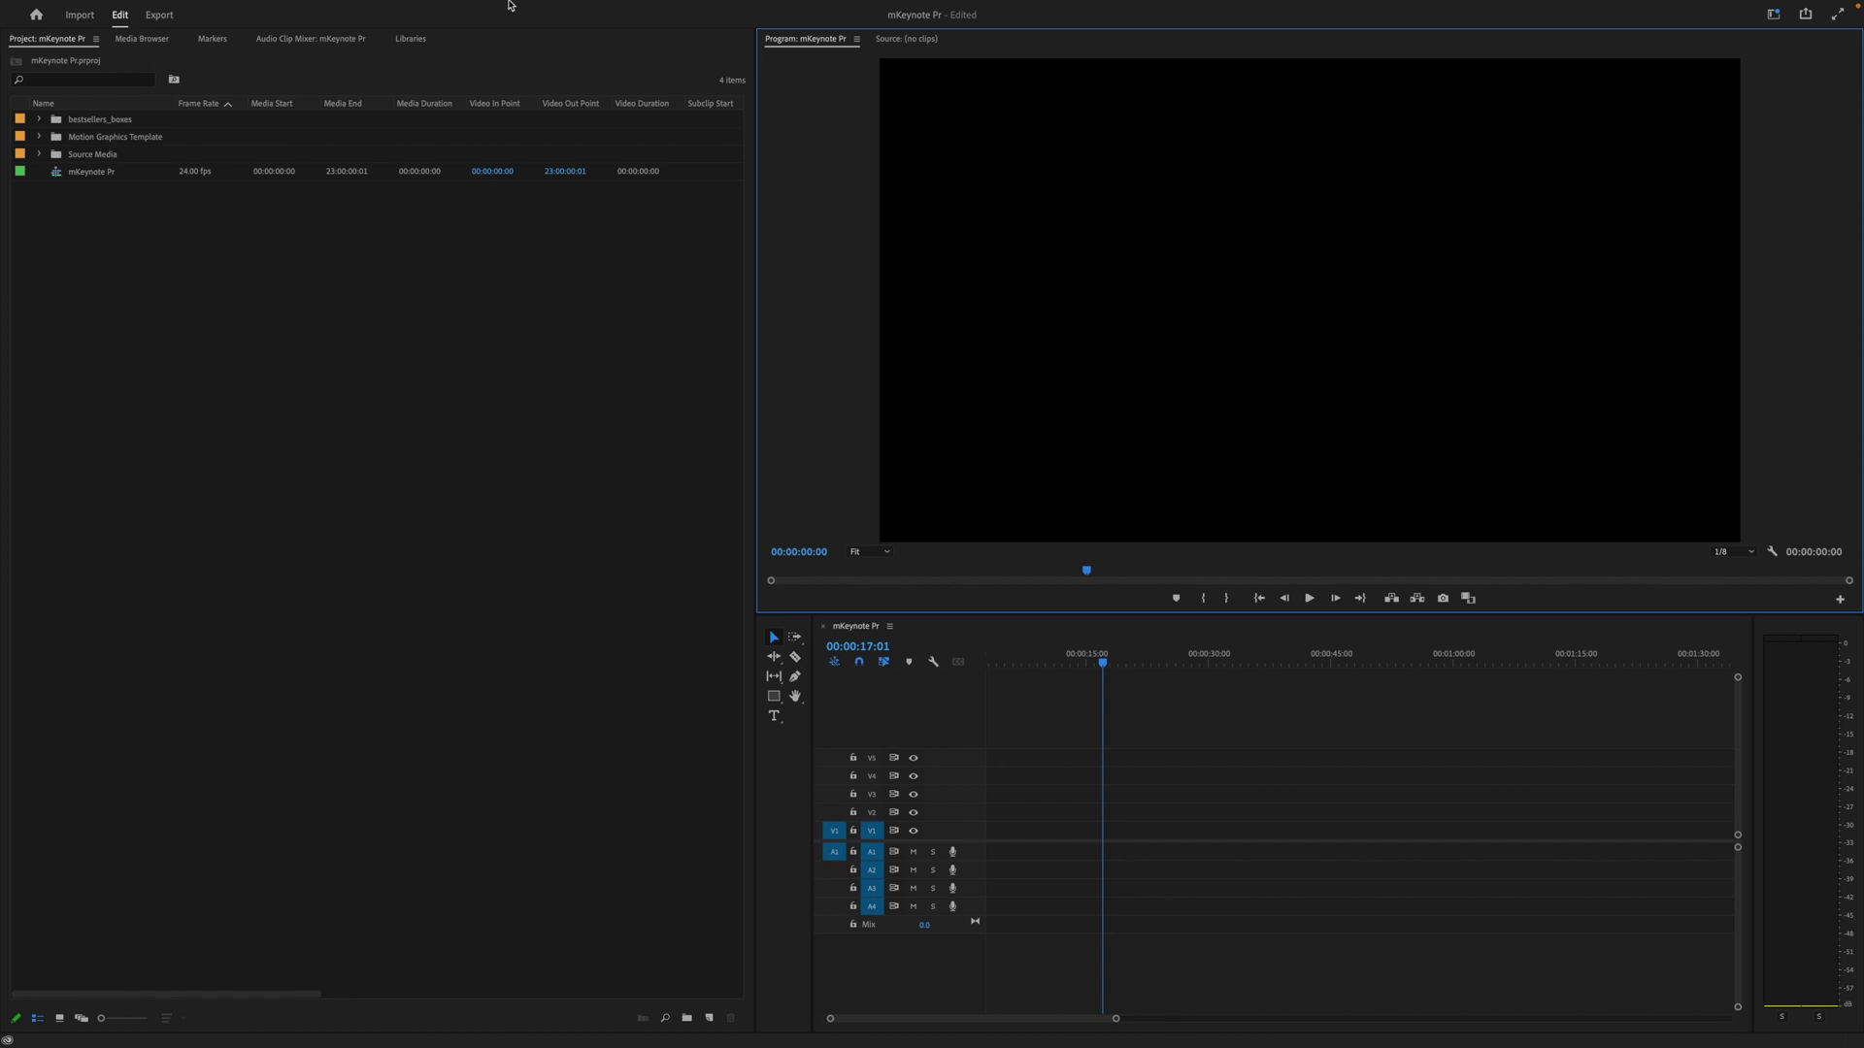
Switch the workspace to Captions and Graphics.
left_click(472, 8)
mouse_move(450, 43)
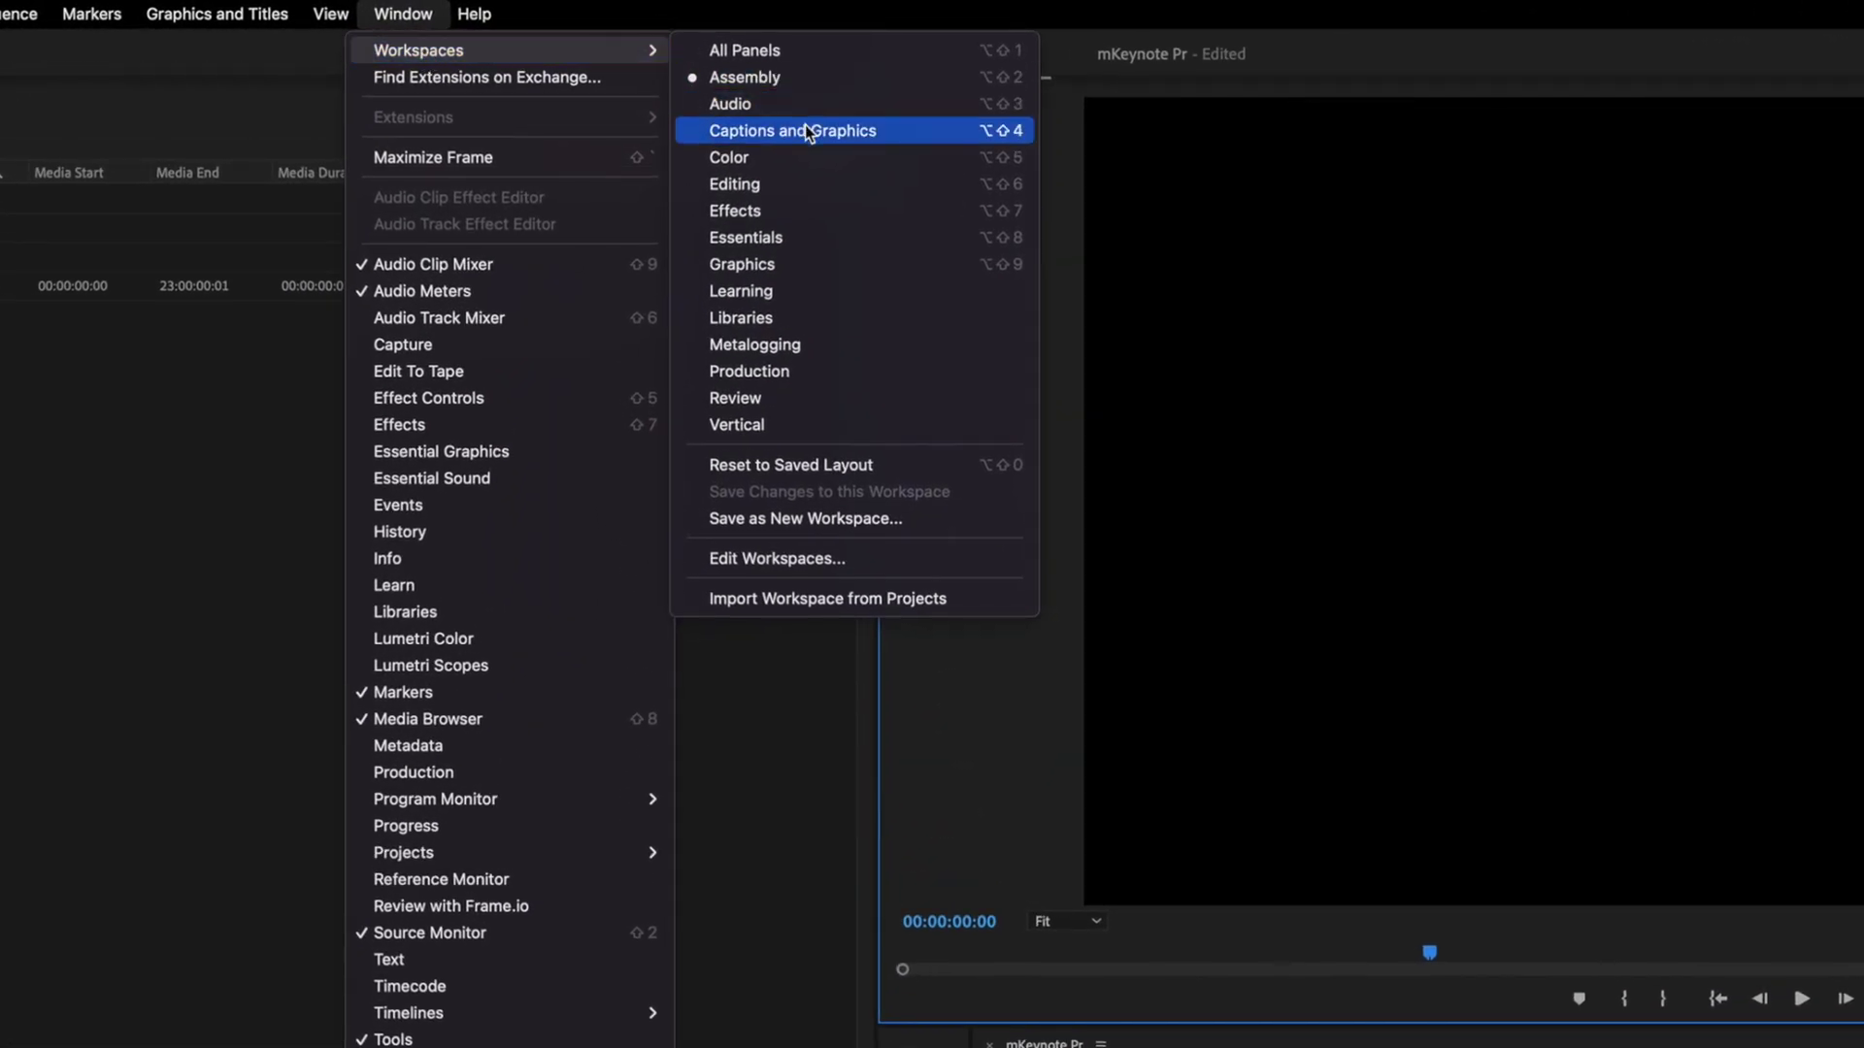
left_click(806, 130)
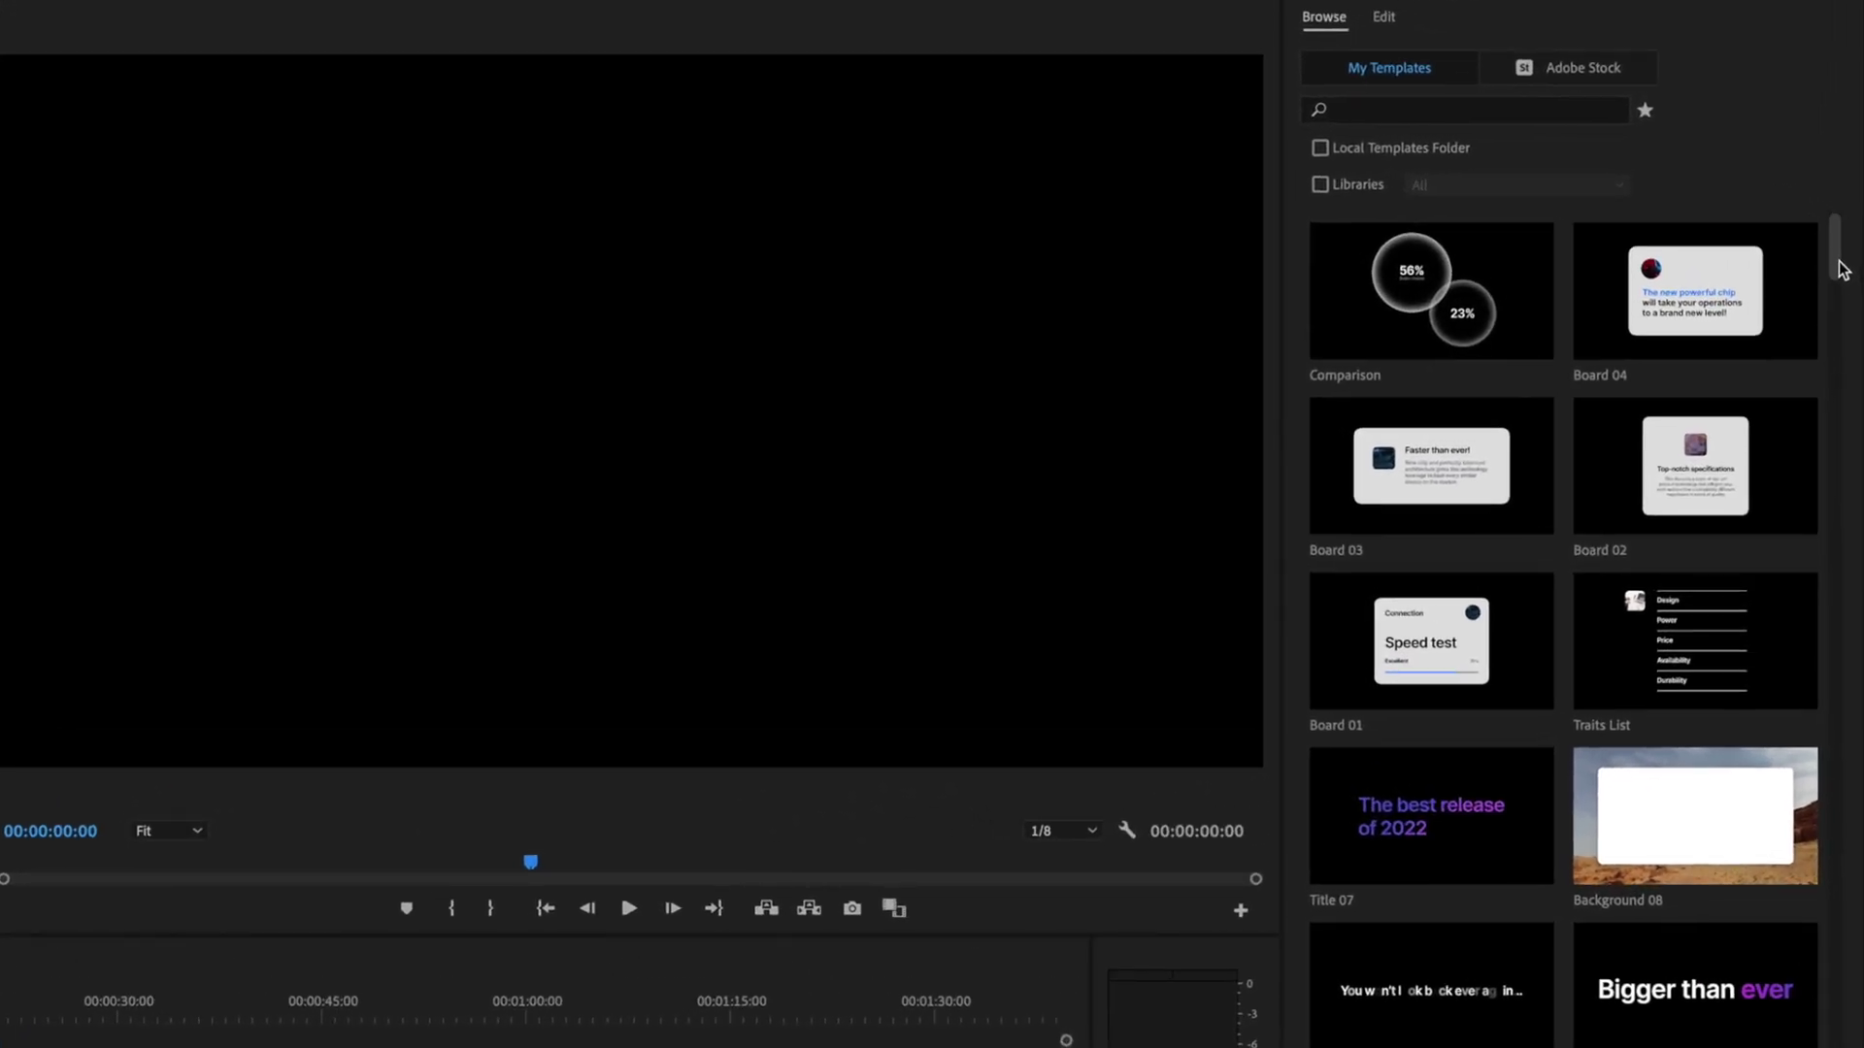
Place the Background 02 template on track V1 at the start of the sequence.
left_click_drag(1841, 270, 1835, 256)
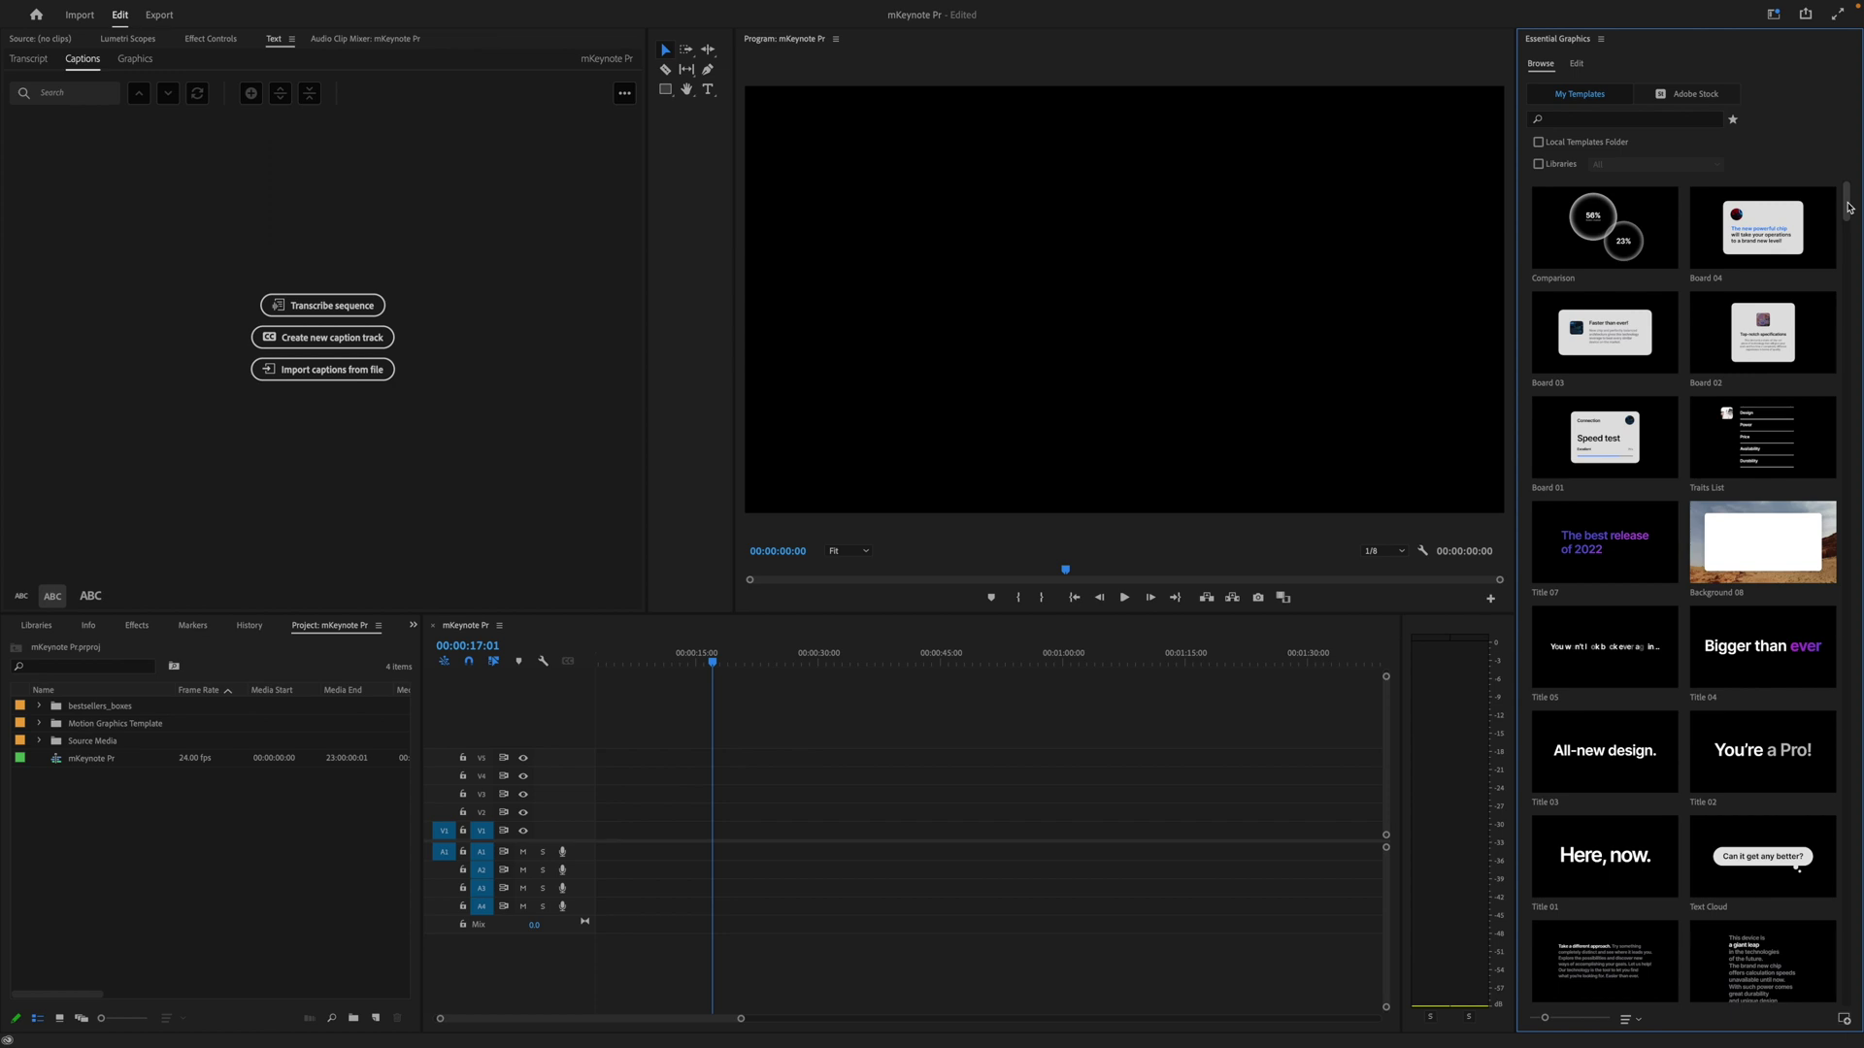
left_click_drag(1848, 203, 1834, 592)
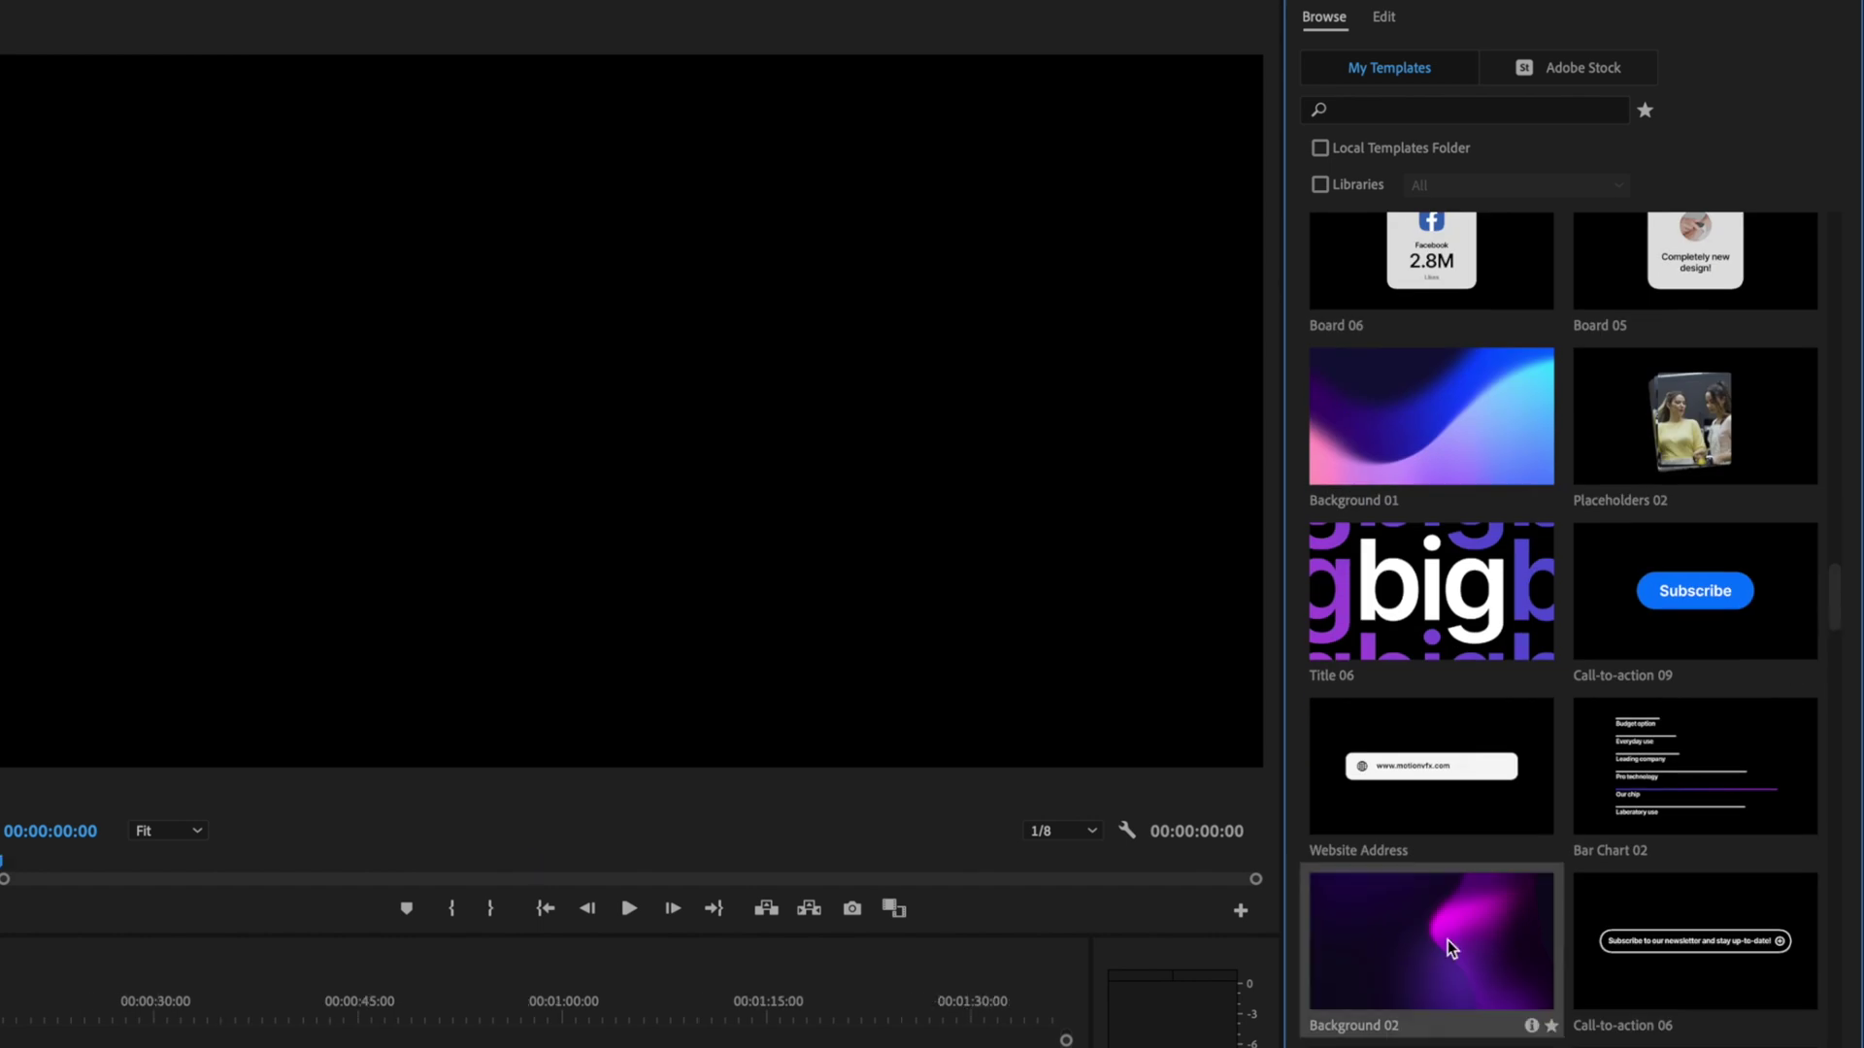
left_click_drag(1447, 939, 606, 832)
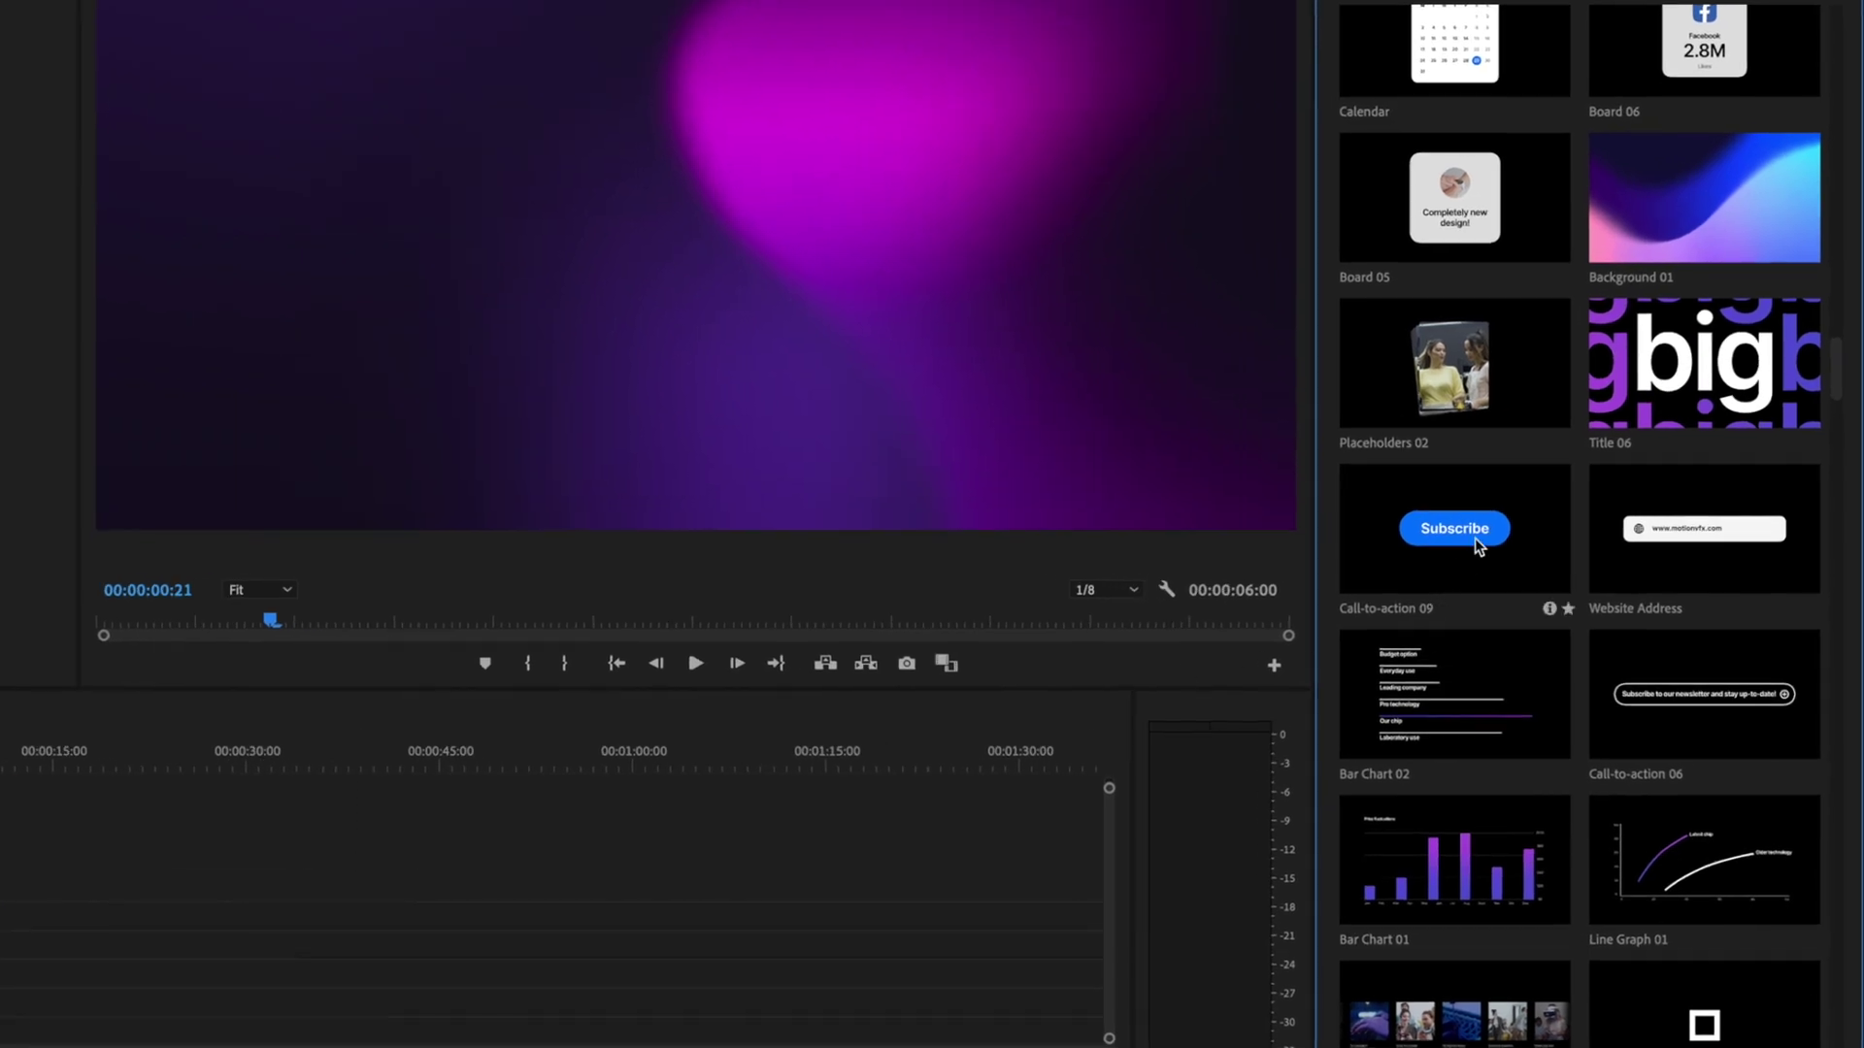
Place the Layout 05 template on track V2 above the background and move the playhead to 00:00:04:15.
scroll(1677, 550, "down", 4)
scroll(1678, 550, "up", 10)
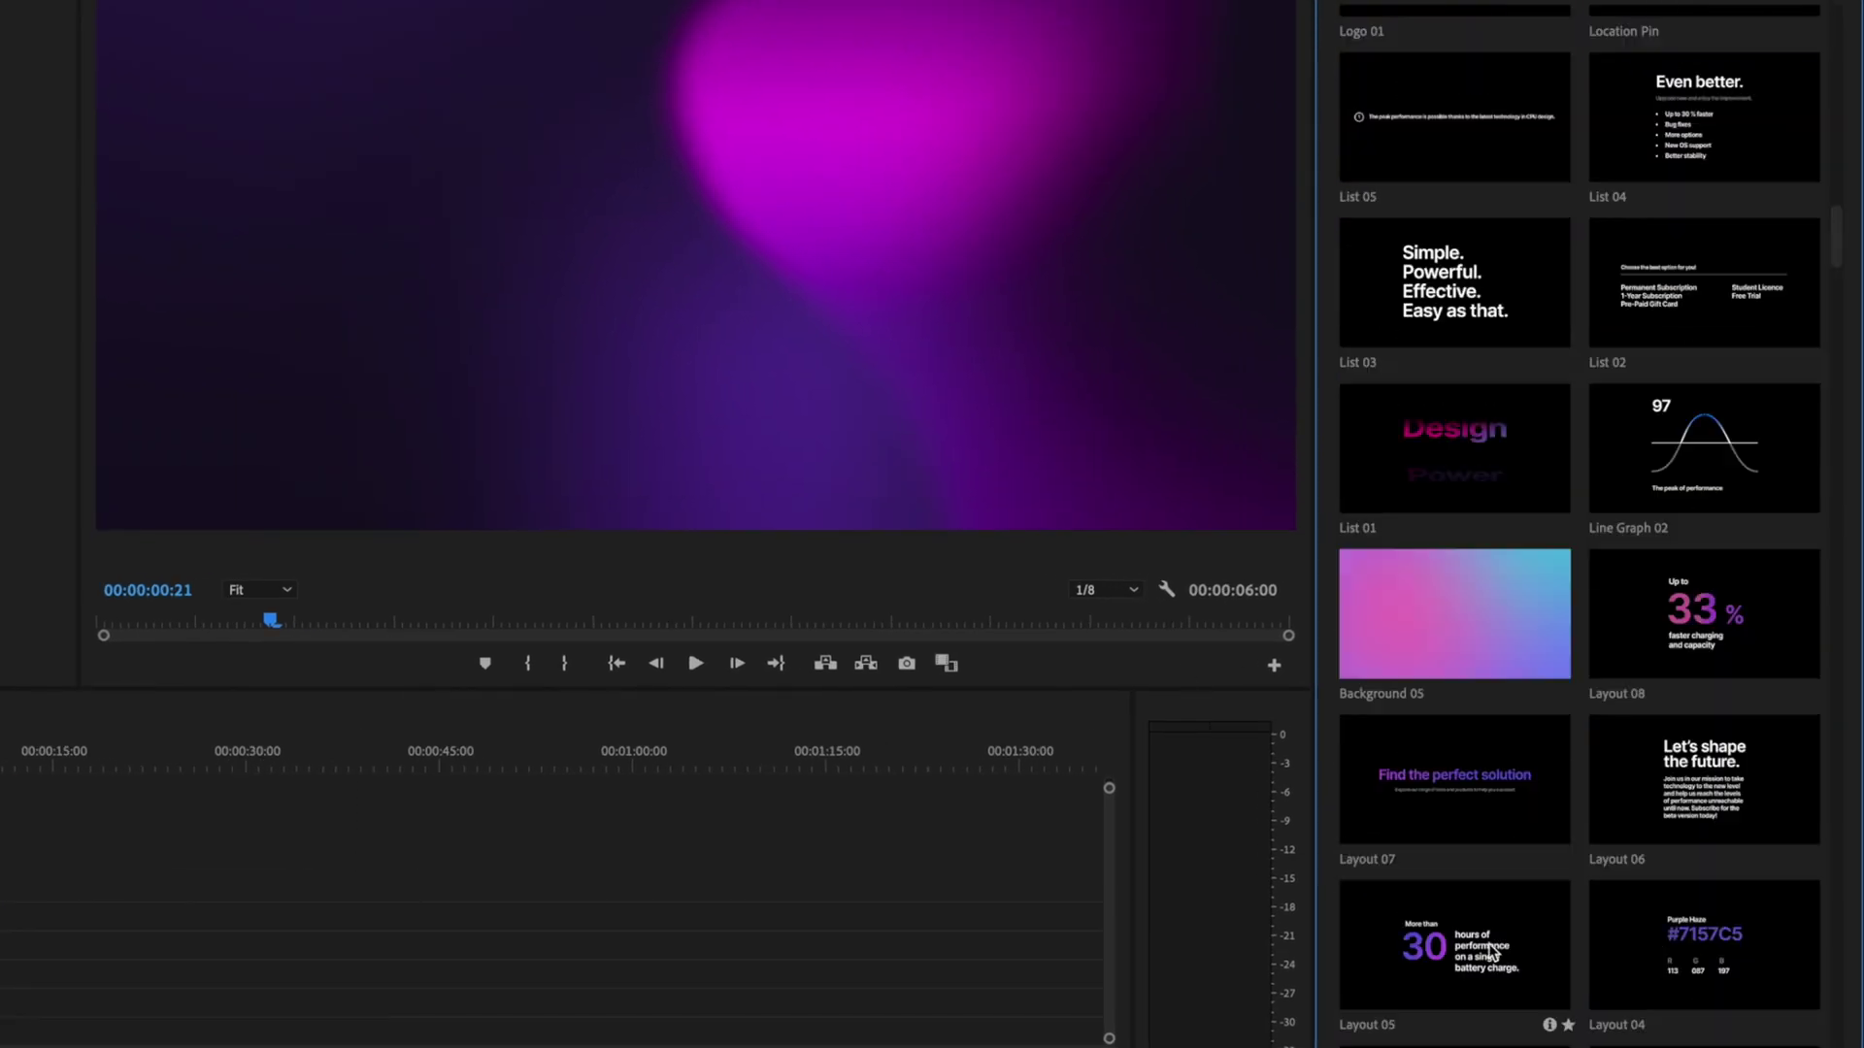
left_click_drag(1496, 950, 937, 956)
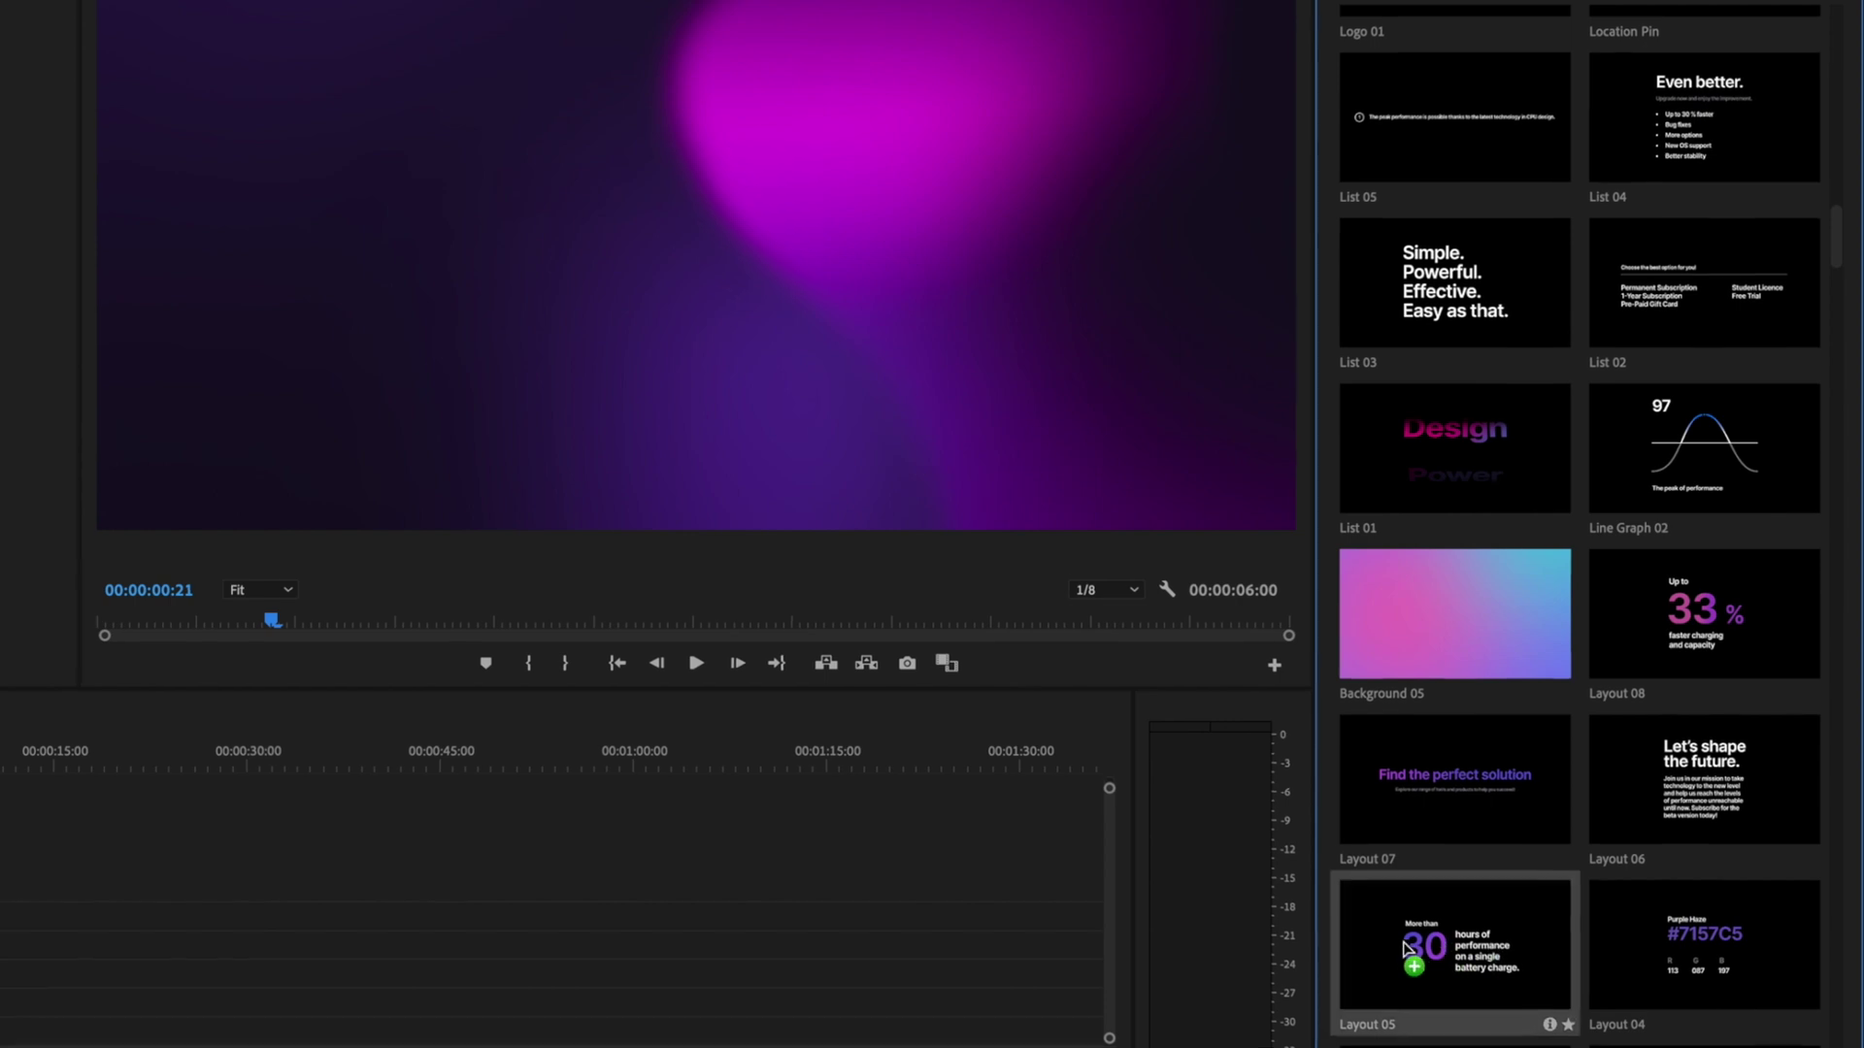
left_click_drag(1234, 804, 788, 826)
left_click(632, 659)
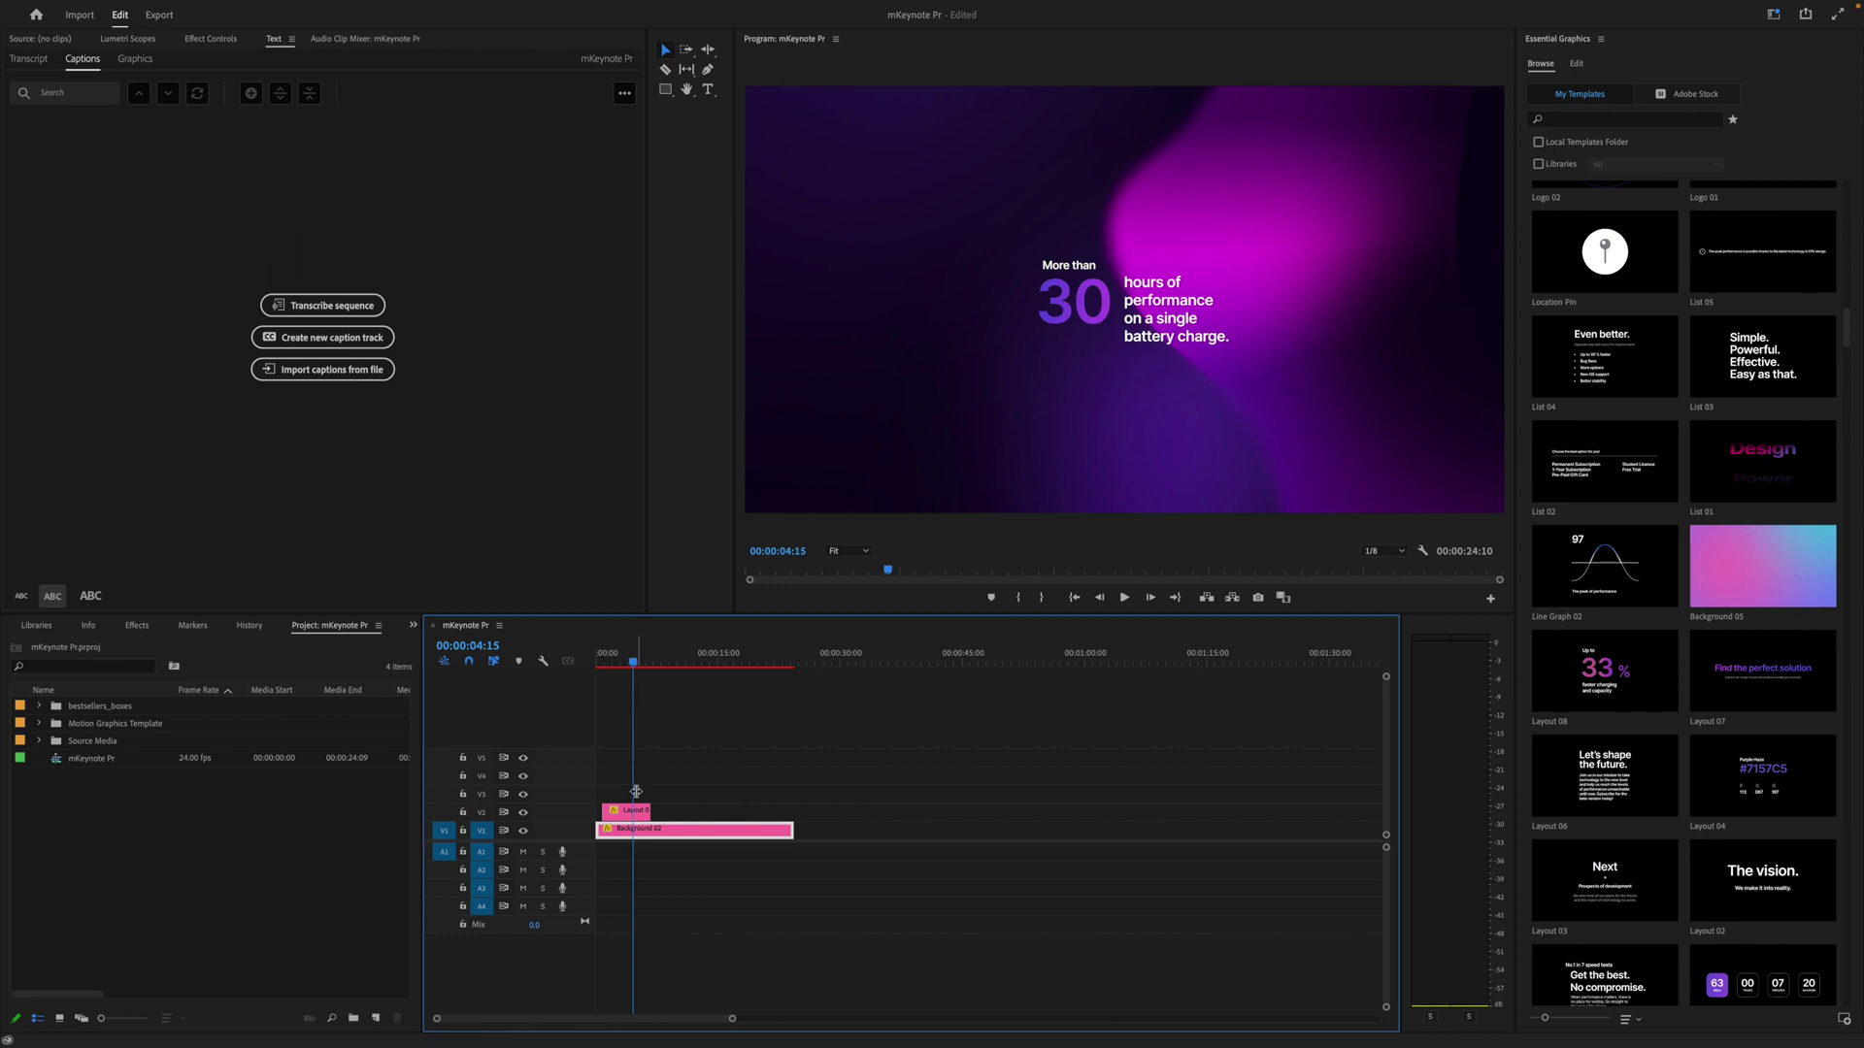
Set the Layout 05 clip's content position to X 916, Y 1296 and its content scale to 133.
left_click(635, 813)
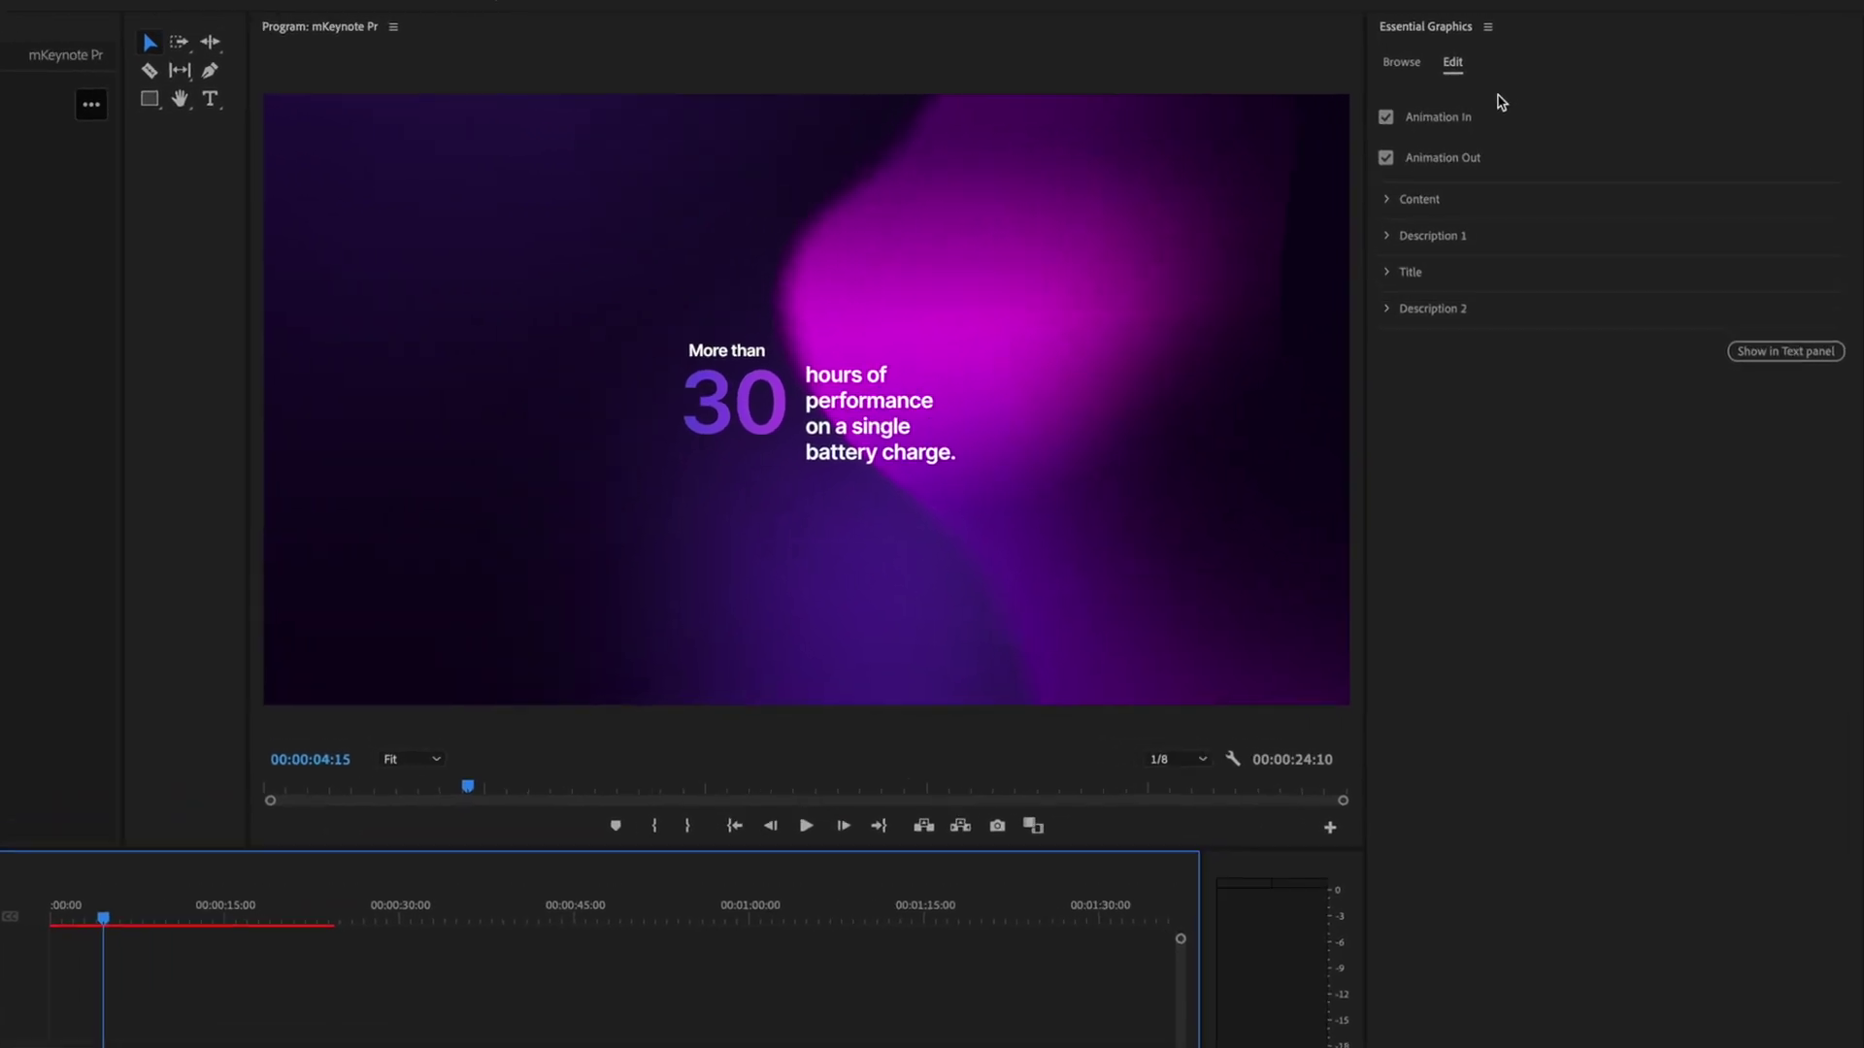
left_click(1385, 212)
left_click(1385, 205)
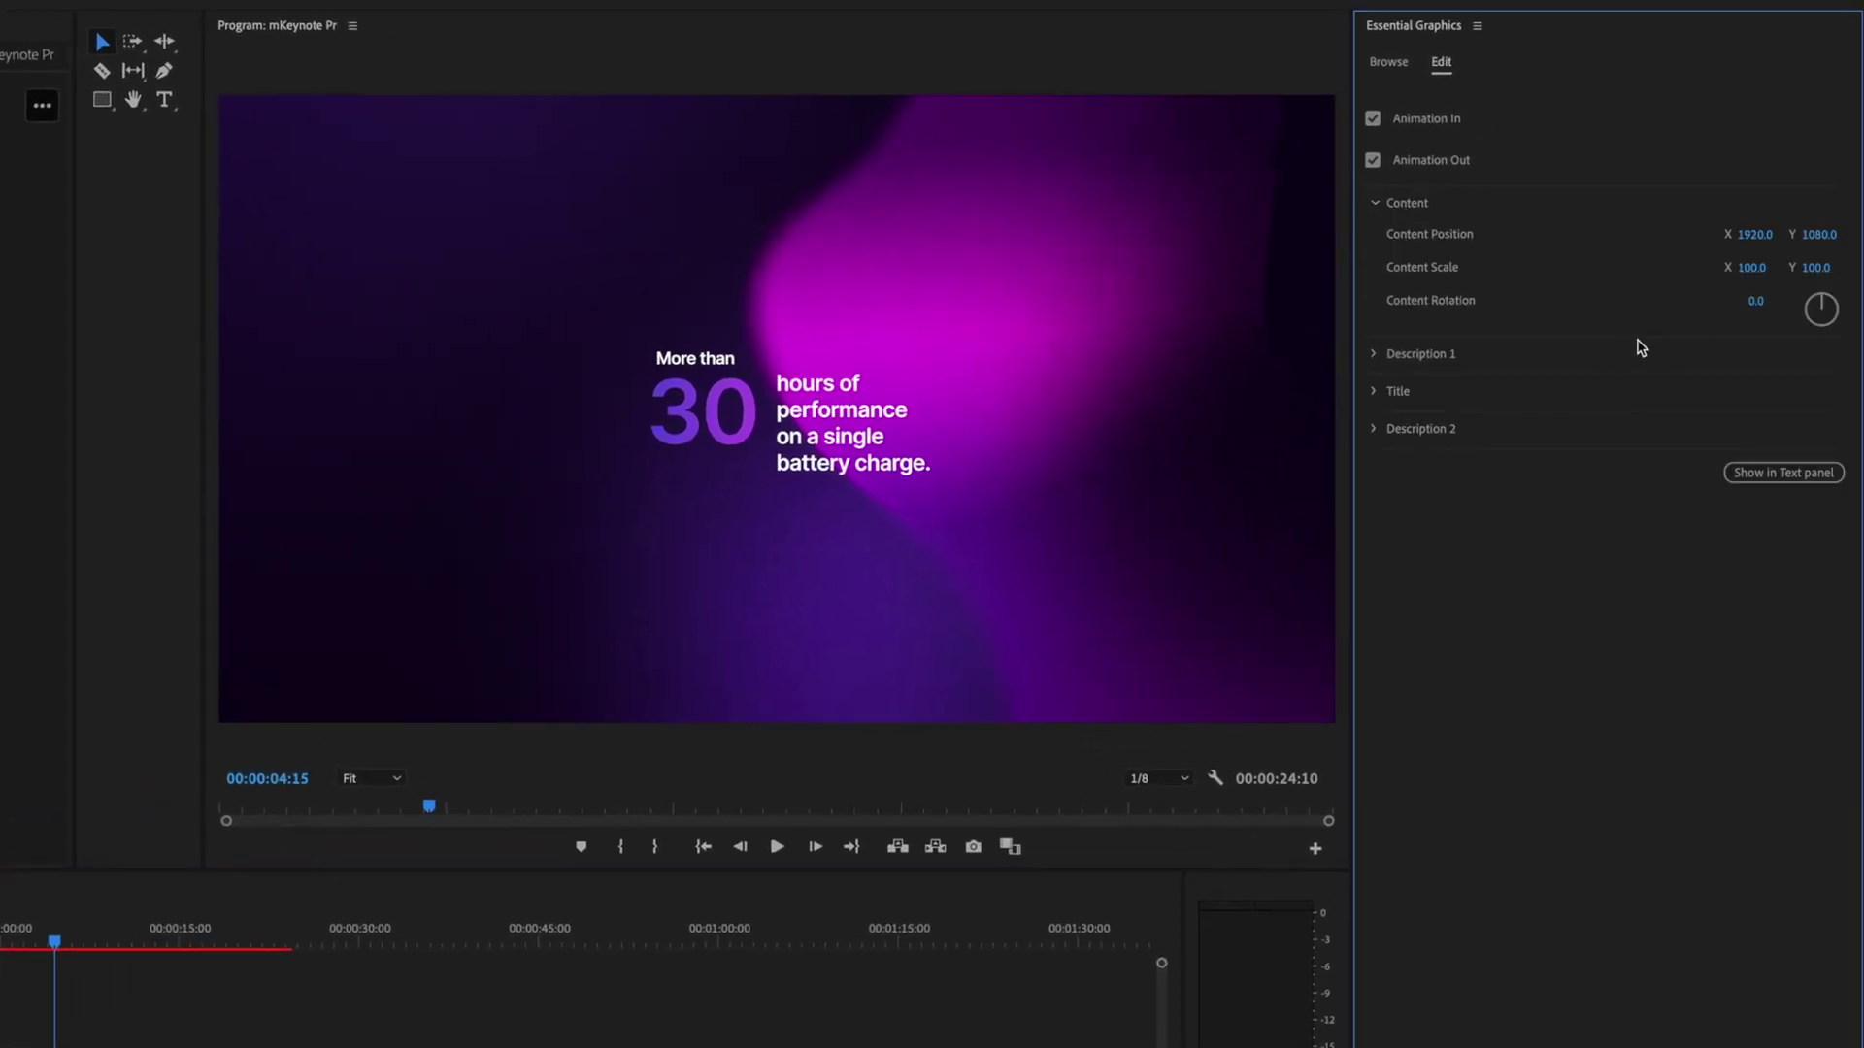
left_click(1388, 357)
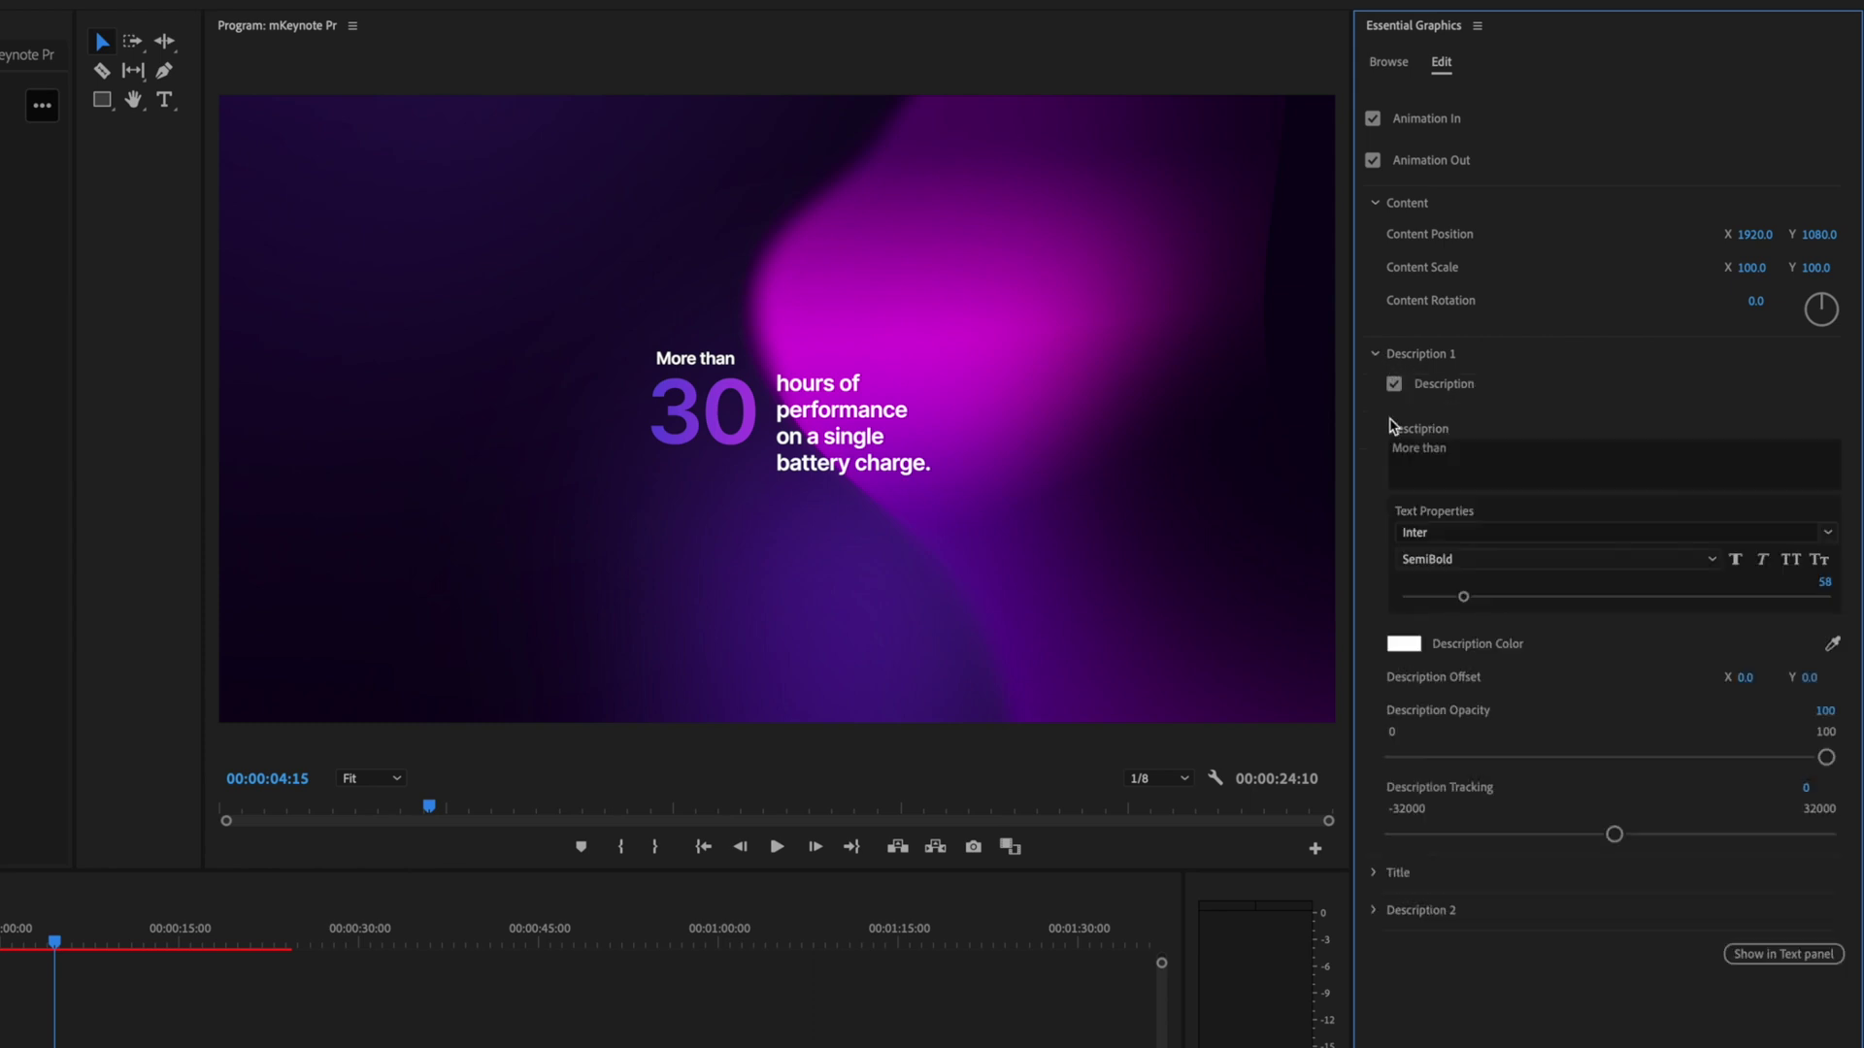
left_click(1387, 876)
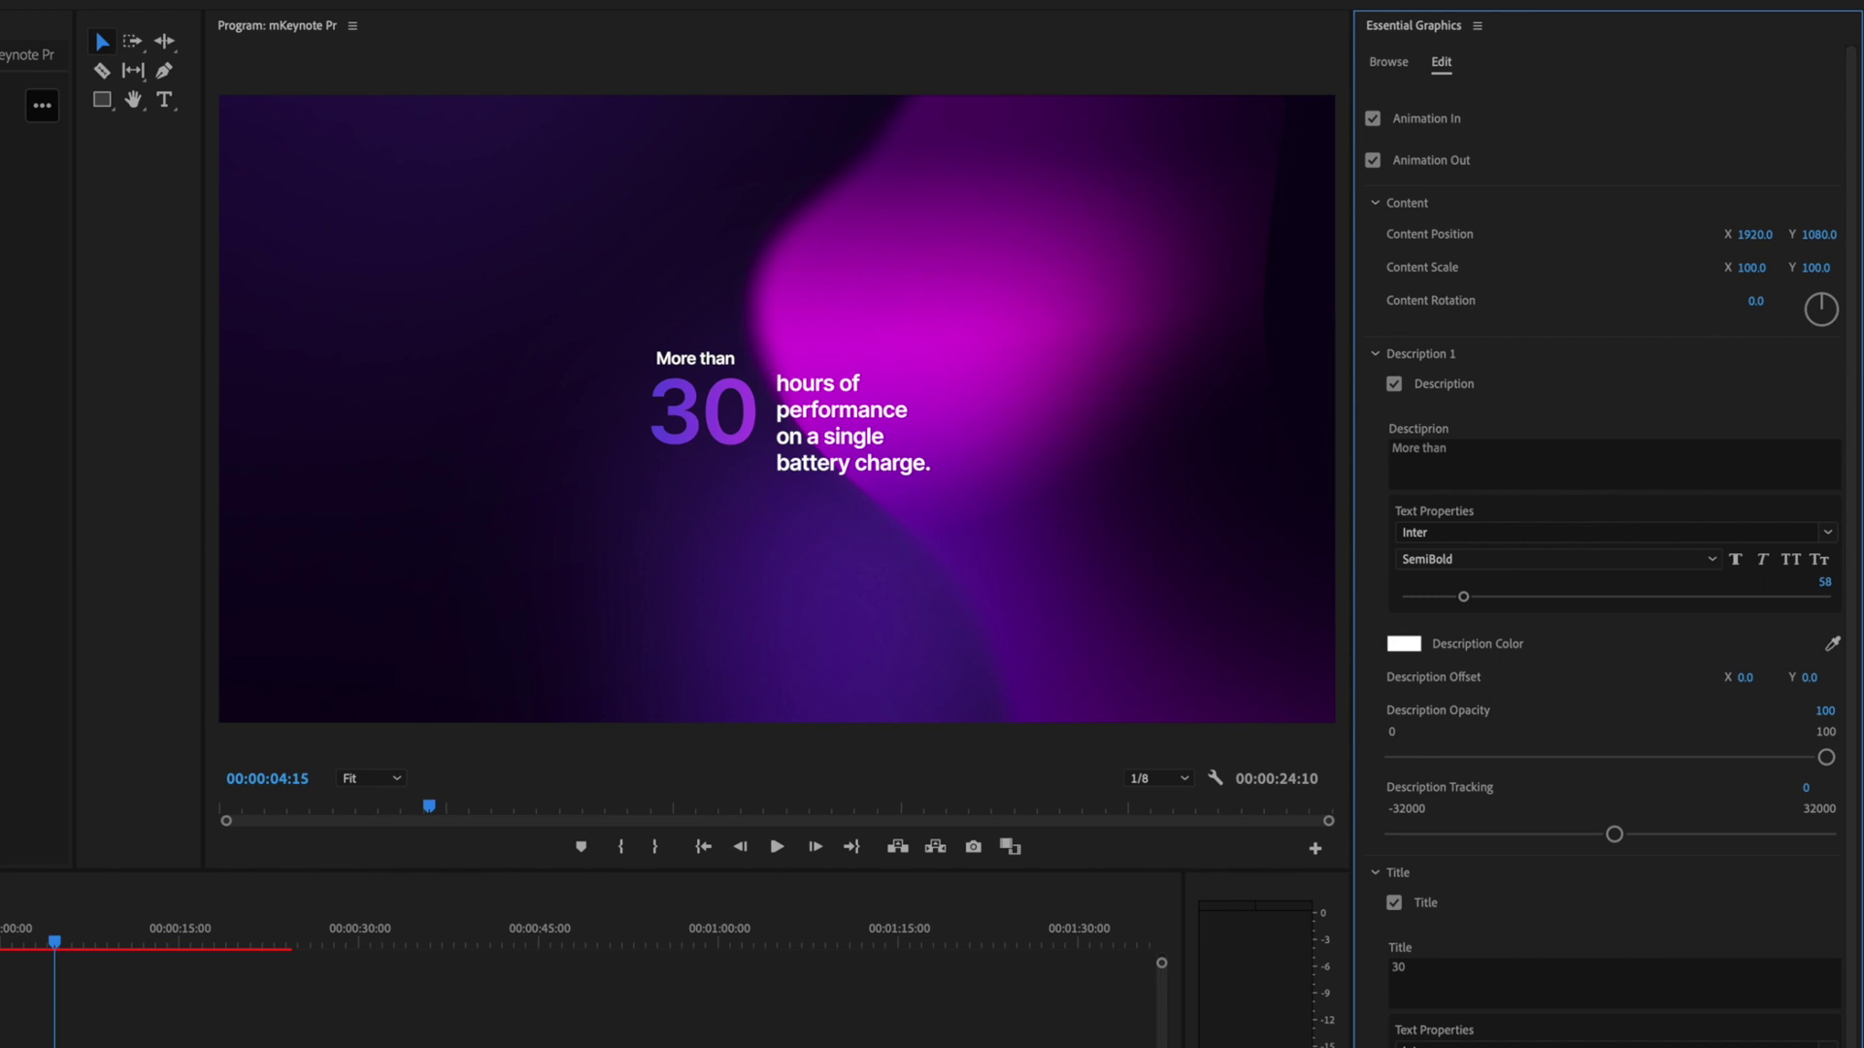
left_click(1753, 236)
type("916")
key("Tab")
key("Return")
left_click_drag(1750, 268, 1800, 268)
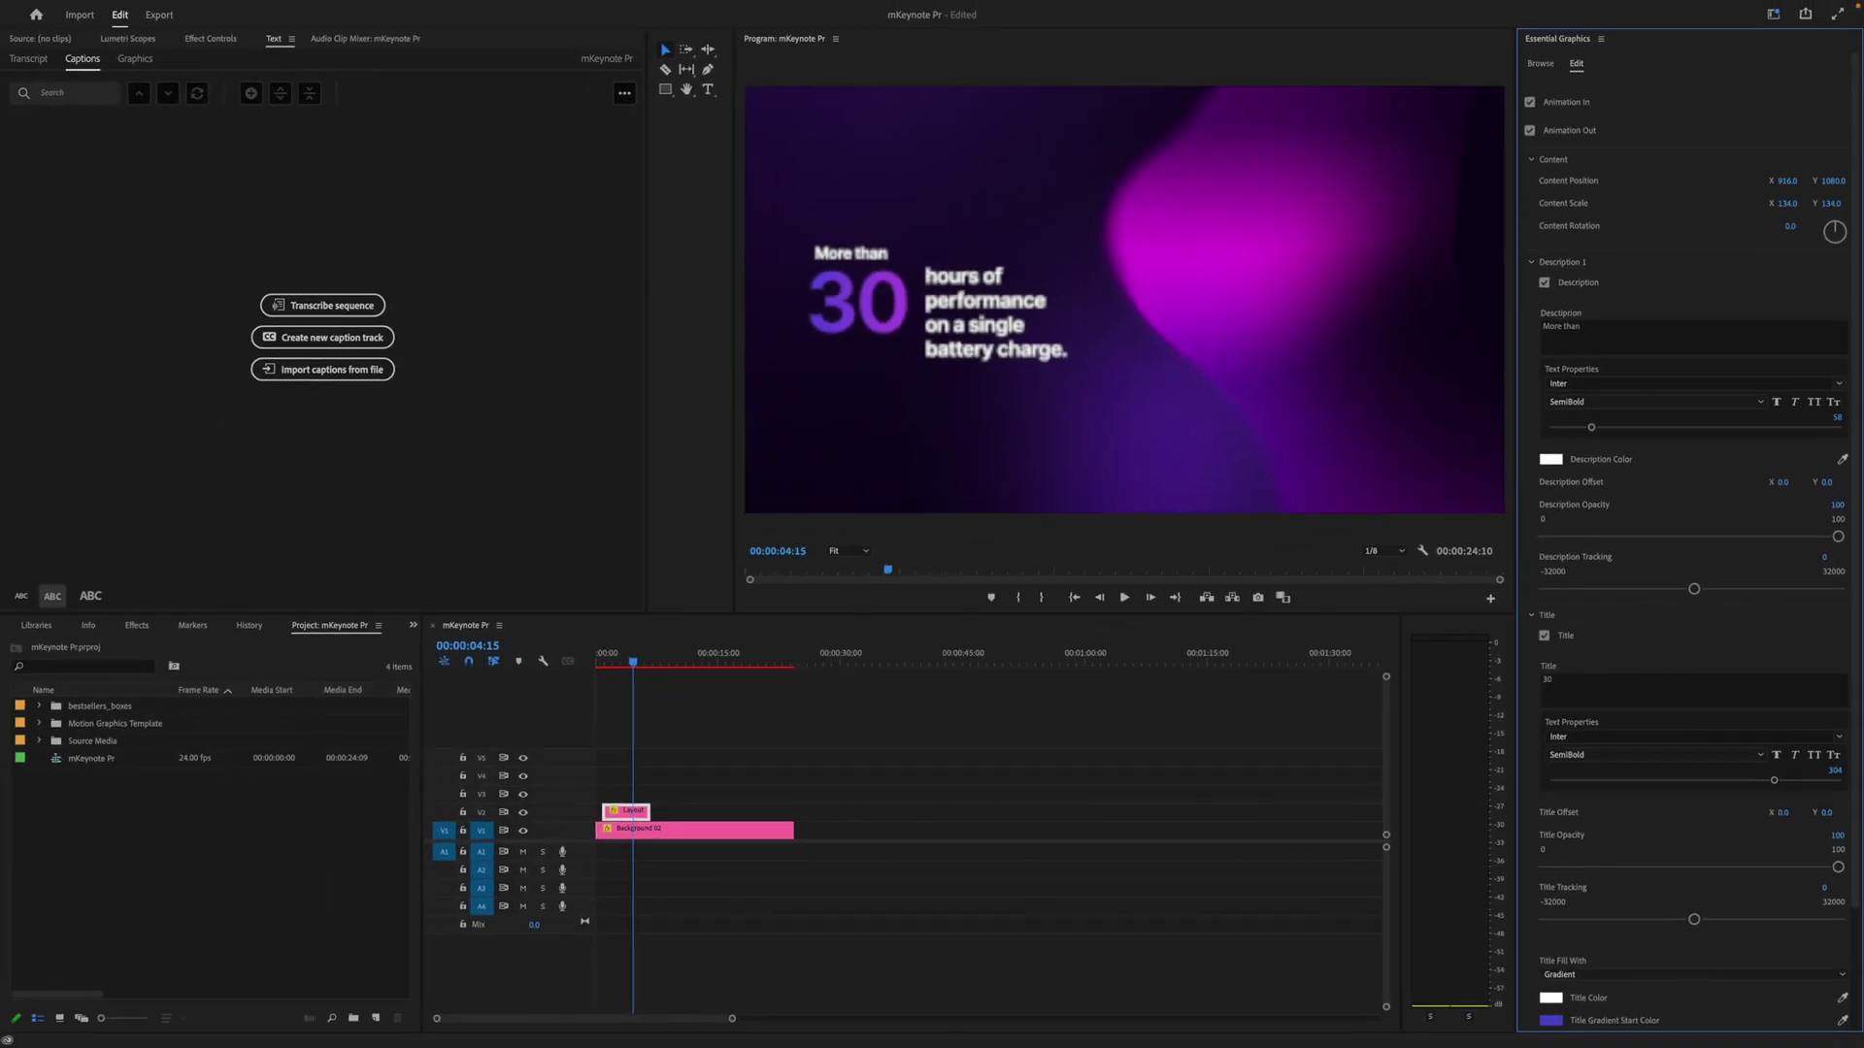
left_click_drag(1792, 204, 1792, 204)
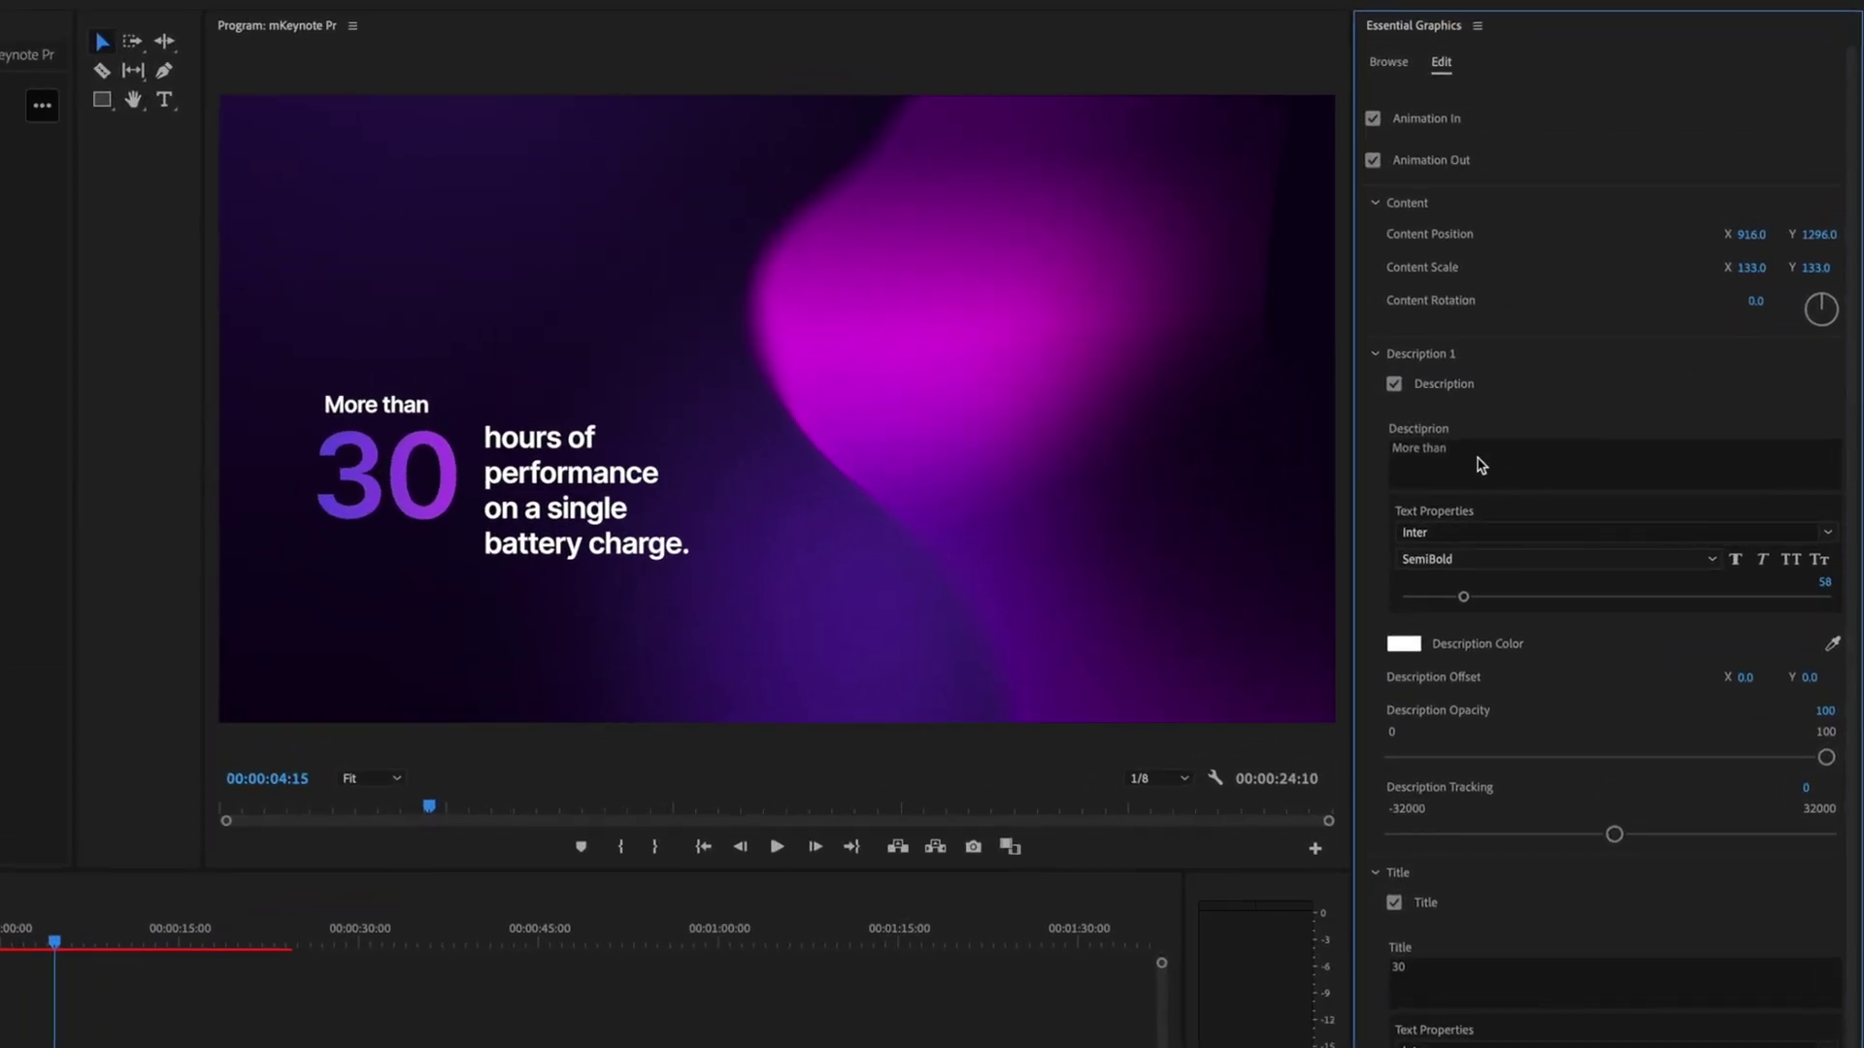
Change the layout's first description to "Up to" and its title to "40%".
left_click(1481, 454)
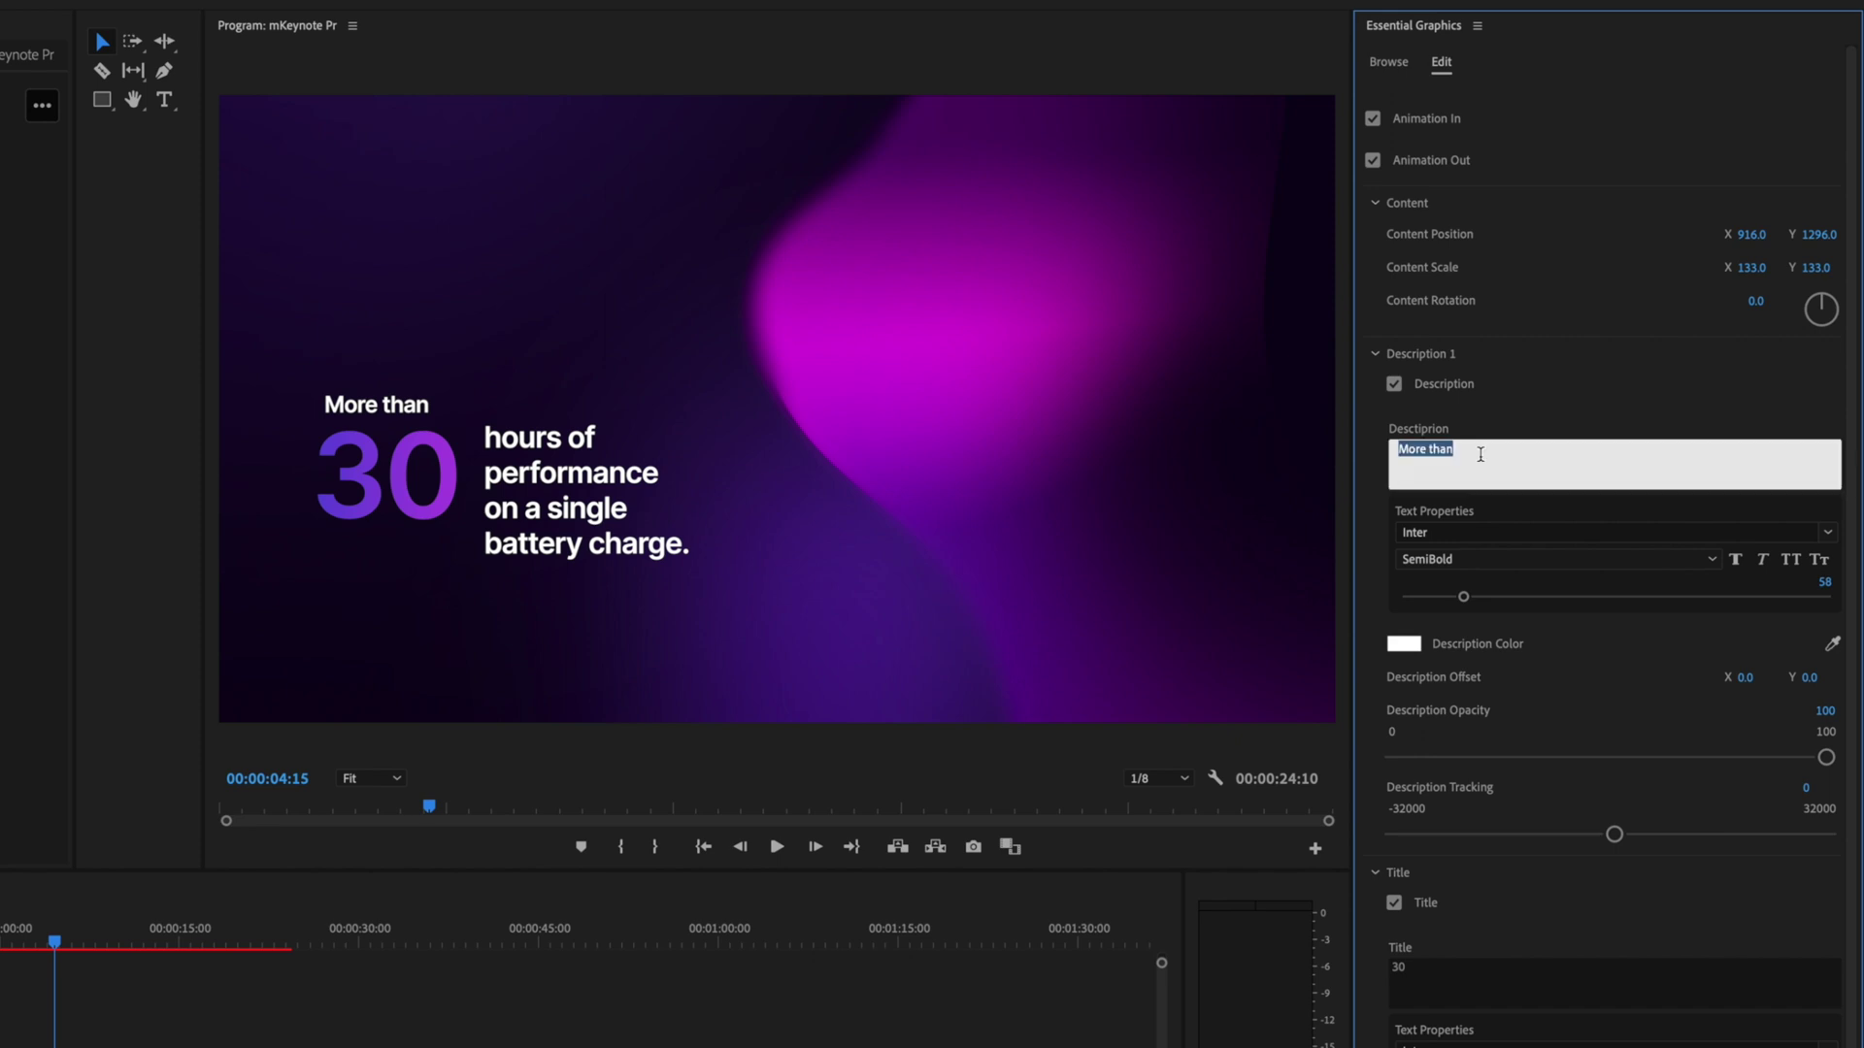
type("up to")
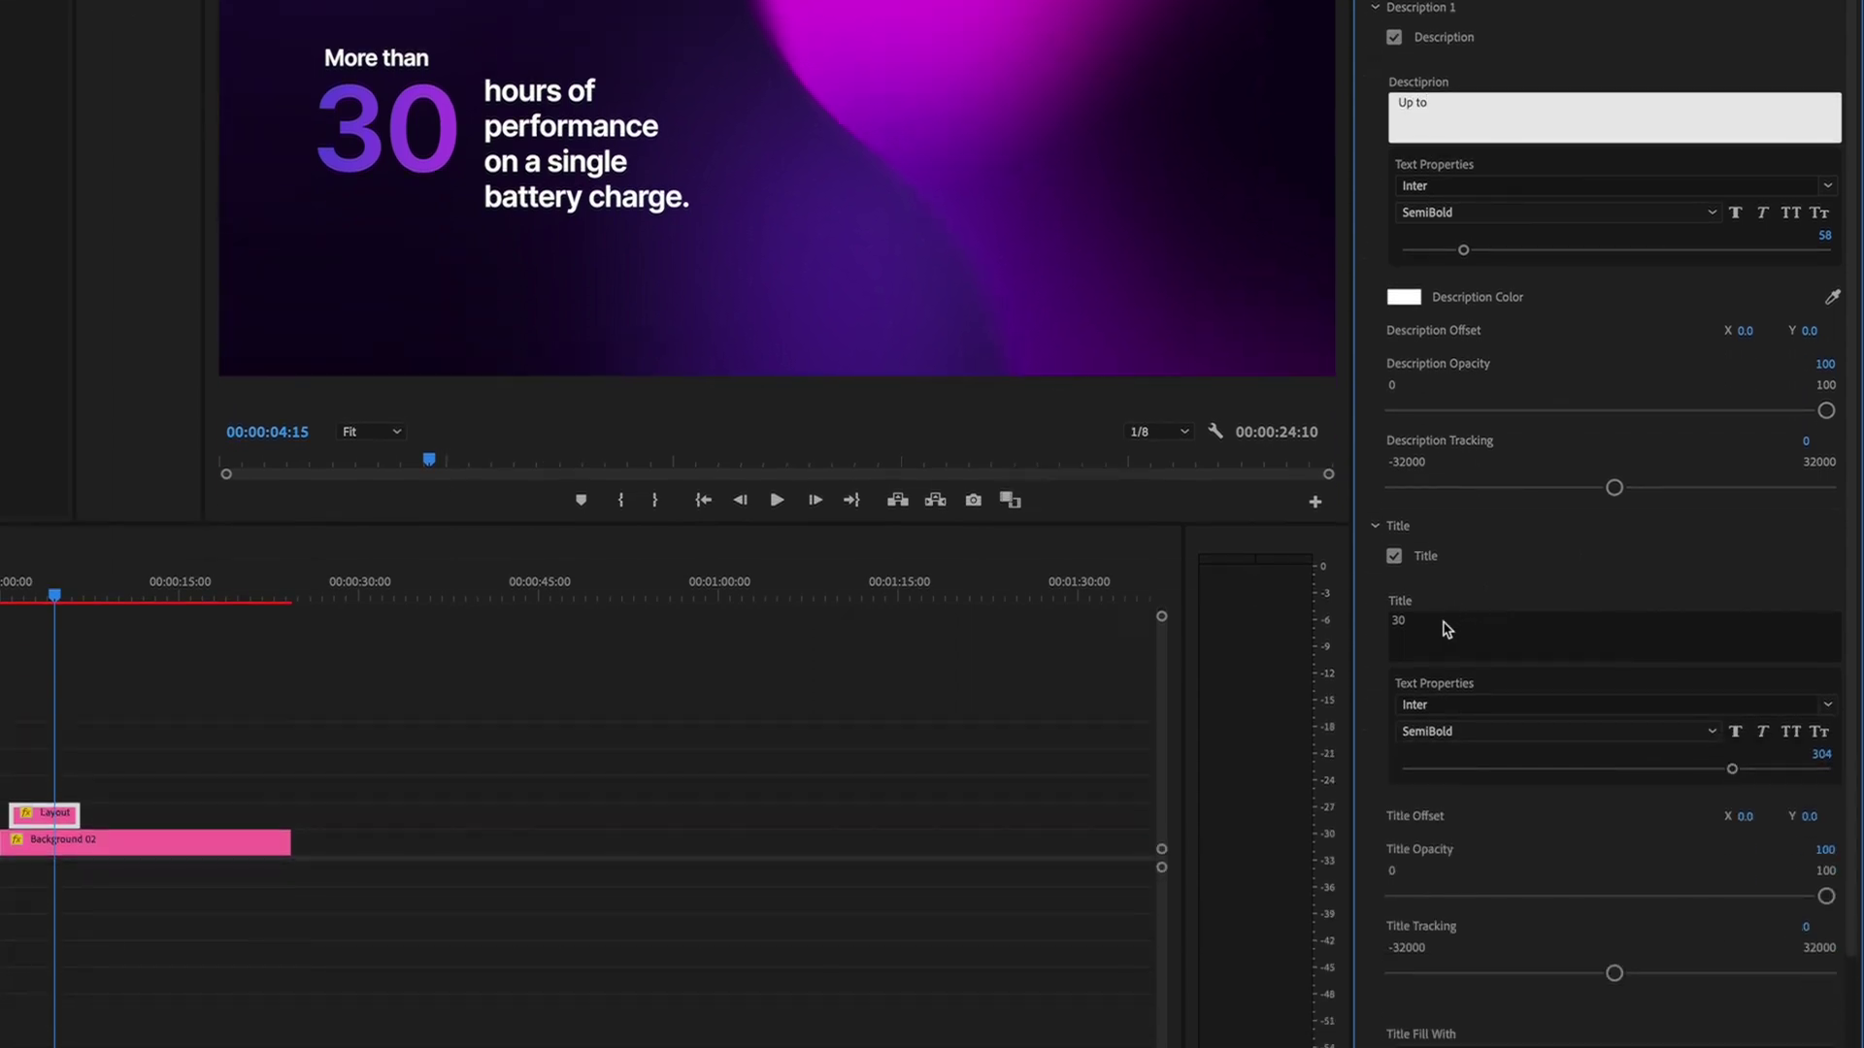
left_click(1444, 626)
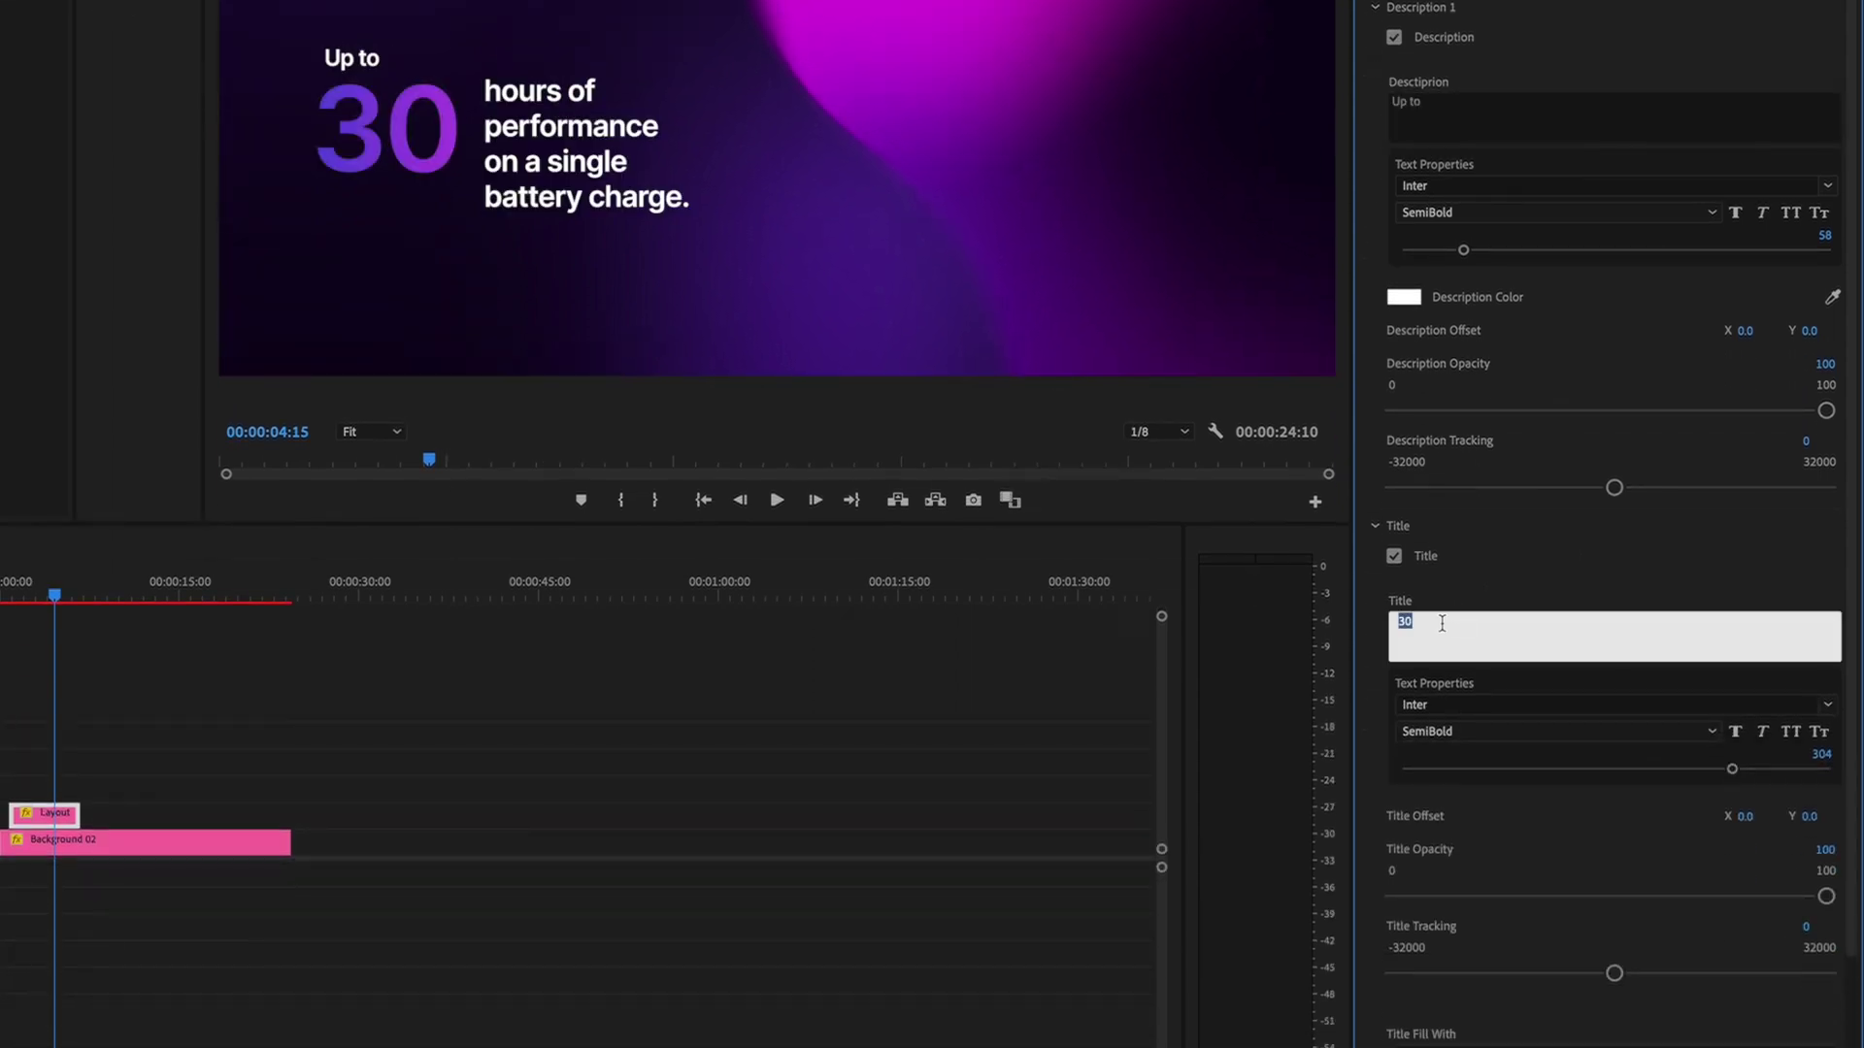
type("40%")
key("Tab")
Replace the layout's Description 2 text with "faster rendering times at peak performance" on three lines.
left_click(1394, 768)
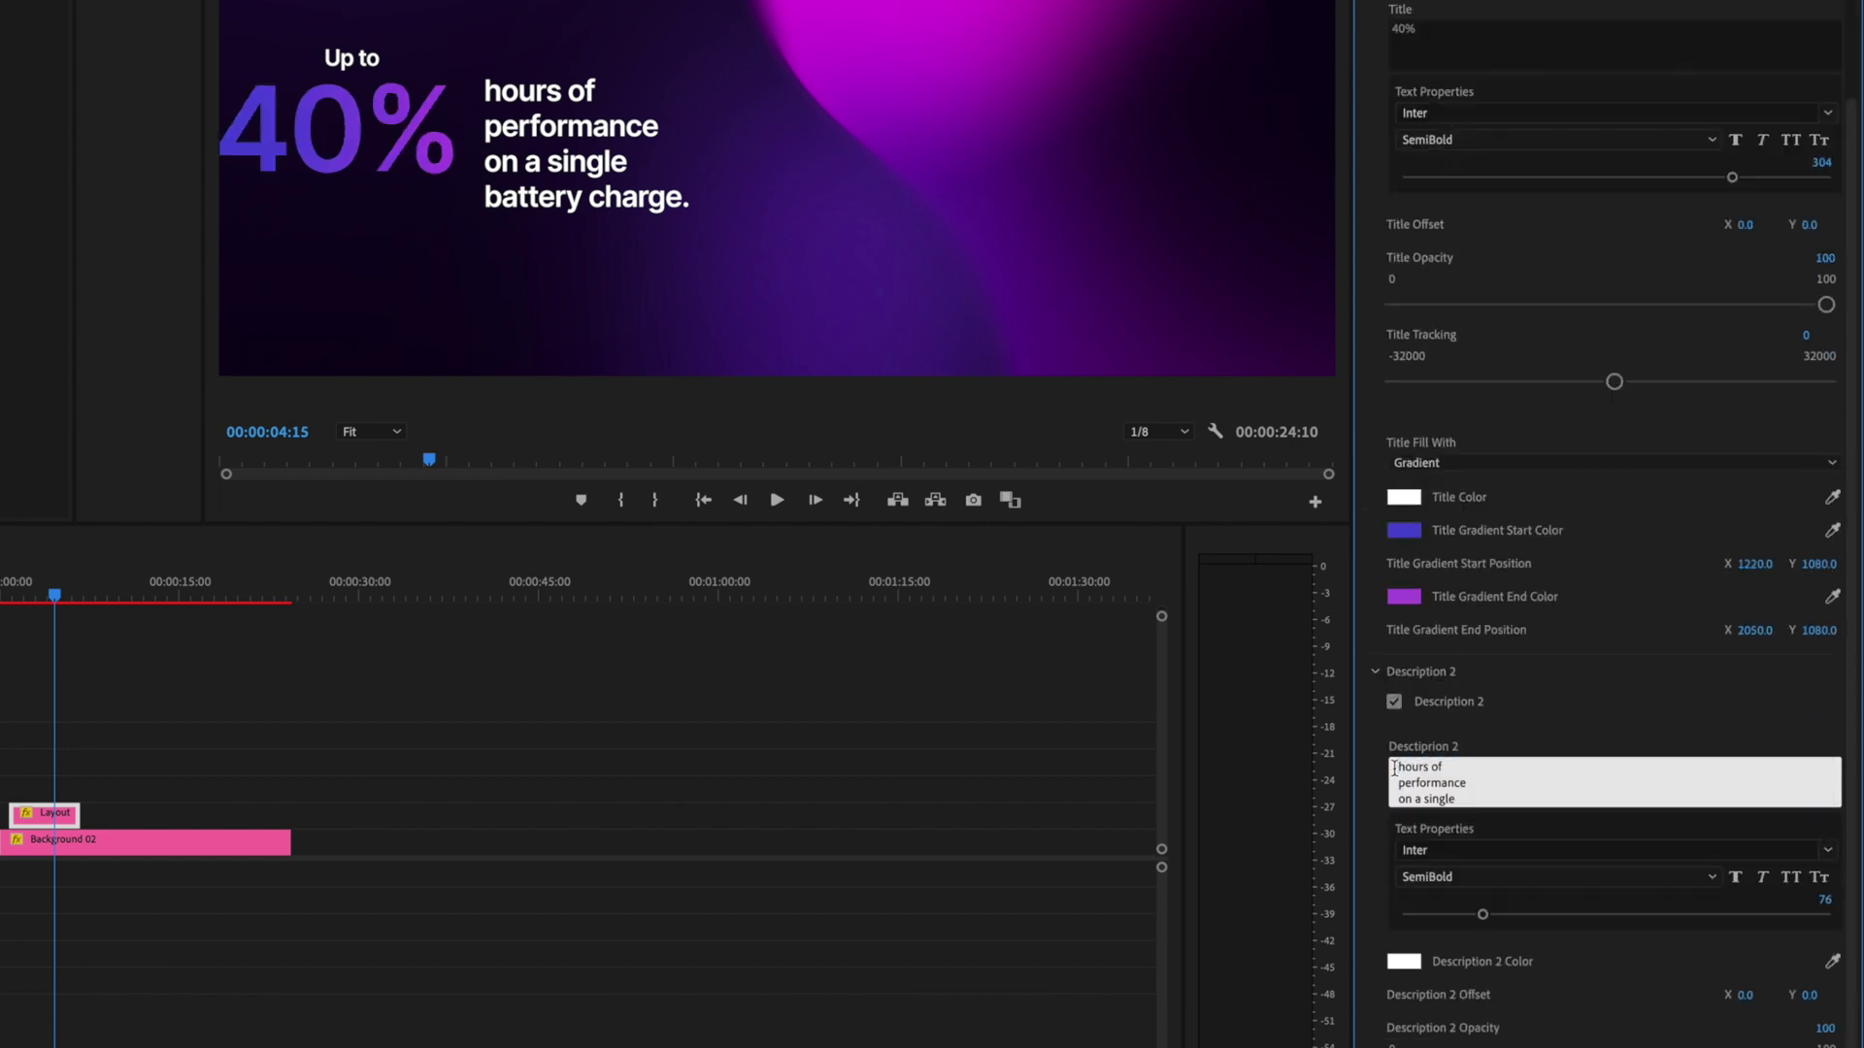
left_click_drag(1395, 768, 1514, 870)
key("BackSpace")
type("faster rendering times at peak performance")
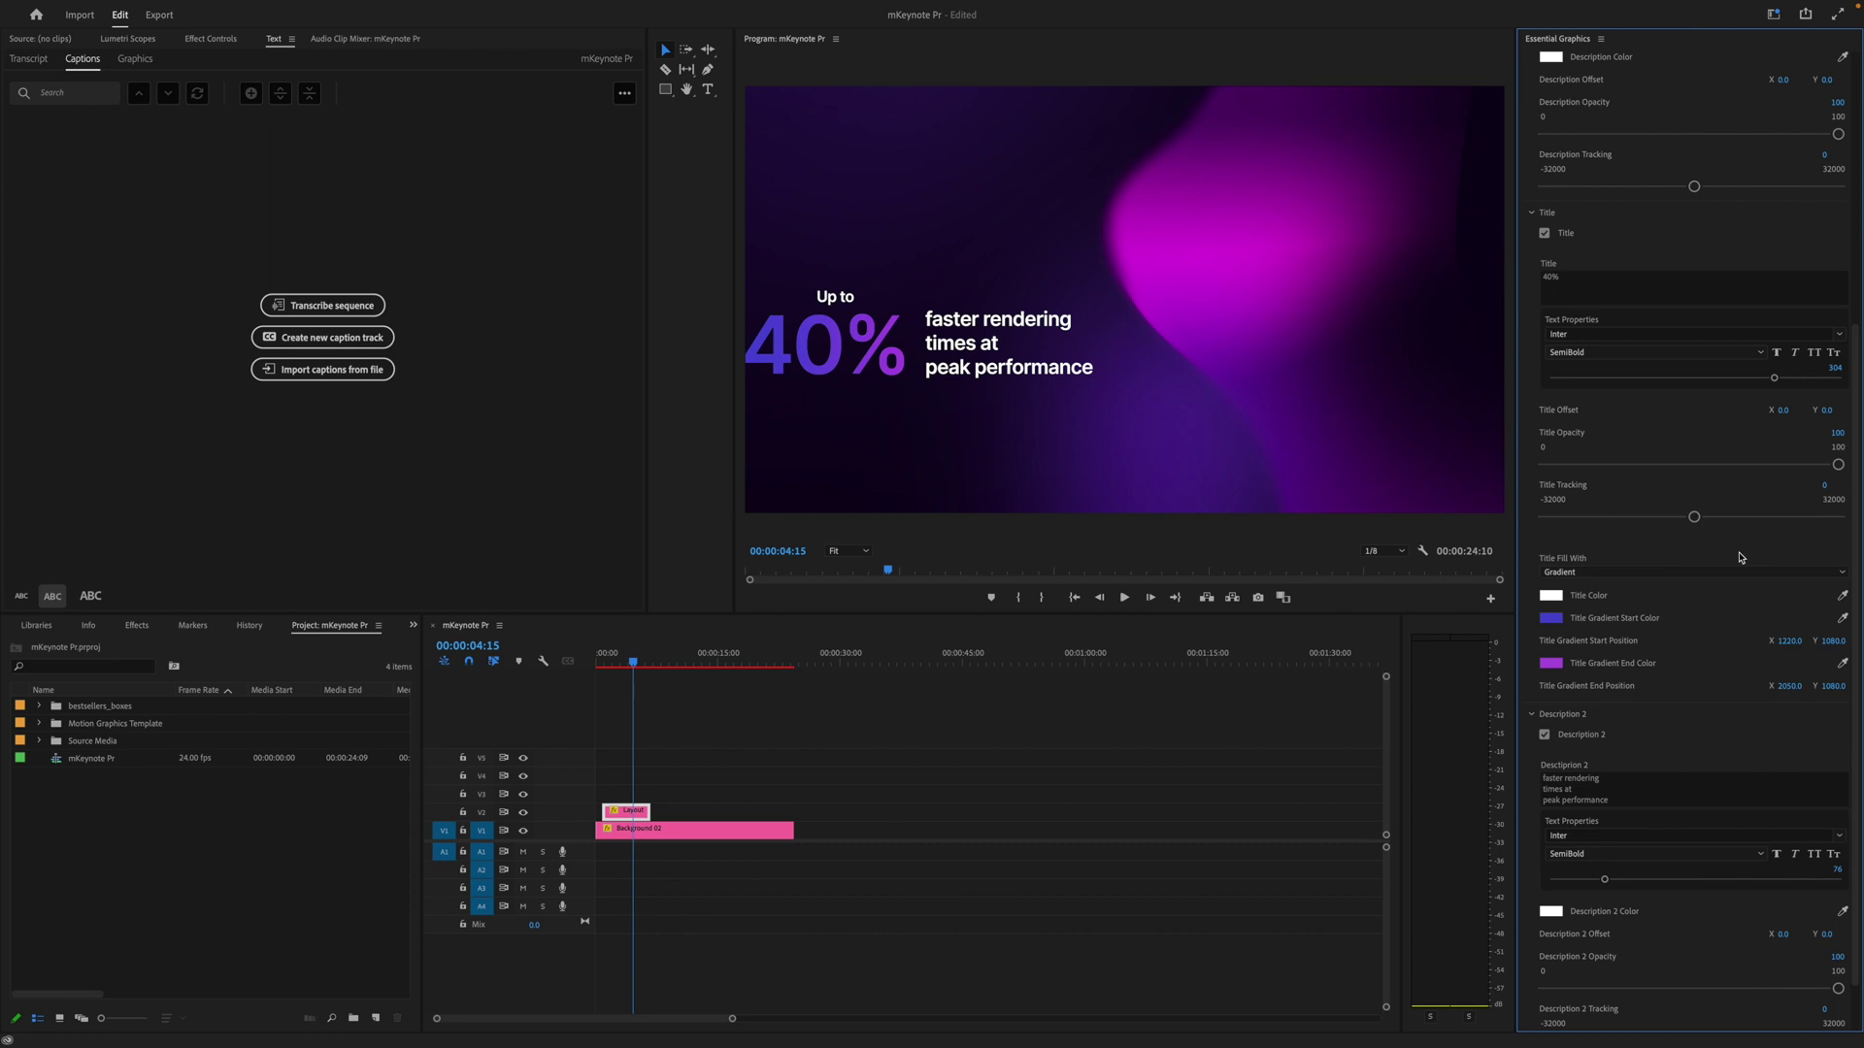
Reposition the layout's content to X 1094, Y 1209.
scroll(1740, 557, "up", 5)
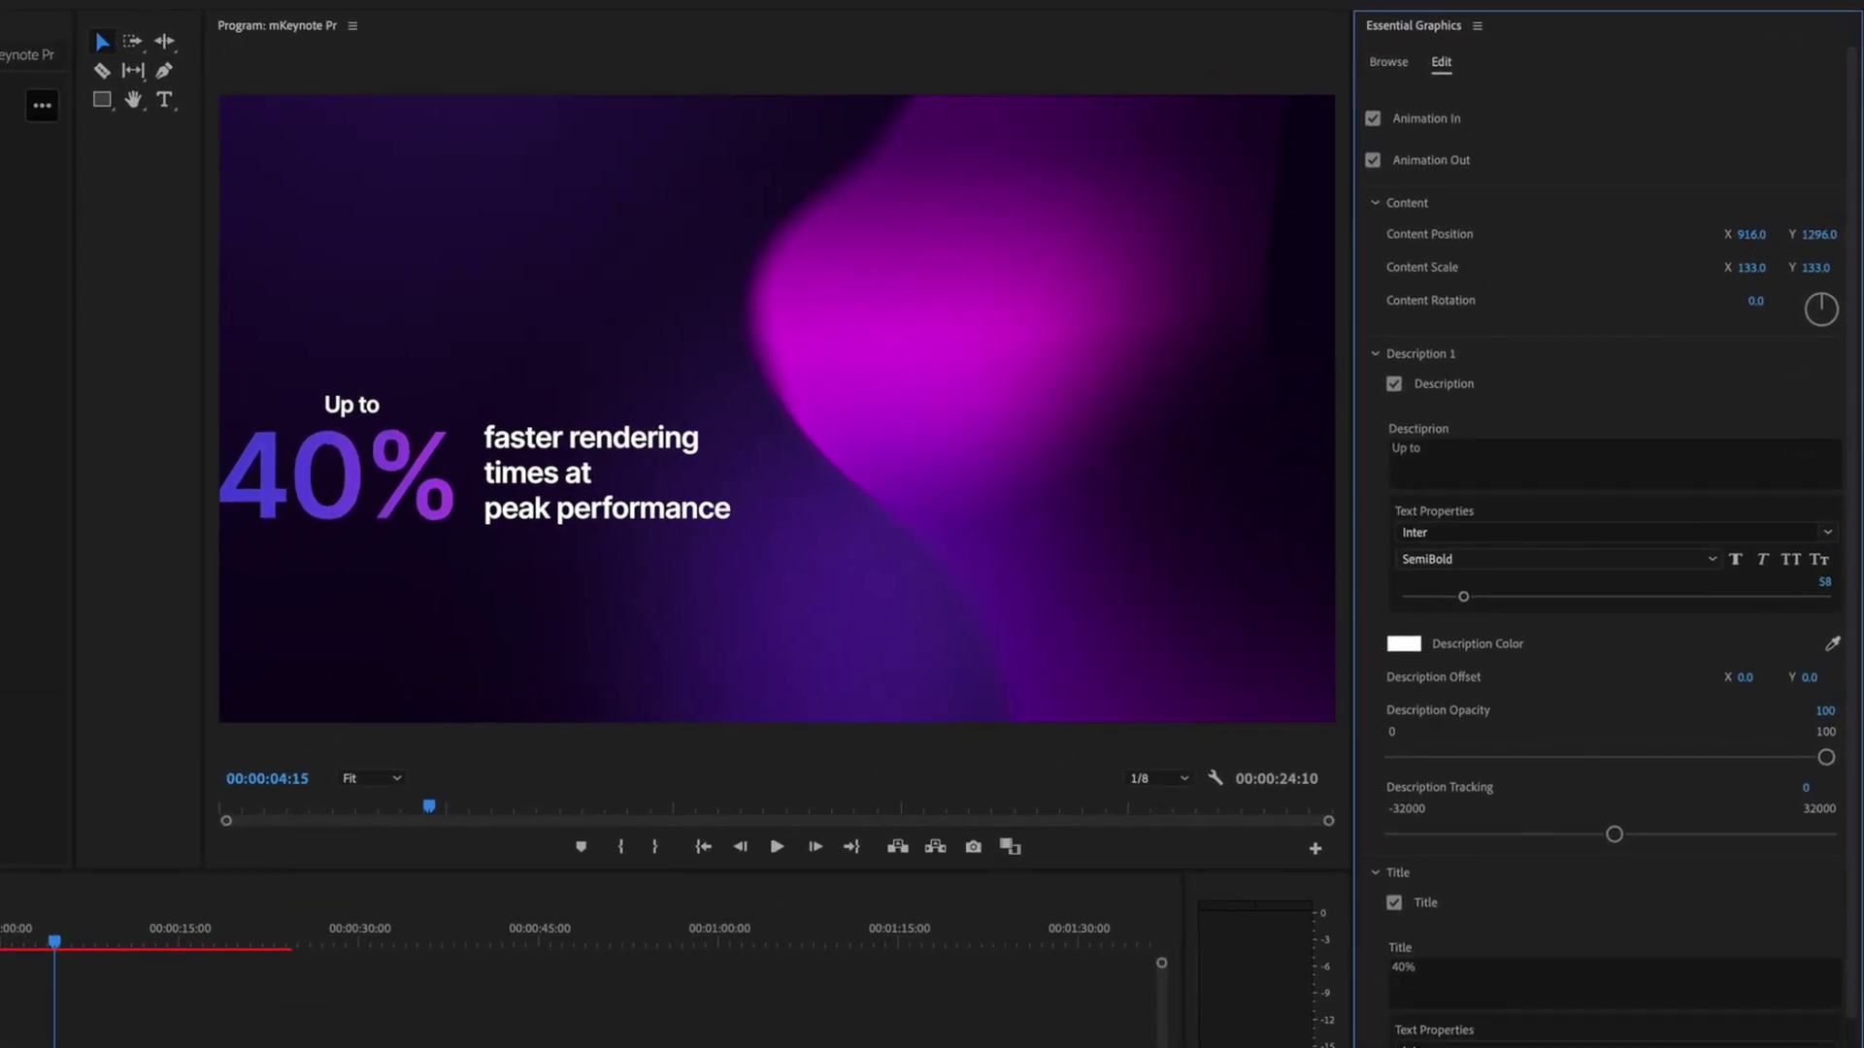
left_click_drag(1751, 234, 1708, 238)
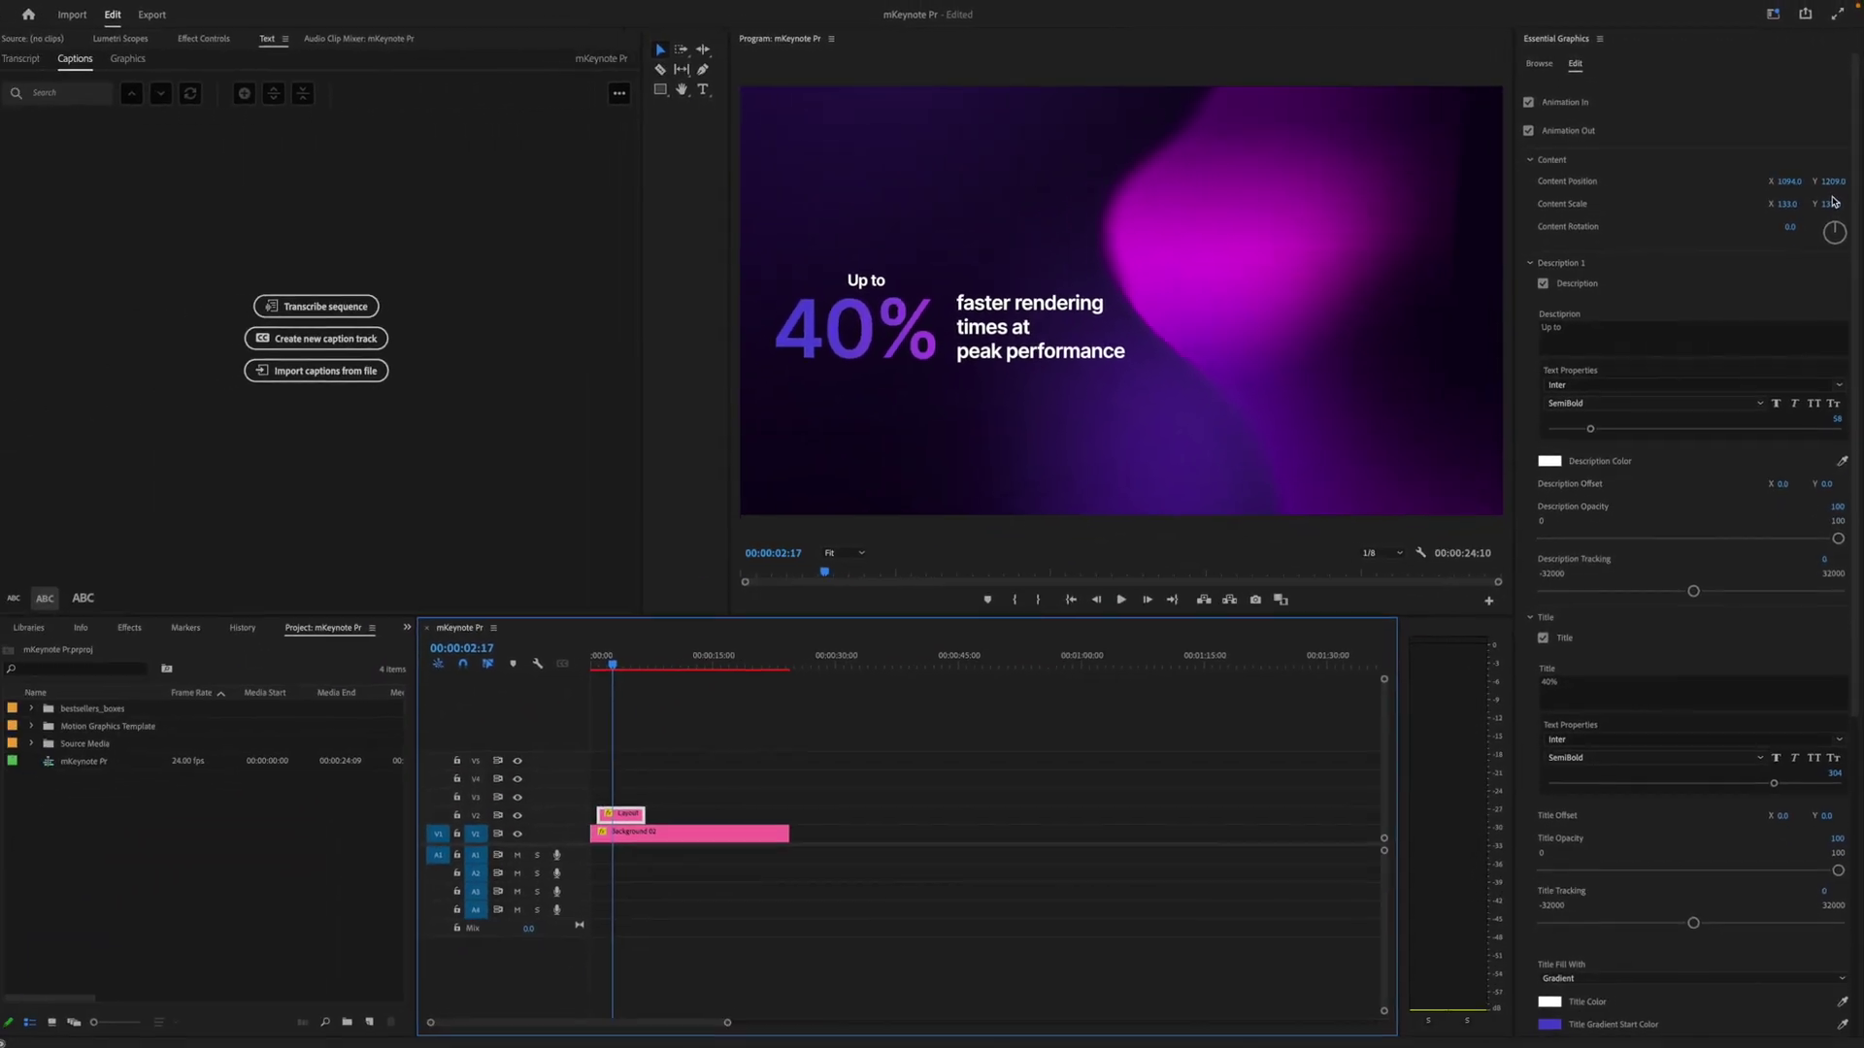
left_click(1573, 68)
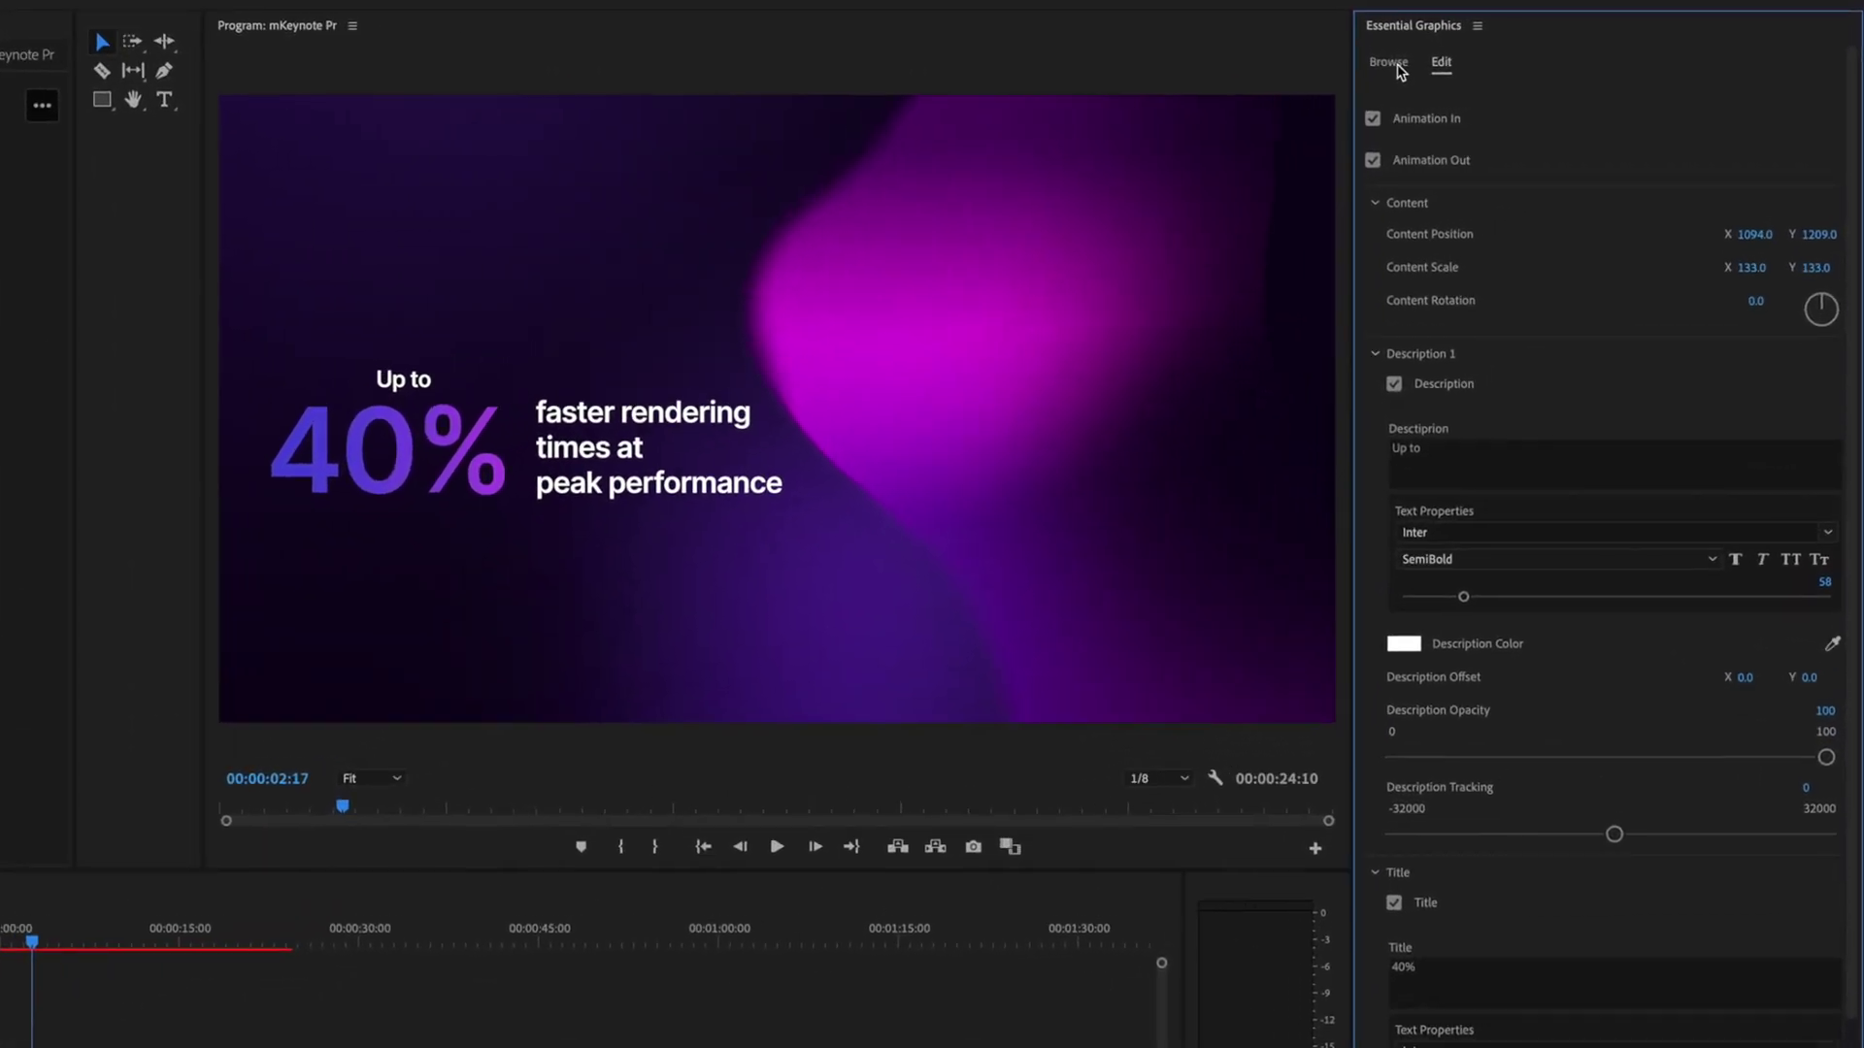
Place the Bar Chart 02 template on track V3, directly above and aligned with the Layout 05 clip.
left_click(1401, 68)
scroll(1842, 451, "up", 2)
scroll(1839, 446, "down", 5)
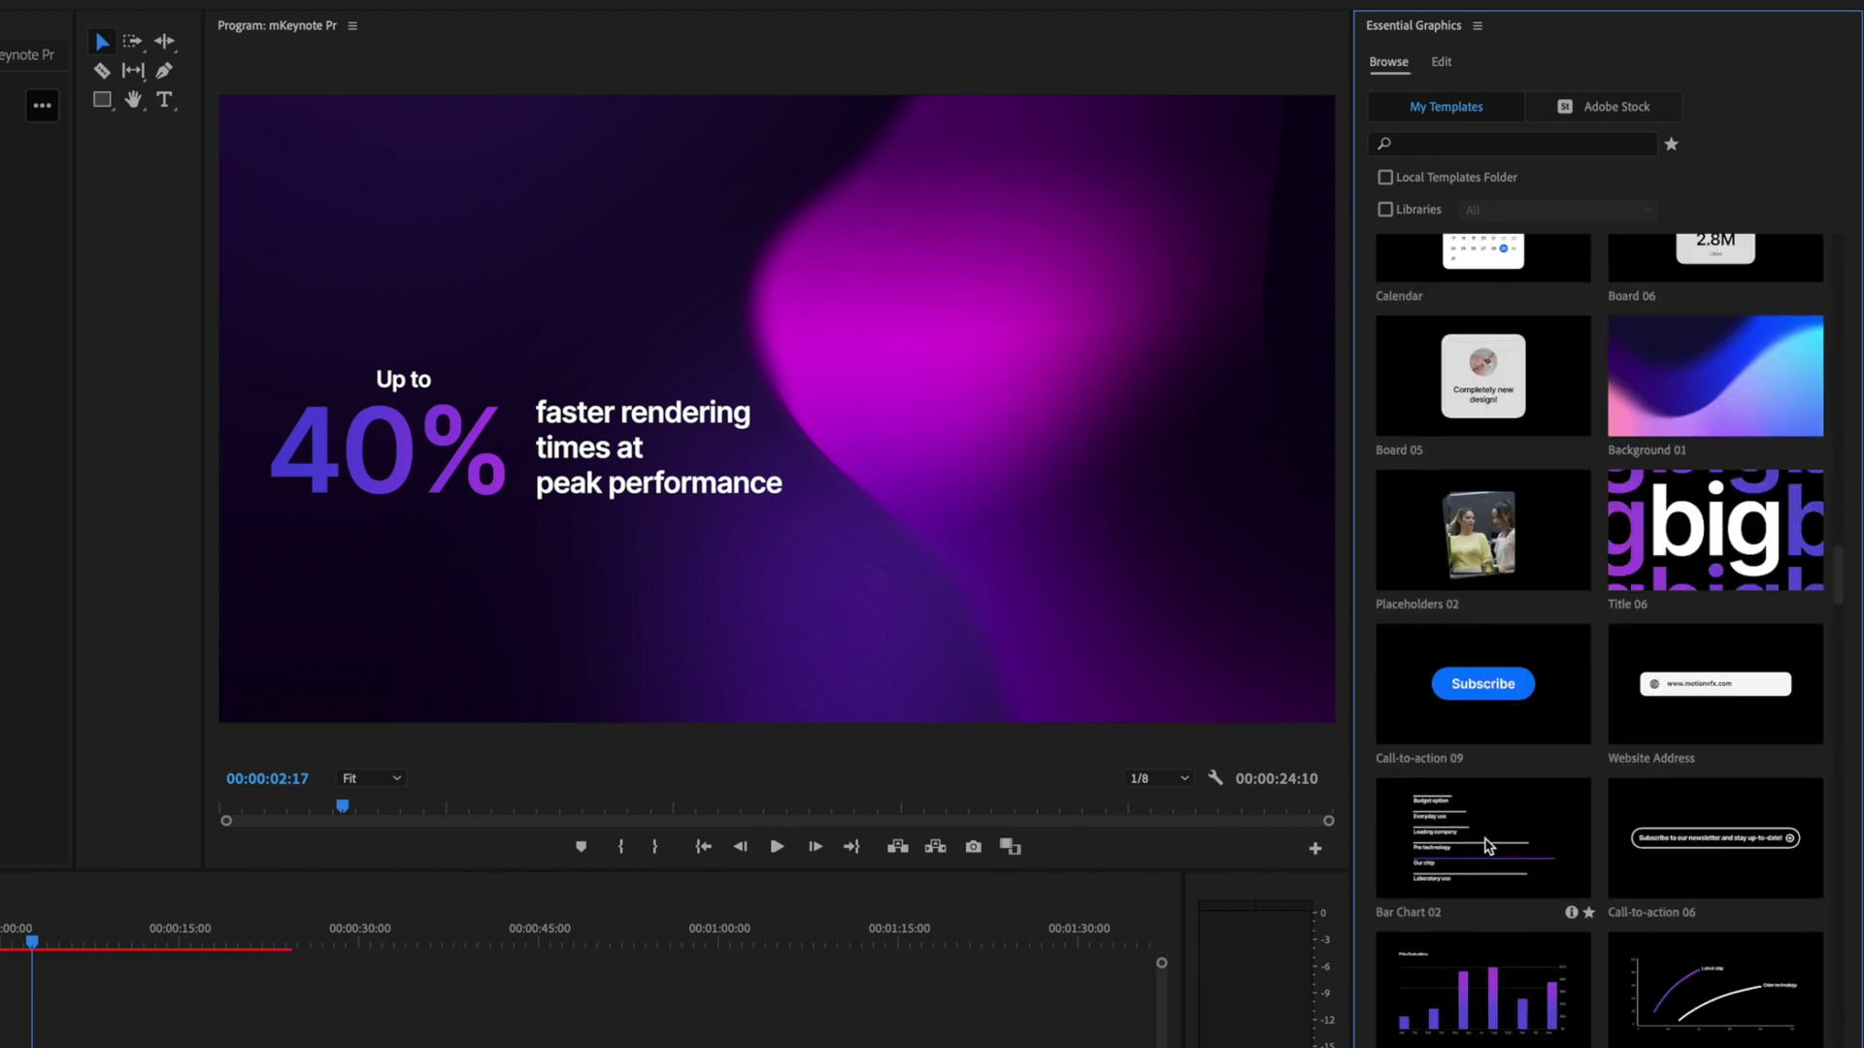
left_click_drag(1403, 854, 736, 1005)
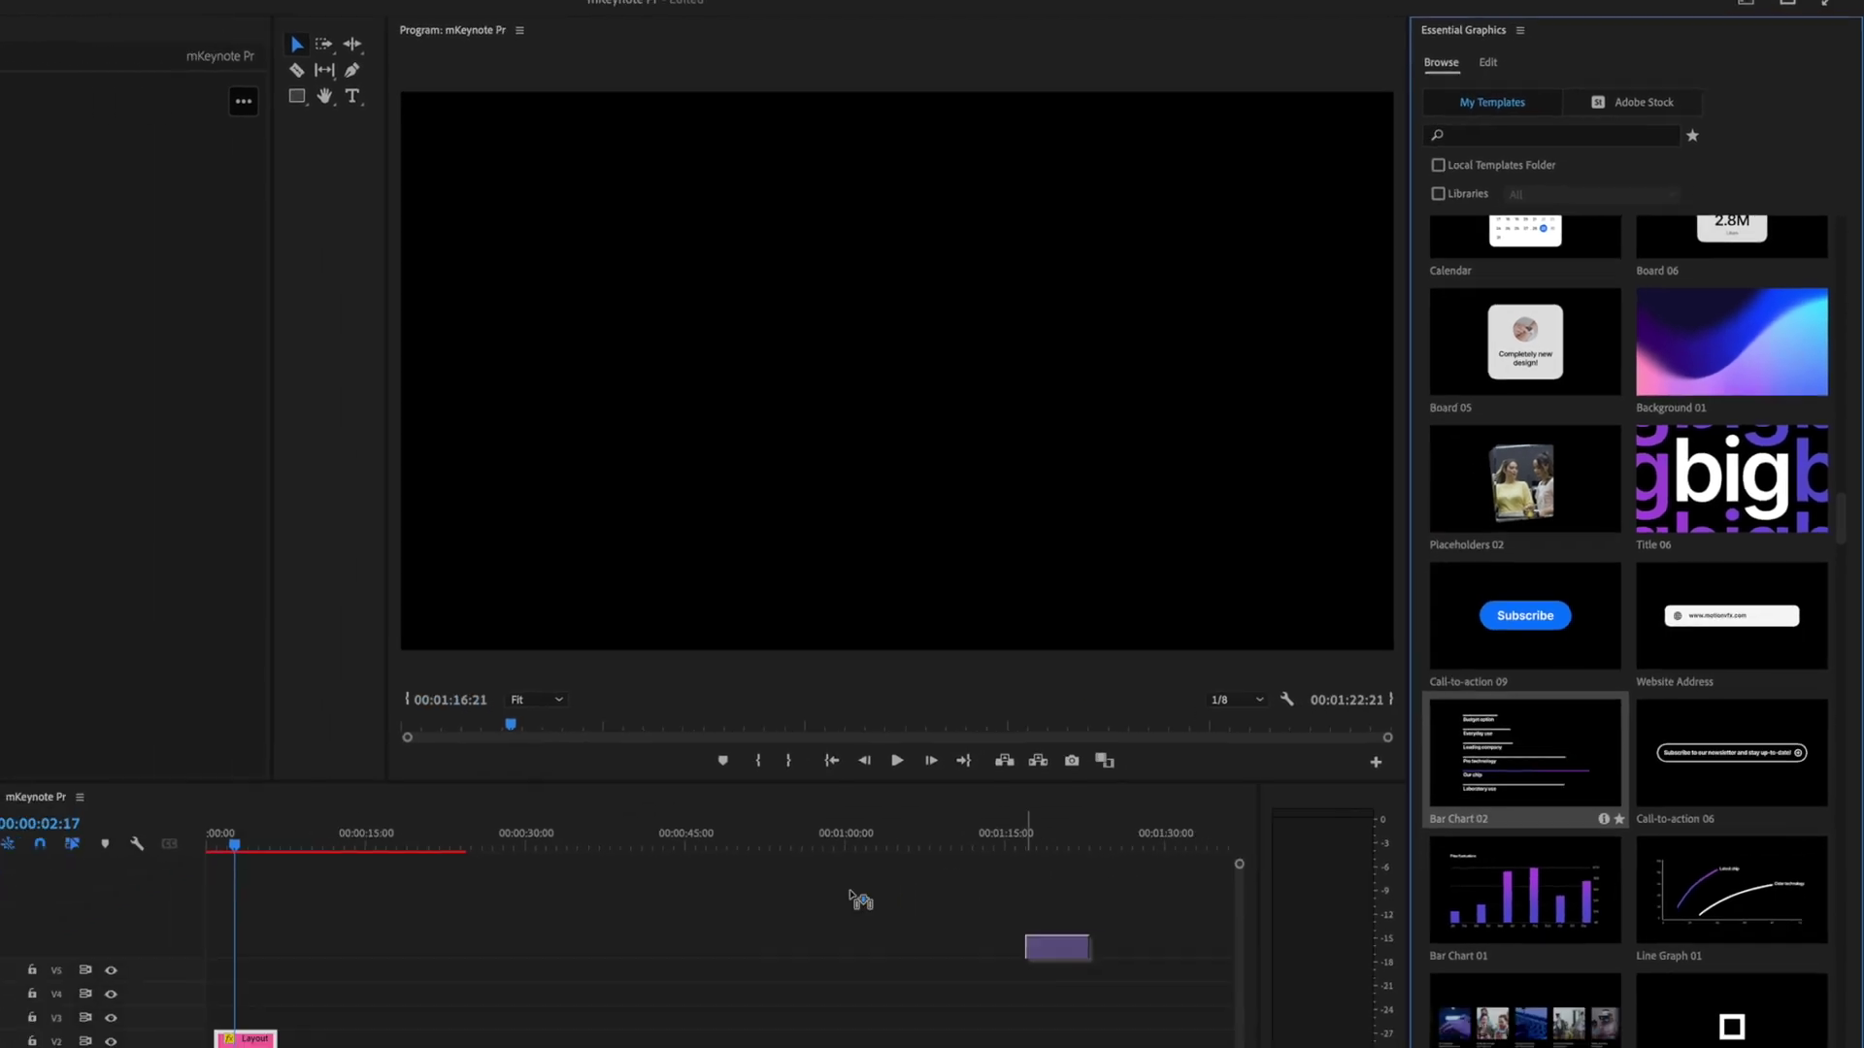
left_click_drag(860, 901, 227, 1027)
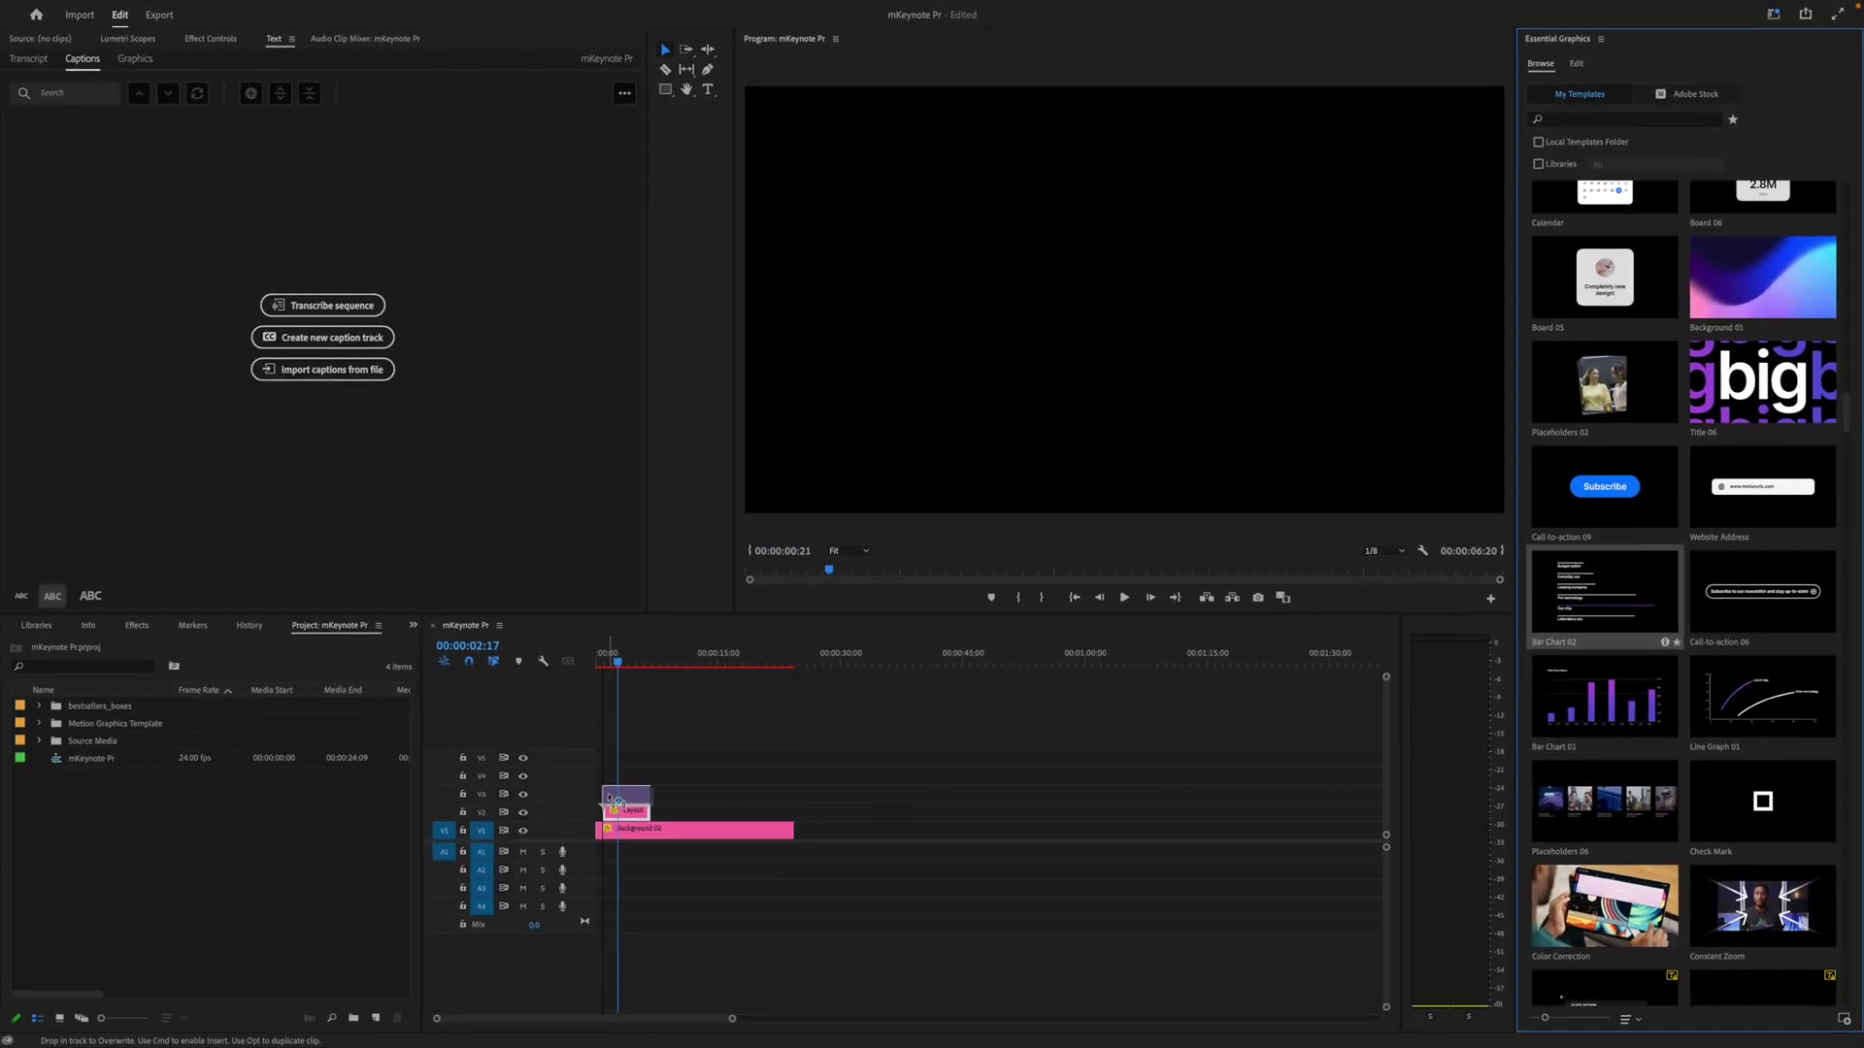
left_click_drag(611, 798, 613, 798)
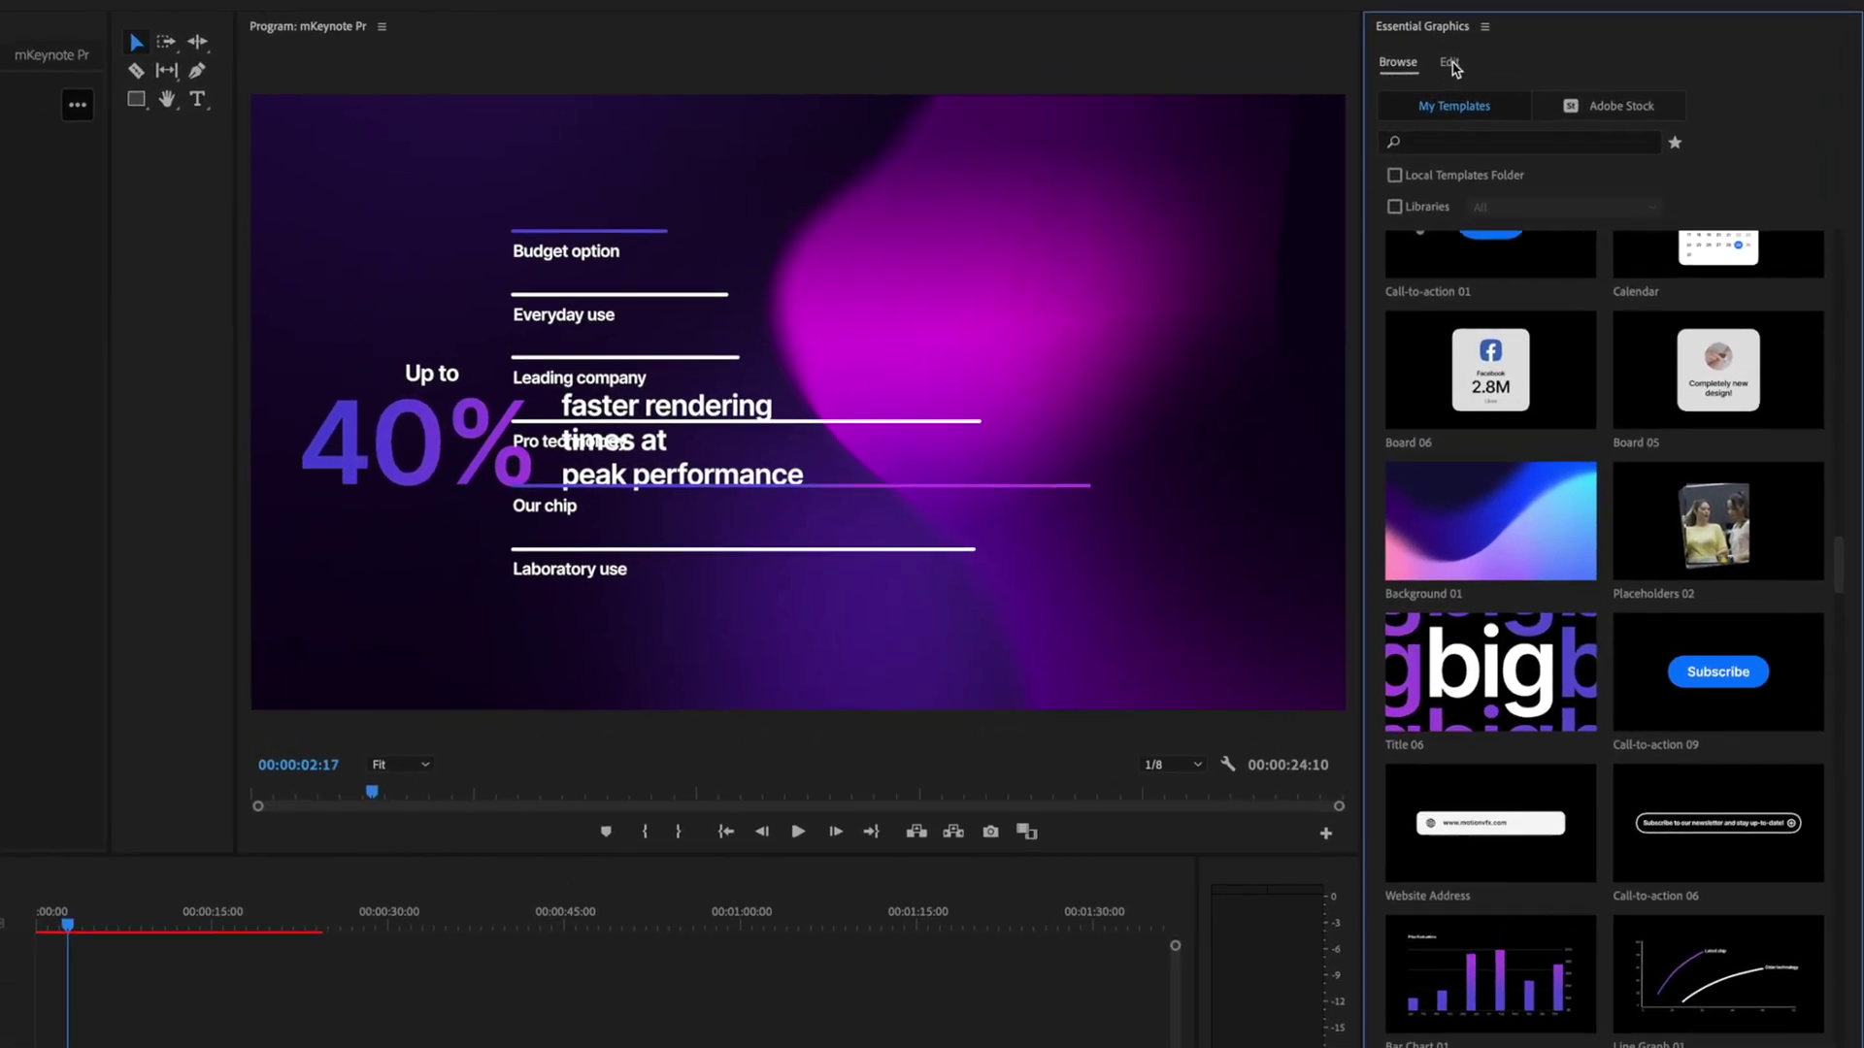
Set the bar chart's content position to X 2832, Y 1080 and its content scale to 82.
left_click(1513, 64)
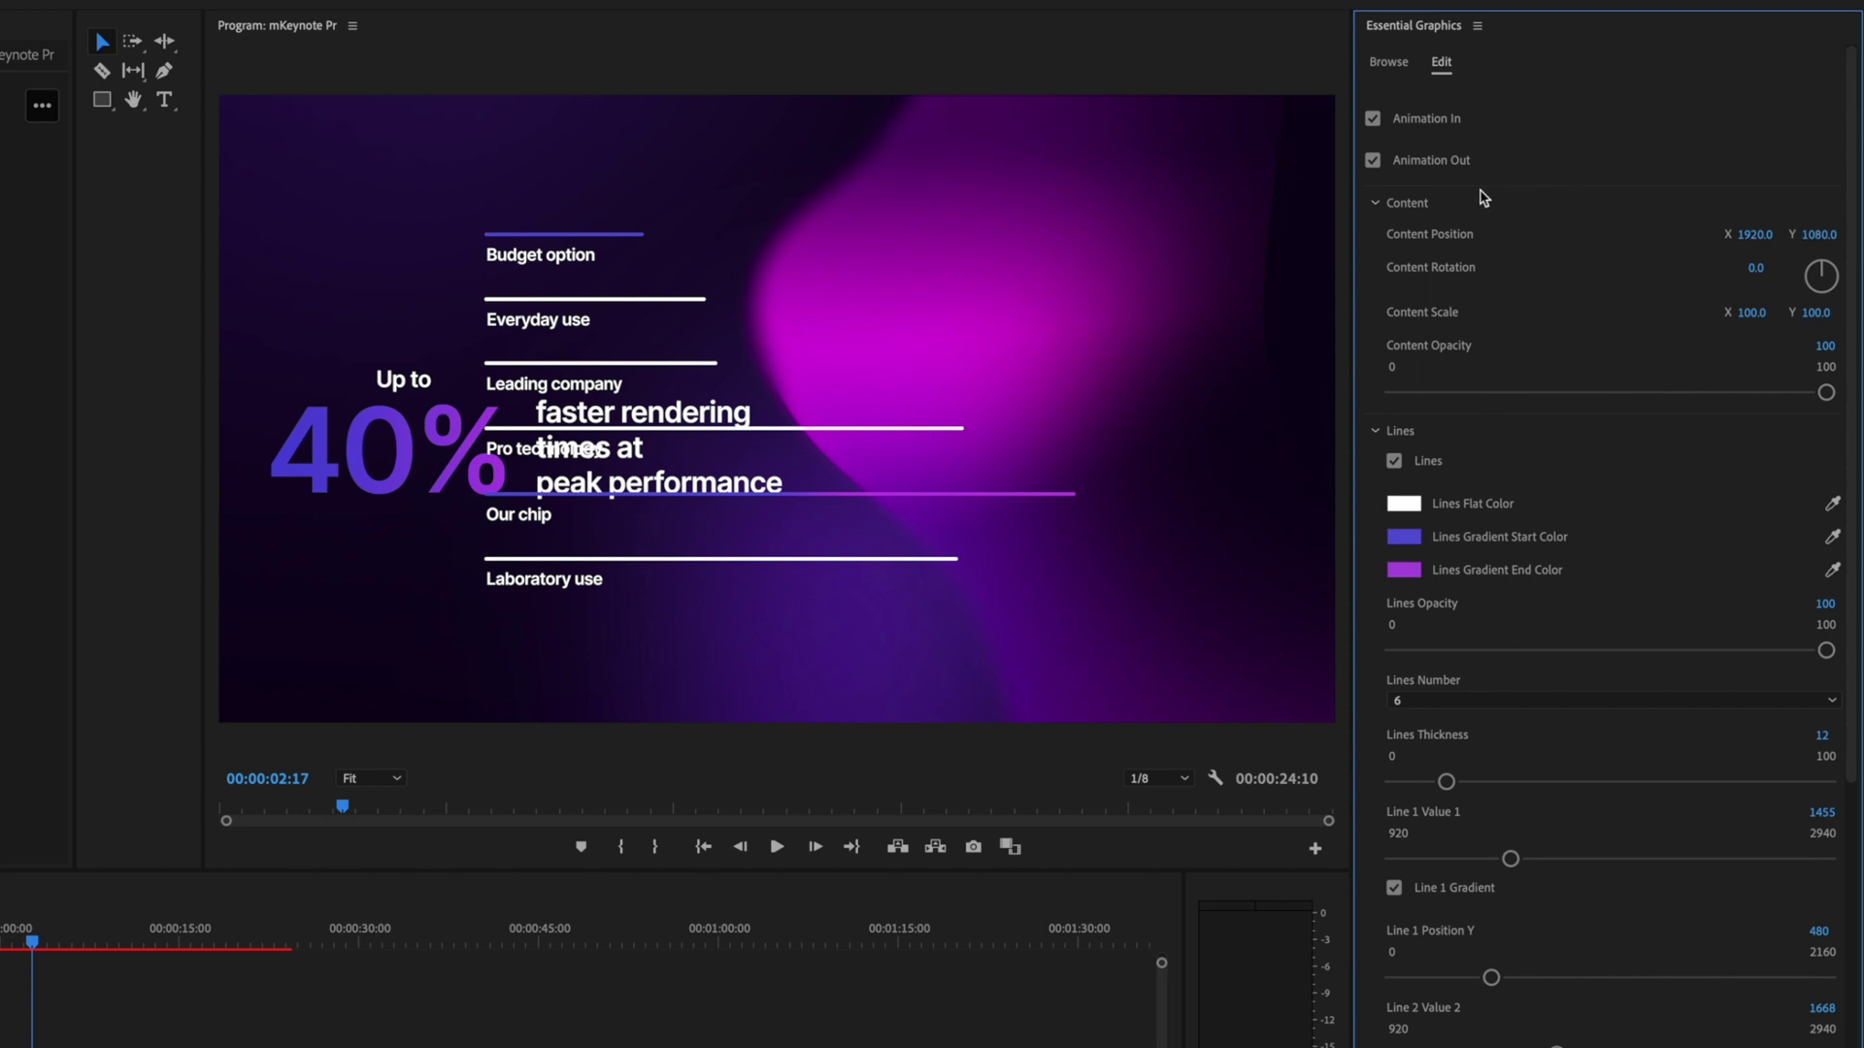
left_click_drag(1744, 236, 1818, 236)
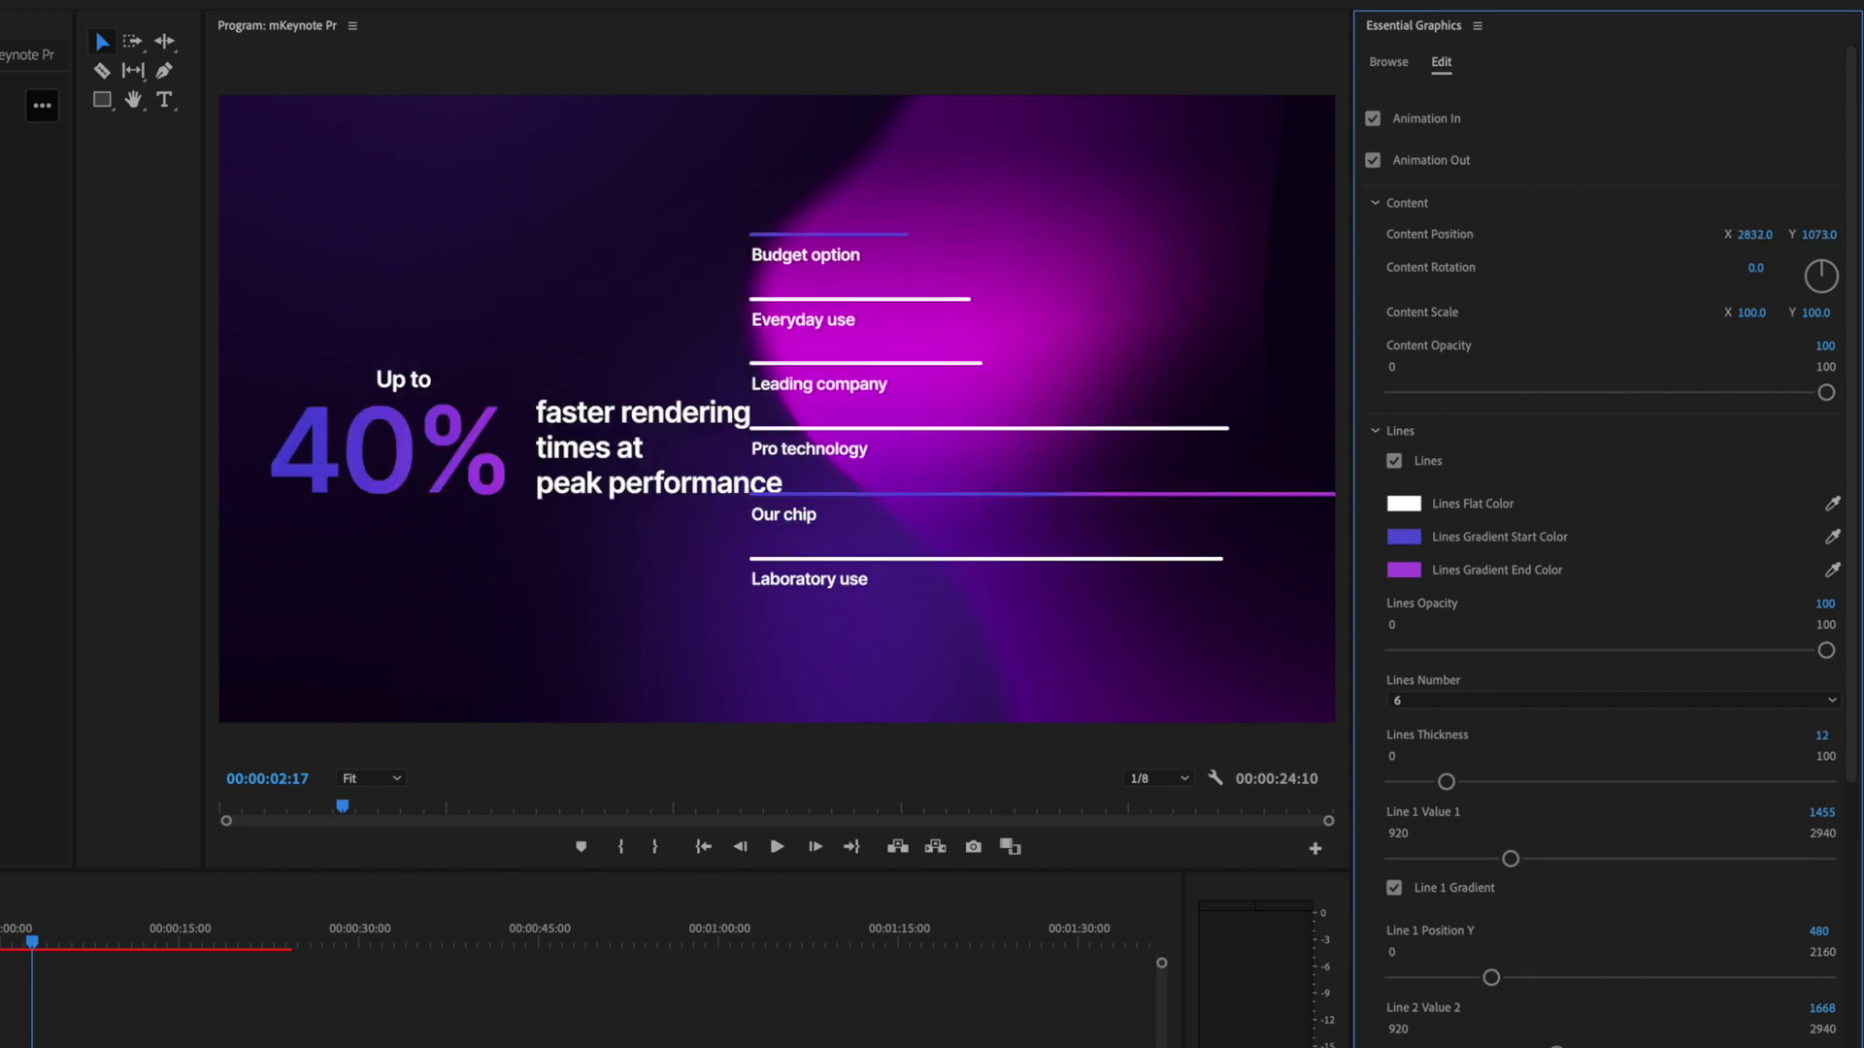
left_click_drag(1760, 312, 1755, 309)
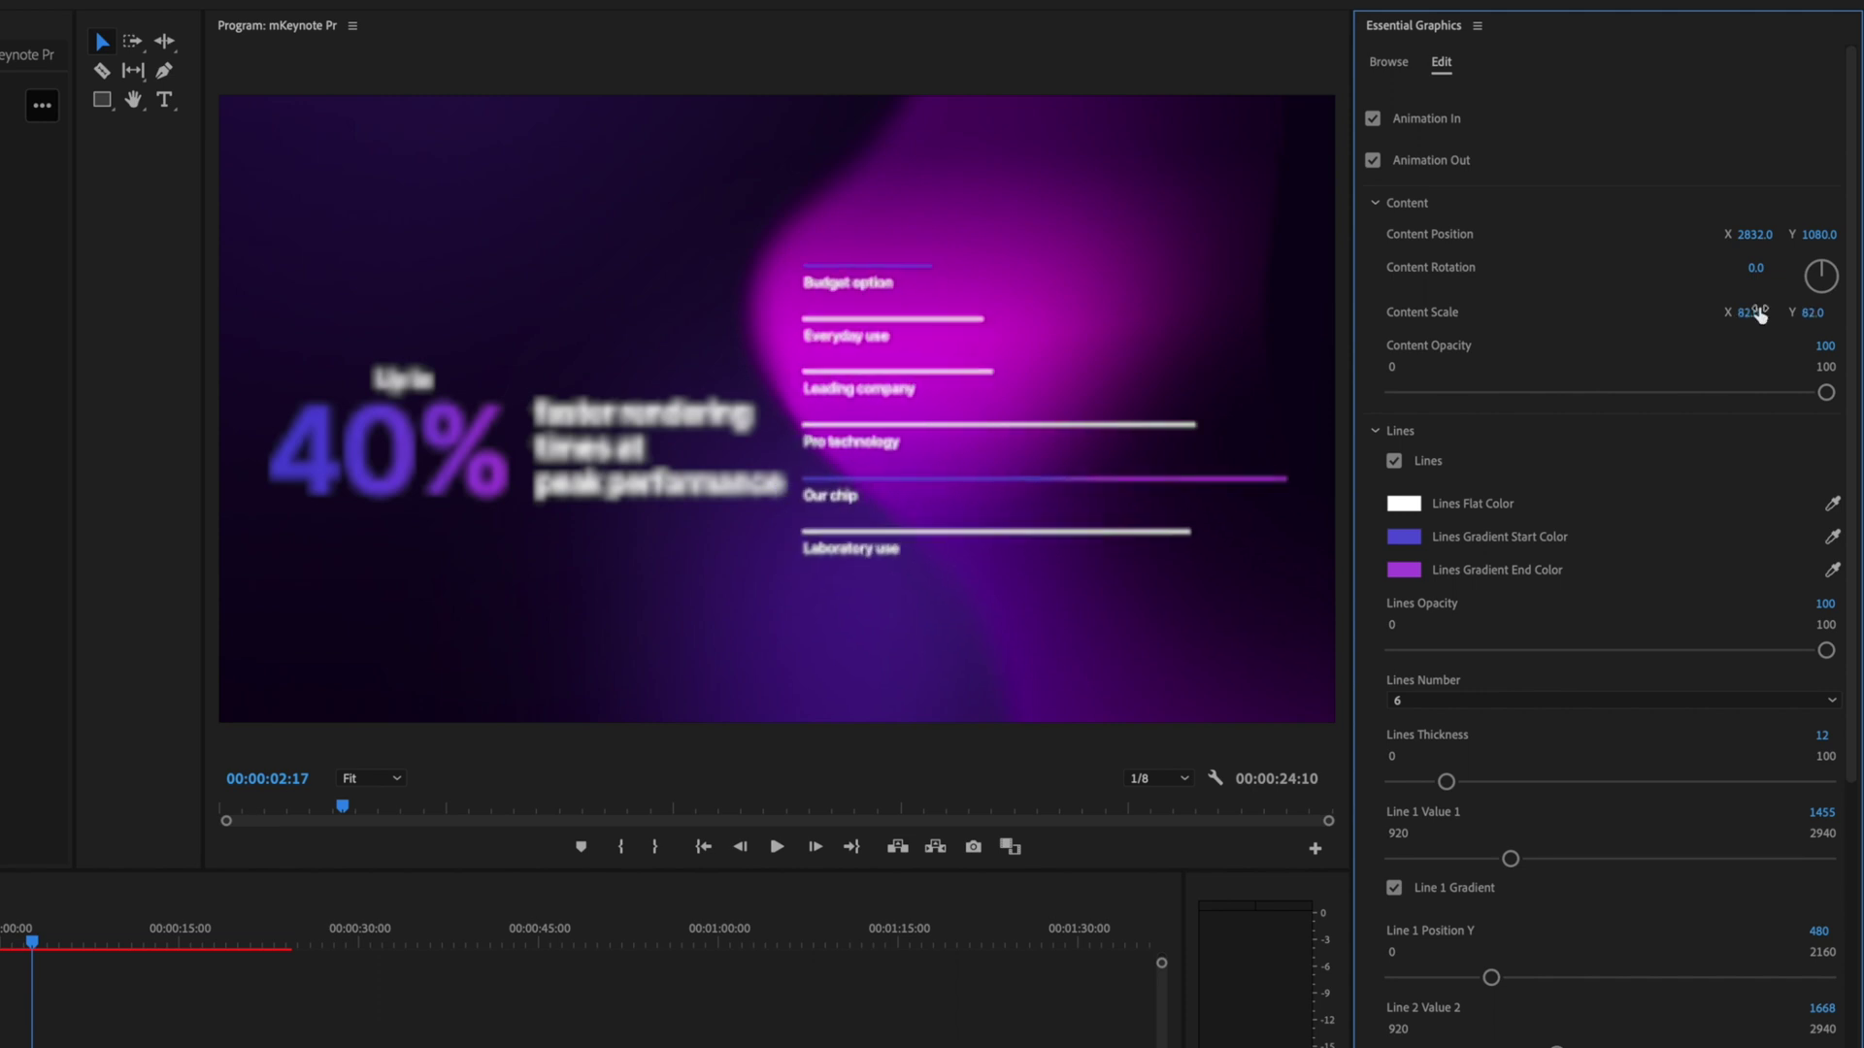
Set the number of lines in the bar chart to 4.
left_click(1514, 701)
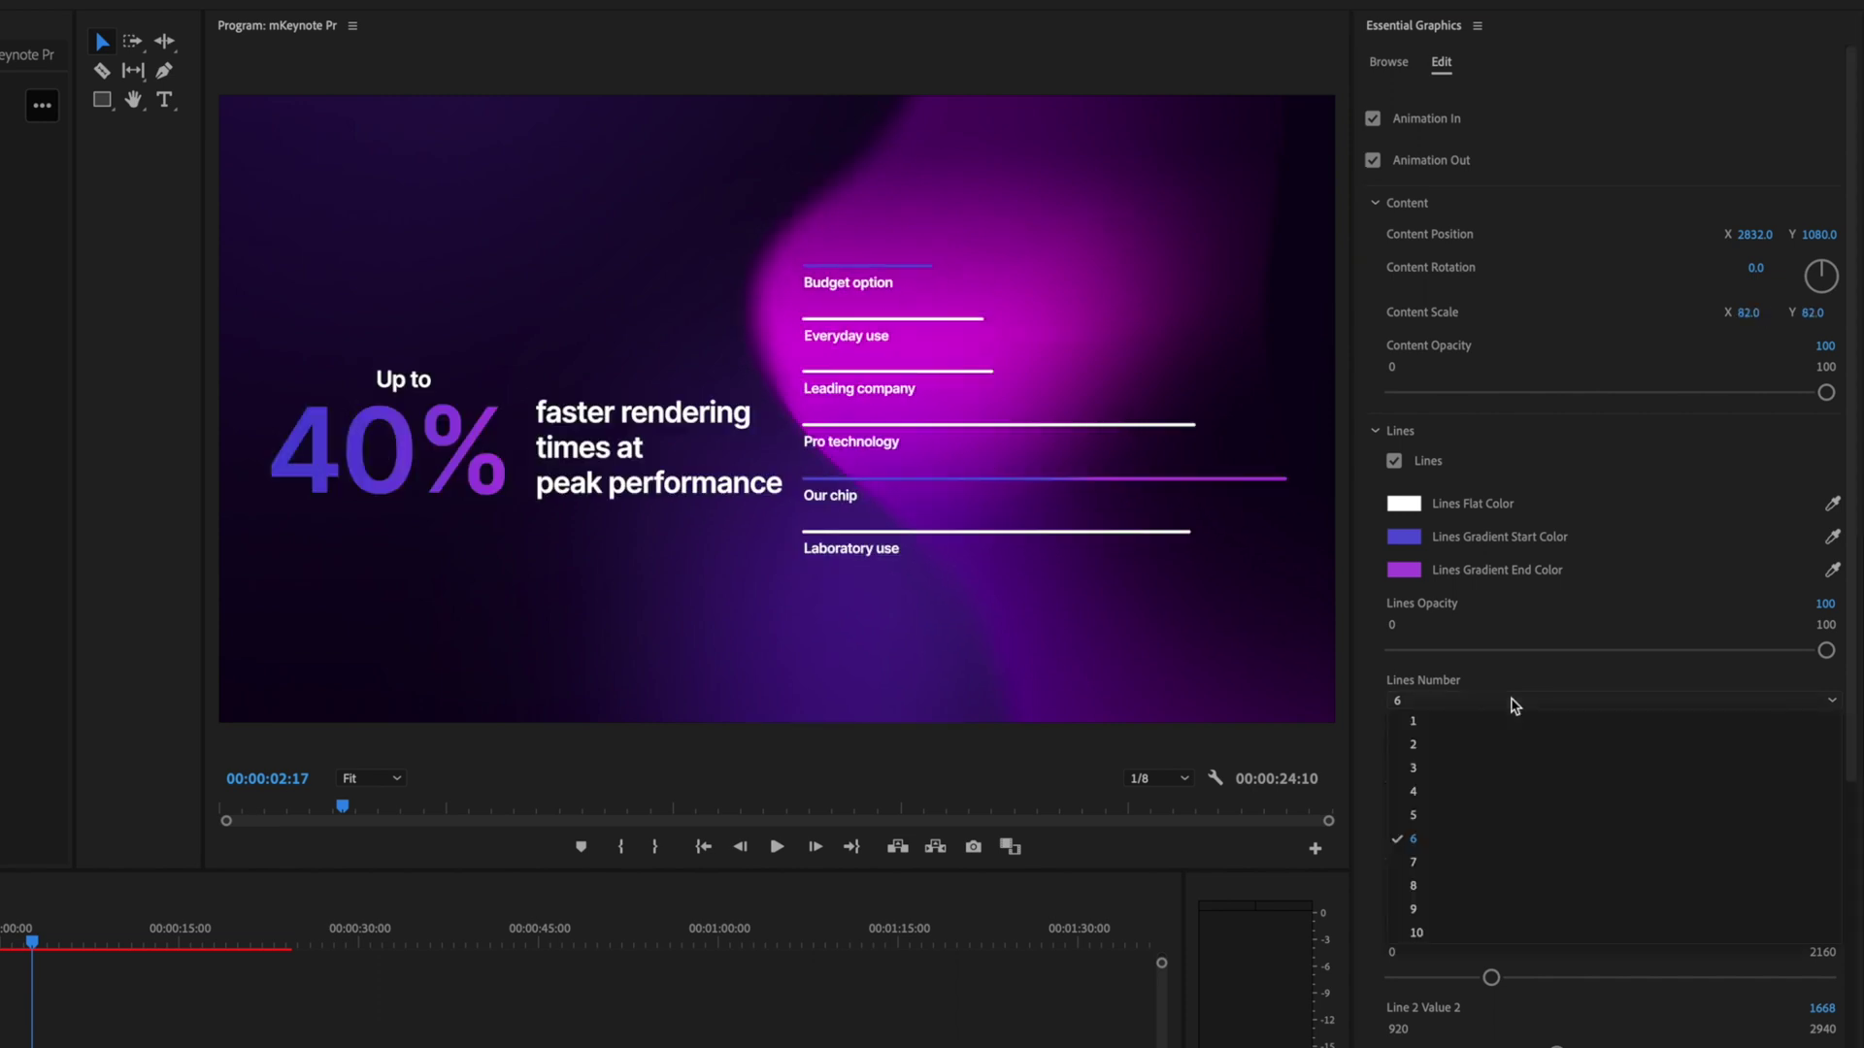
left_click(1508, 795)
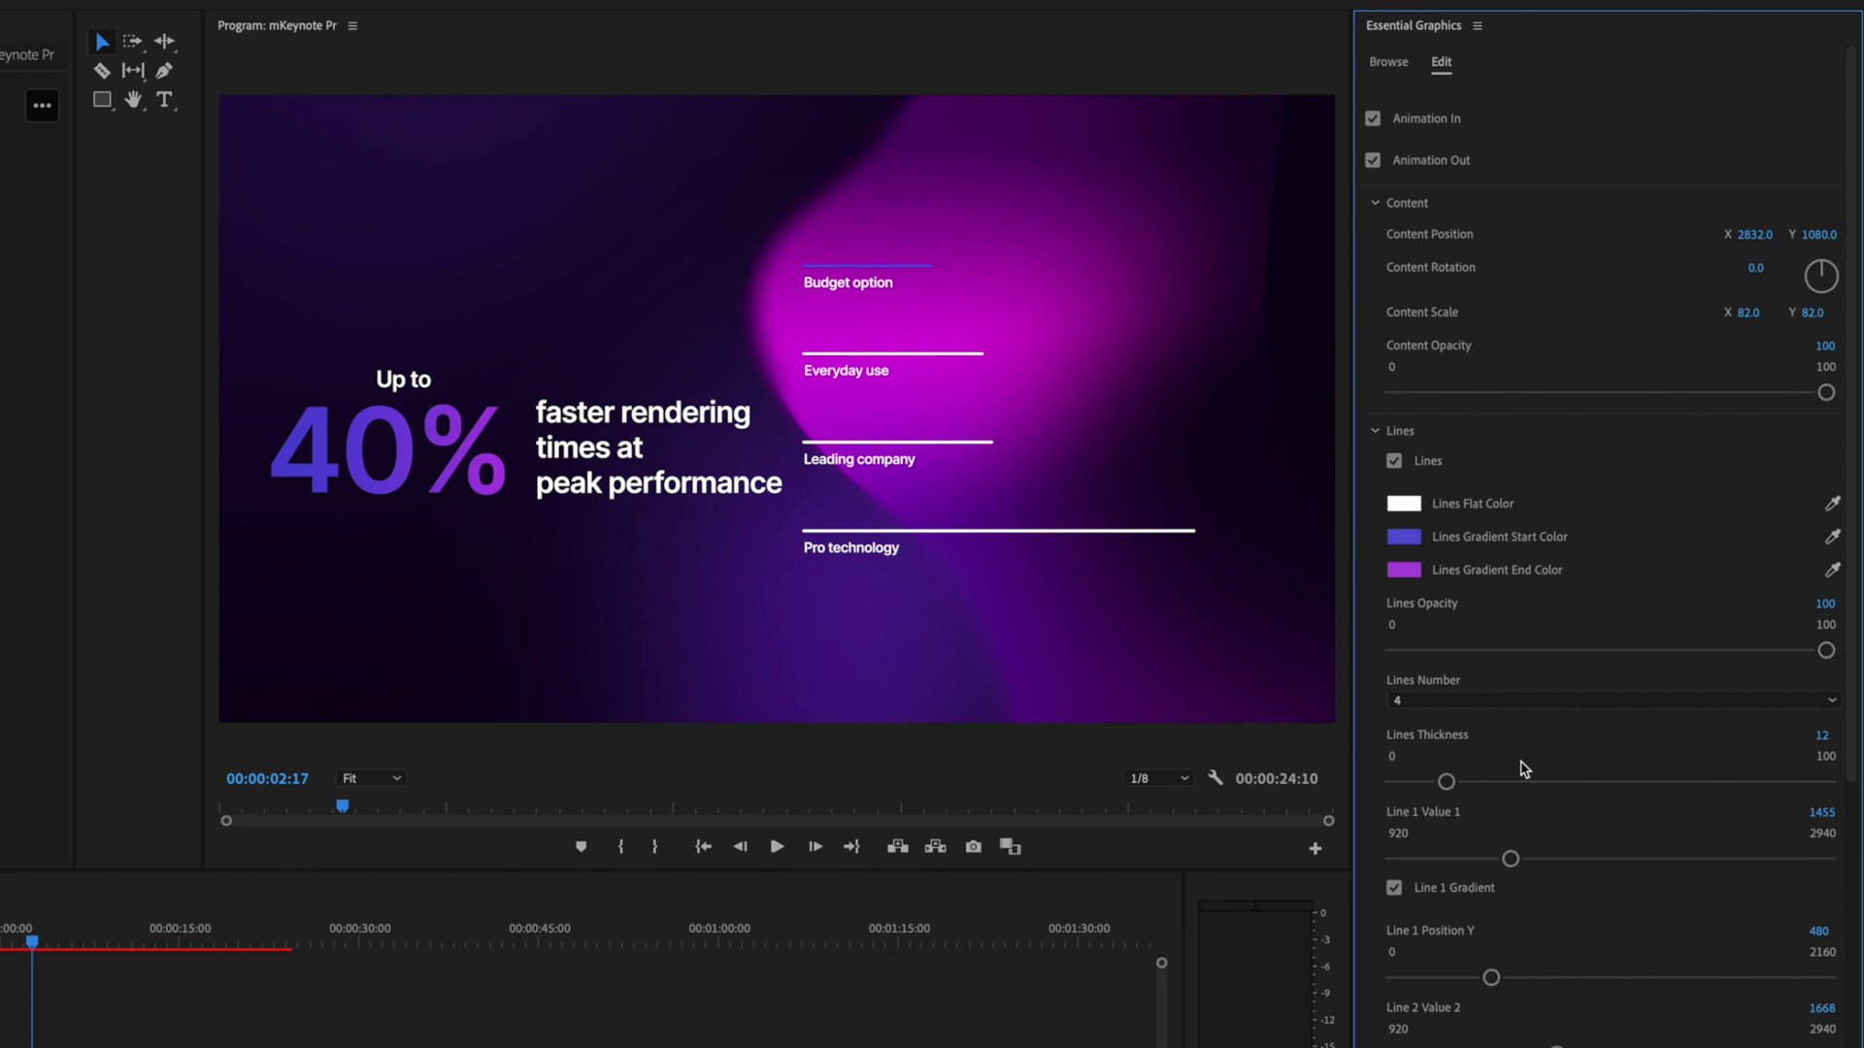
scroll(1520, 763, "down", 3)
scroll(1436, 582, "up", 3)
Change the label of the bar chart's first line to "Macbook".
left_click(1379, 432)
left_click(1374, 470)
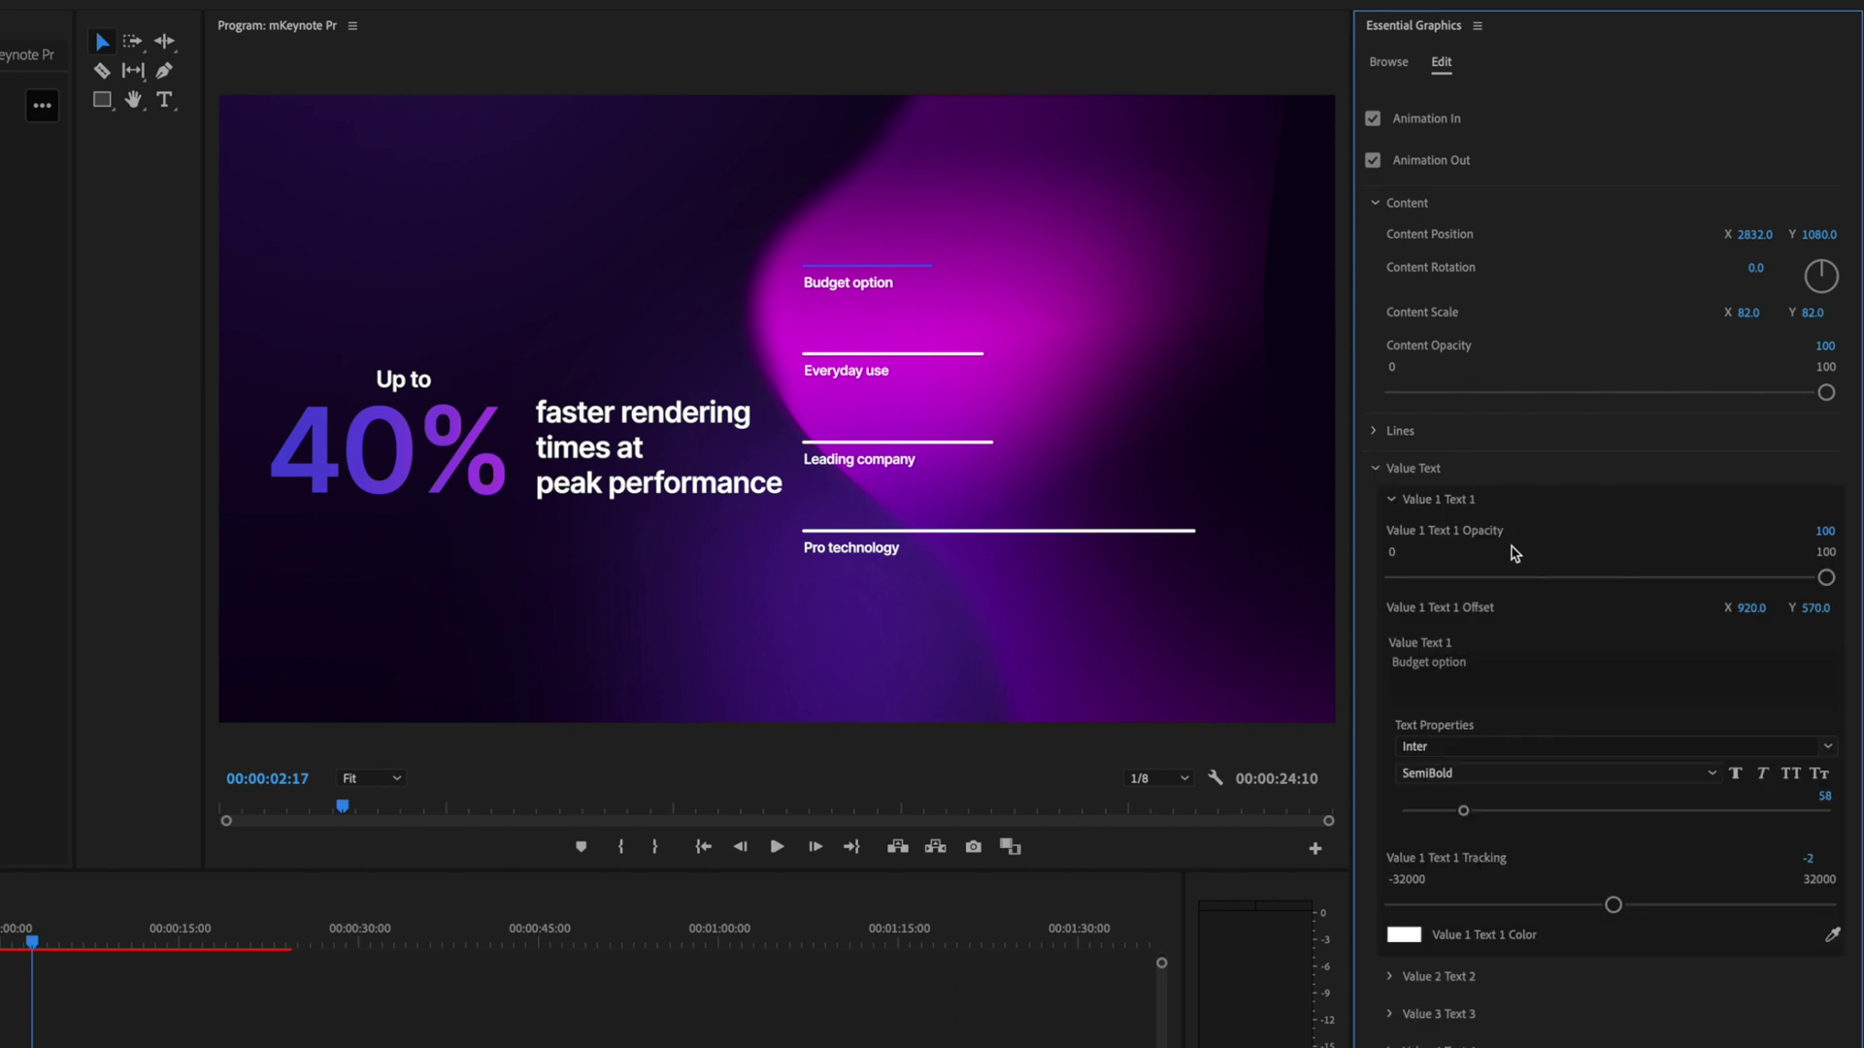
left_click(1477, 672)
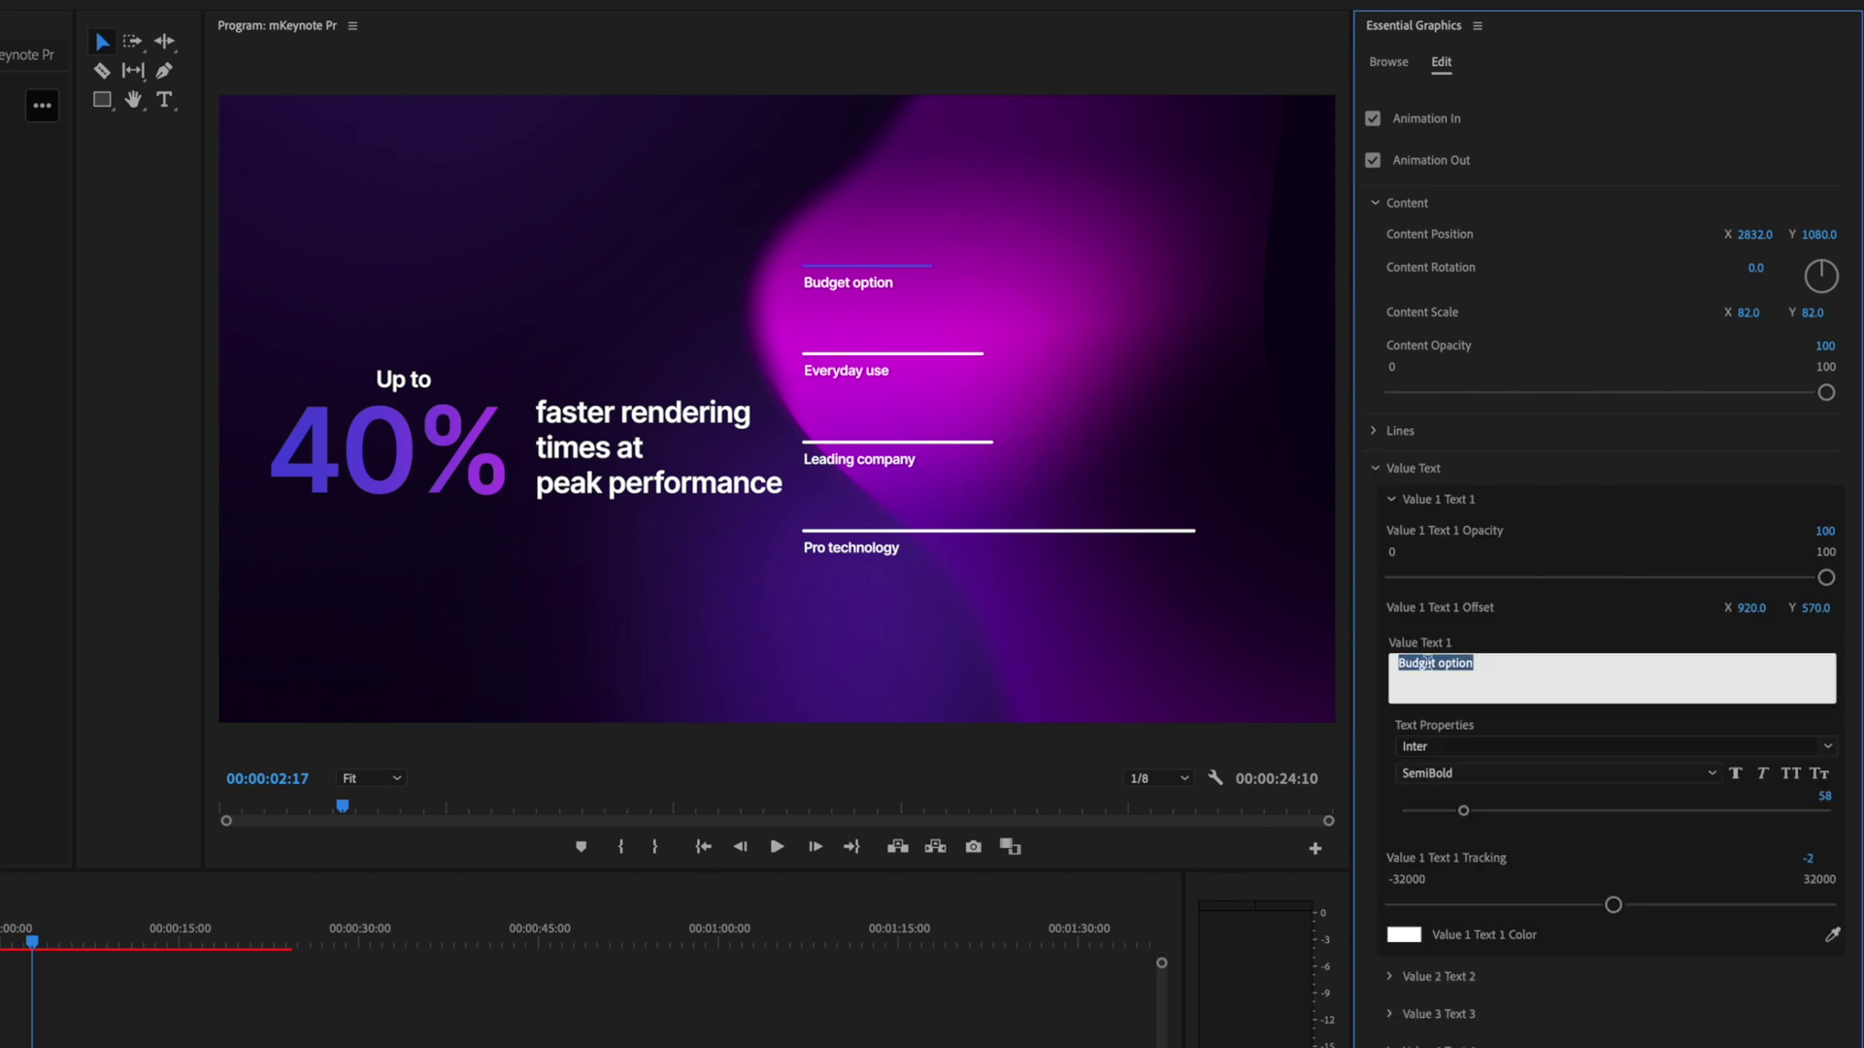
type("Macboo")
type("k")
Change the labels of the bar chart's second, third and fourth lines to "Macbook Pro", "Macbook Air" and "Mac Pro".
left_click(1412, 983)
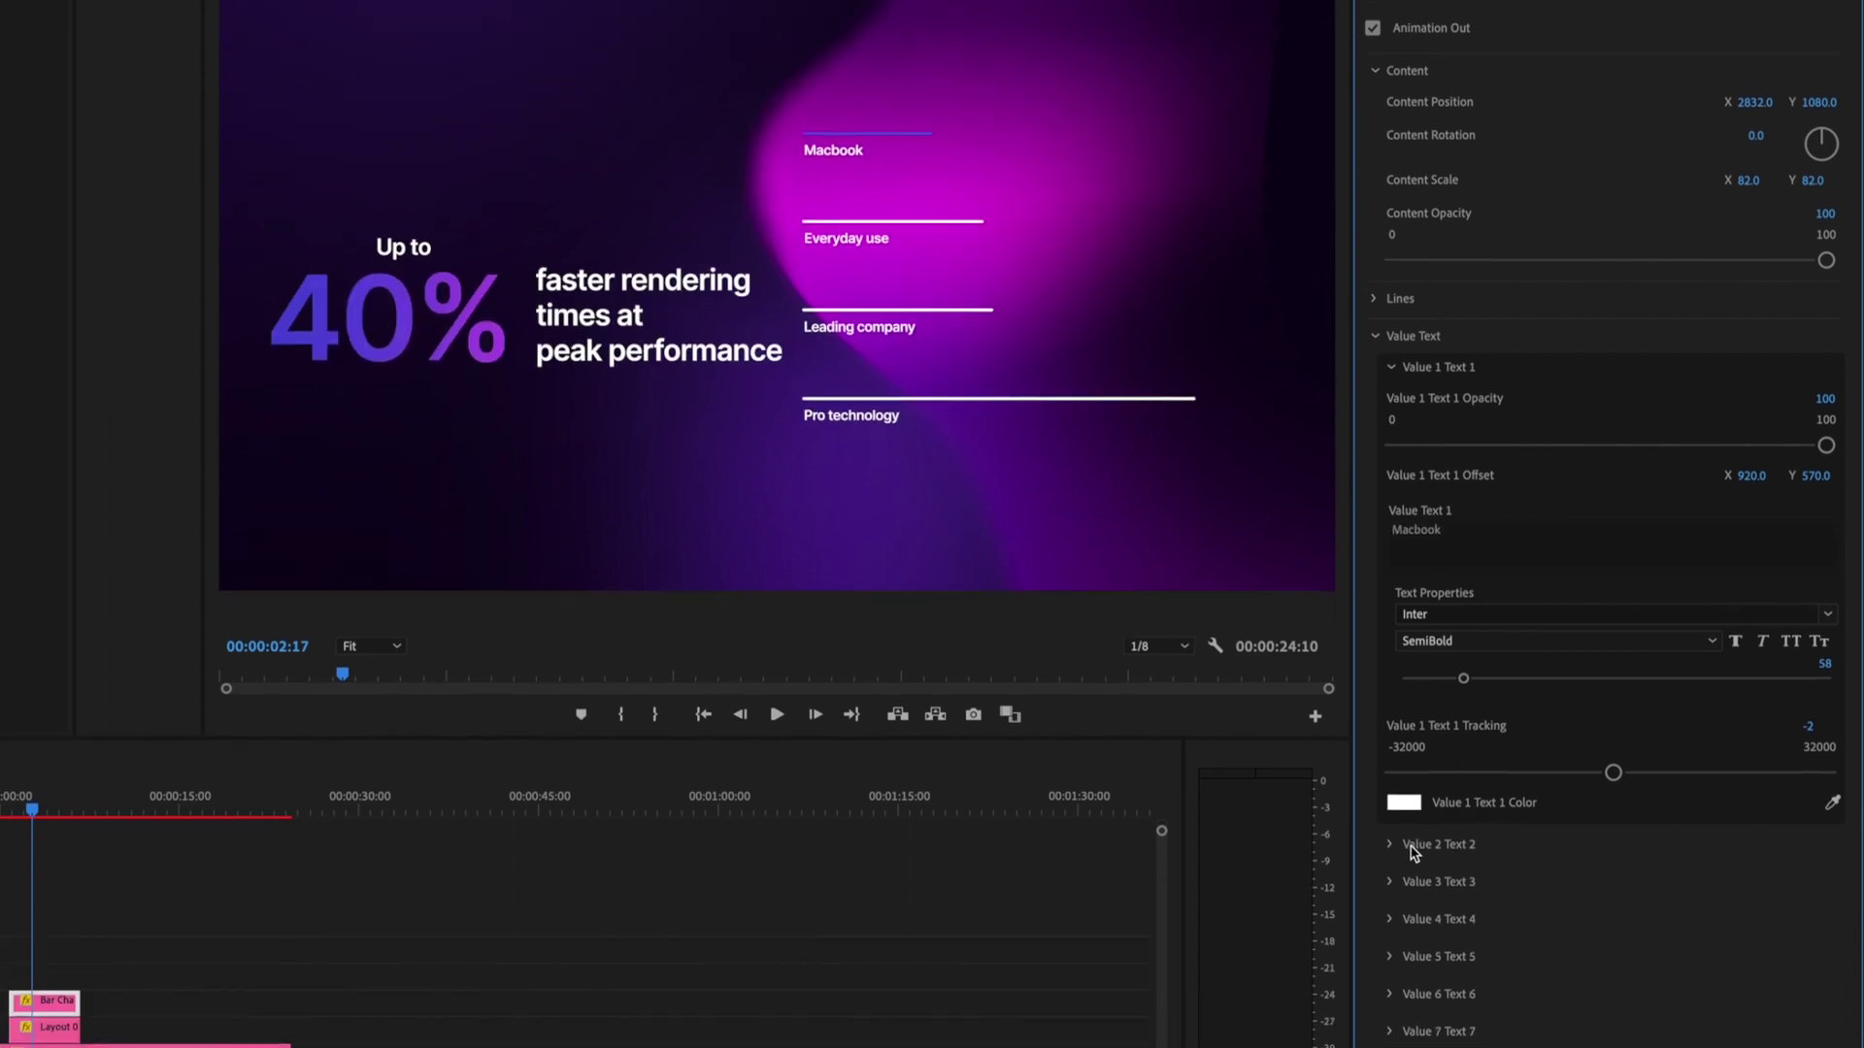
left_click(1390, 966)
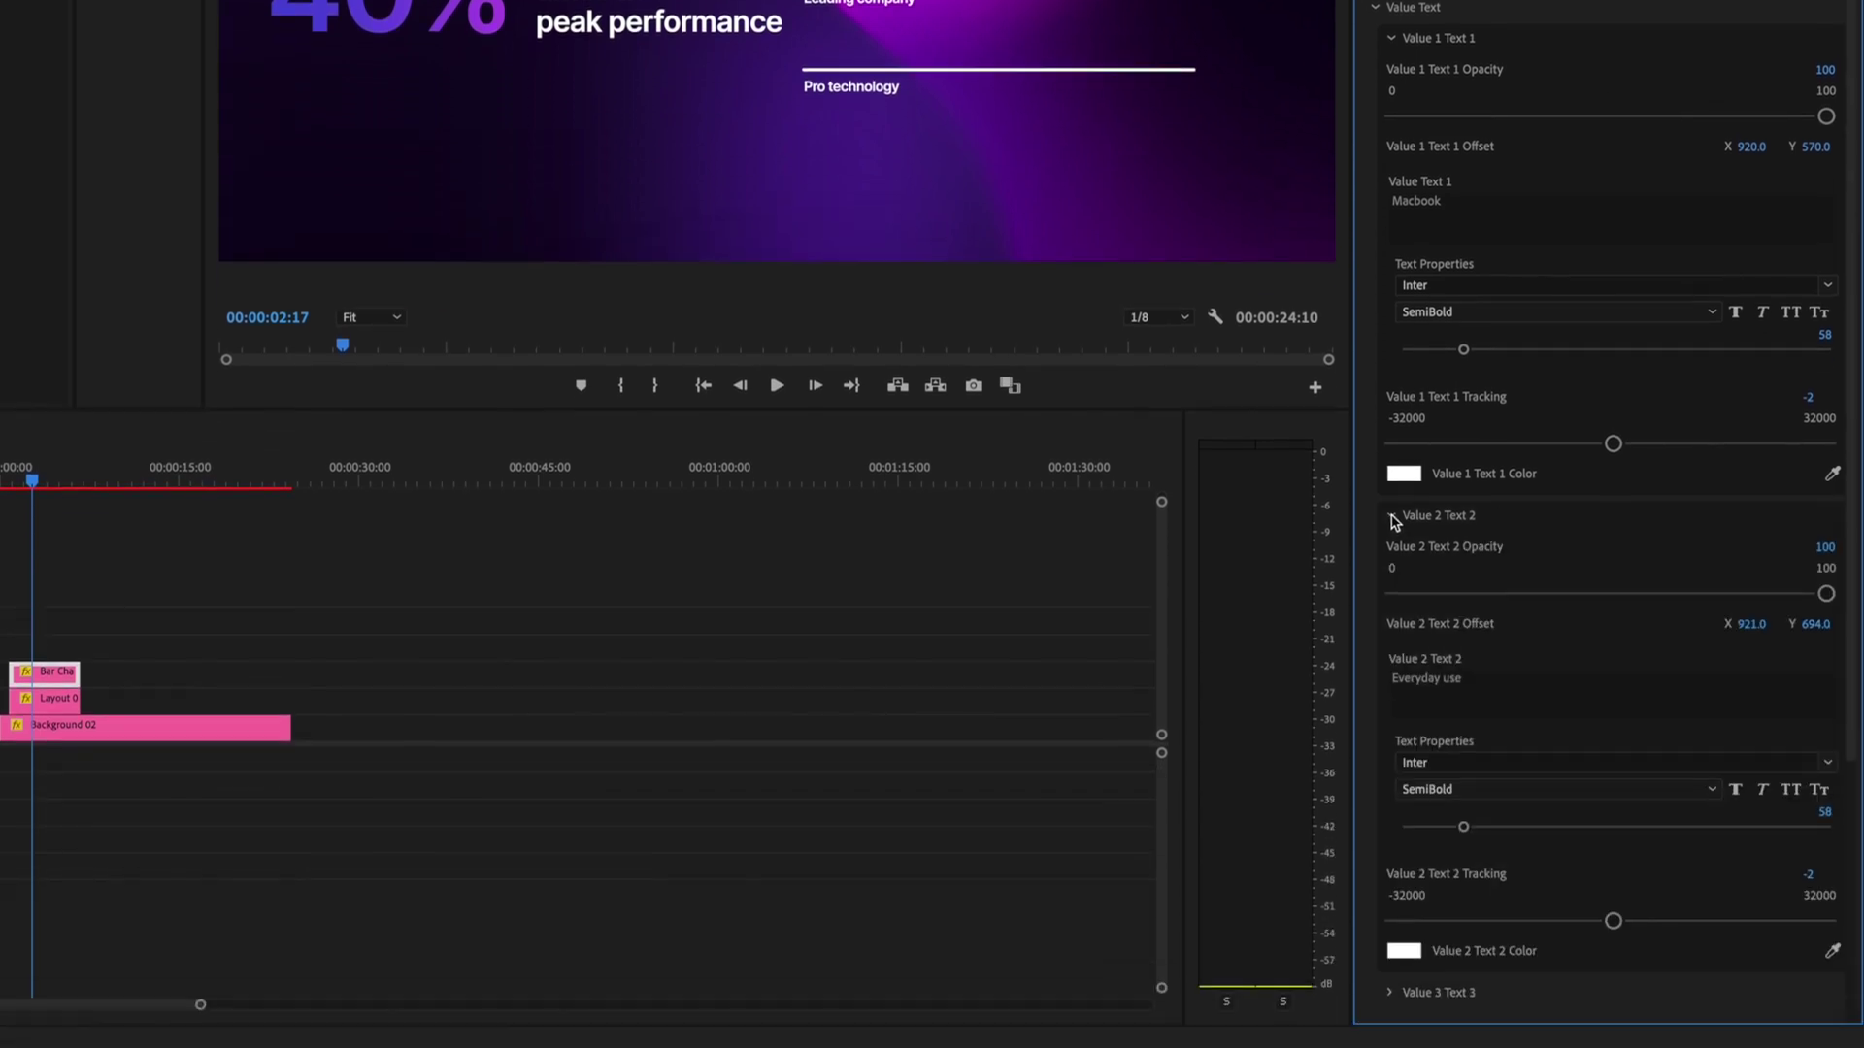
left_click(1502, 695)
type("Macbook Pro")
scroll(1398, 810, "down", 5)
scroll(1399, 810, "down", 1)
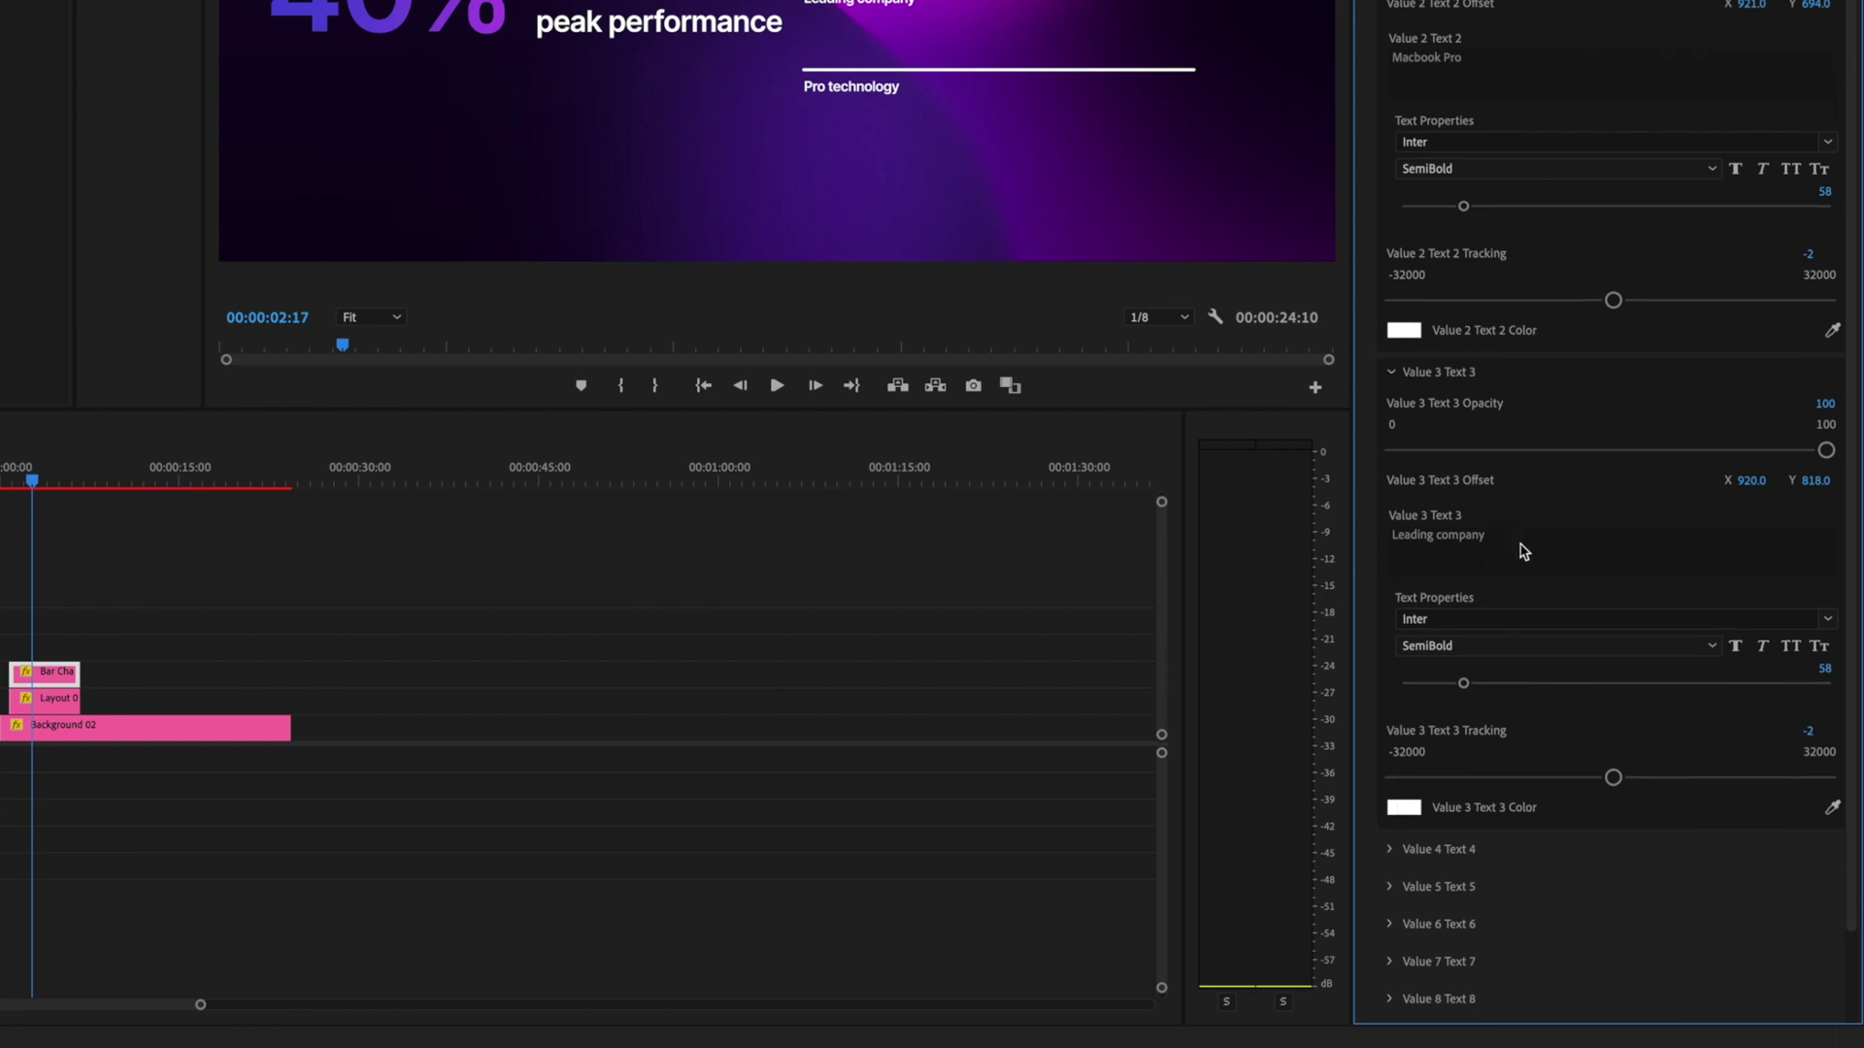
left_click(1564, 554)
type("AMcboo")
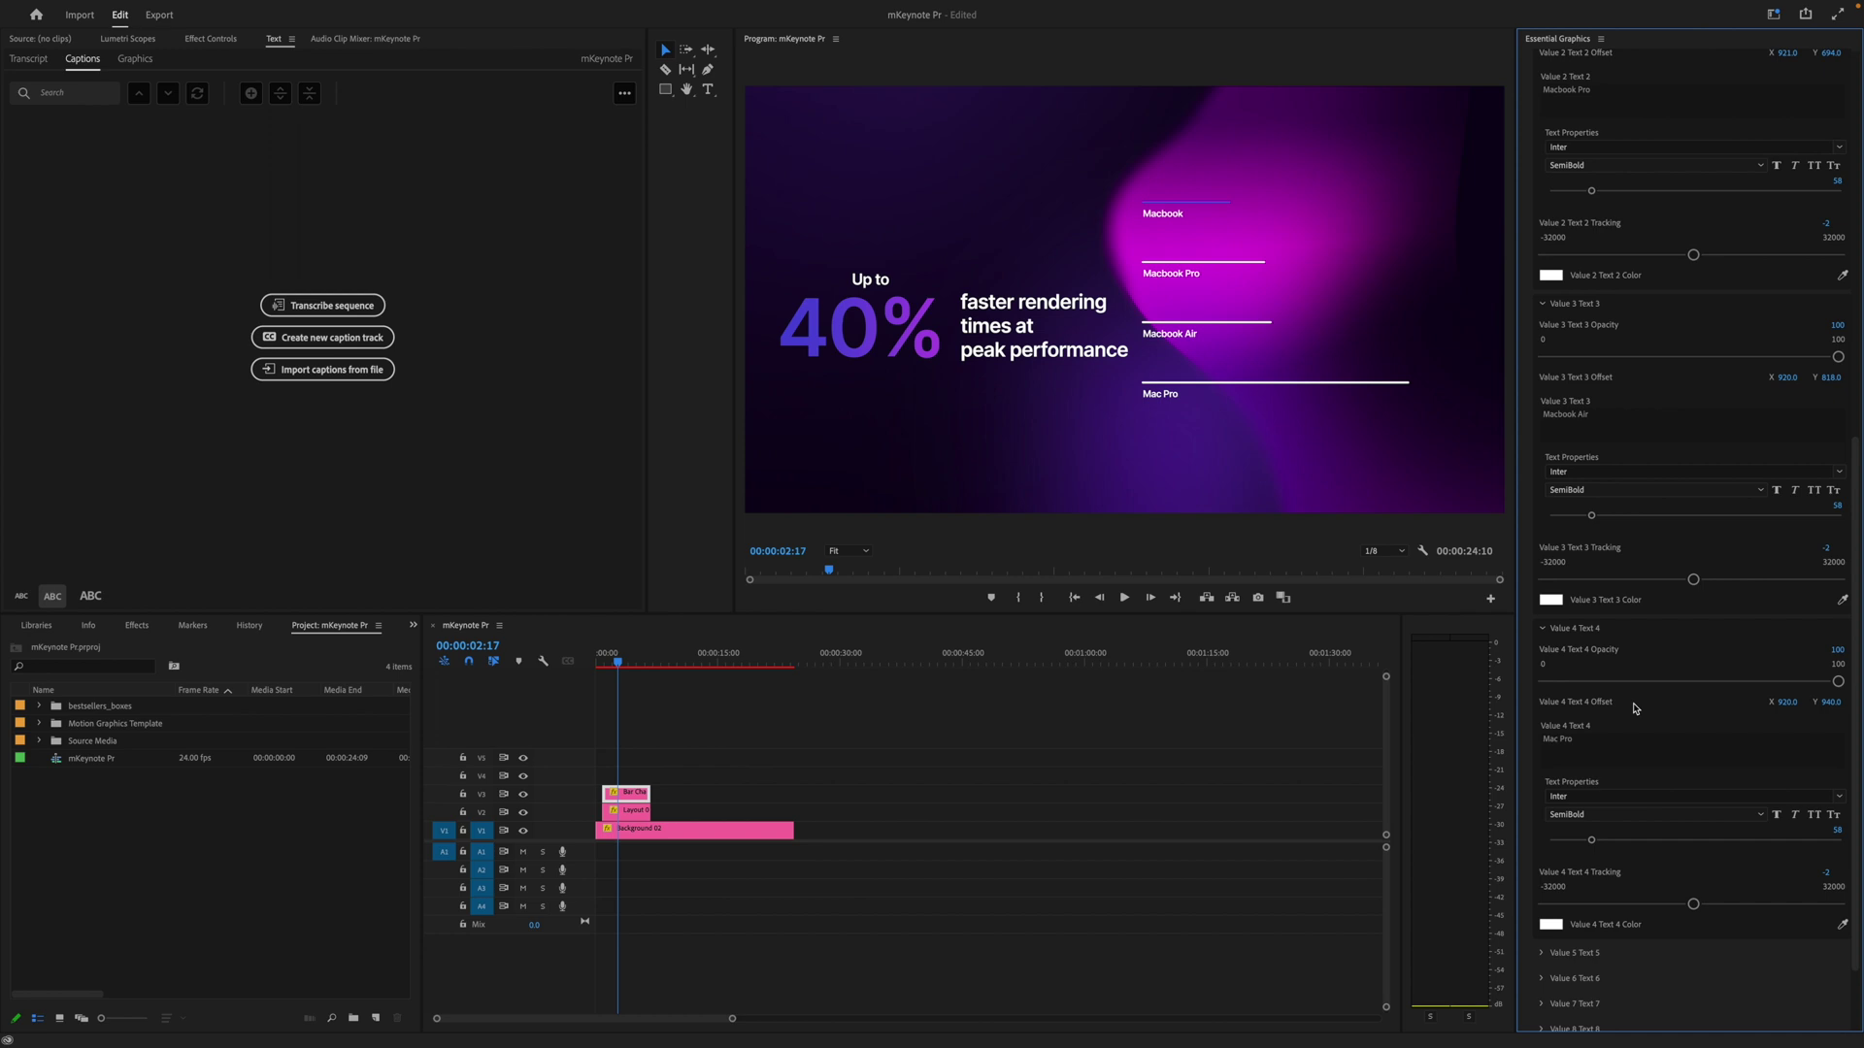
Lower the bar chart by setting its content position Y to 1308.
scroll(1636, 708, "up", 10)
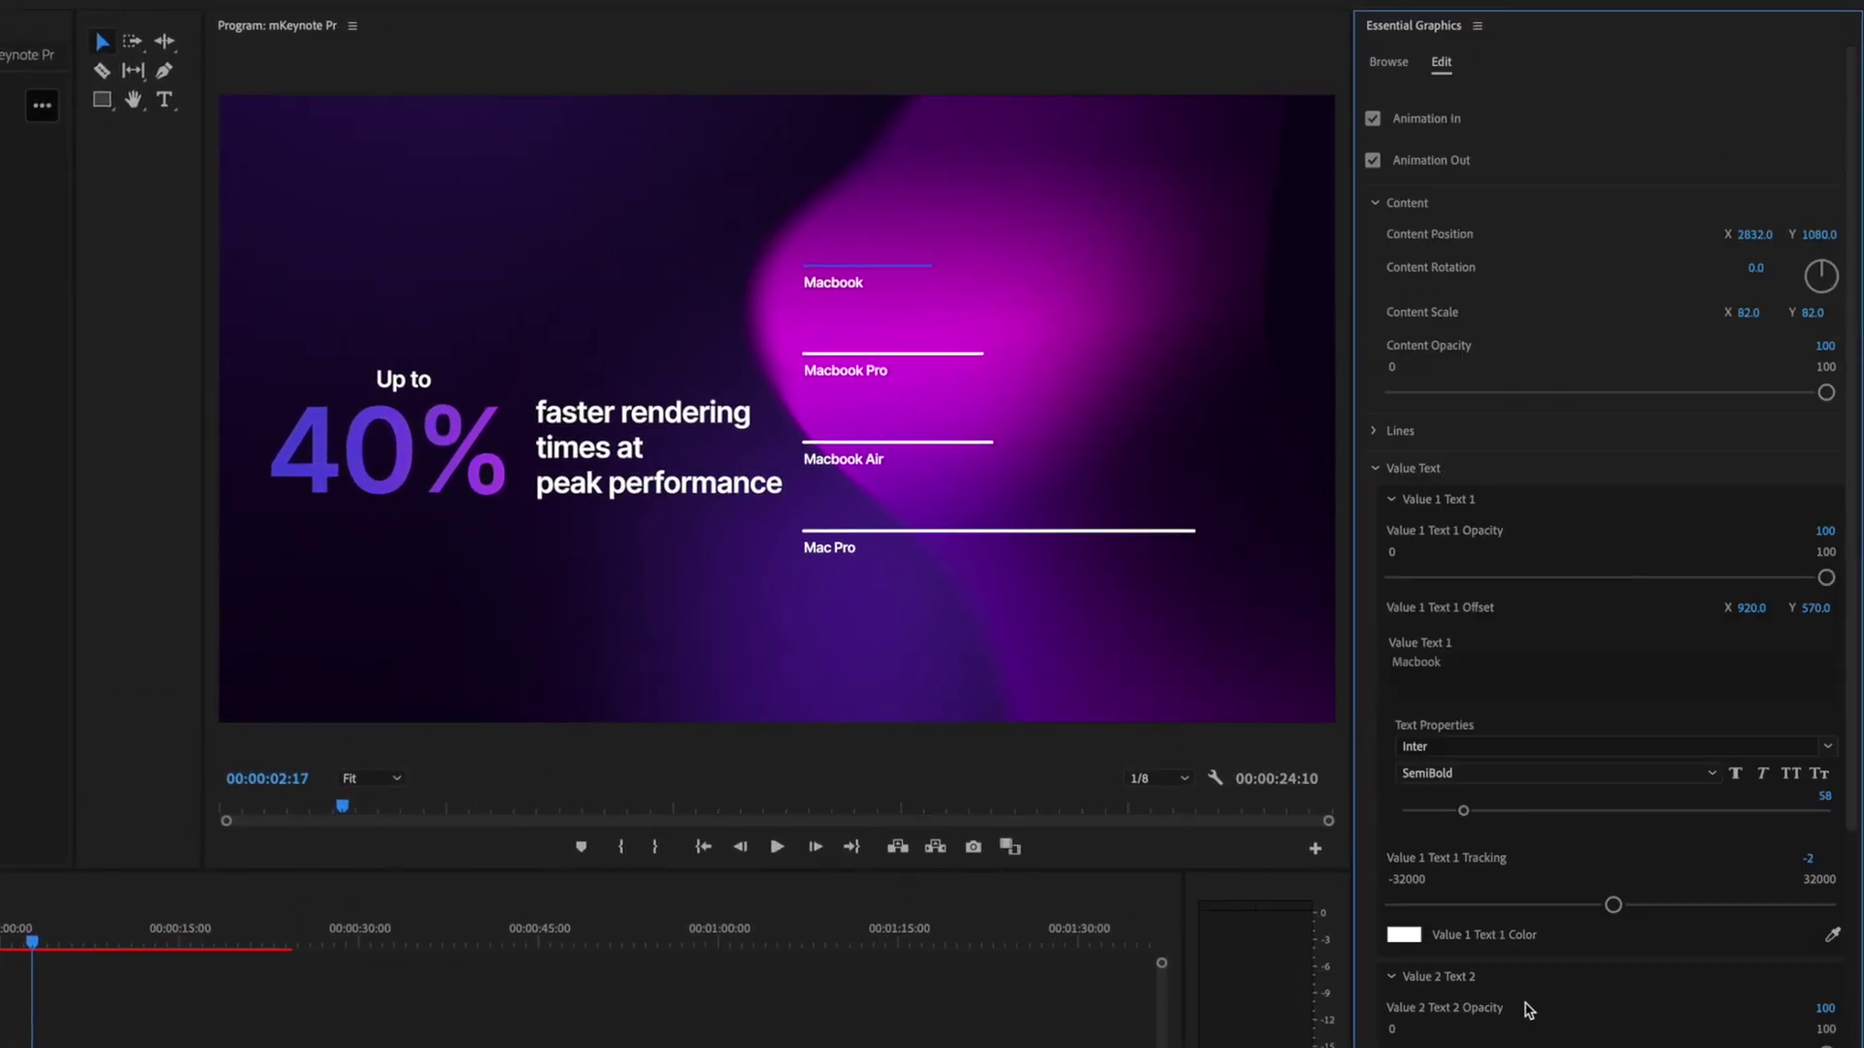
left_click_drag(1819, 234, 1861, 235)
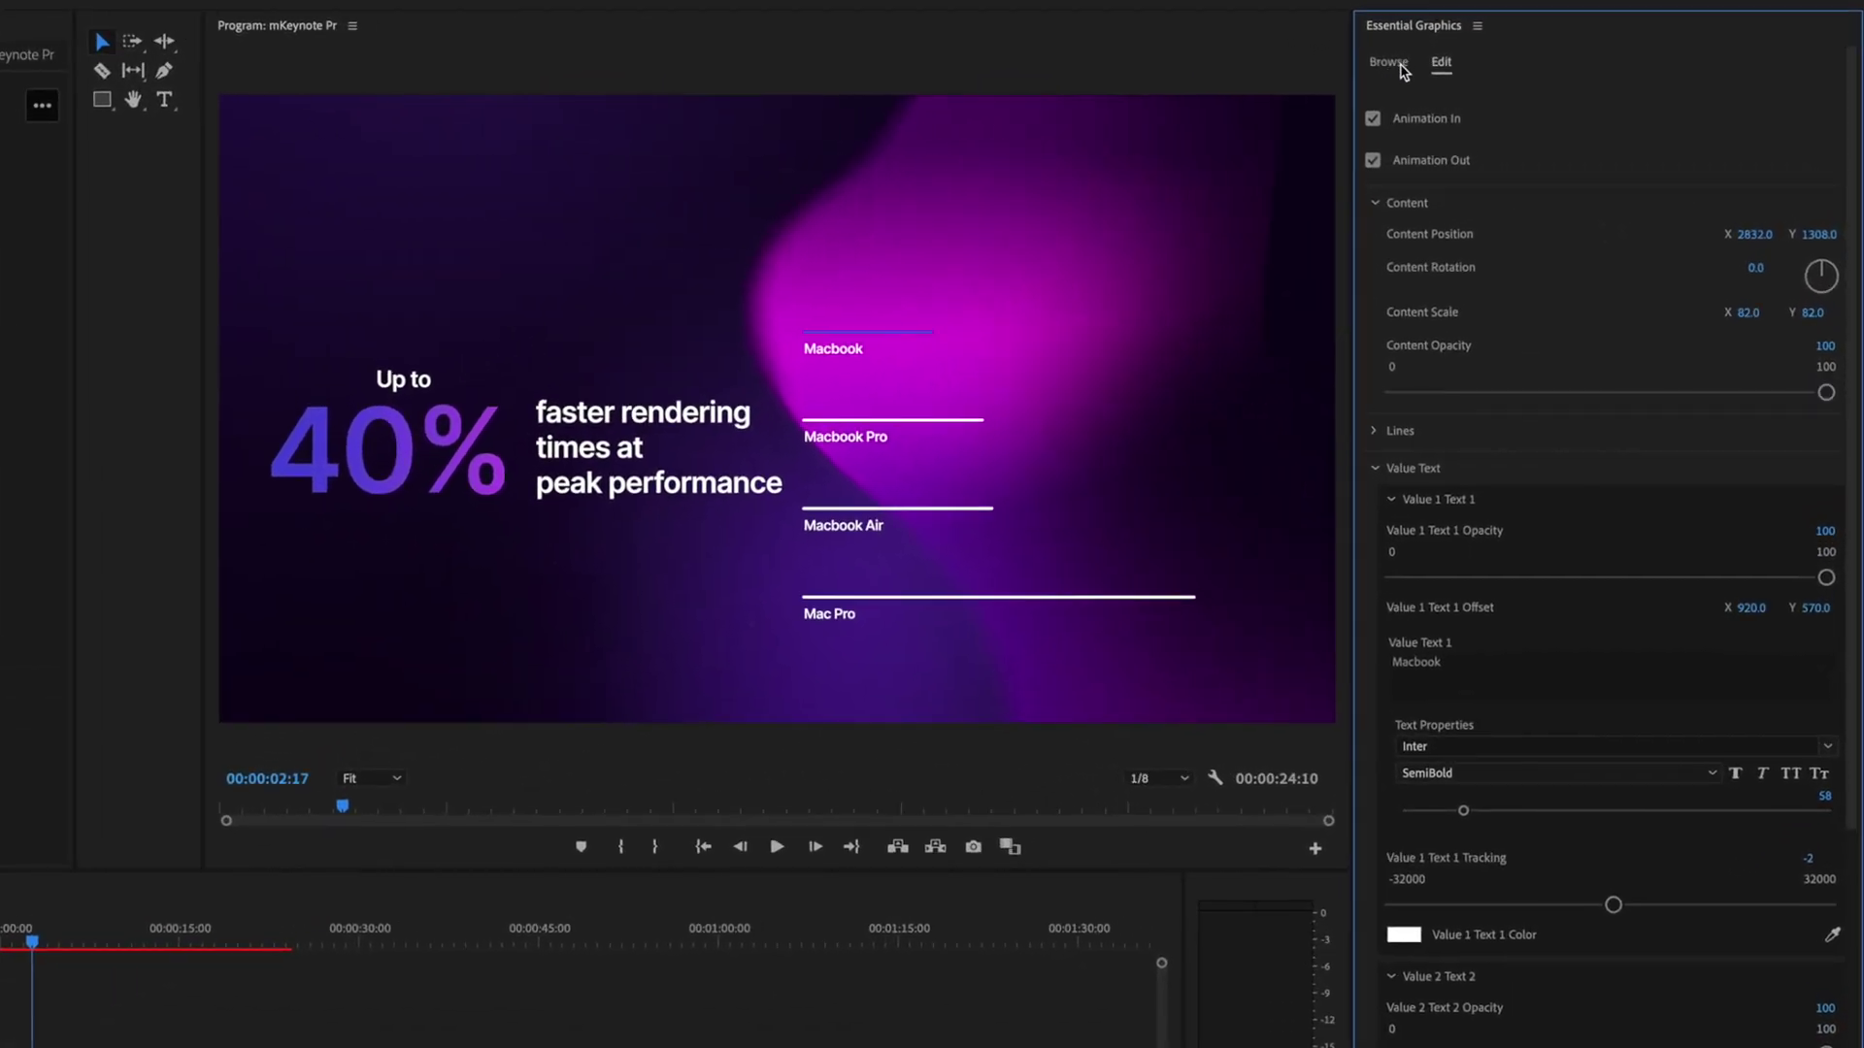
Place the Title 04 template on track V4, directly above and aligned with the bar chart clip.
left_click(1401, 68)
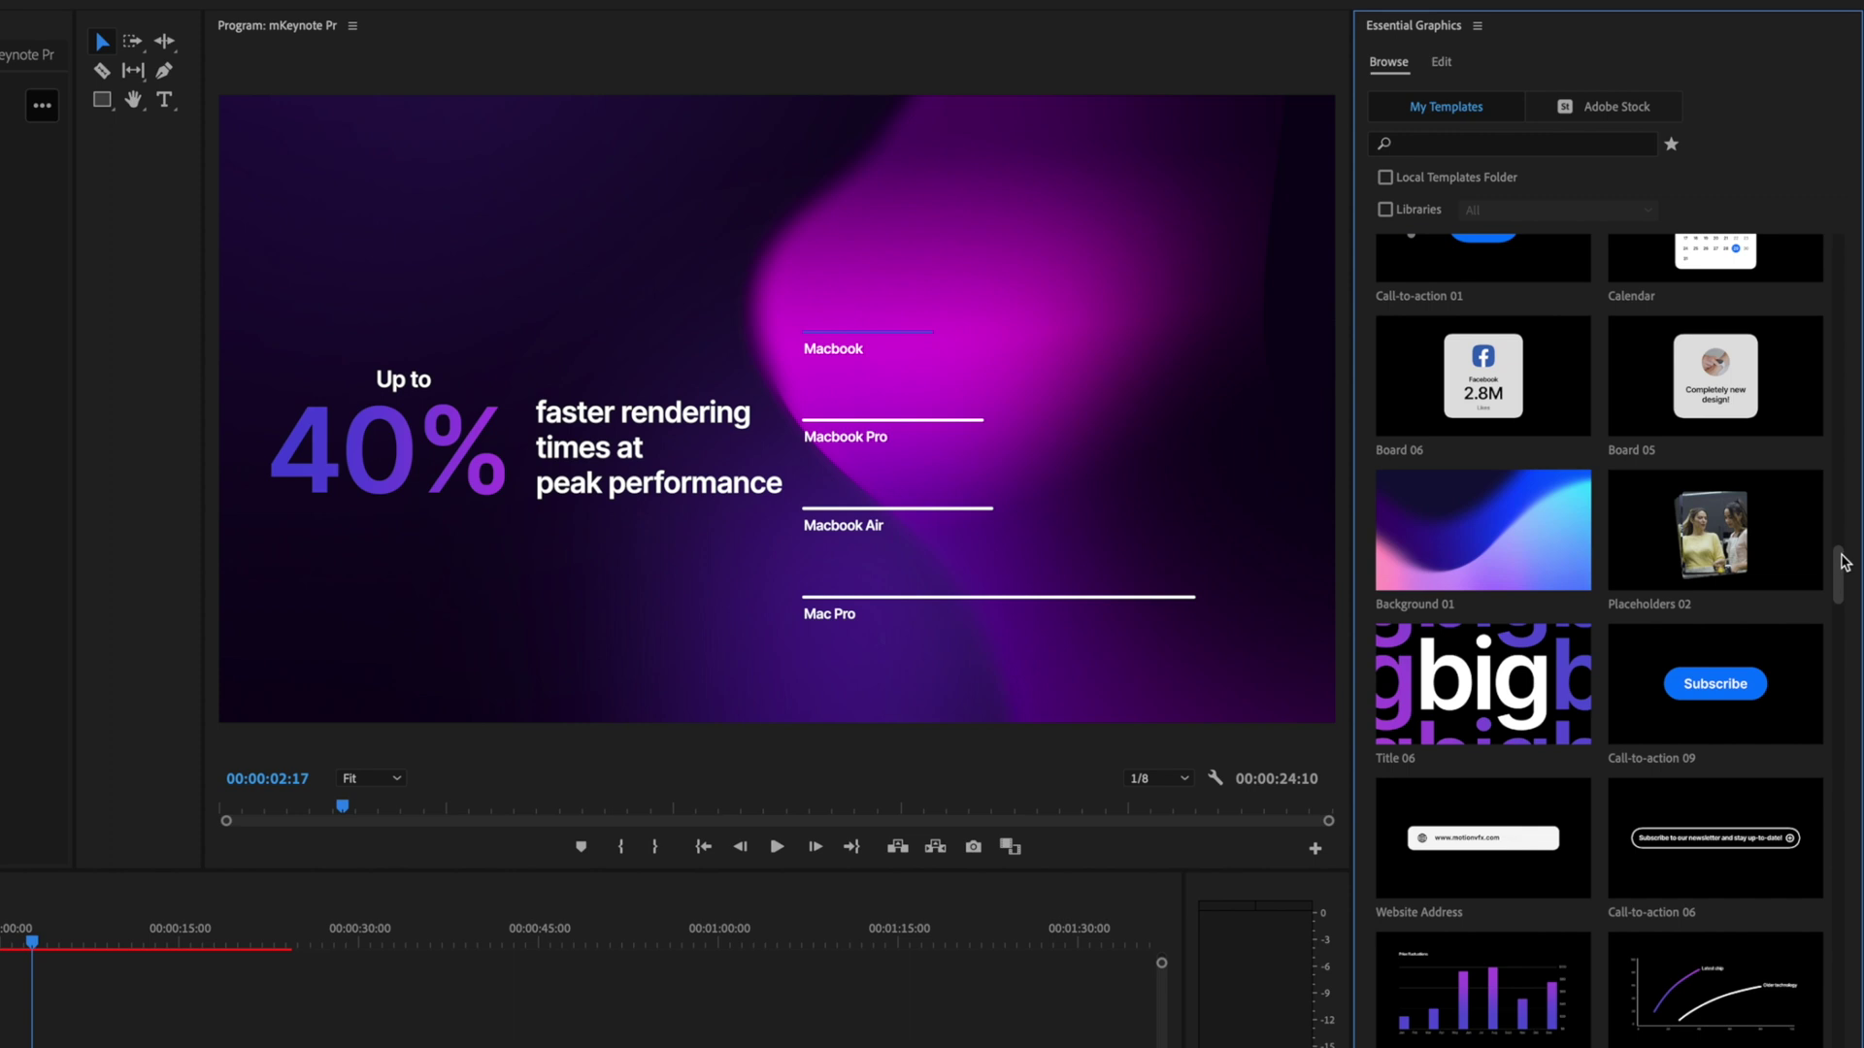
scroll(1841, 575, "up", 10)
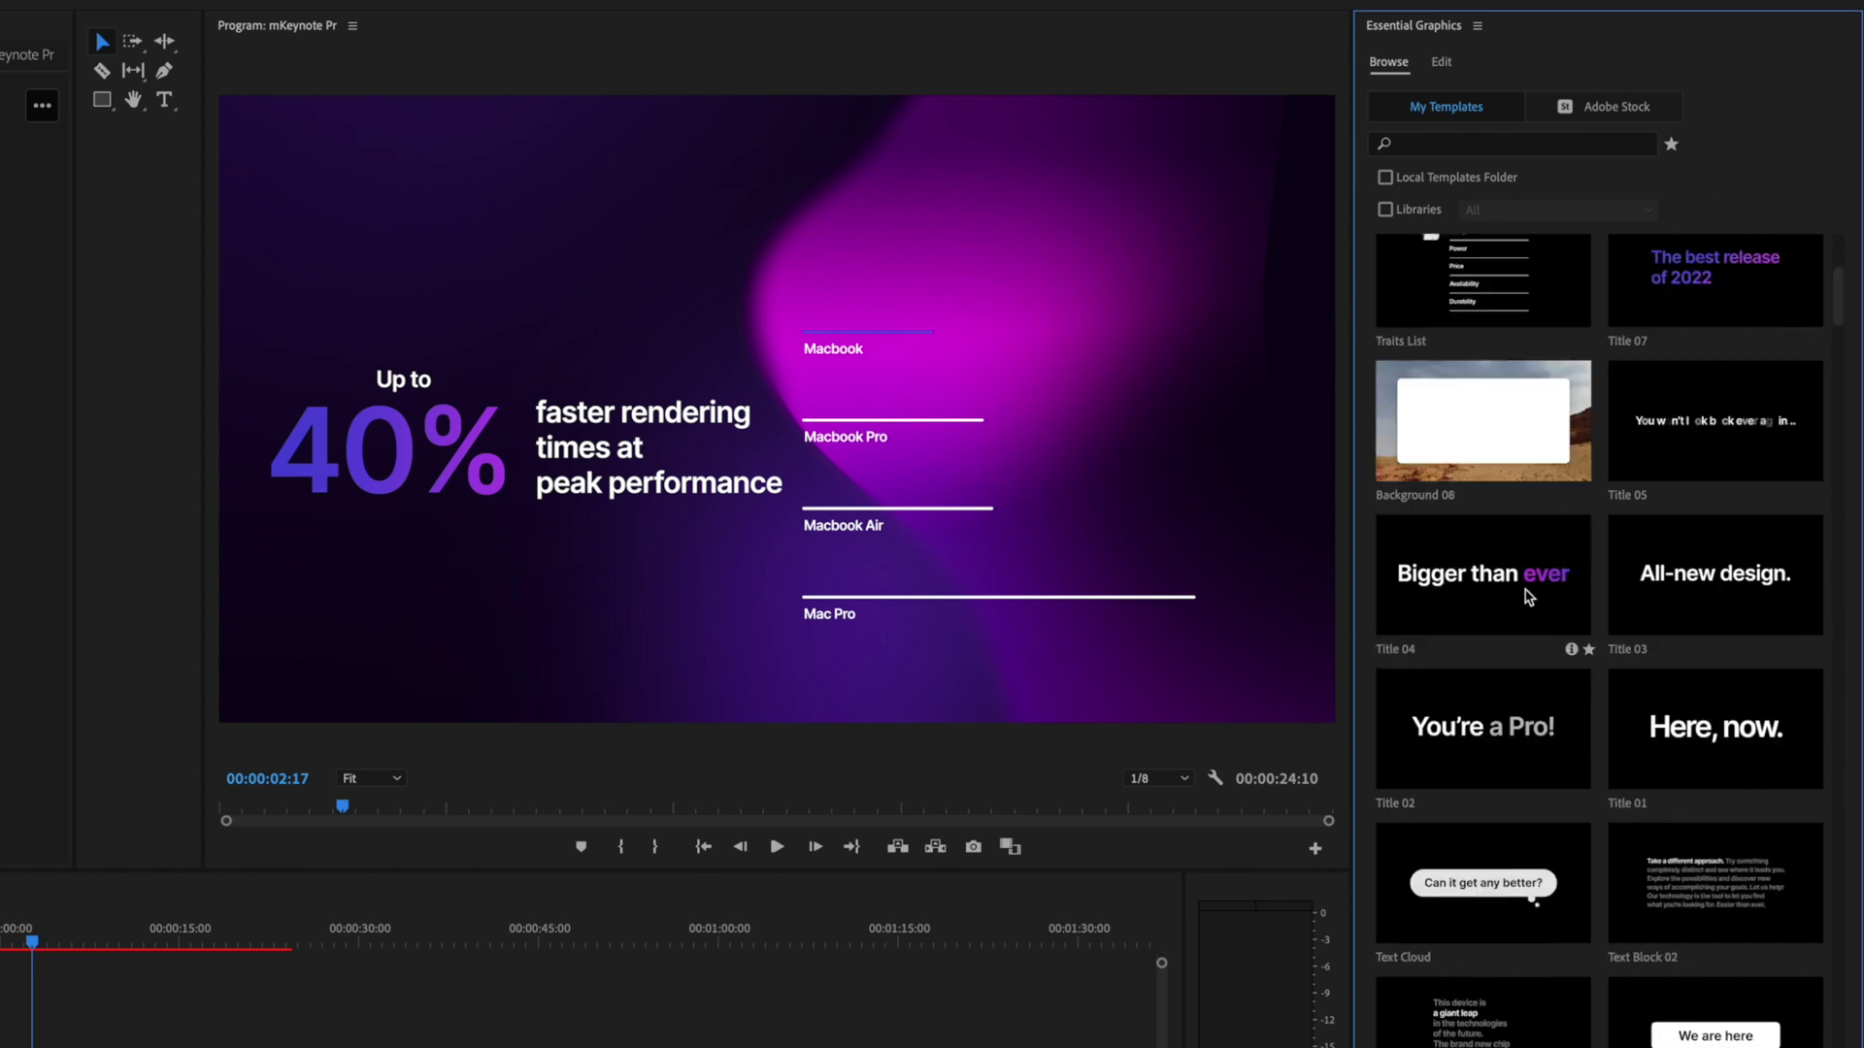
left_click_drag(1534, 601, 606, 788)
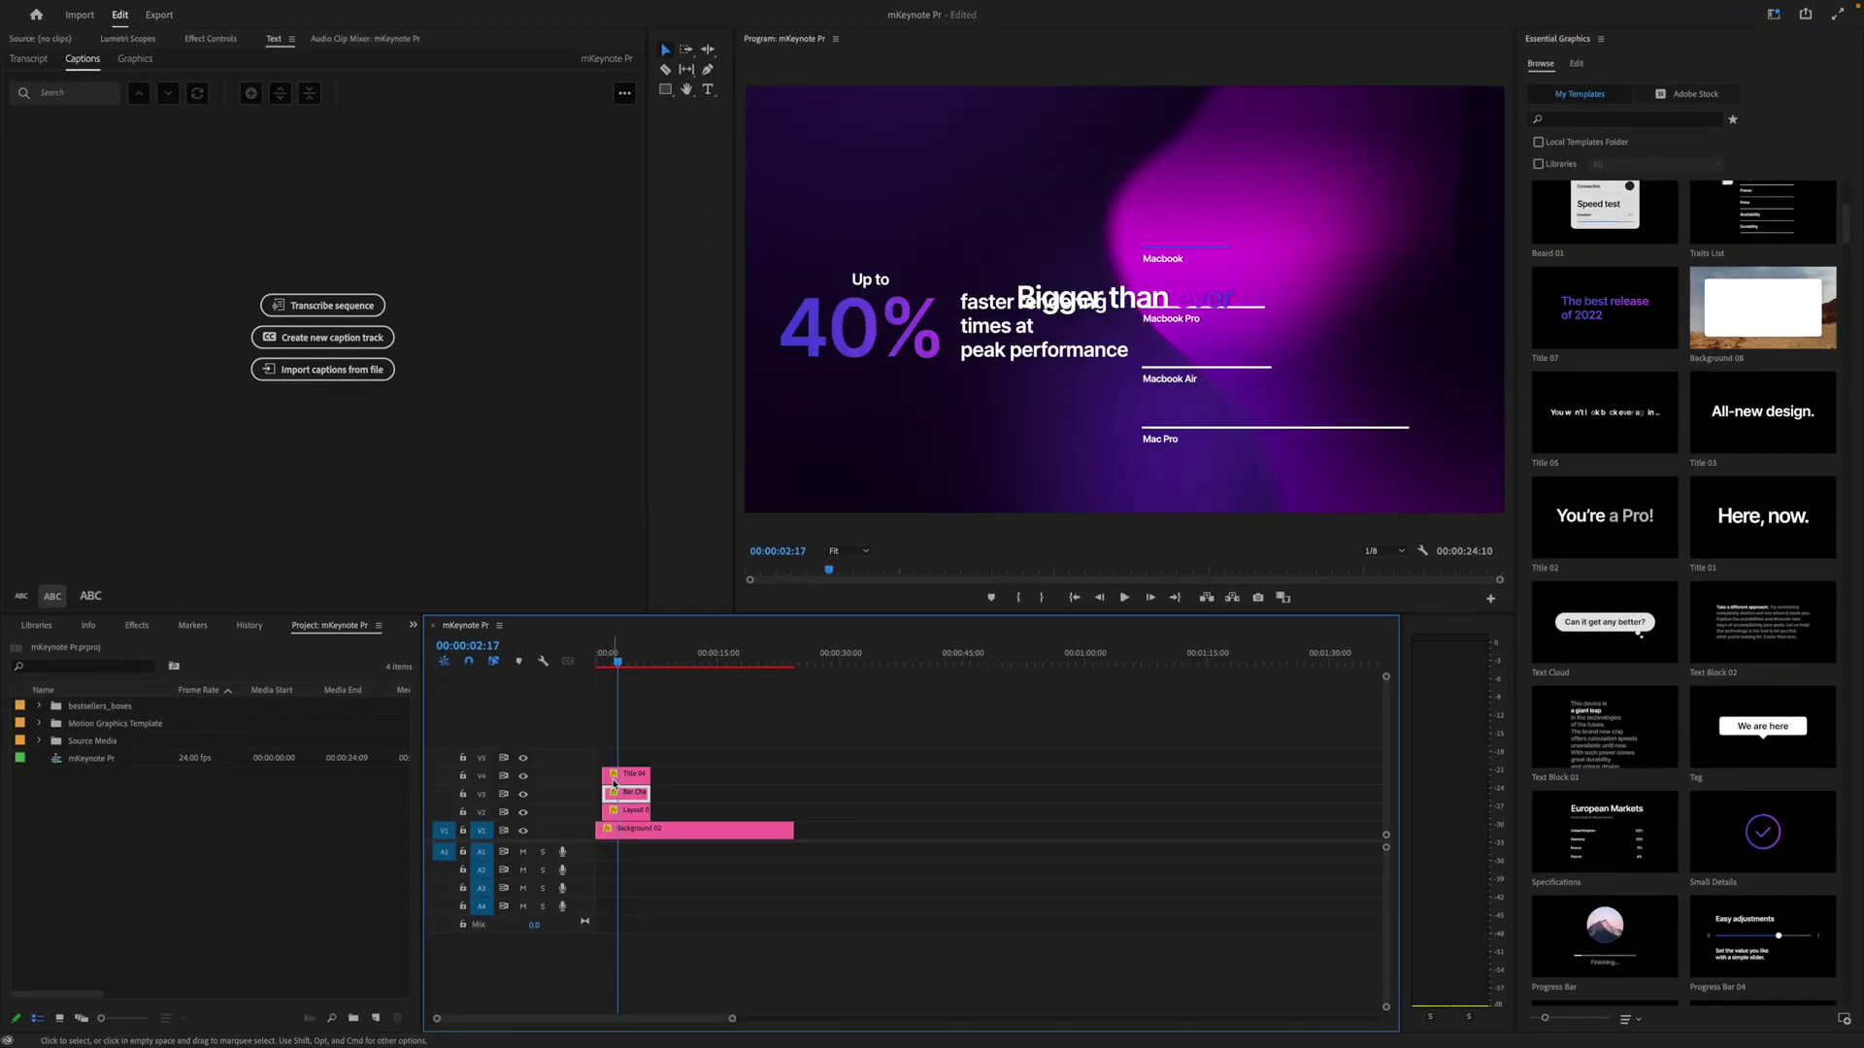
Set the Title 04 clip's content position to X 1840, Y 458 and its content scale to 167.
left_click(621, 775)
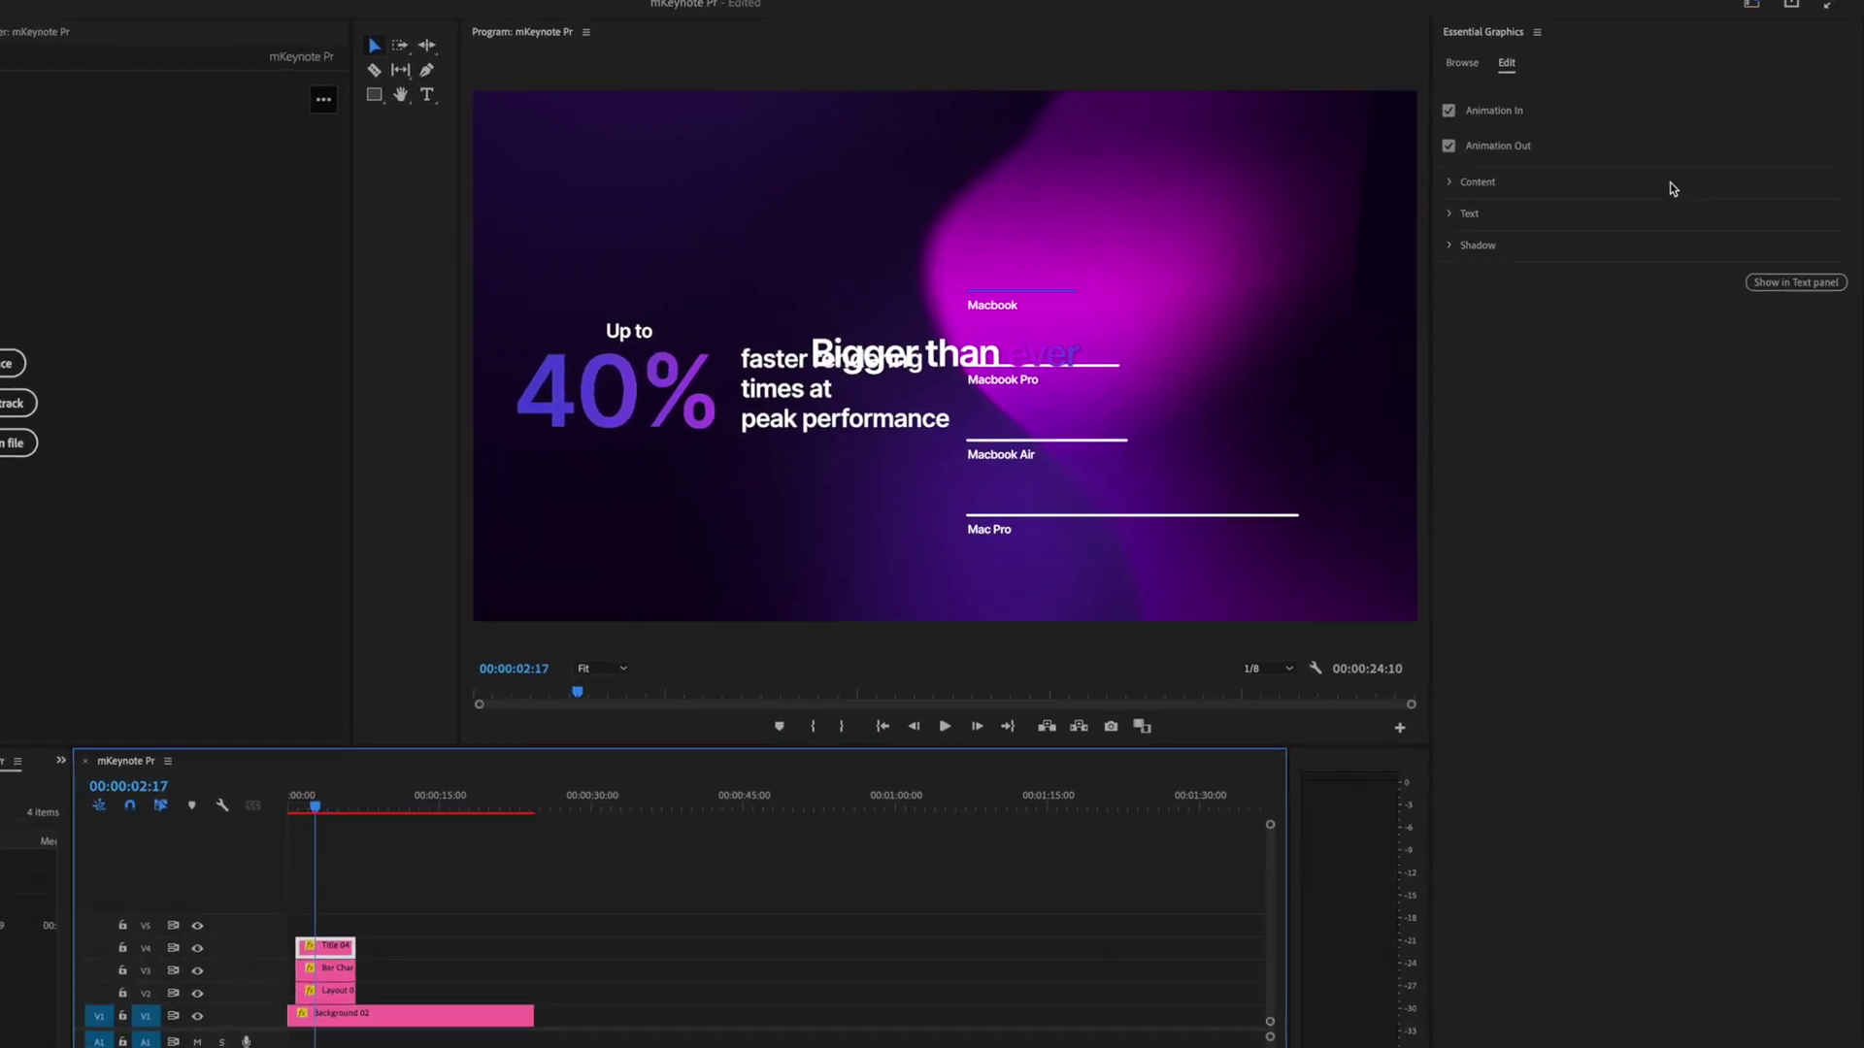
left_click(1452, 182)
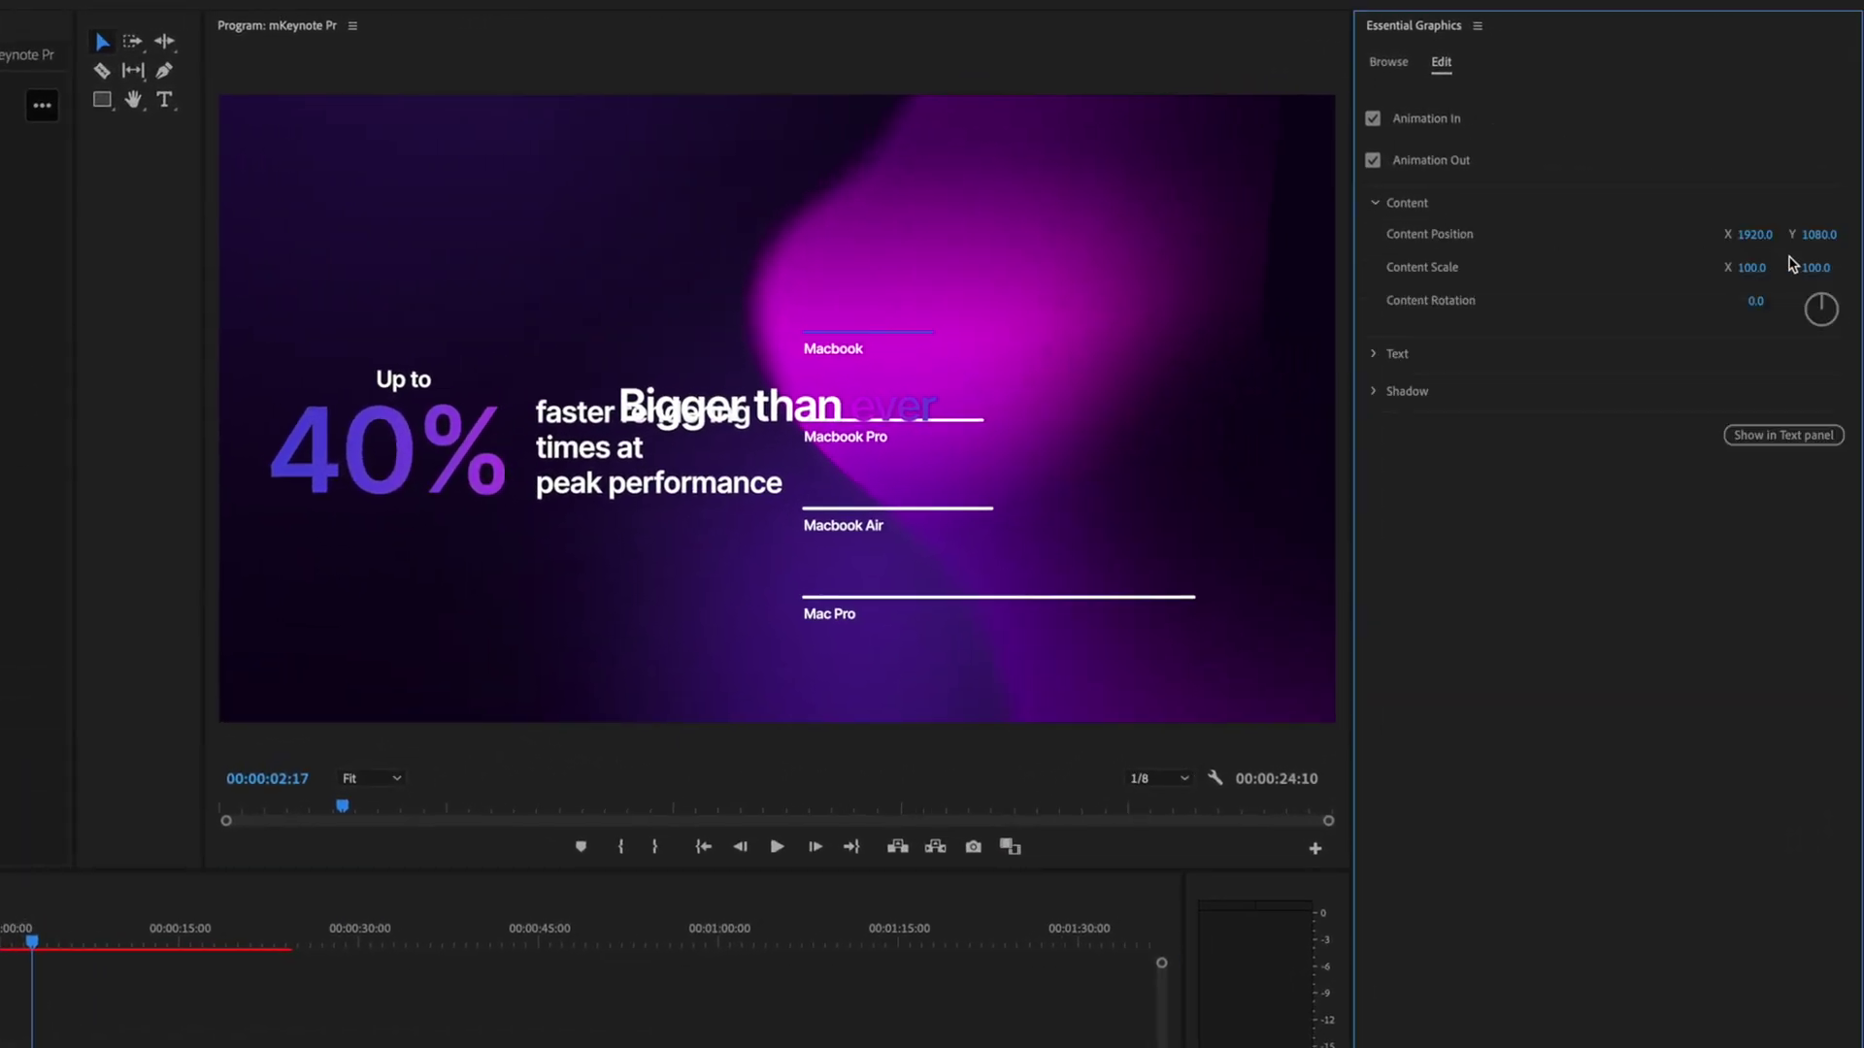
left_click_drag(1825, 236, 1767, 236)
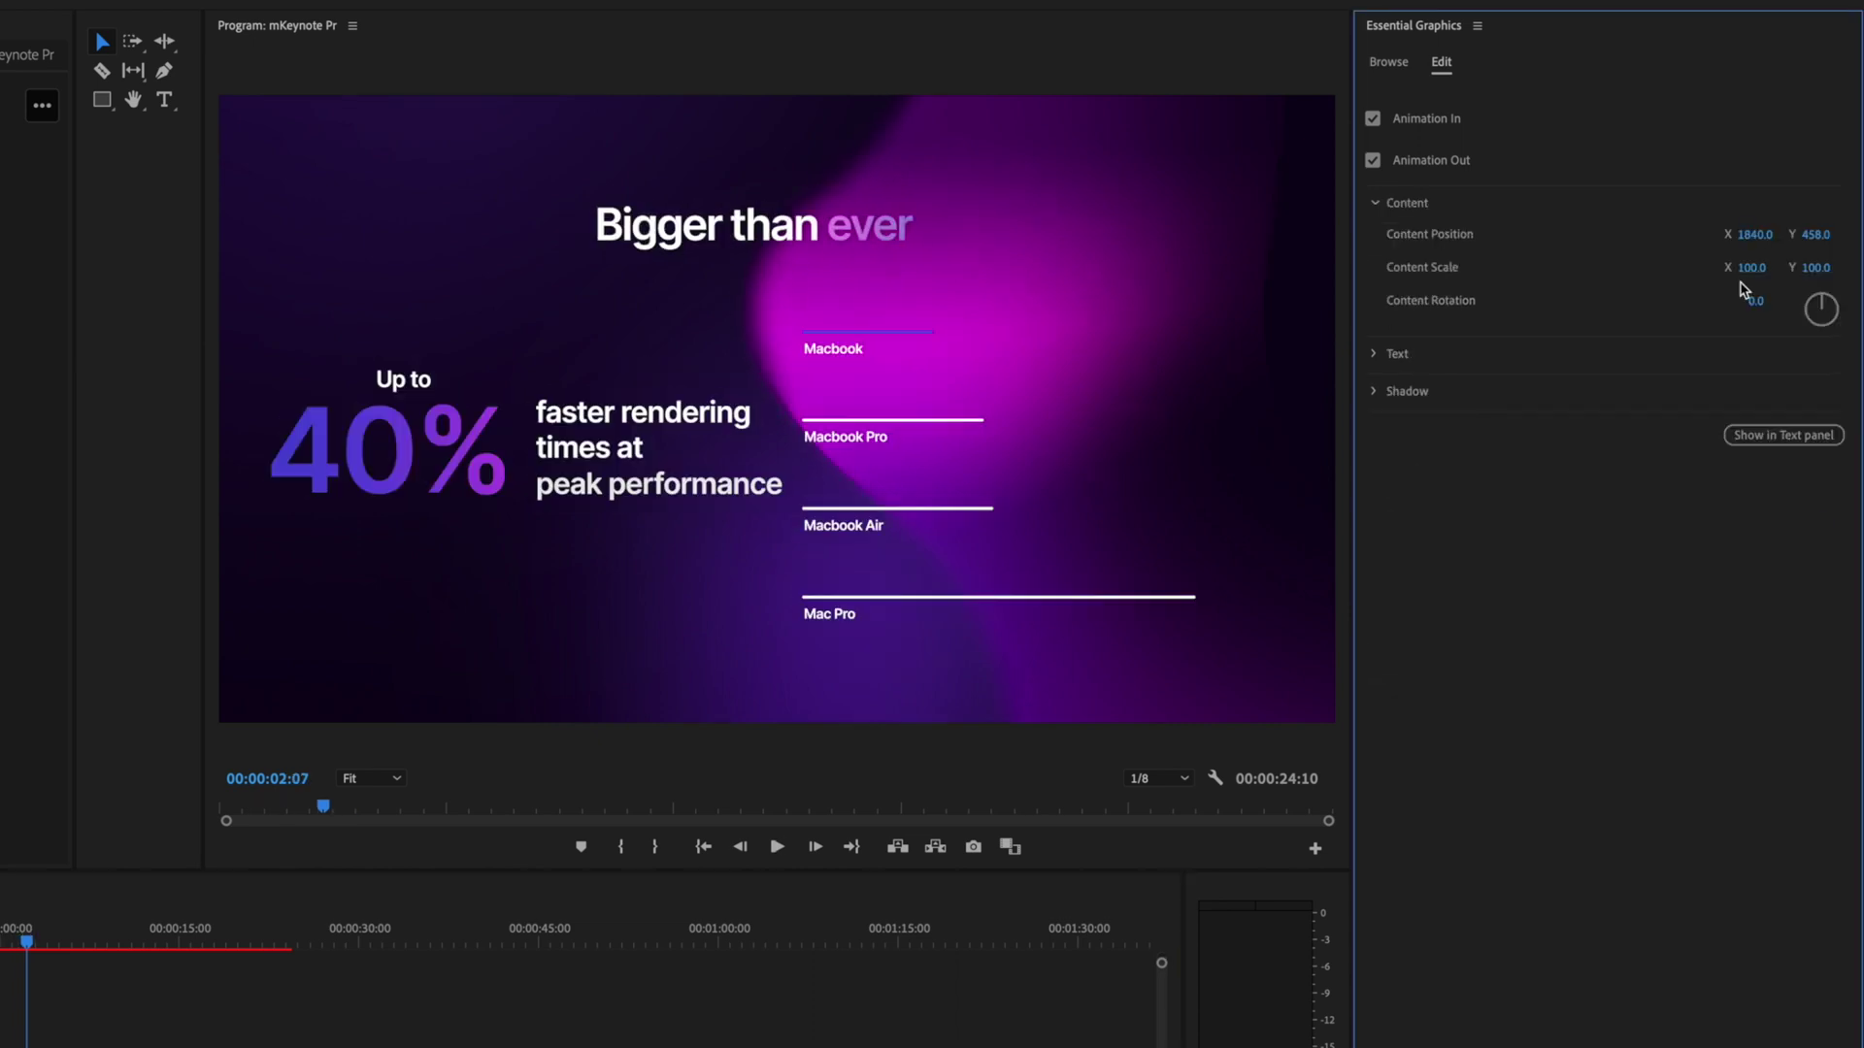
left_click_drag(1750, 268, 1761, 276)
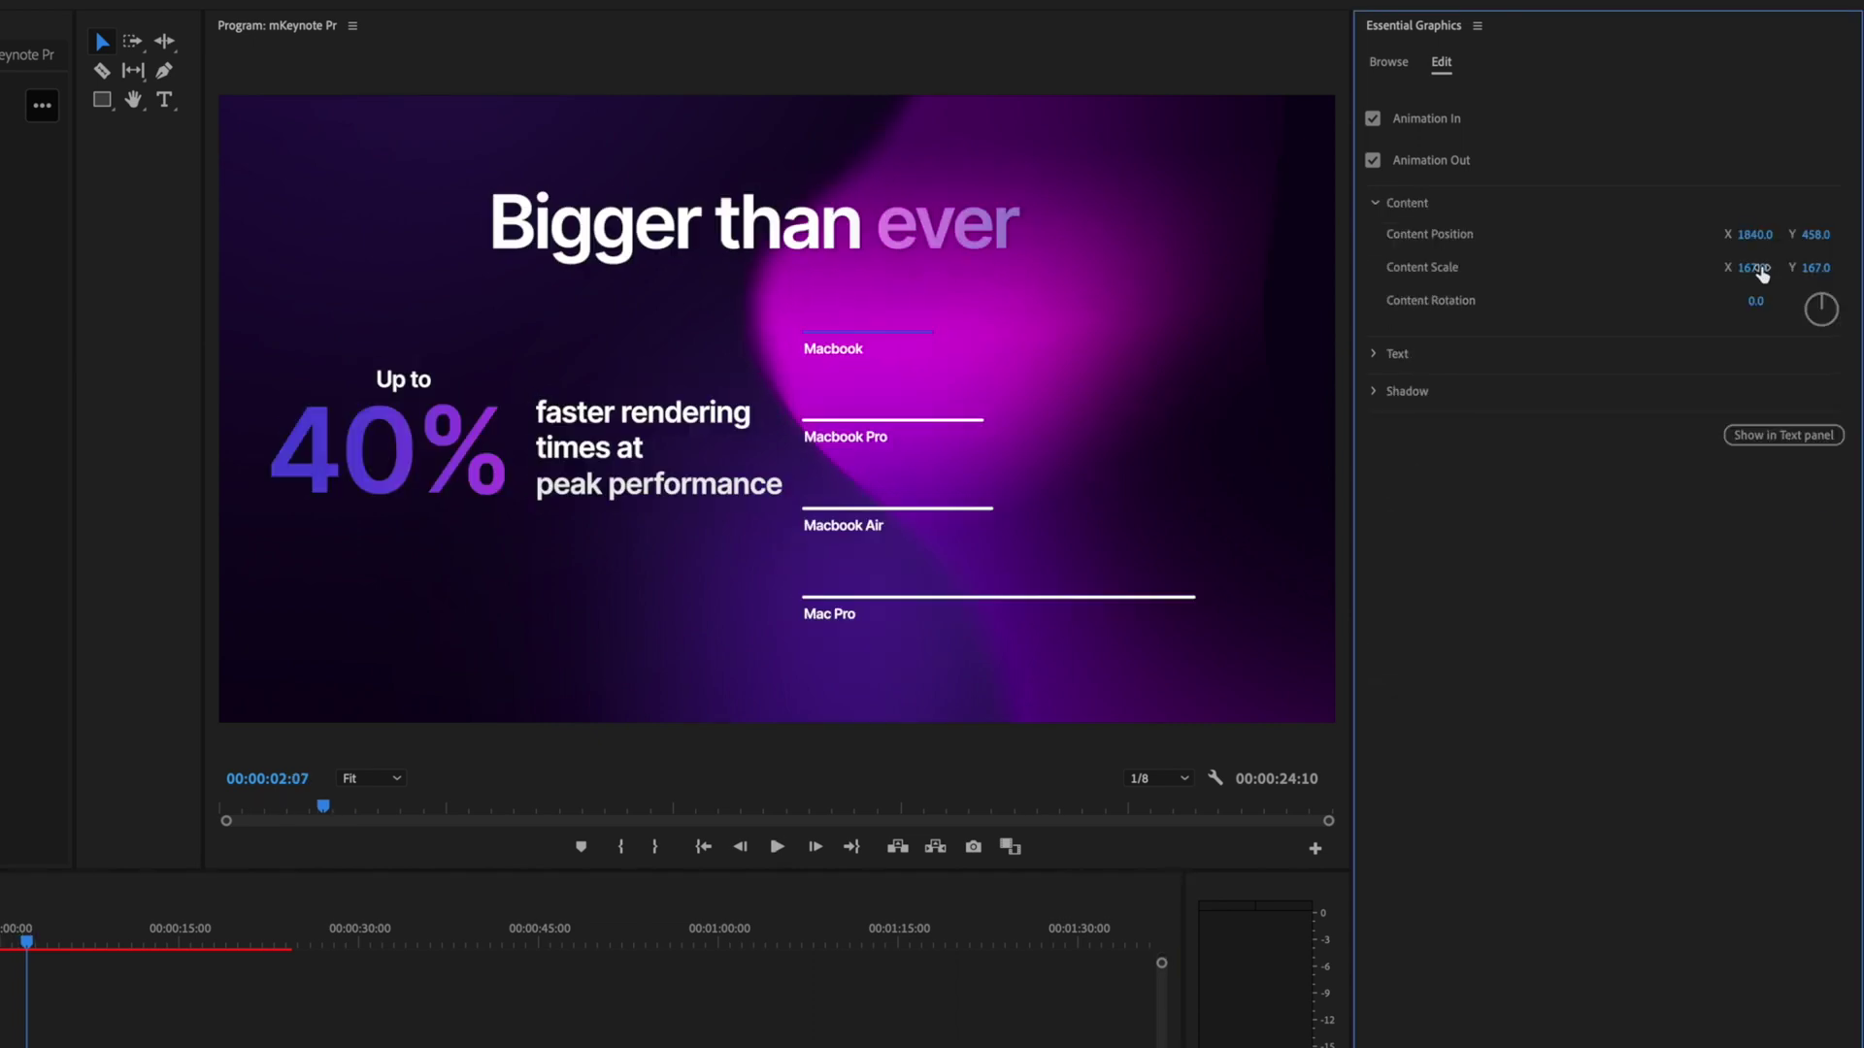
Change the title's text to "Faster than before".
left_click(1376, 357)
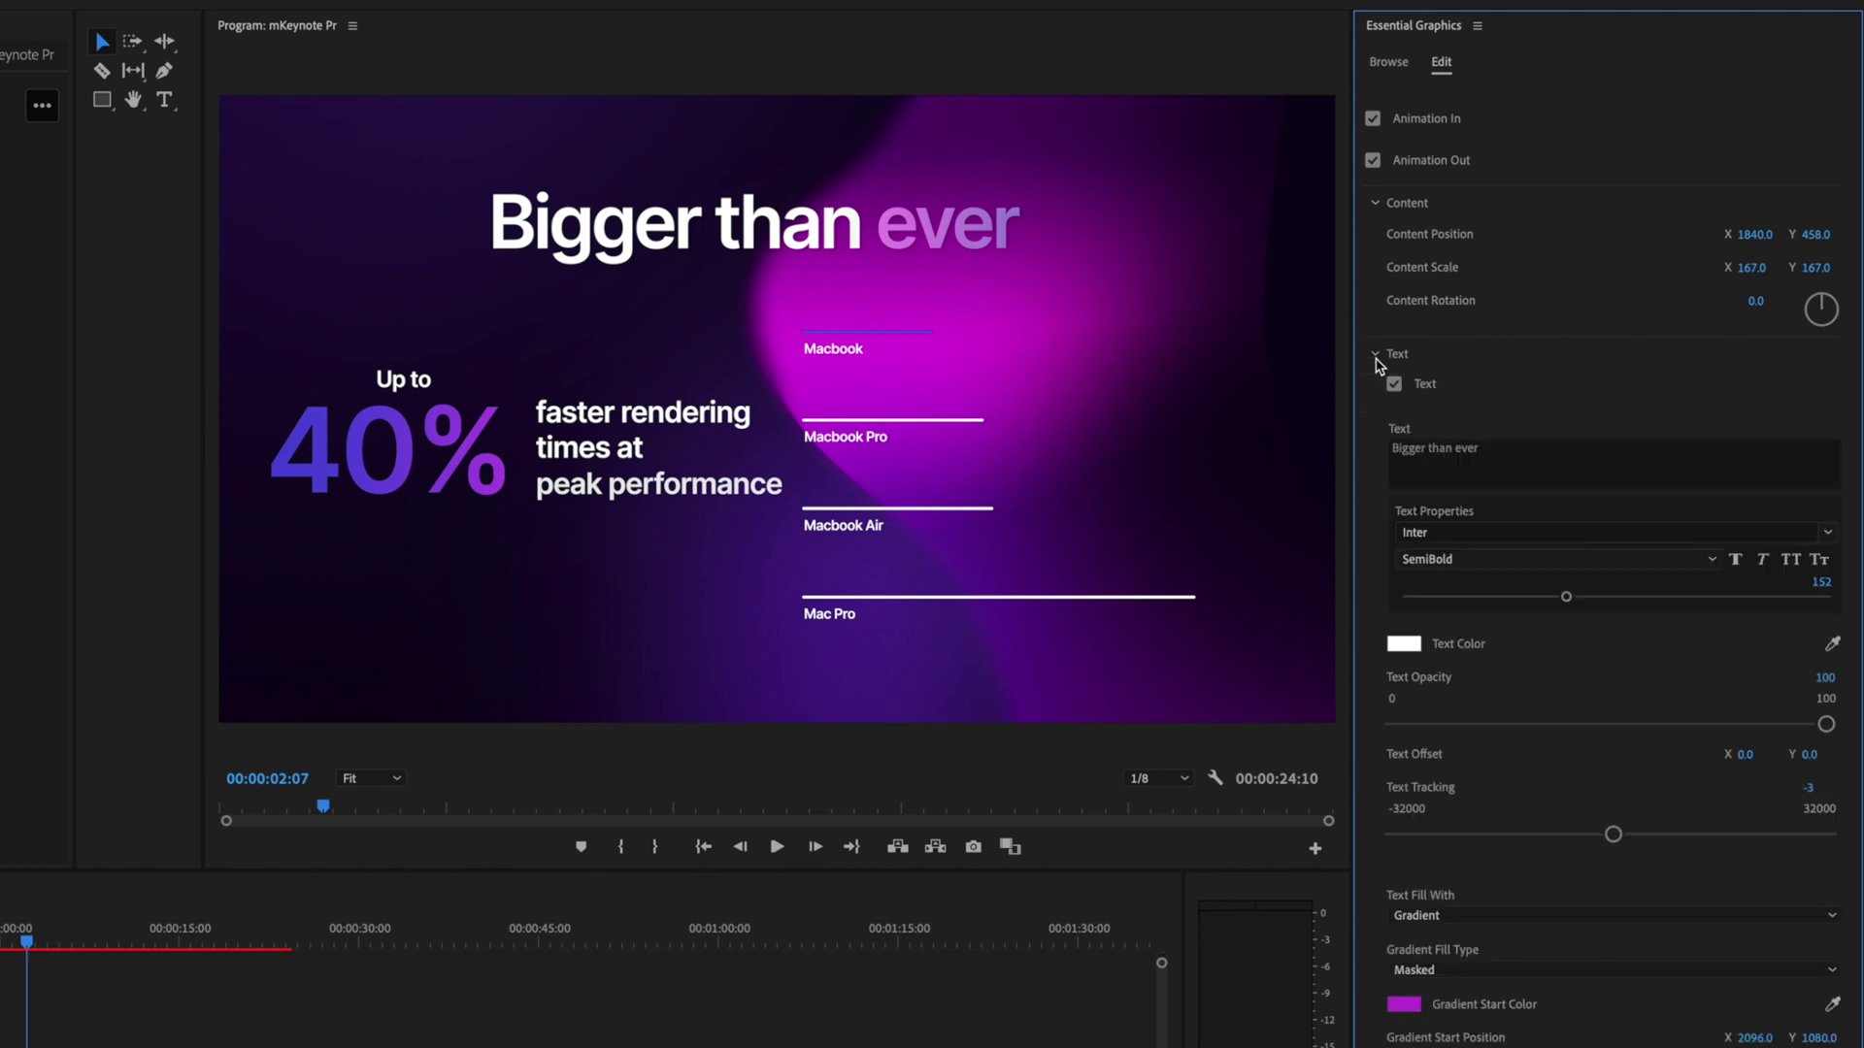
left_click(1534, 448)
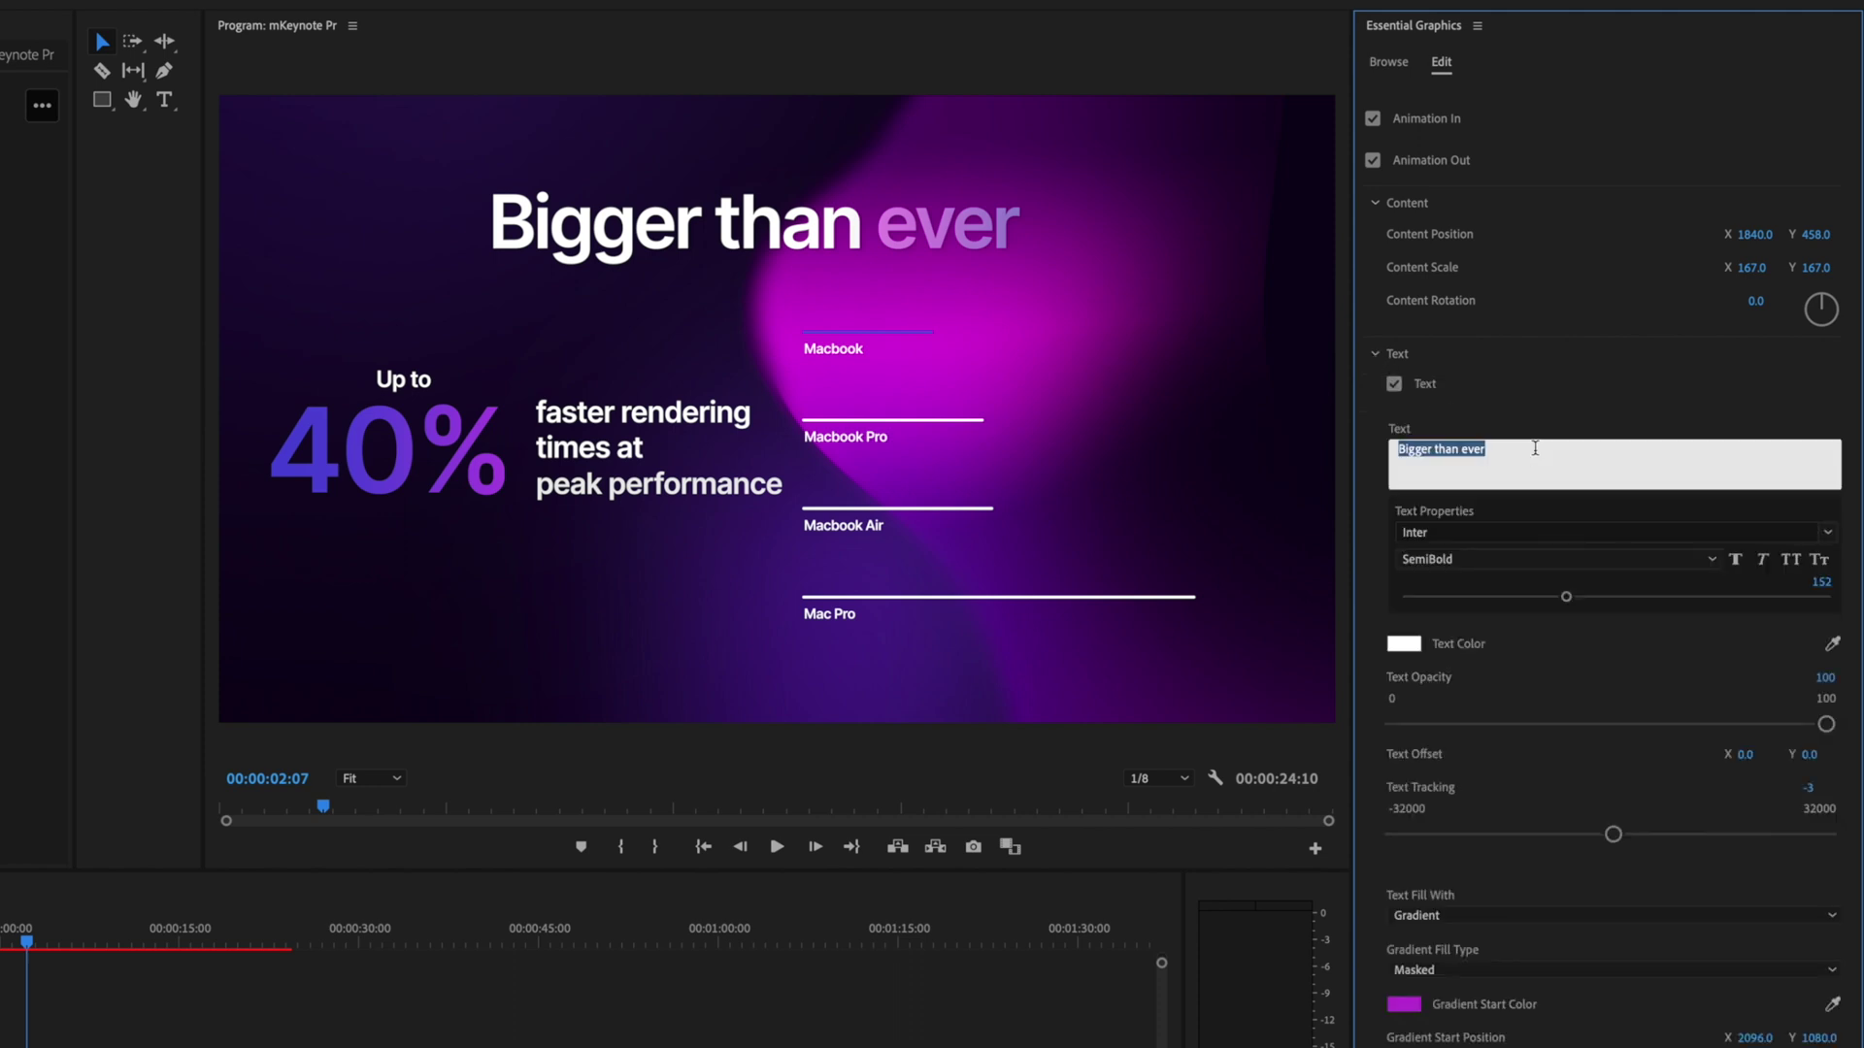
type("Faster than before")
left_click(1574, 413)
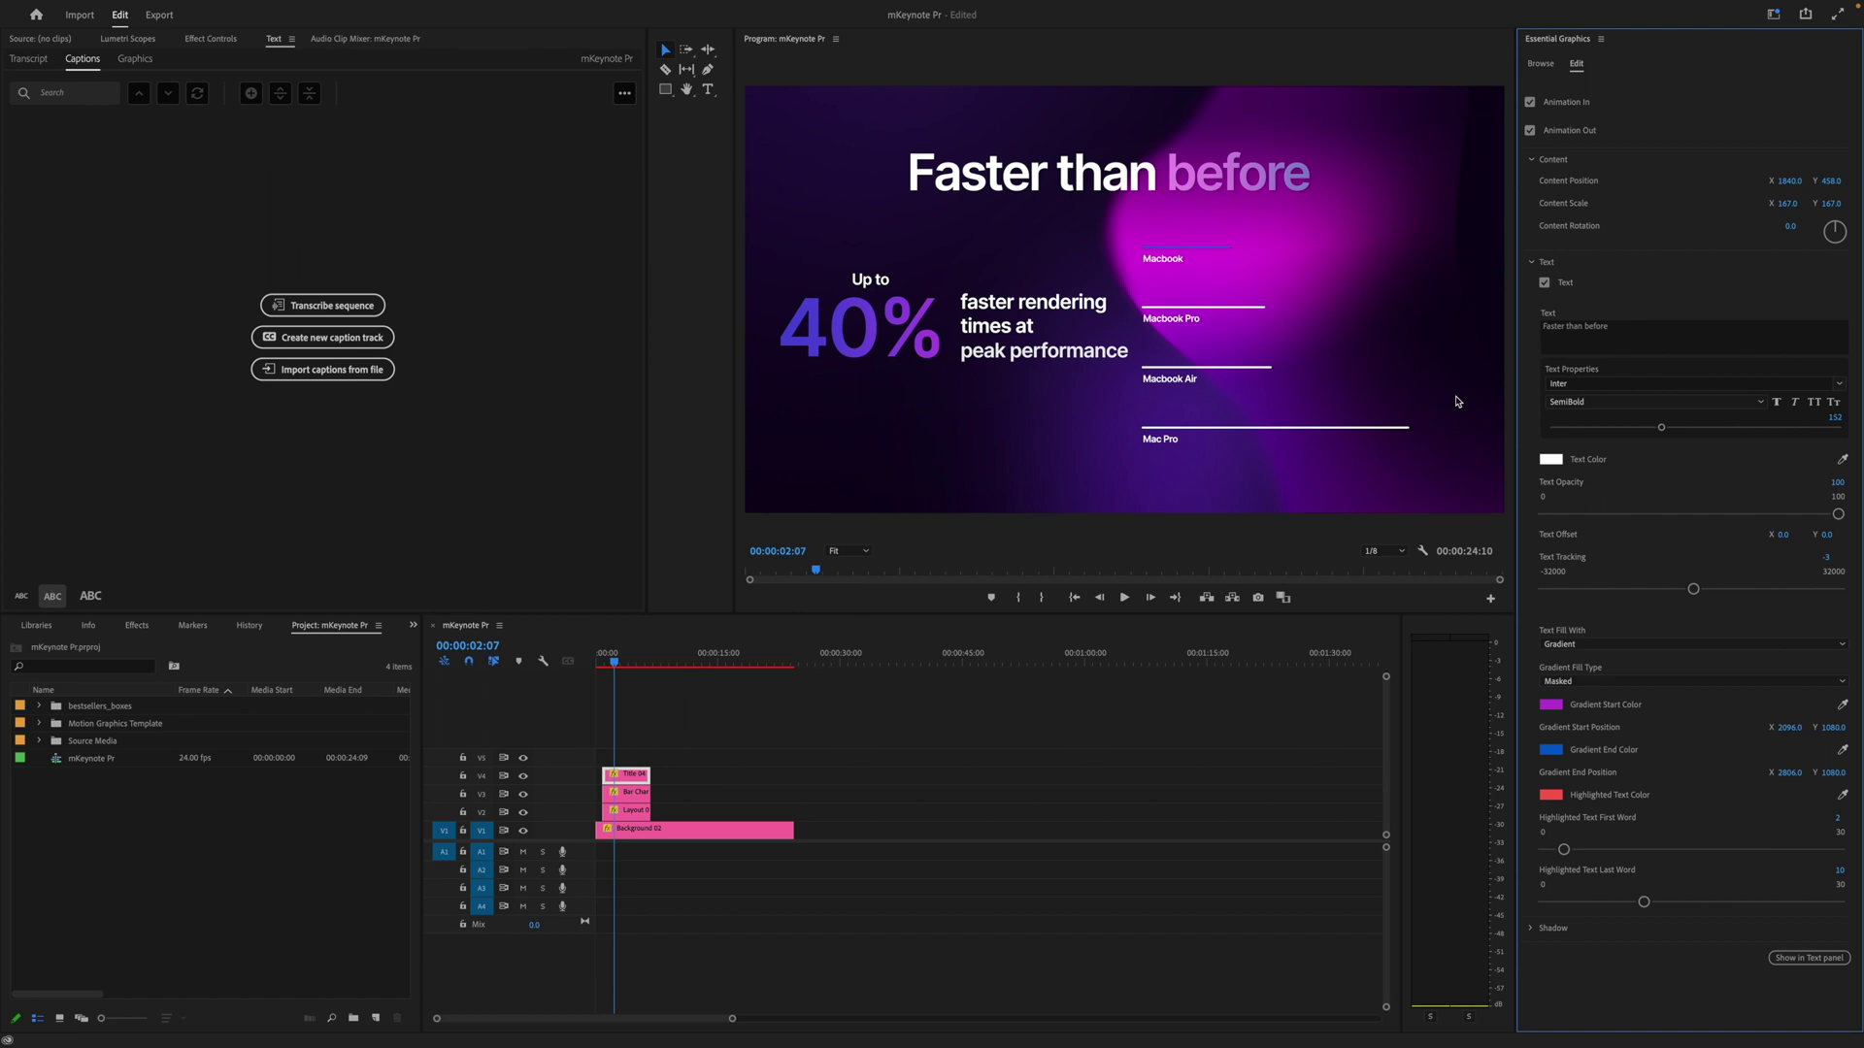
Shorten the Background 02 clip and place the Background 01 template directly after it on track V1.
left_click(1540, 63)
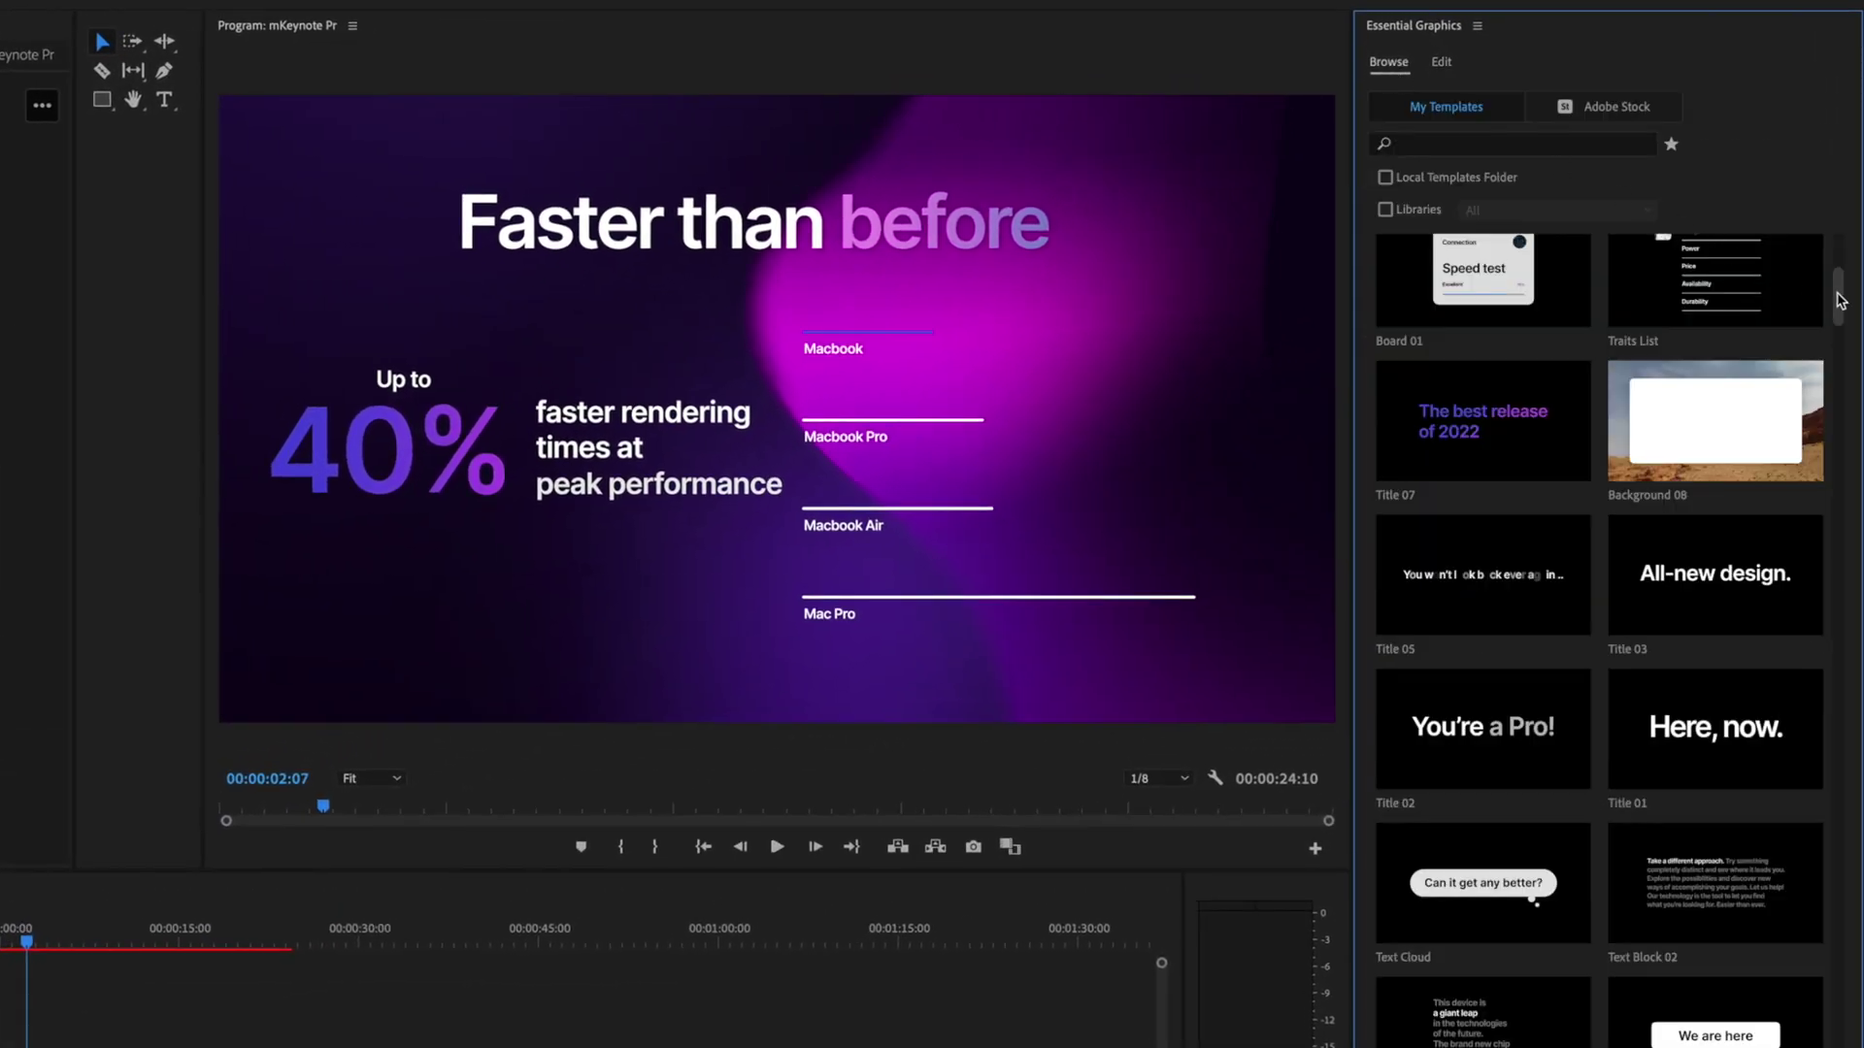
left_click_drag(1838, 301, 1766, 588)
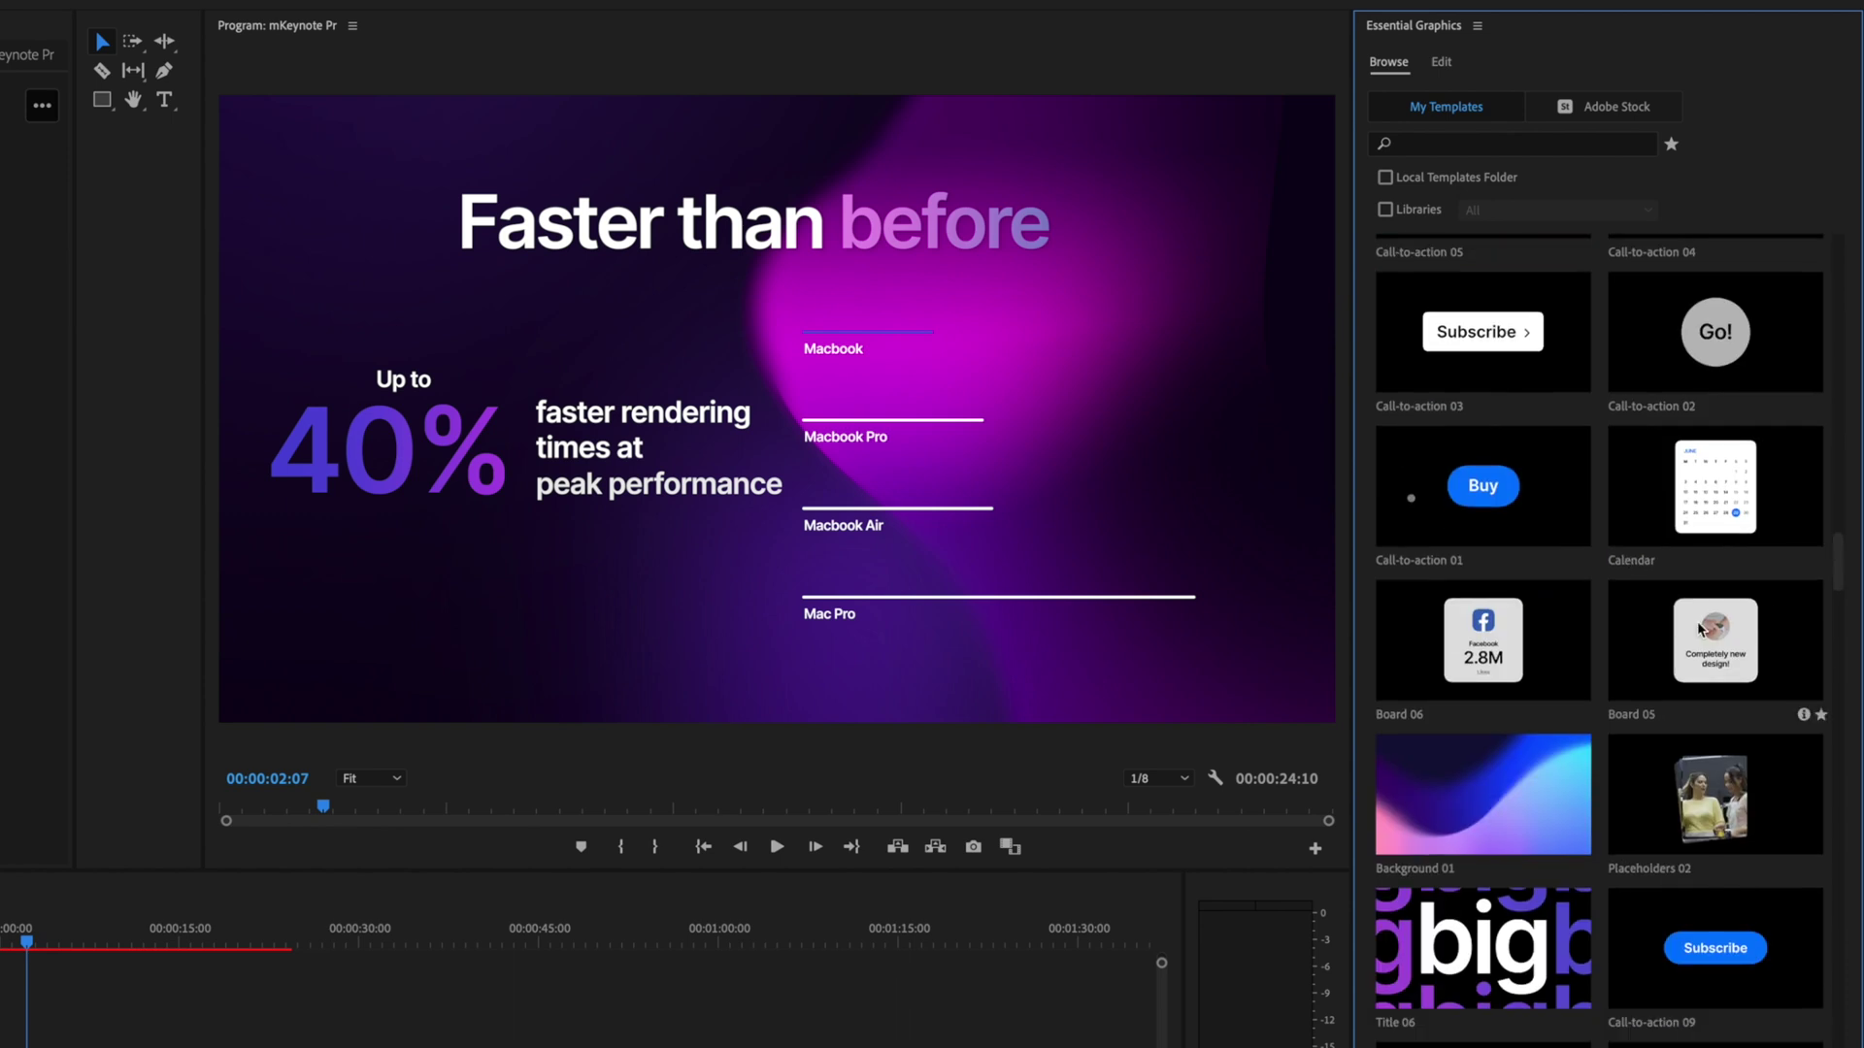
left_click(1508, 772)
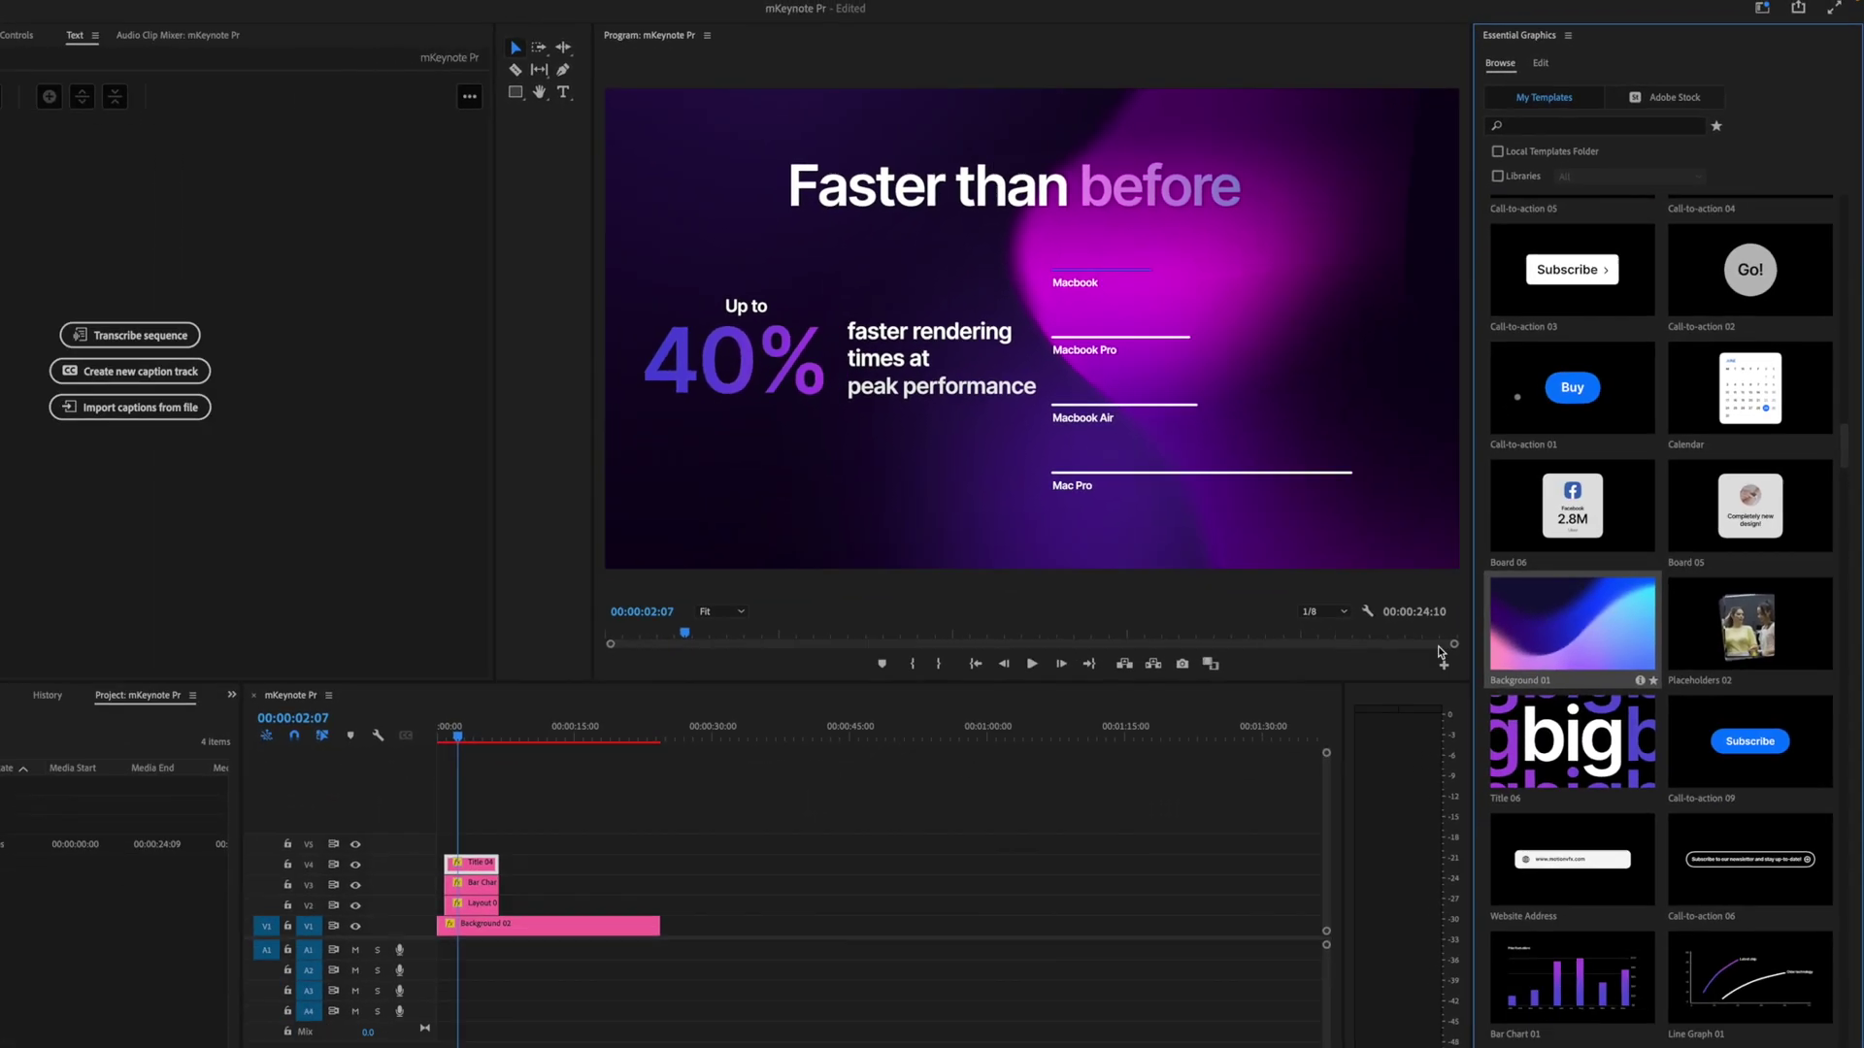
left_click_drag(1440, 652, 509, 934)
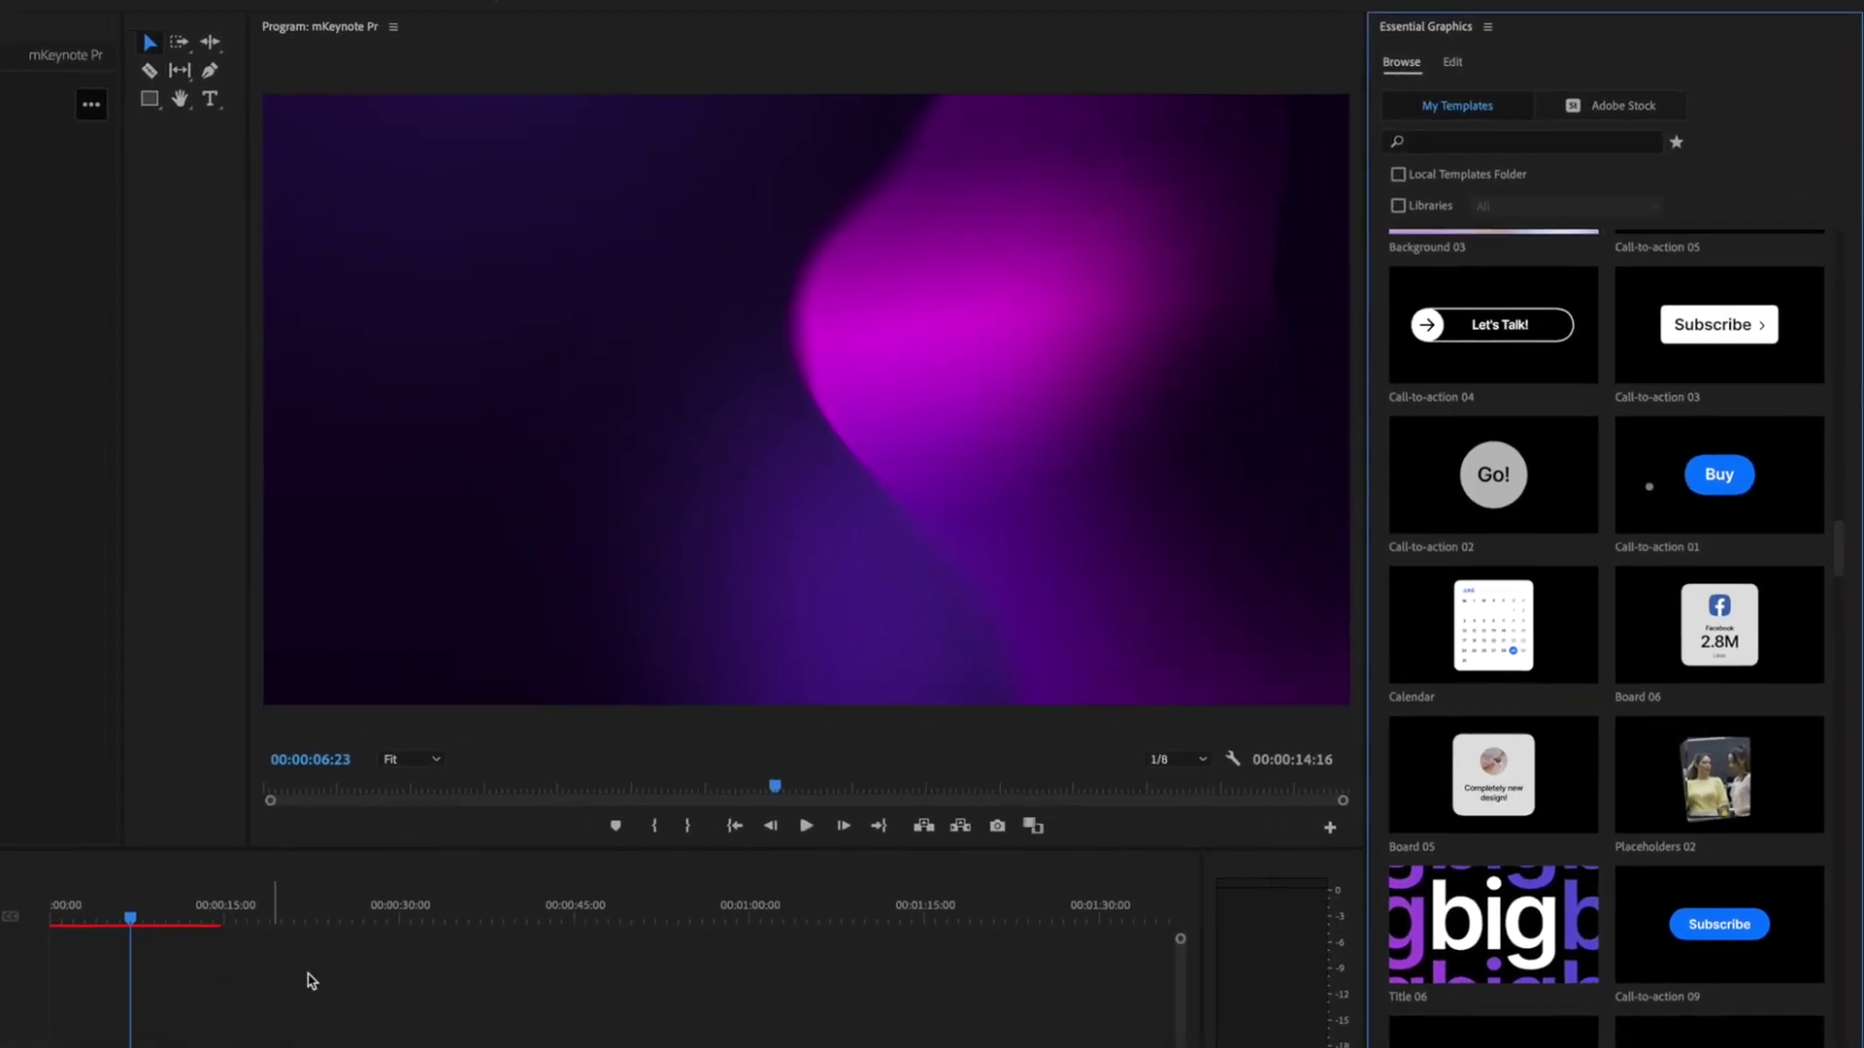
Turn off Animation In and Animation Out for both background clips.
left_click(1442, 62)
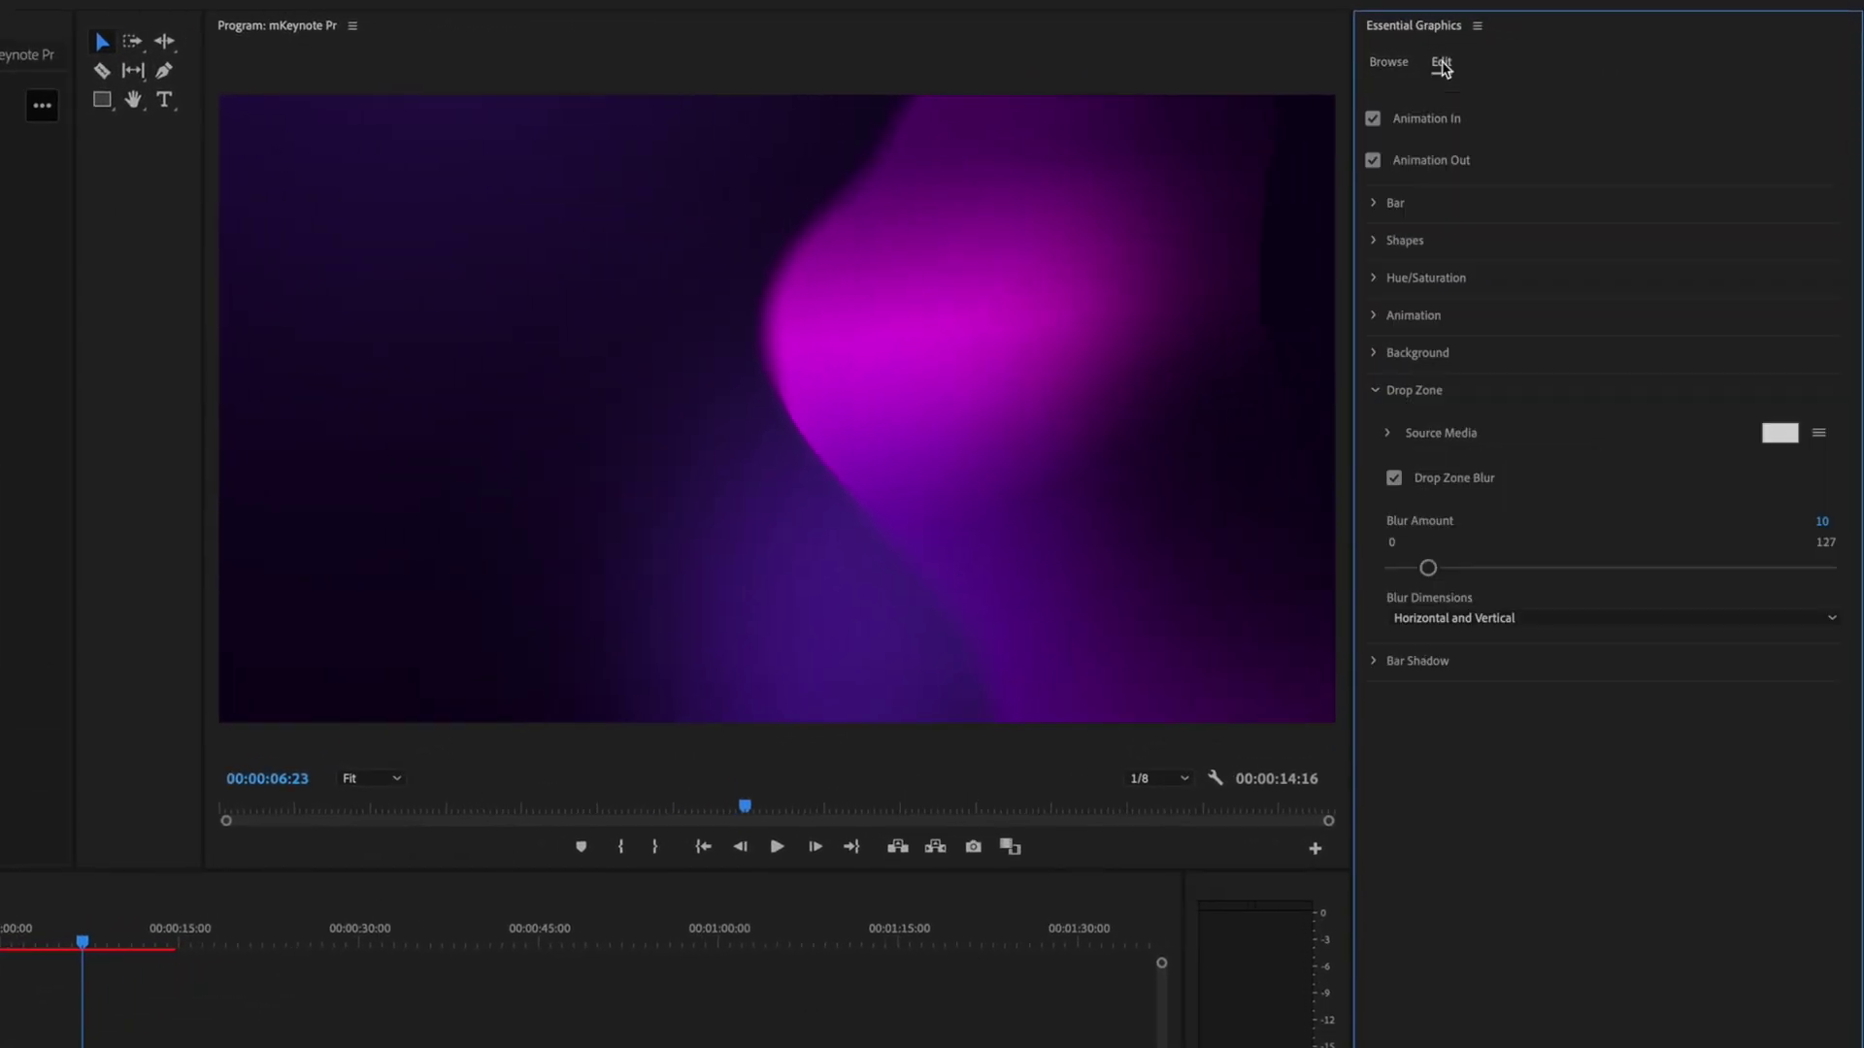
left_click(1372, 121)
left_click(1373, 161)
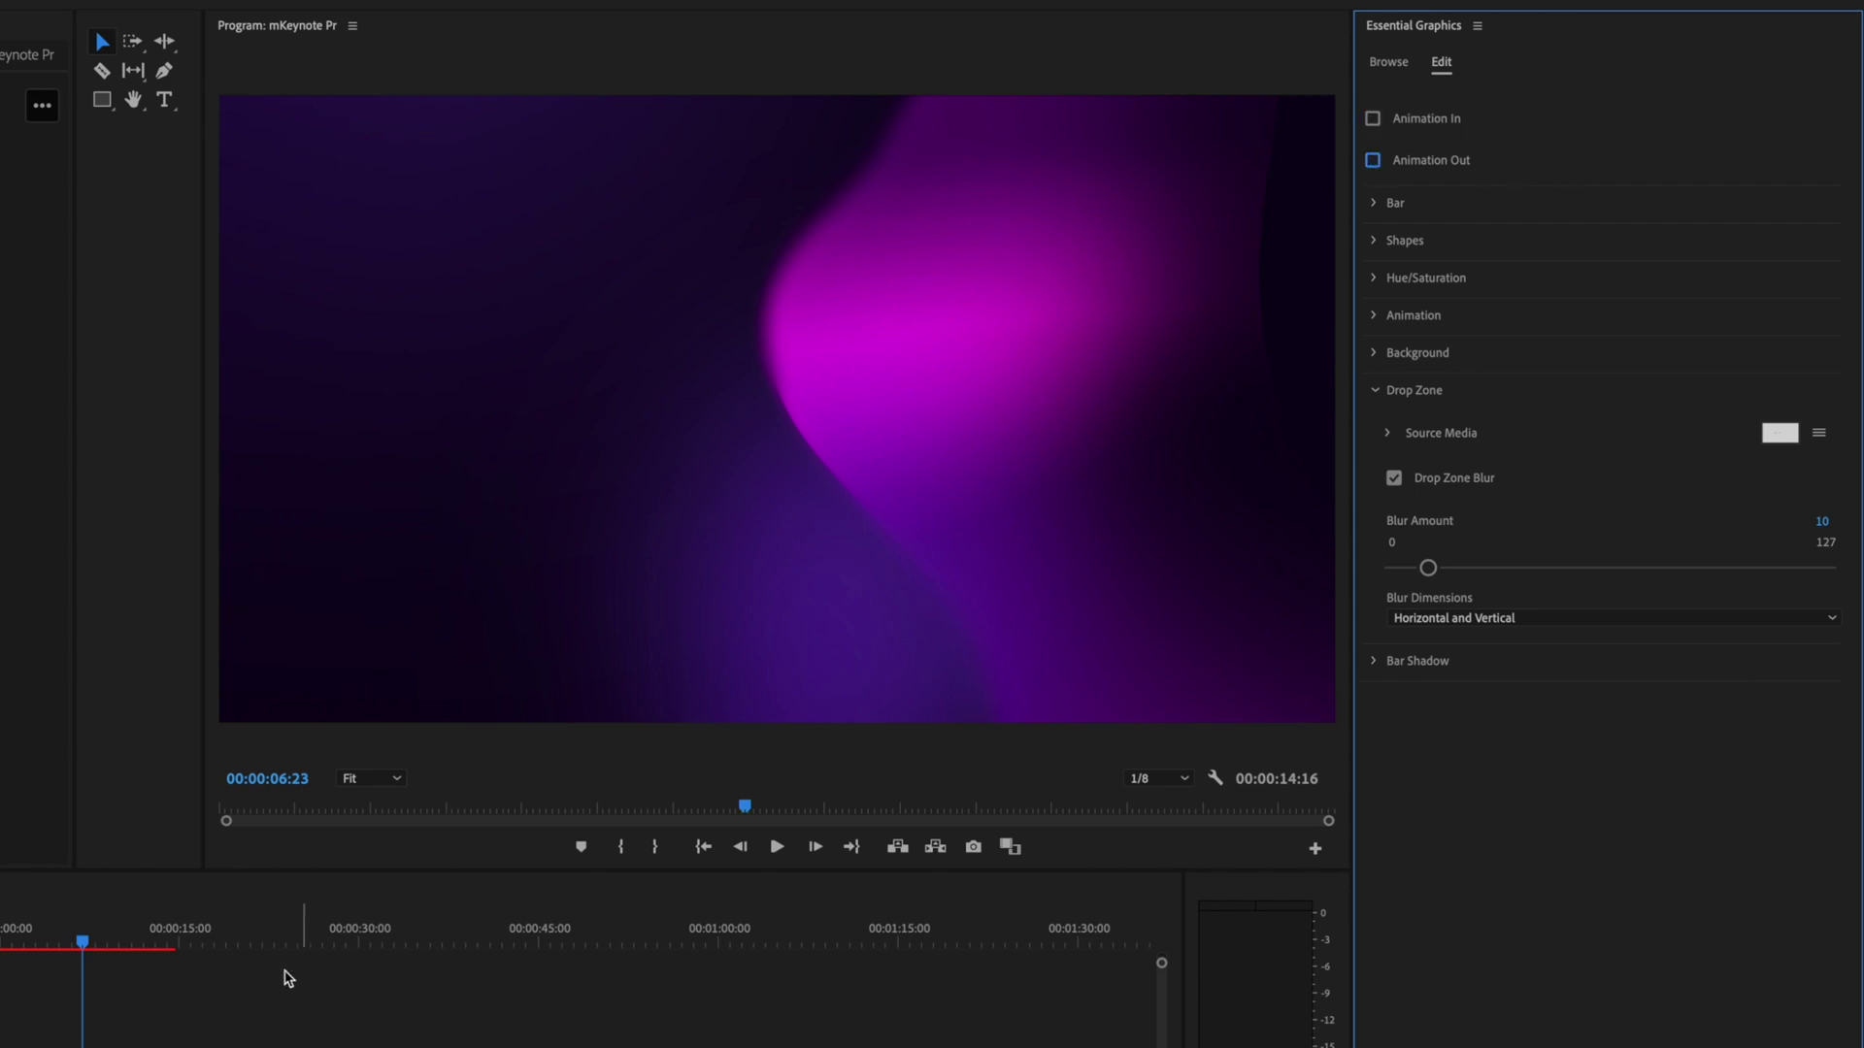
left_click(691, 832)
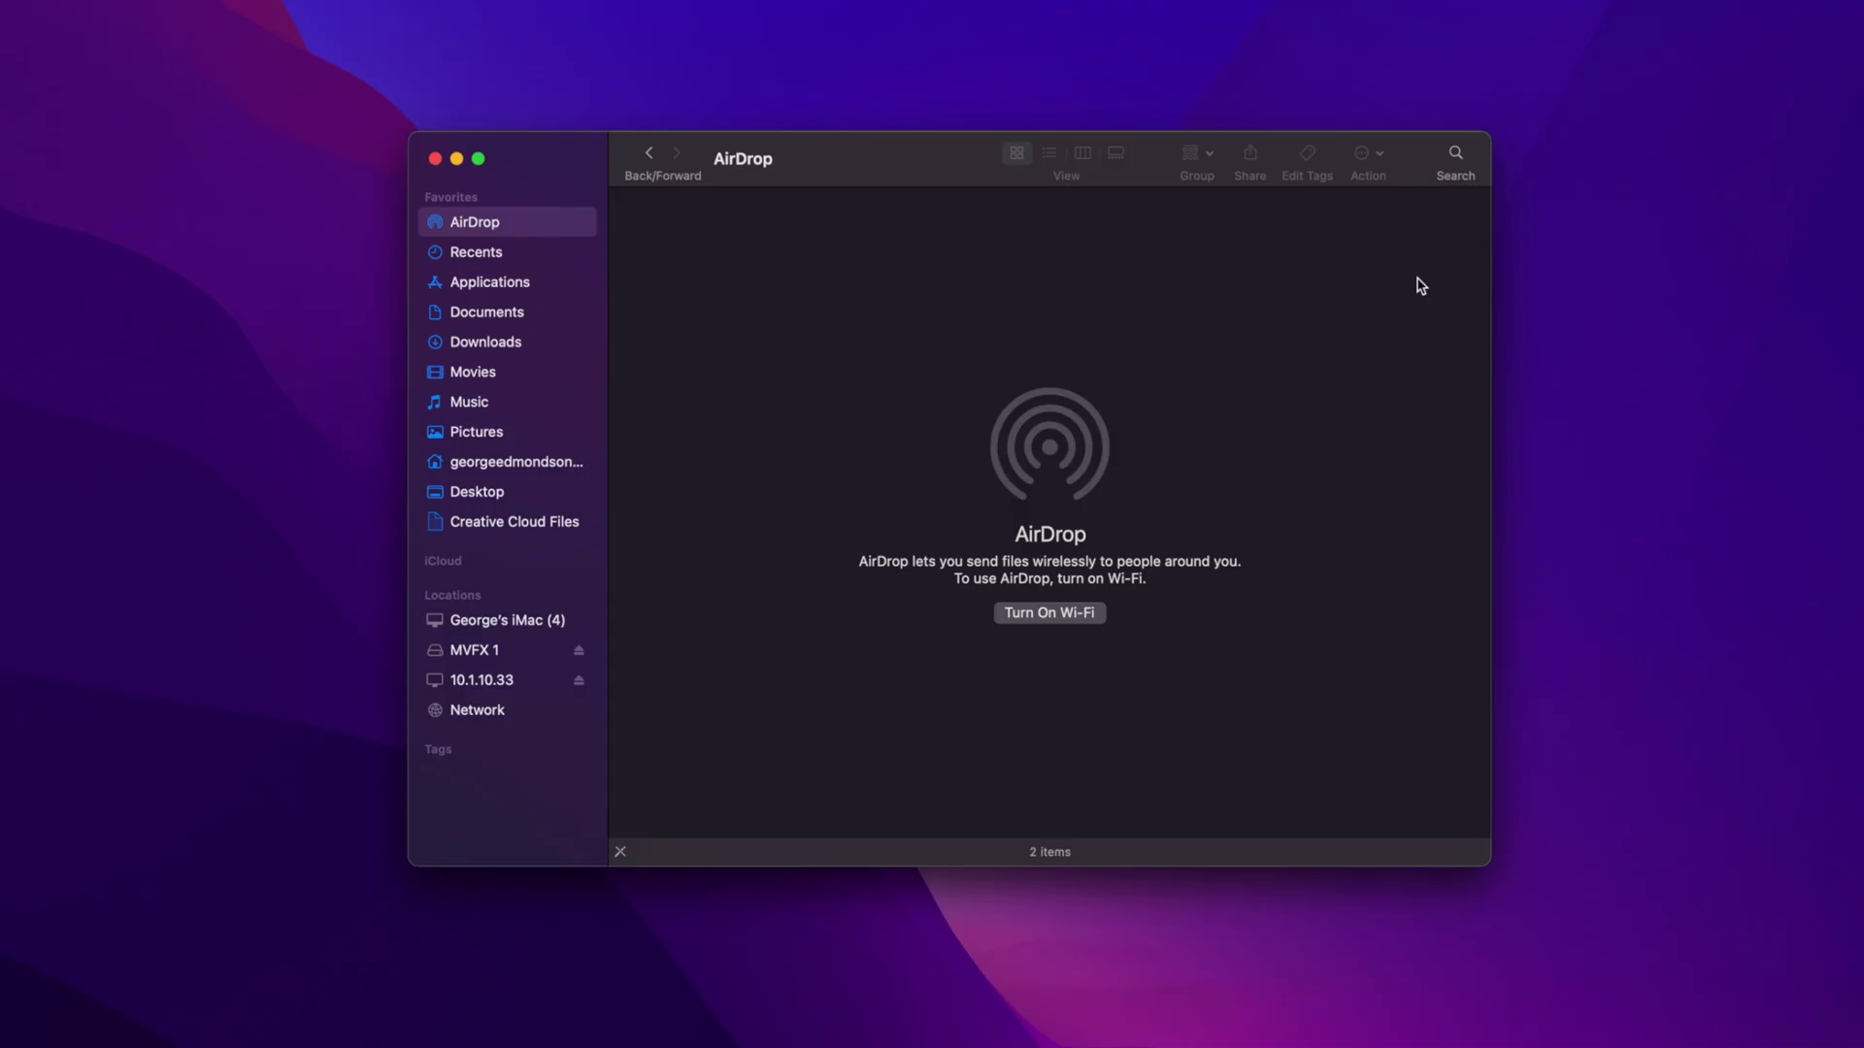
In Finder, search this Mac for "mkeynote transitions" and open the mKeynote Transitions project file.
left_click(1455, 158)
type("mkeynote transitions")
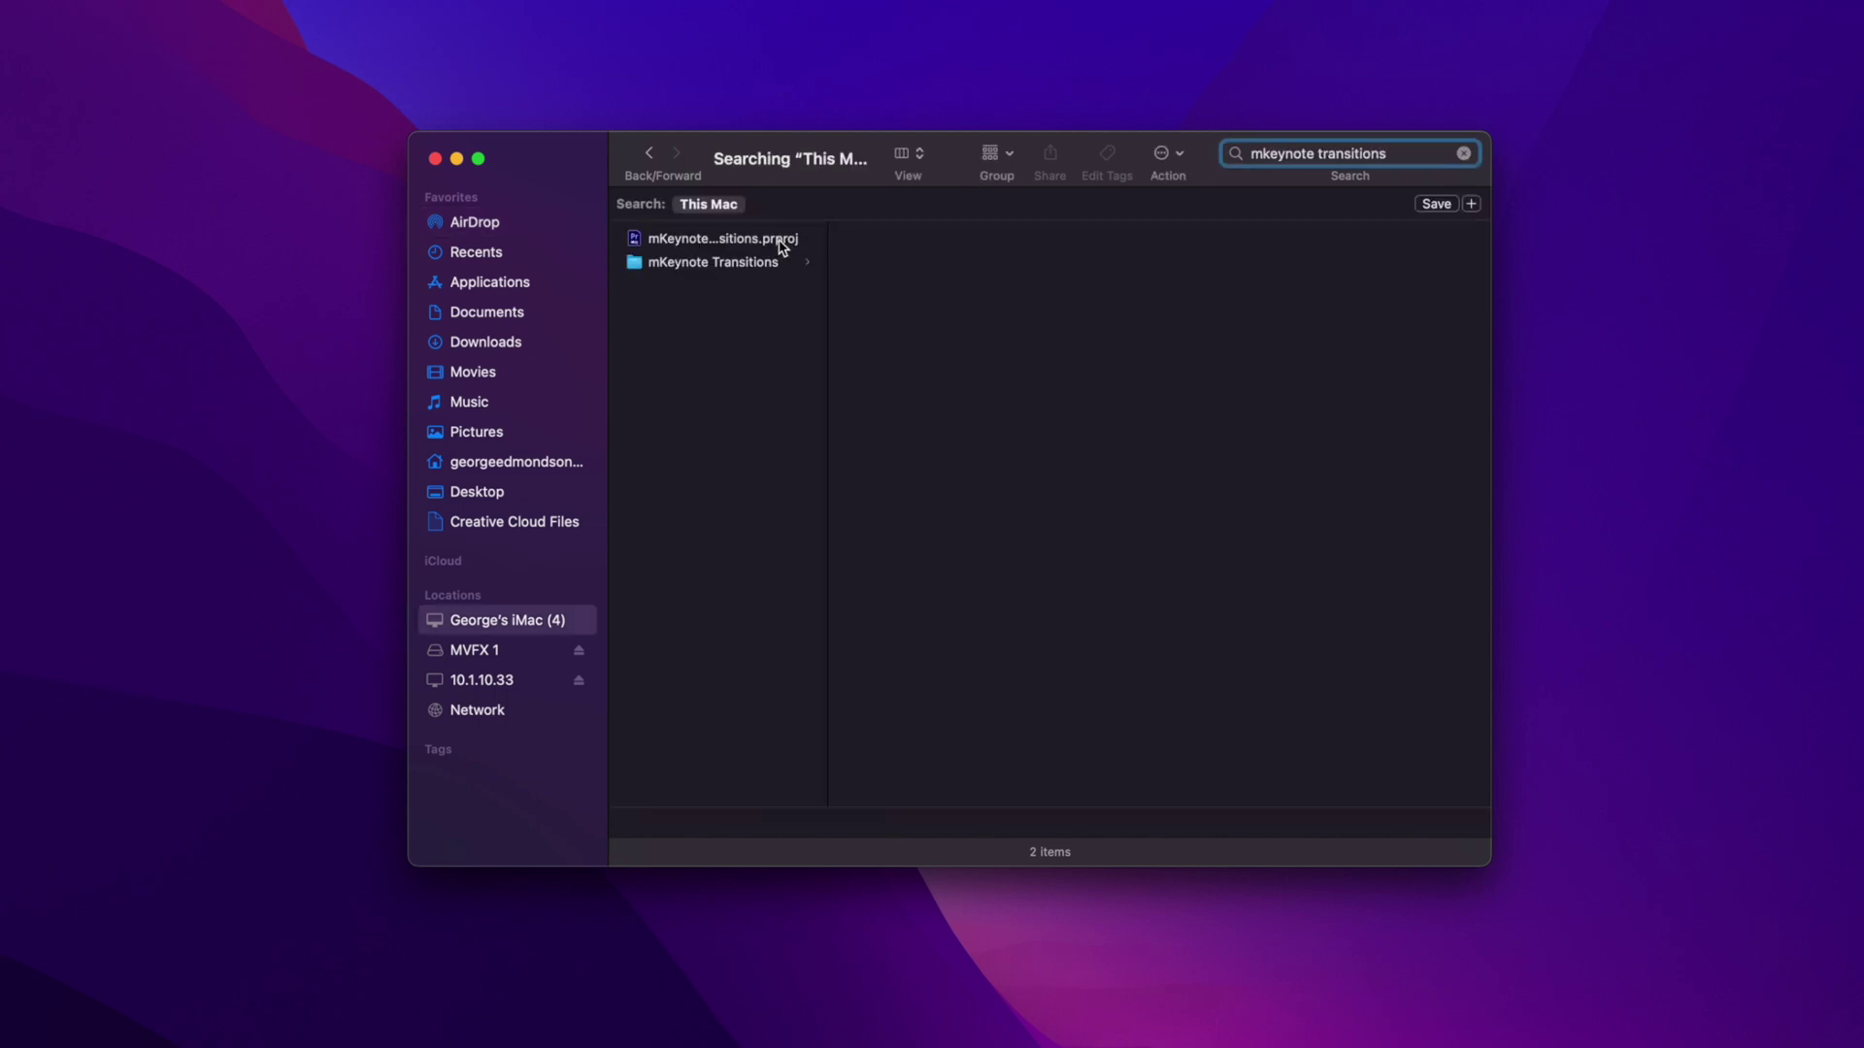
left_click(777, 240)
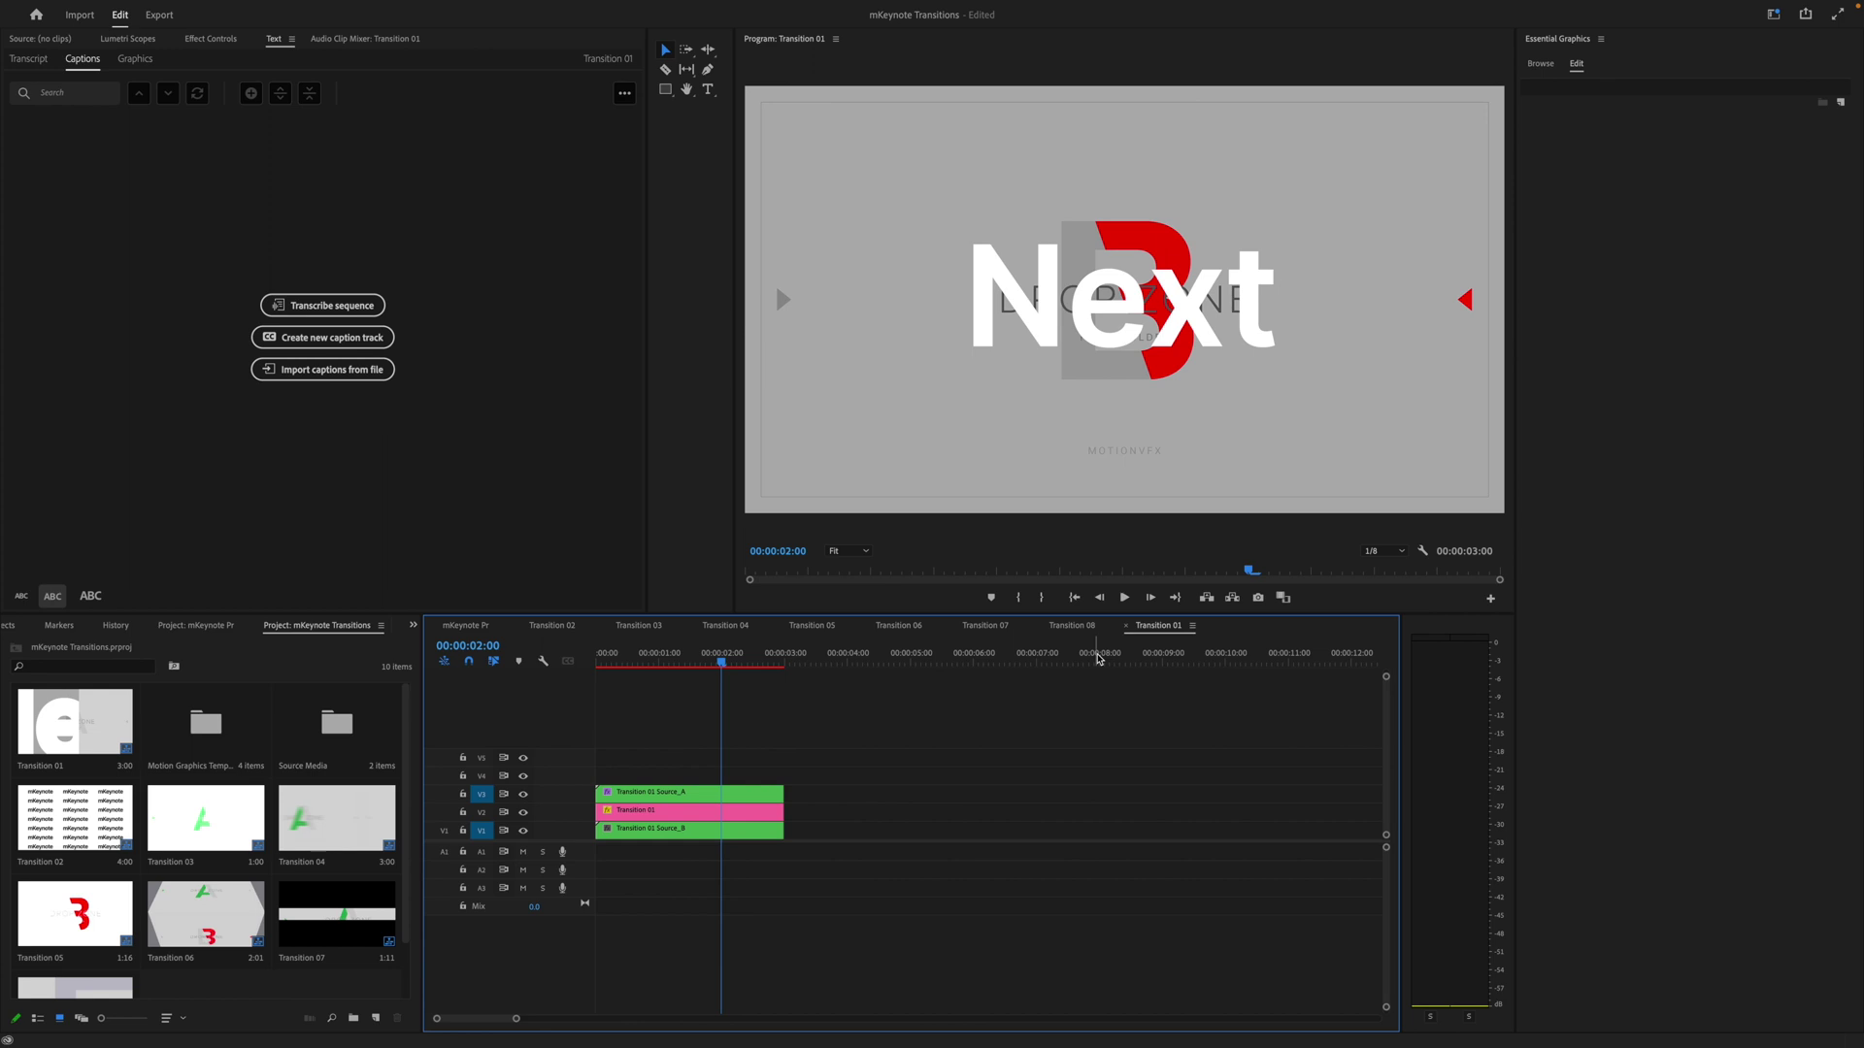
Open the Transition 08 sequence and copy all three of its clips.
left_click(1071, 625)
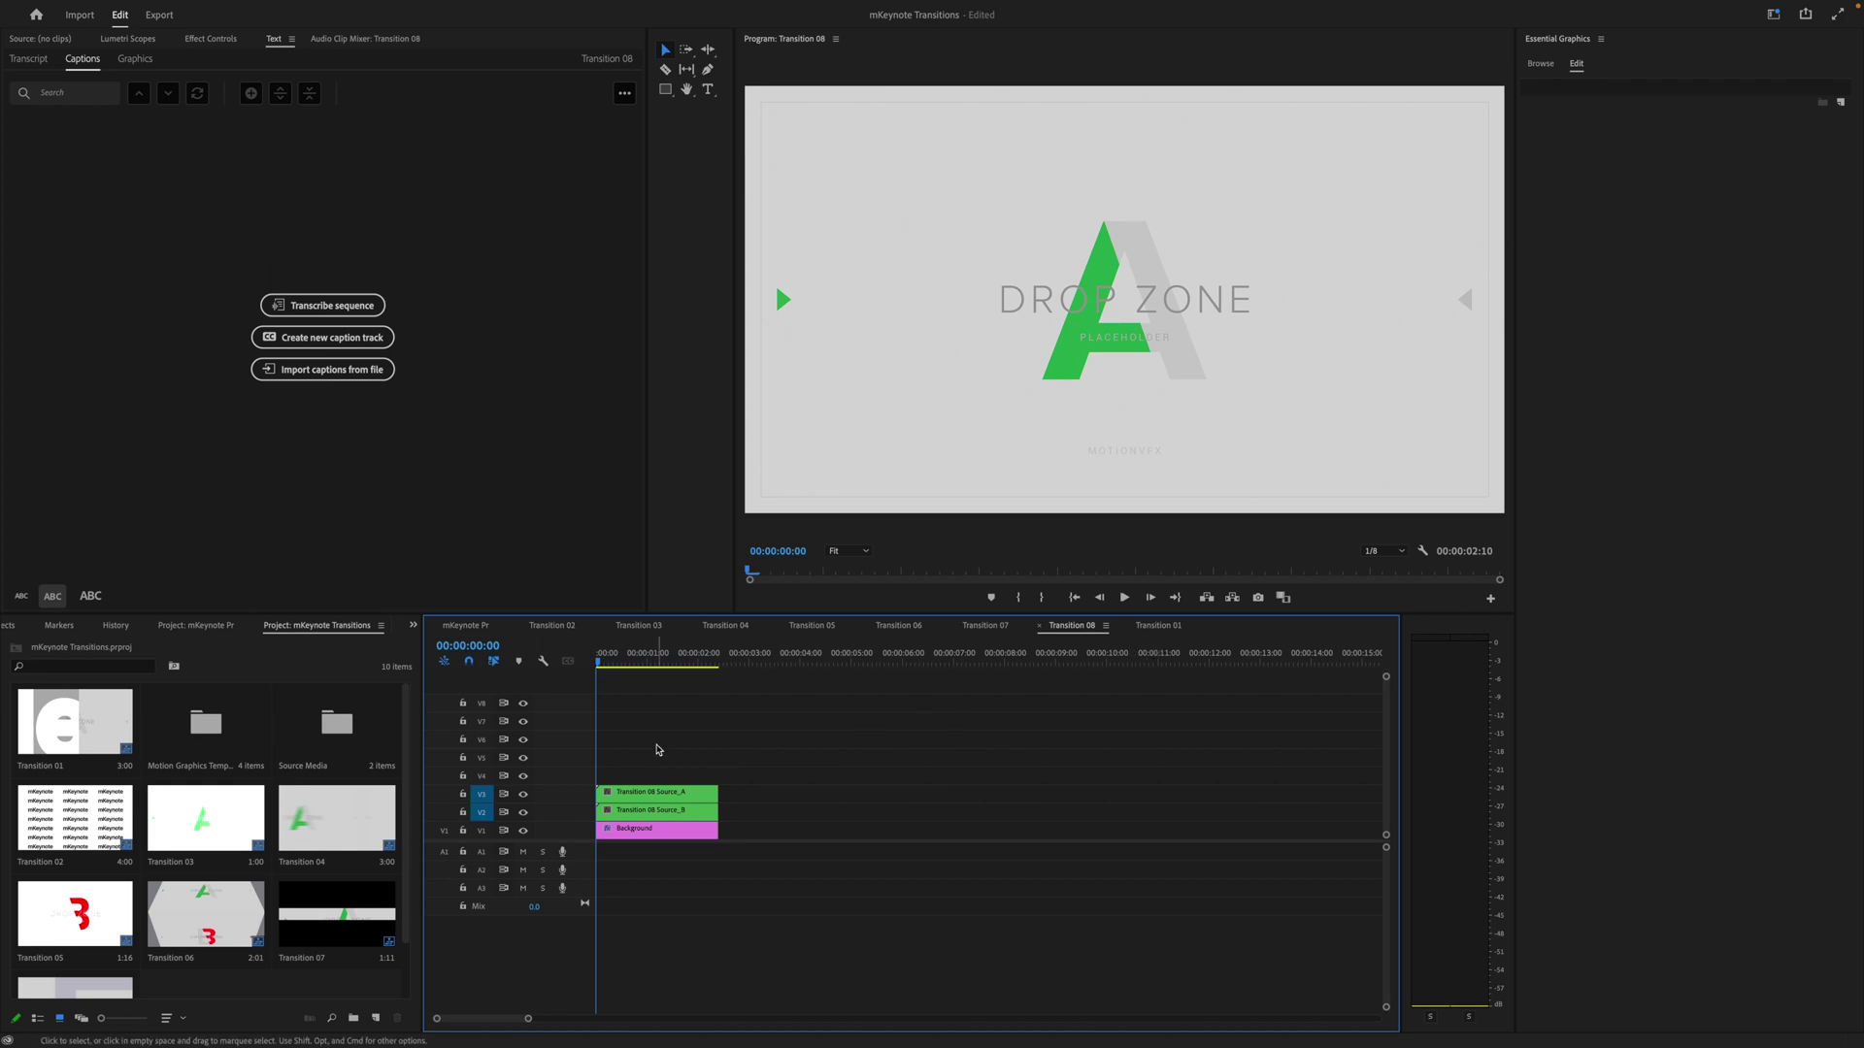
left_click_drag(648, 738, 641, 864)
key("super+c")
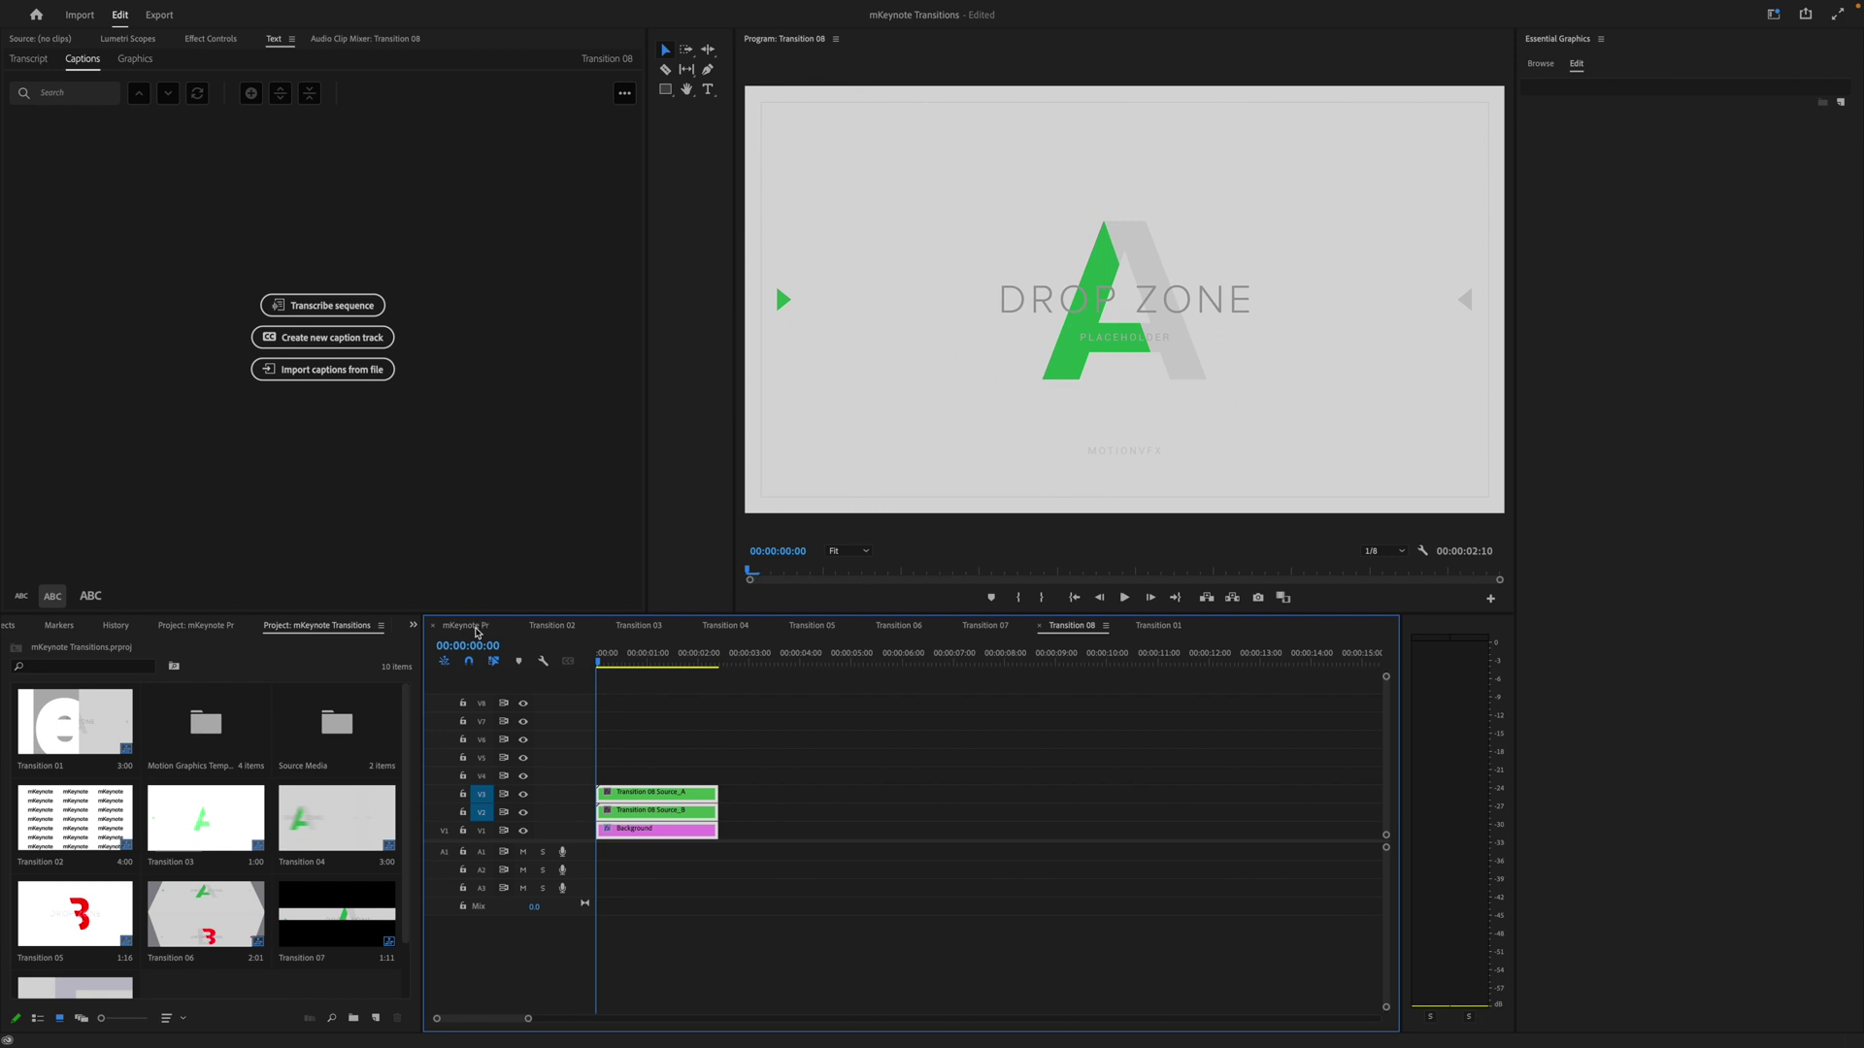
Paste the copied transition clips into the mKeynote Pr sequence, past the end of the existing clips.
left_click(475, 632)
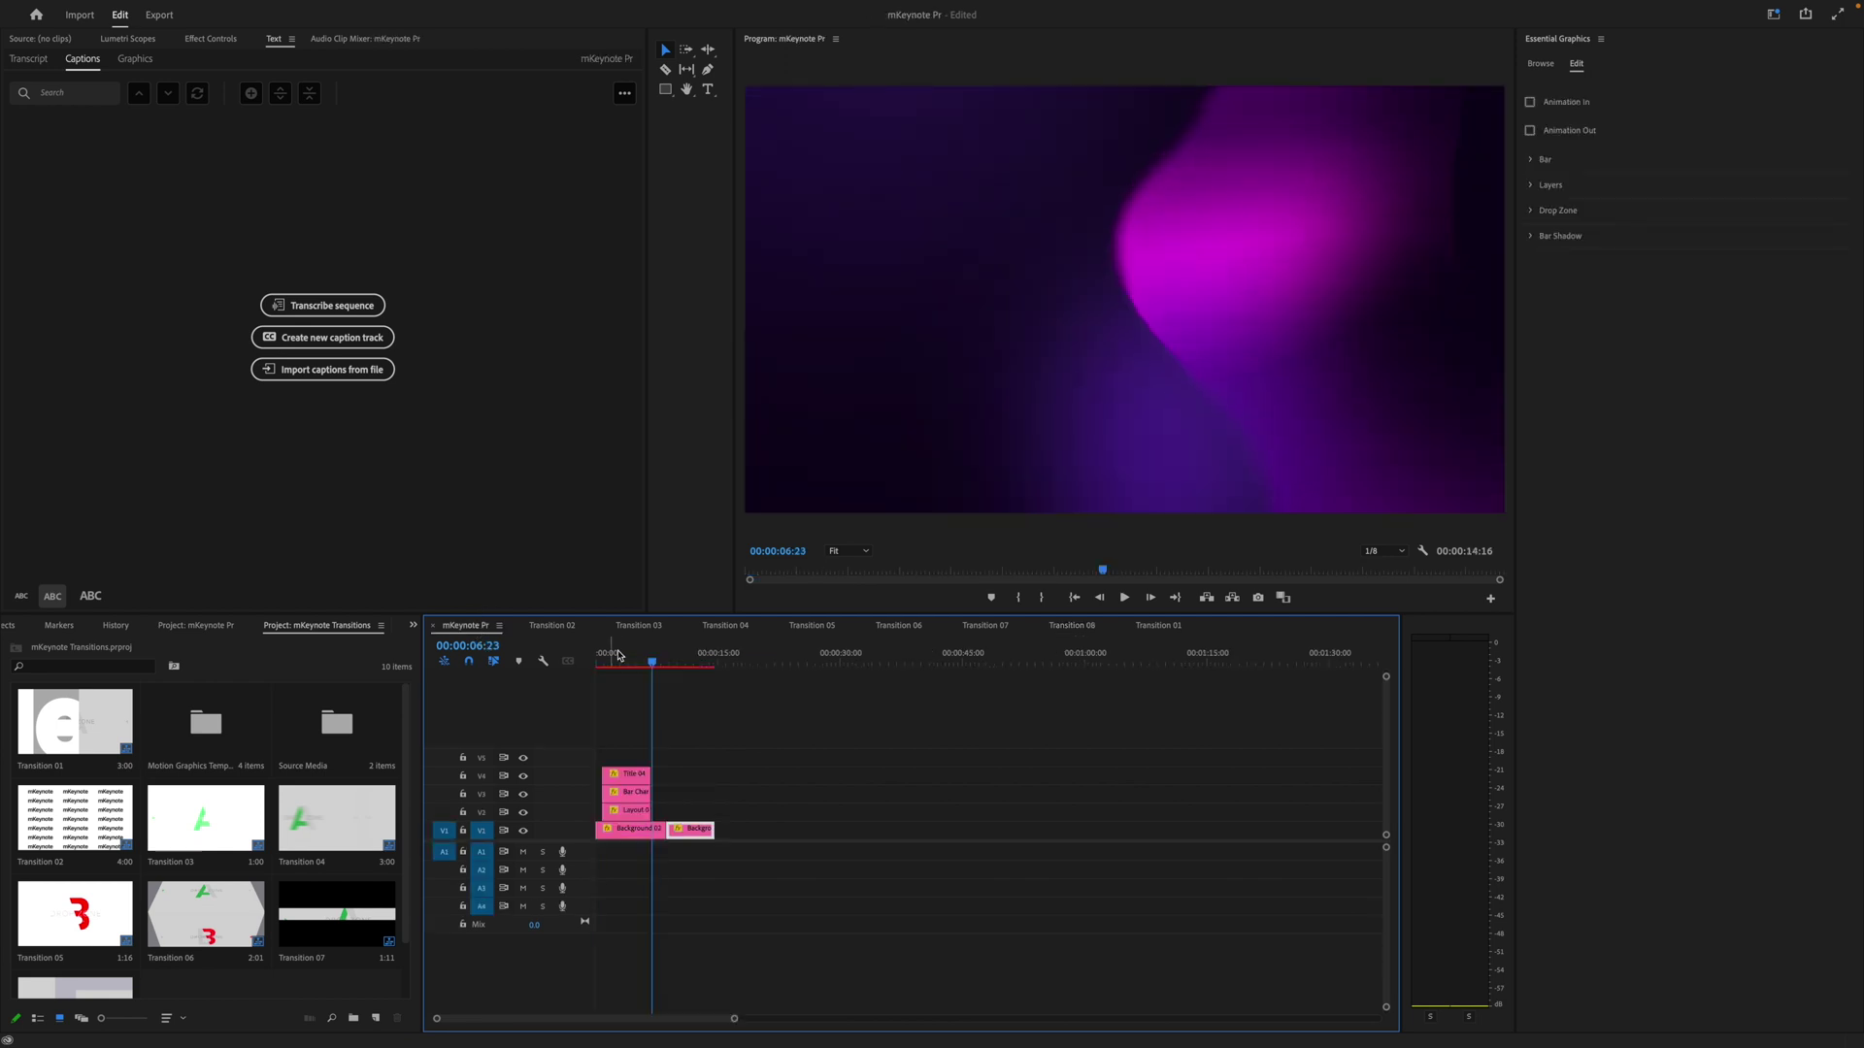
left_click(745, 665)
key("super+v")
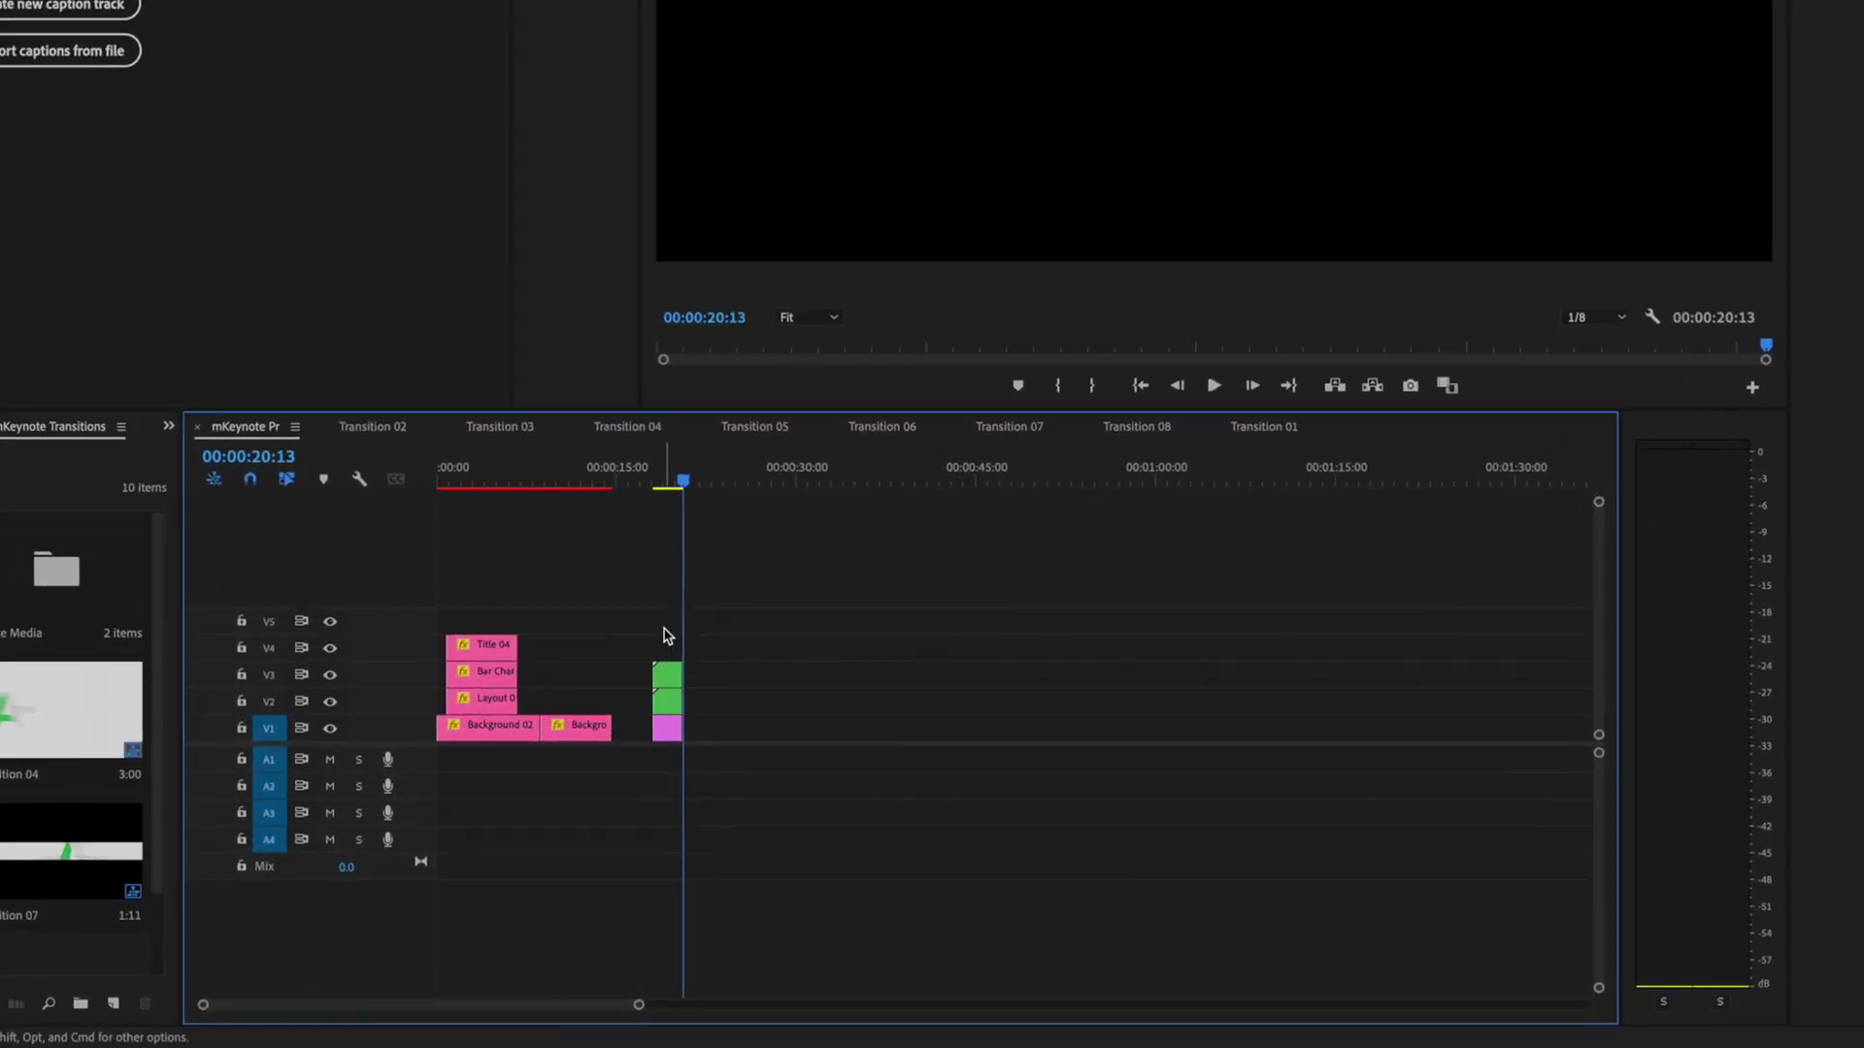
Move the pasted transition clips onto tracks V3 to V5, over the cut between the two background clips.
left_click_drag(667, 635, 549, 632)
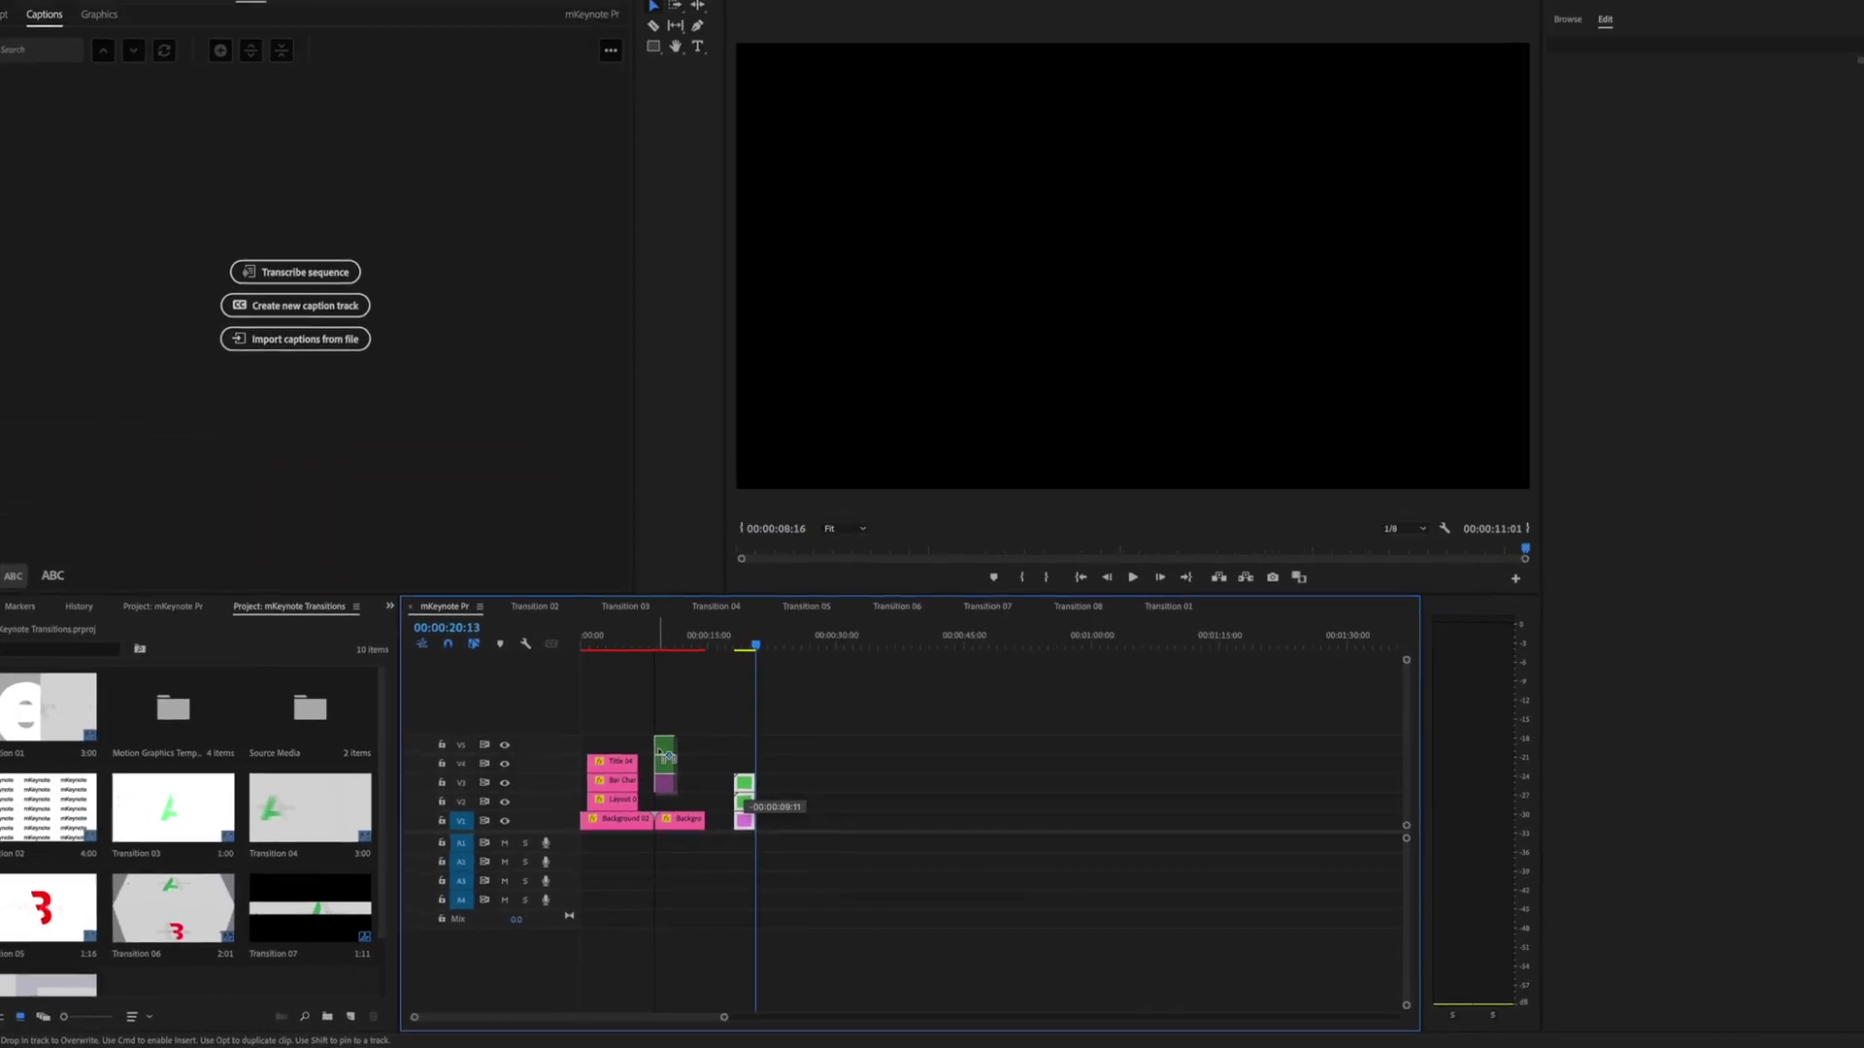
left_click_drag(663, 755, 677, 767)
key("=")
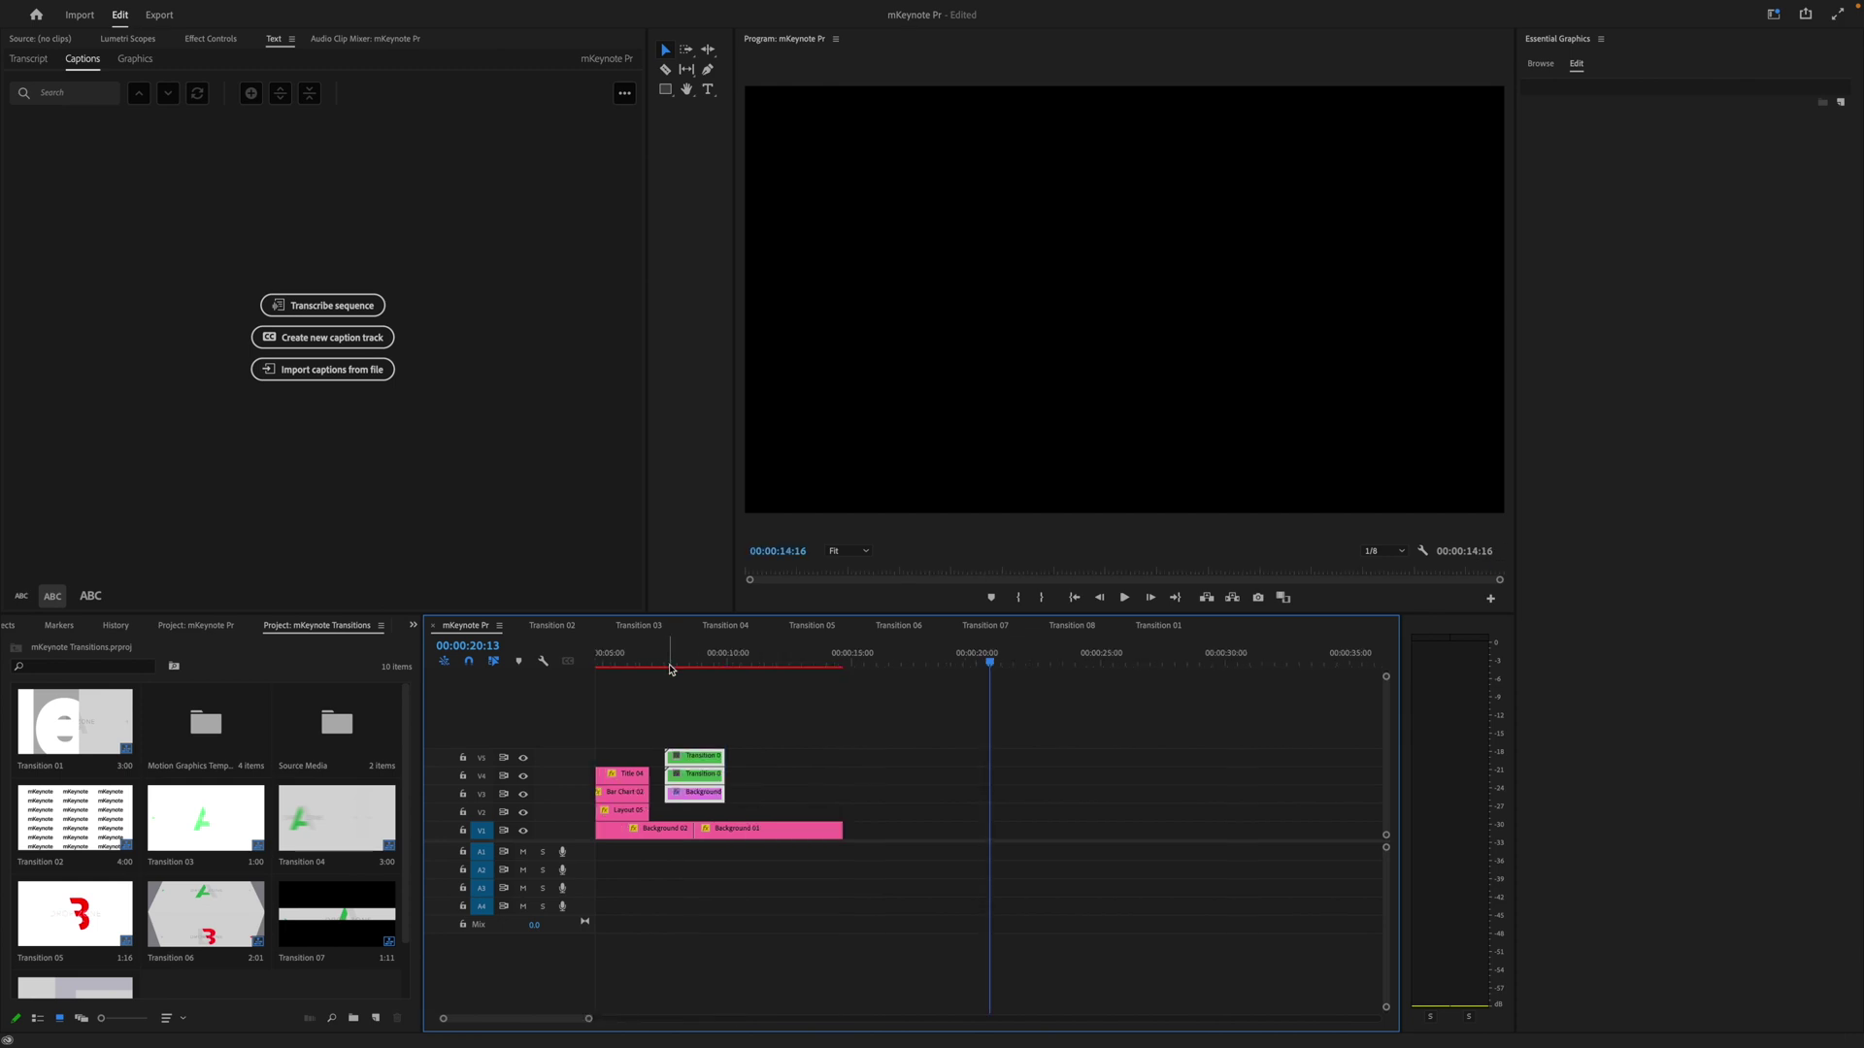
Split Background 02 at the transition's start, fit its remainder to the transition's length on V2, and start Background 01 beneath it on V1.
key("b")
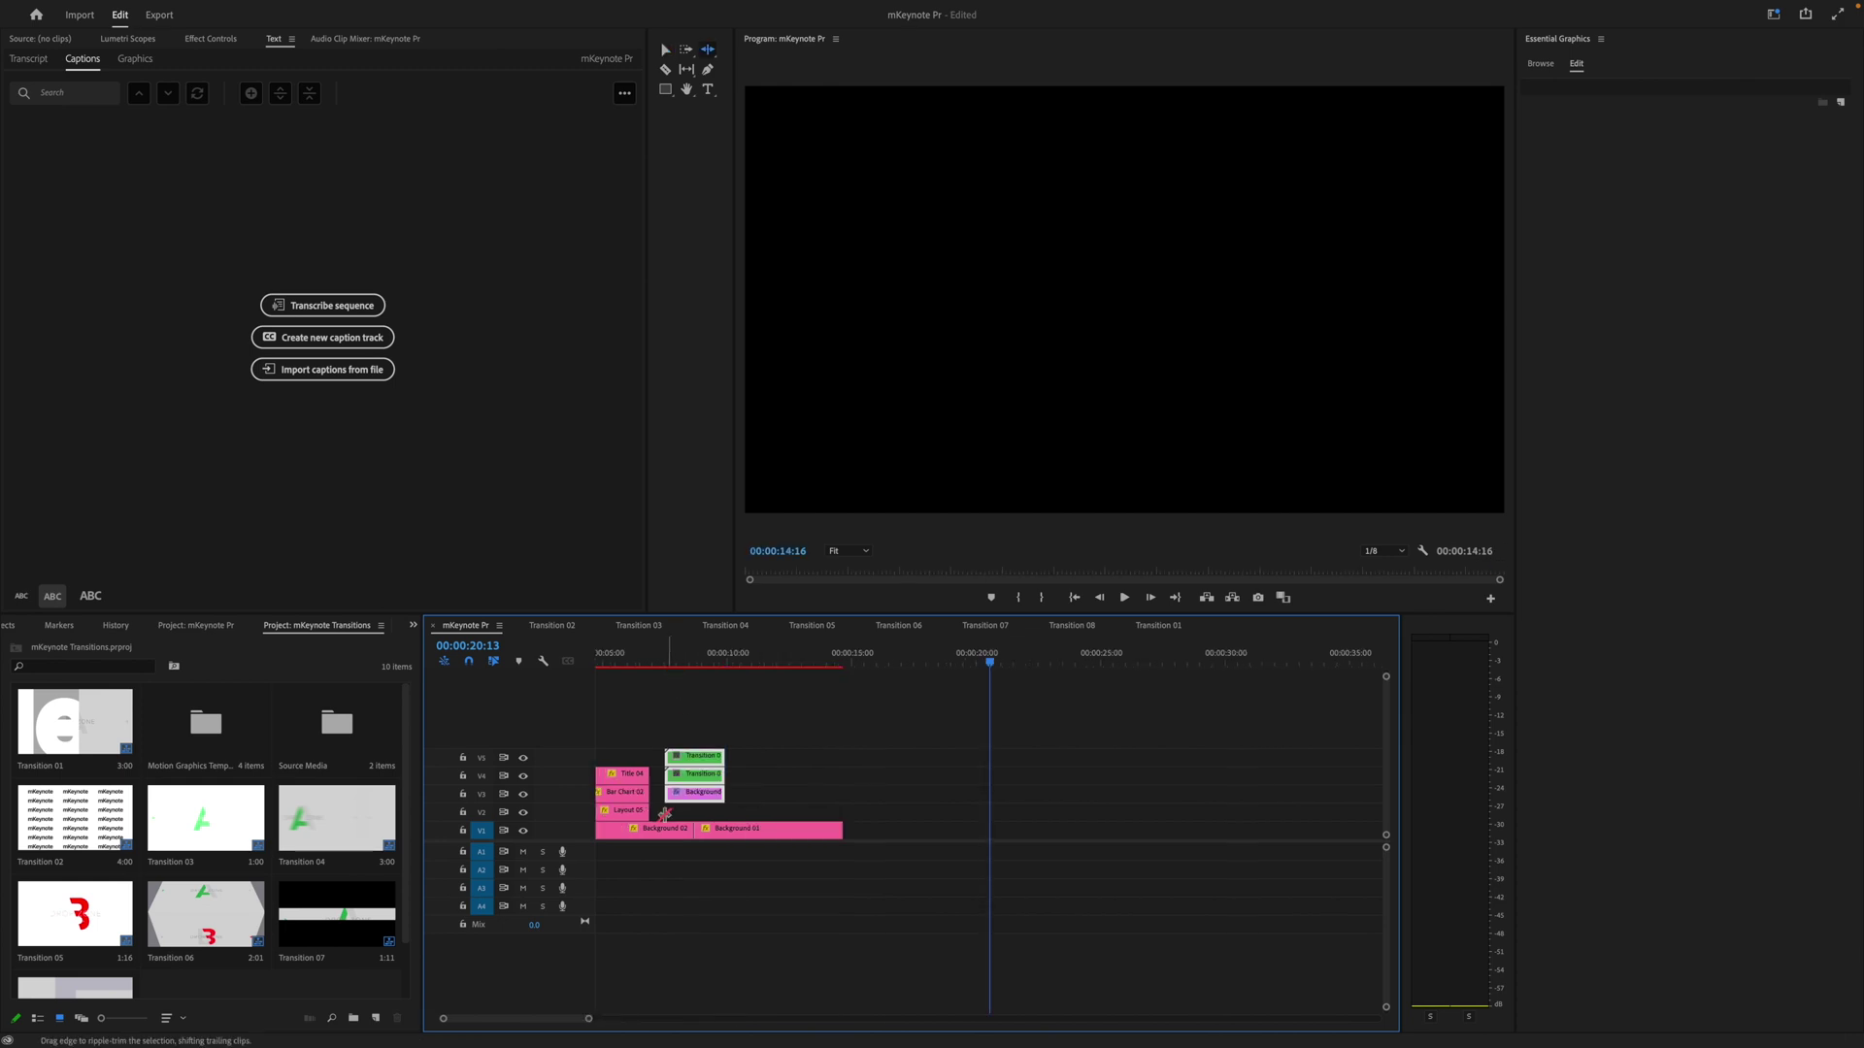
key("c")
left_click(670, 831)
key("v")
left_click_drag(676, 835, 723, 833)
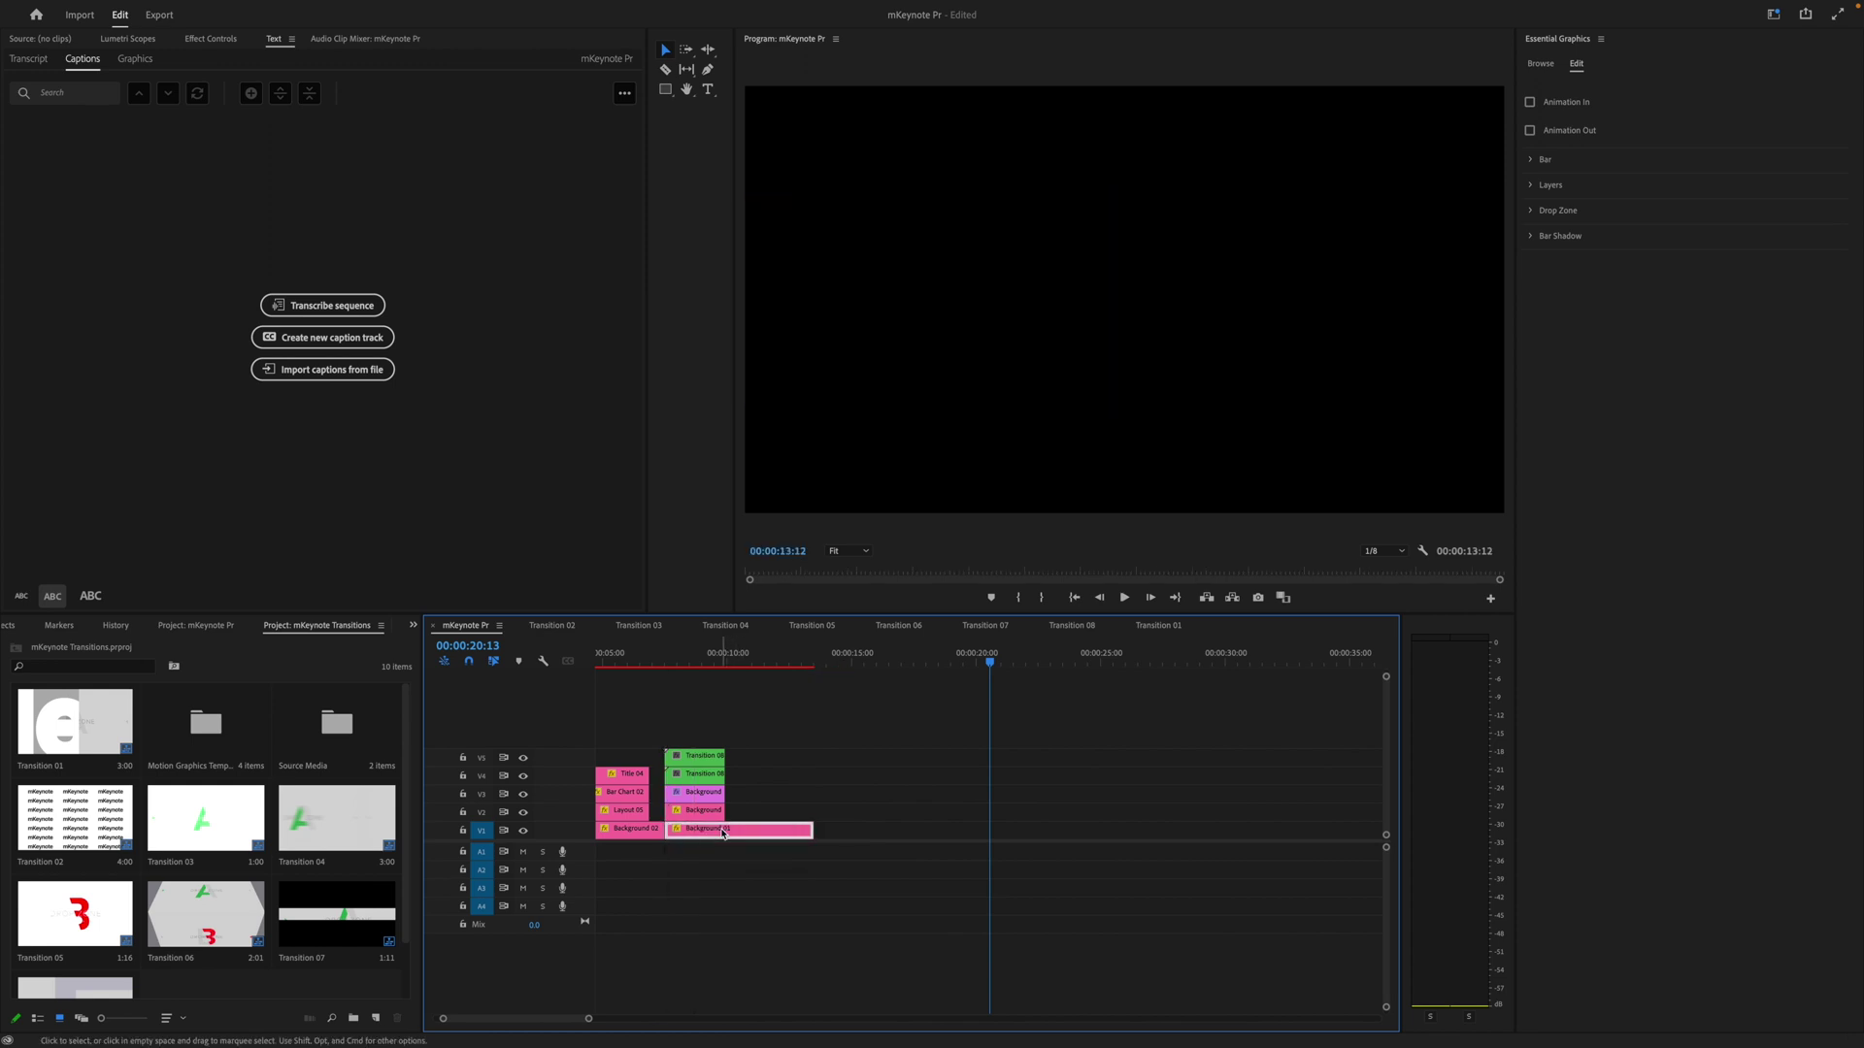
Split the Background 01 clip at the transition's end and cut the Background 02 piece on track V2 to the clipboard.
key("b")
key("v")
left_click(700, 812)
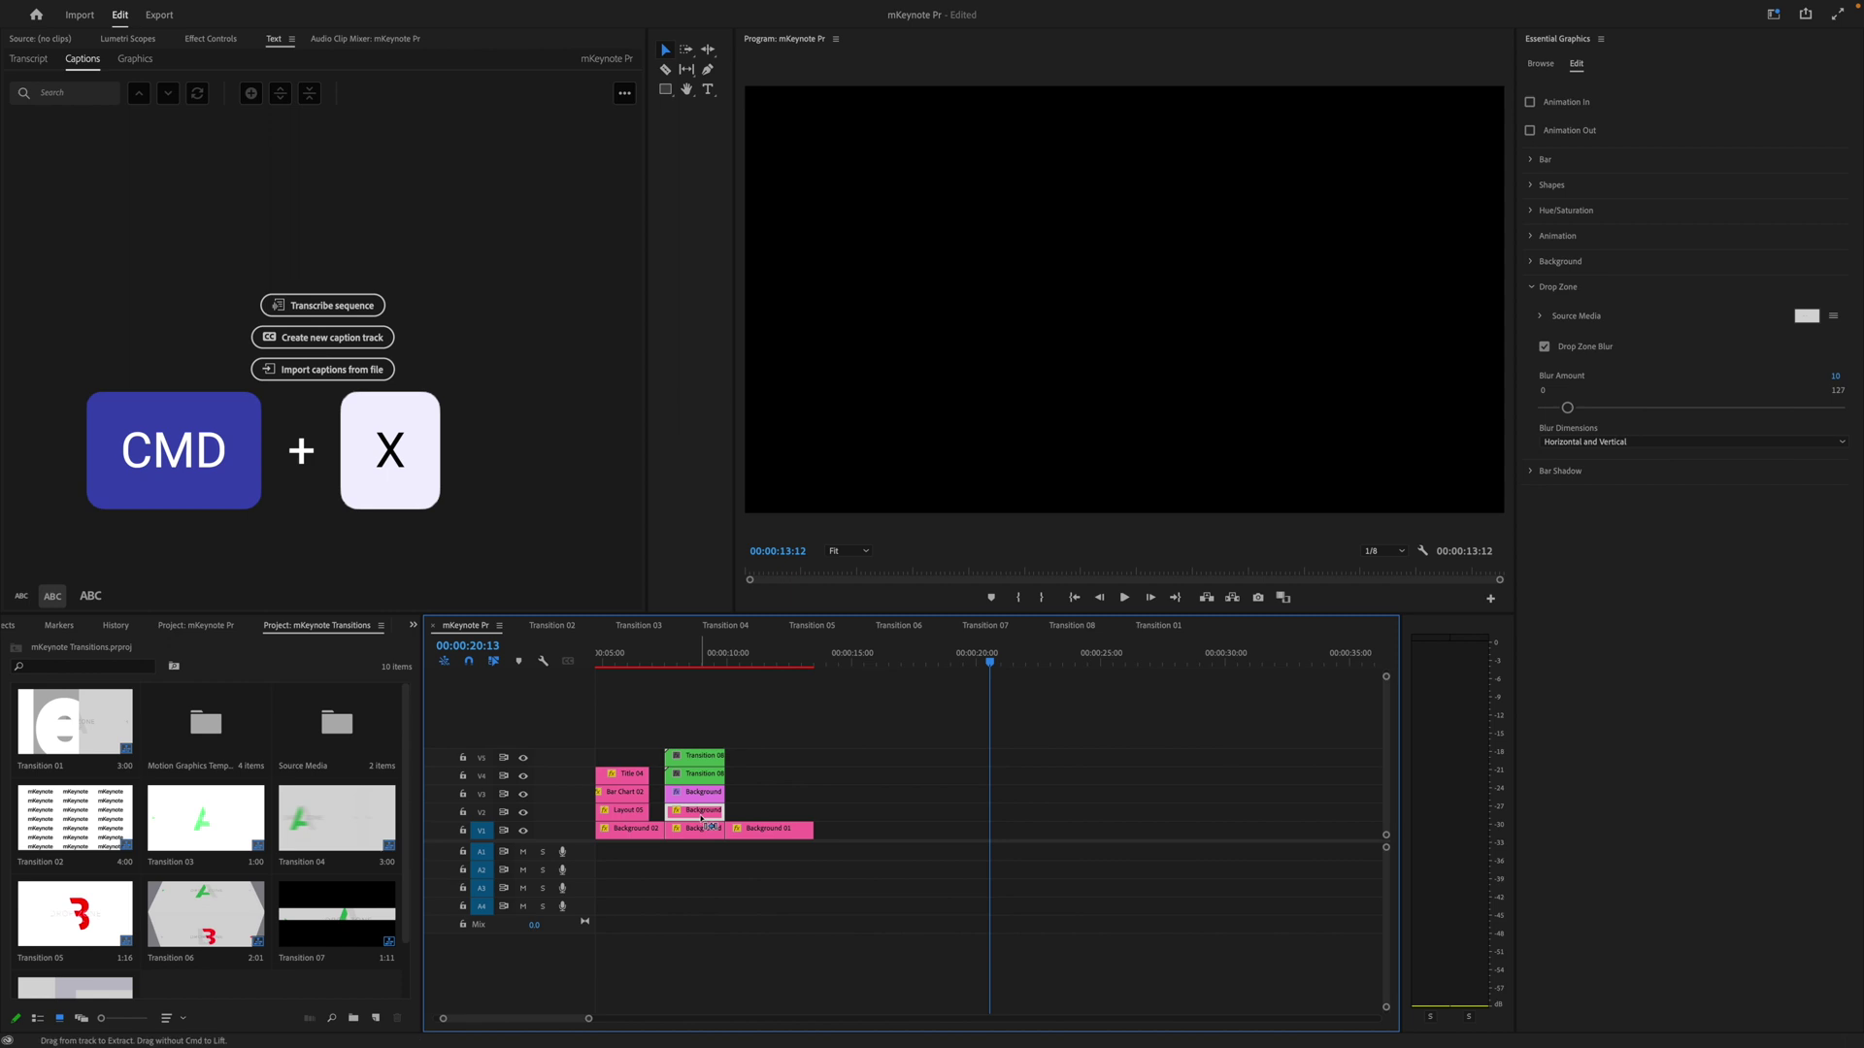
key("super+x")
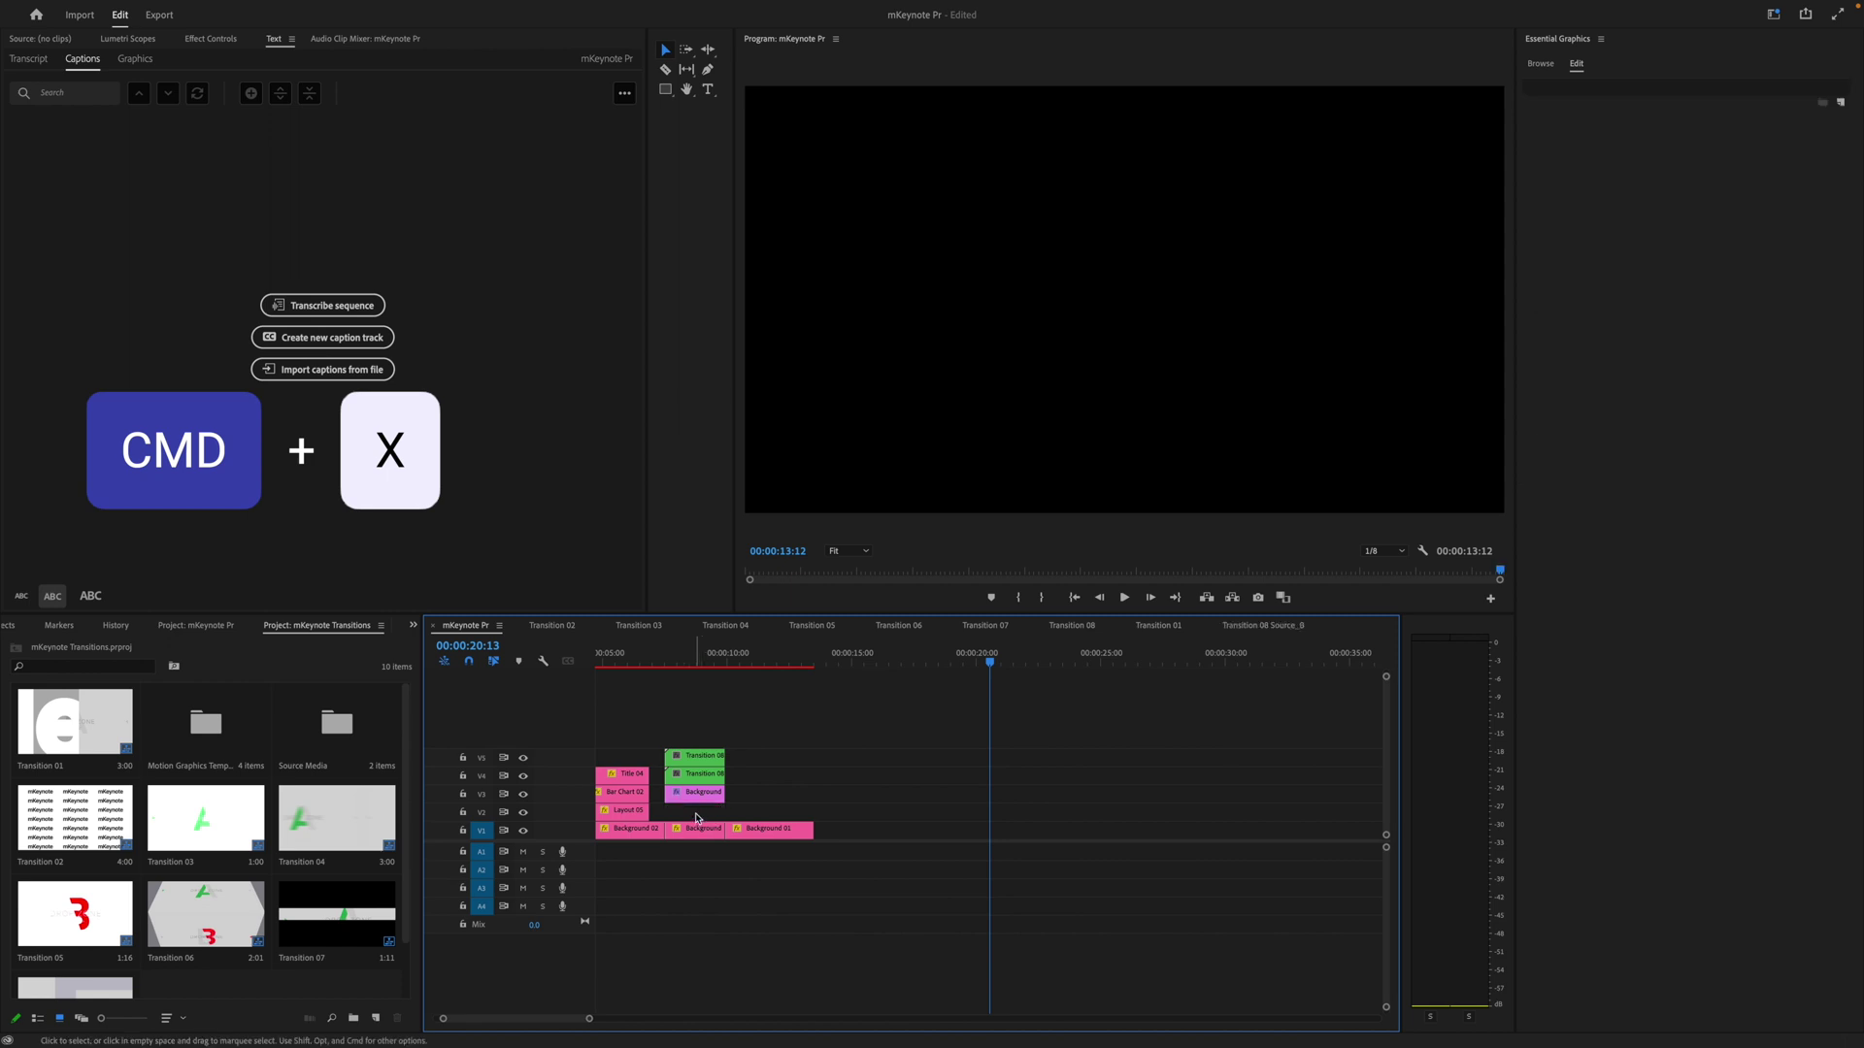
Replace Transition_A.jpg in the Transition 08 Source_A sequence with the cut Background 02 clip, placed at the start of V1 beneath the adjustment layer.
double_click(703, 762)
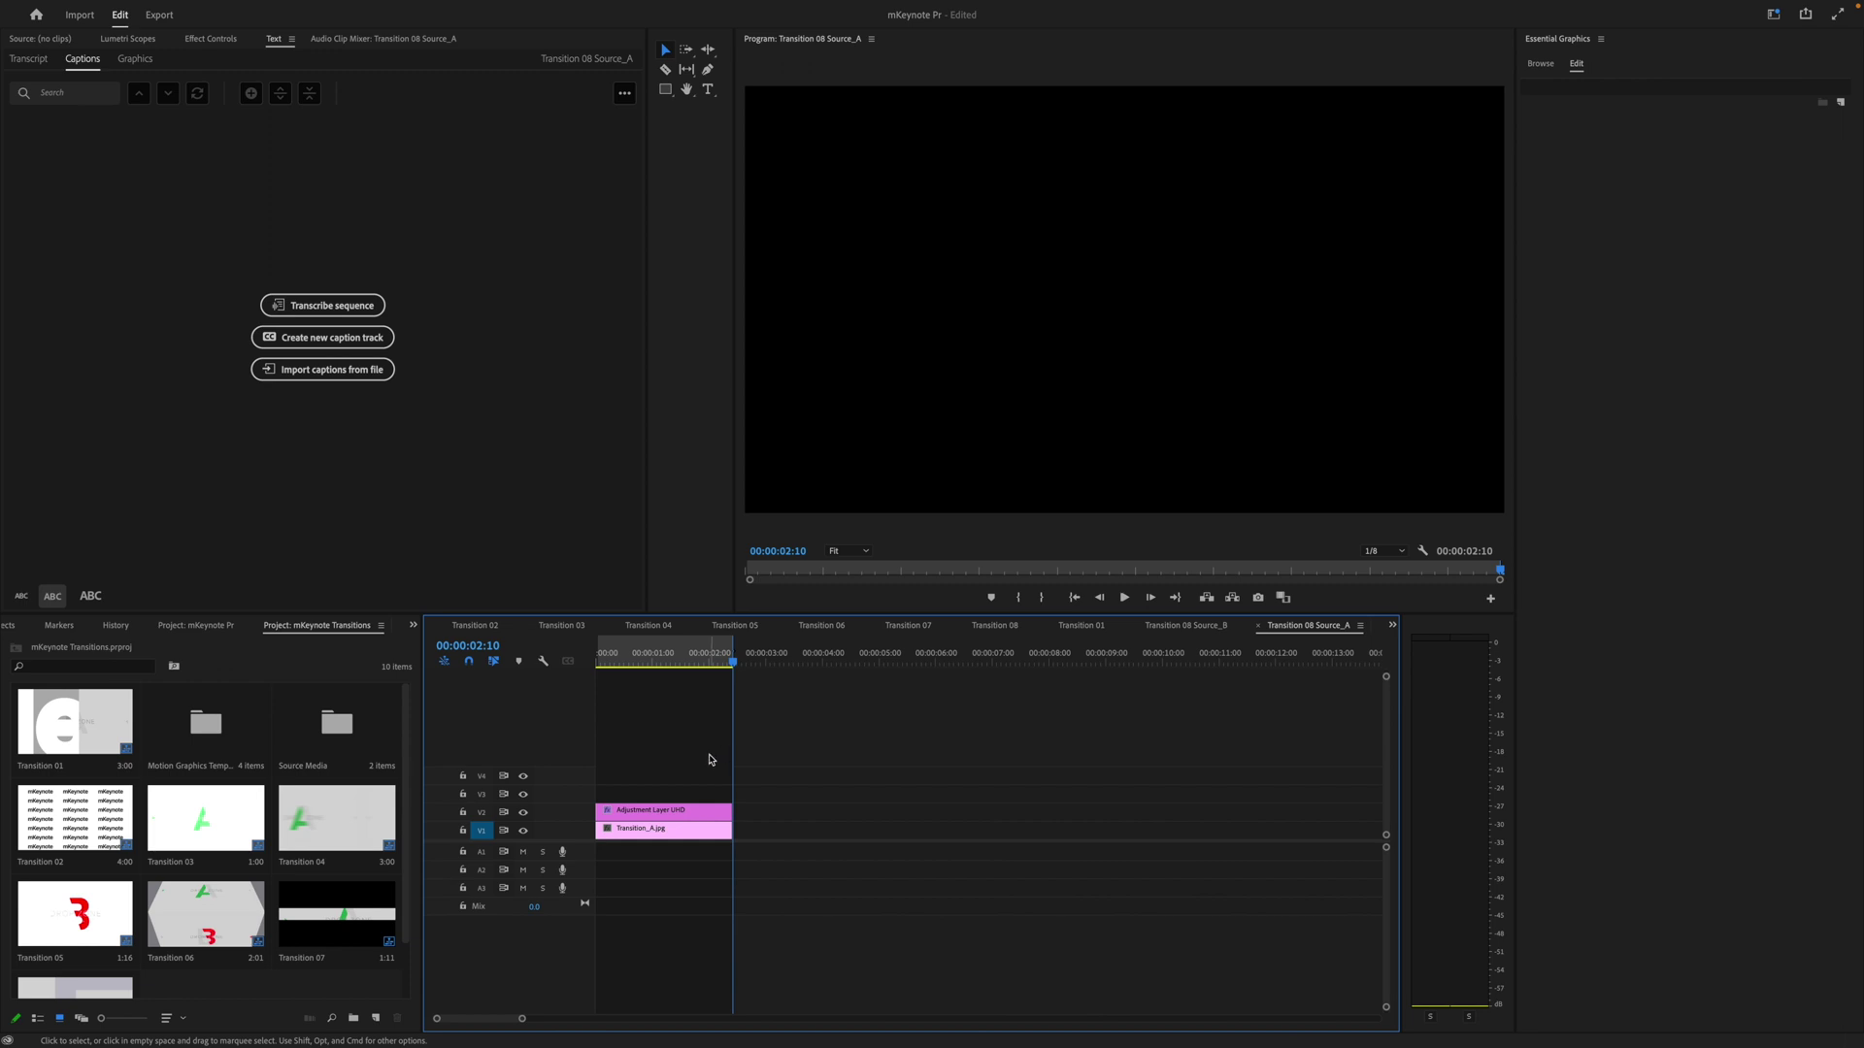
left_click_drag(735, 667, 745, 667)
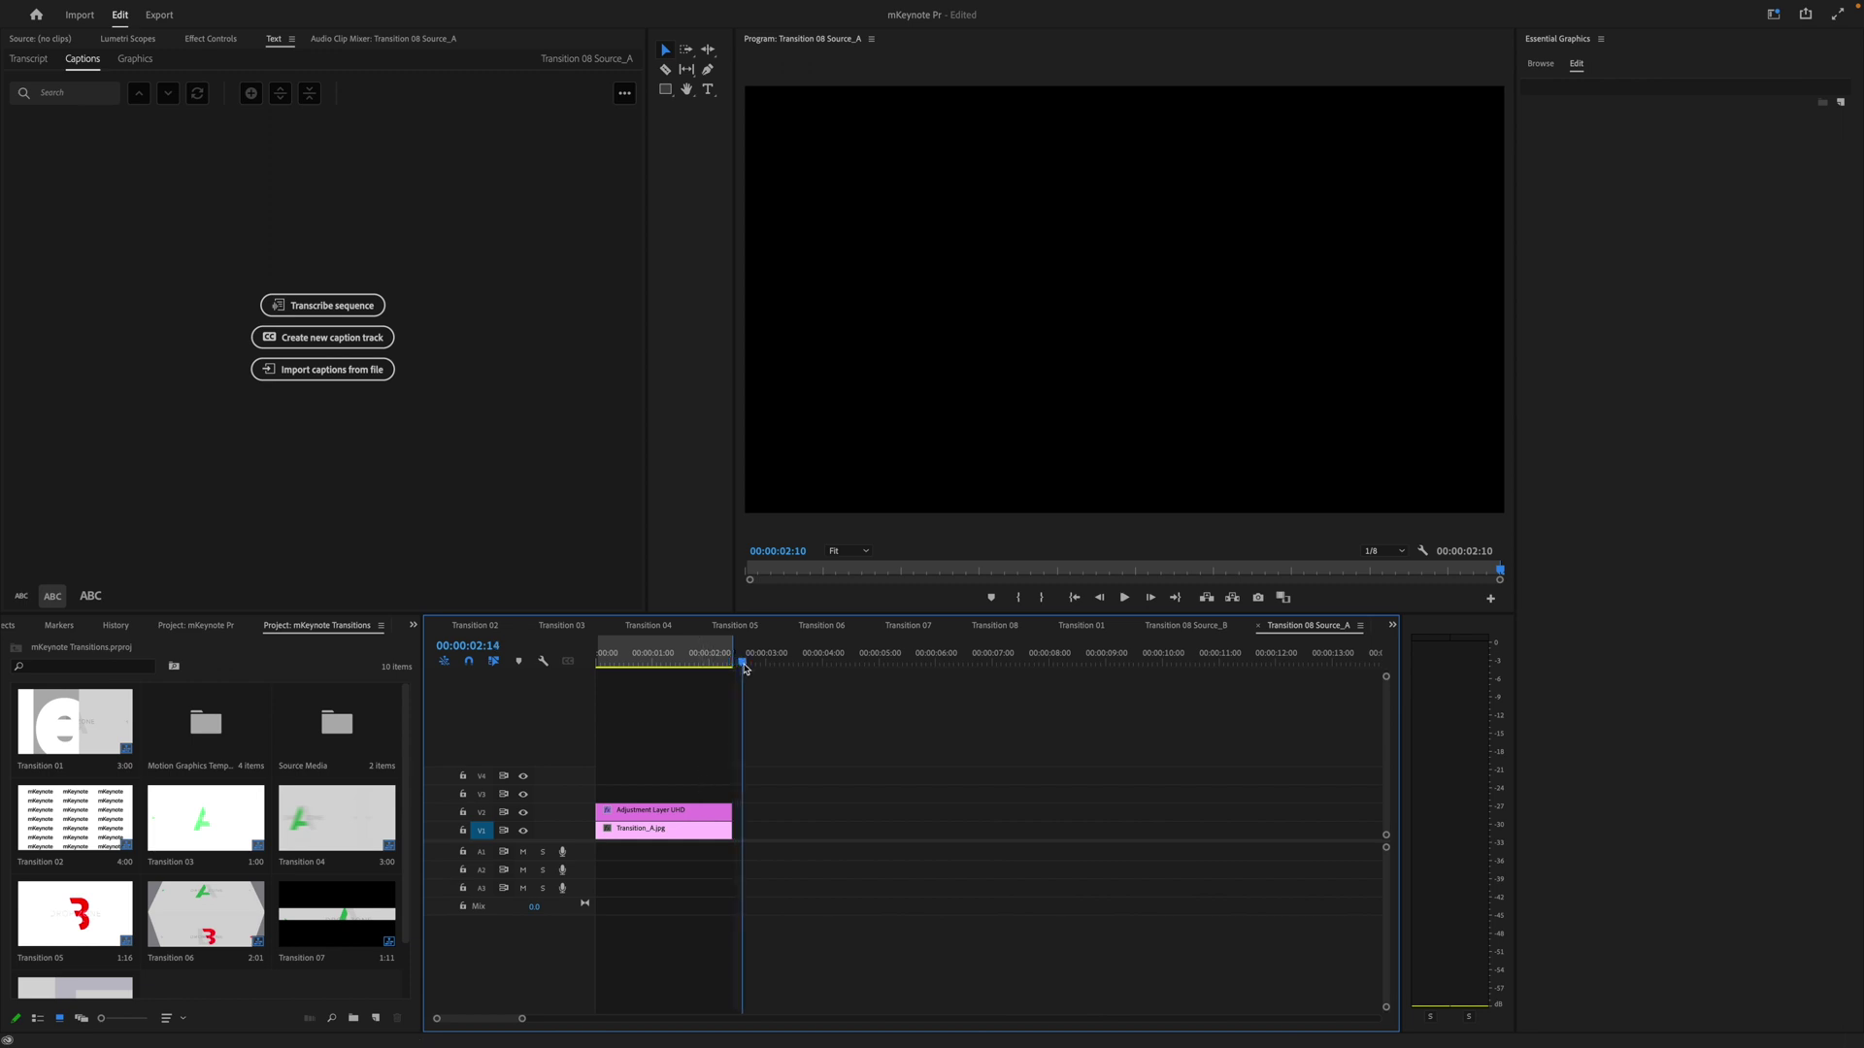
key("super+v")
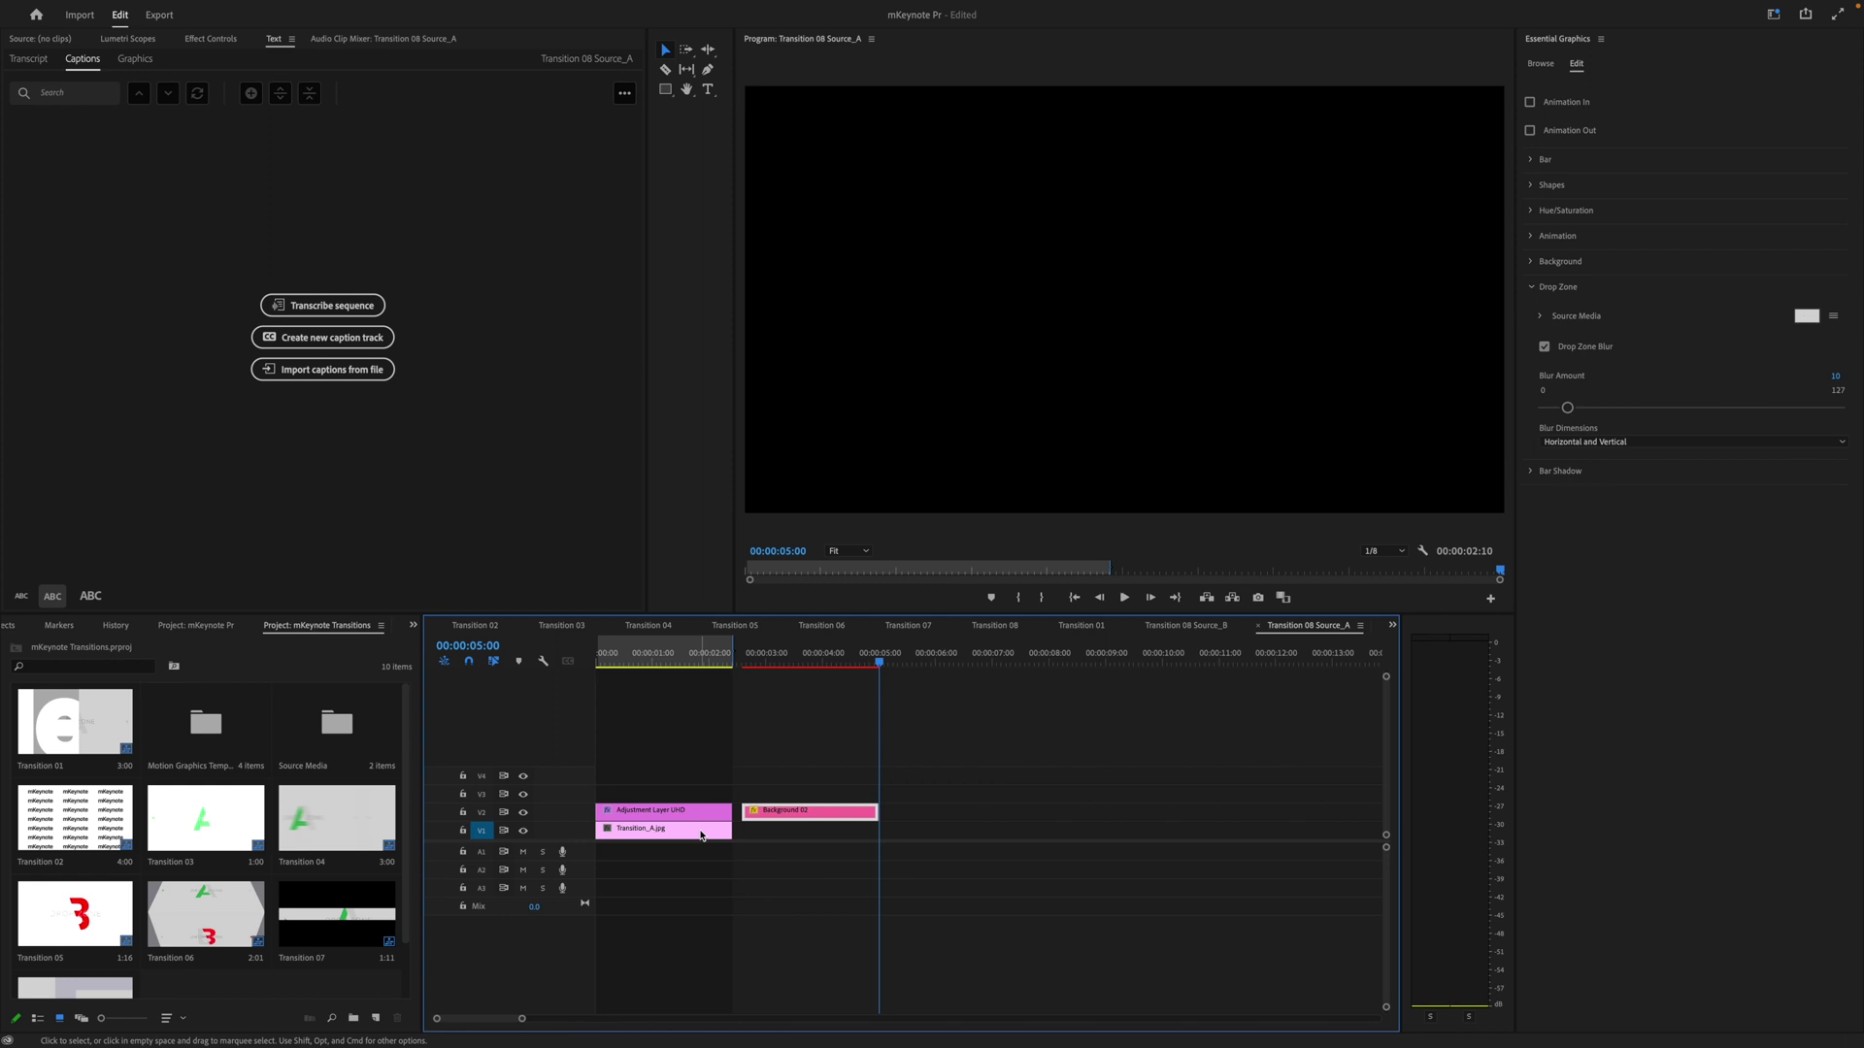
left_click(701, 835)
key("Delete")
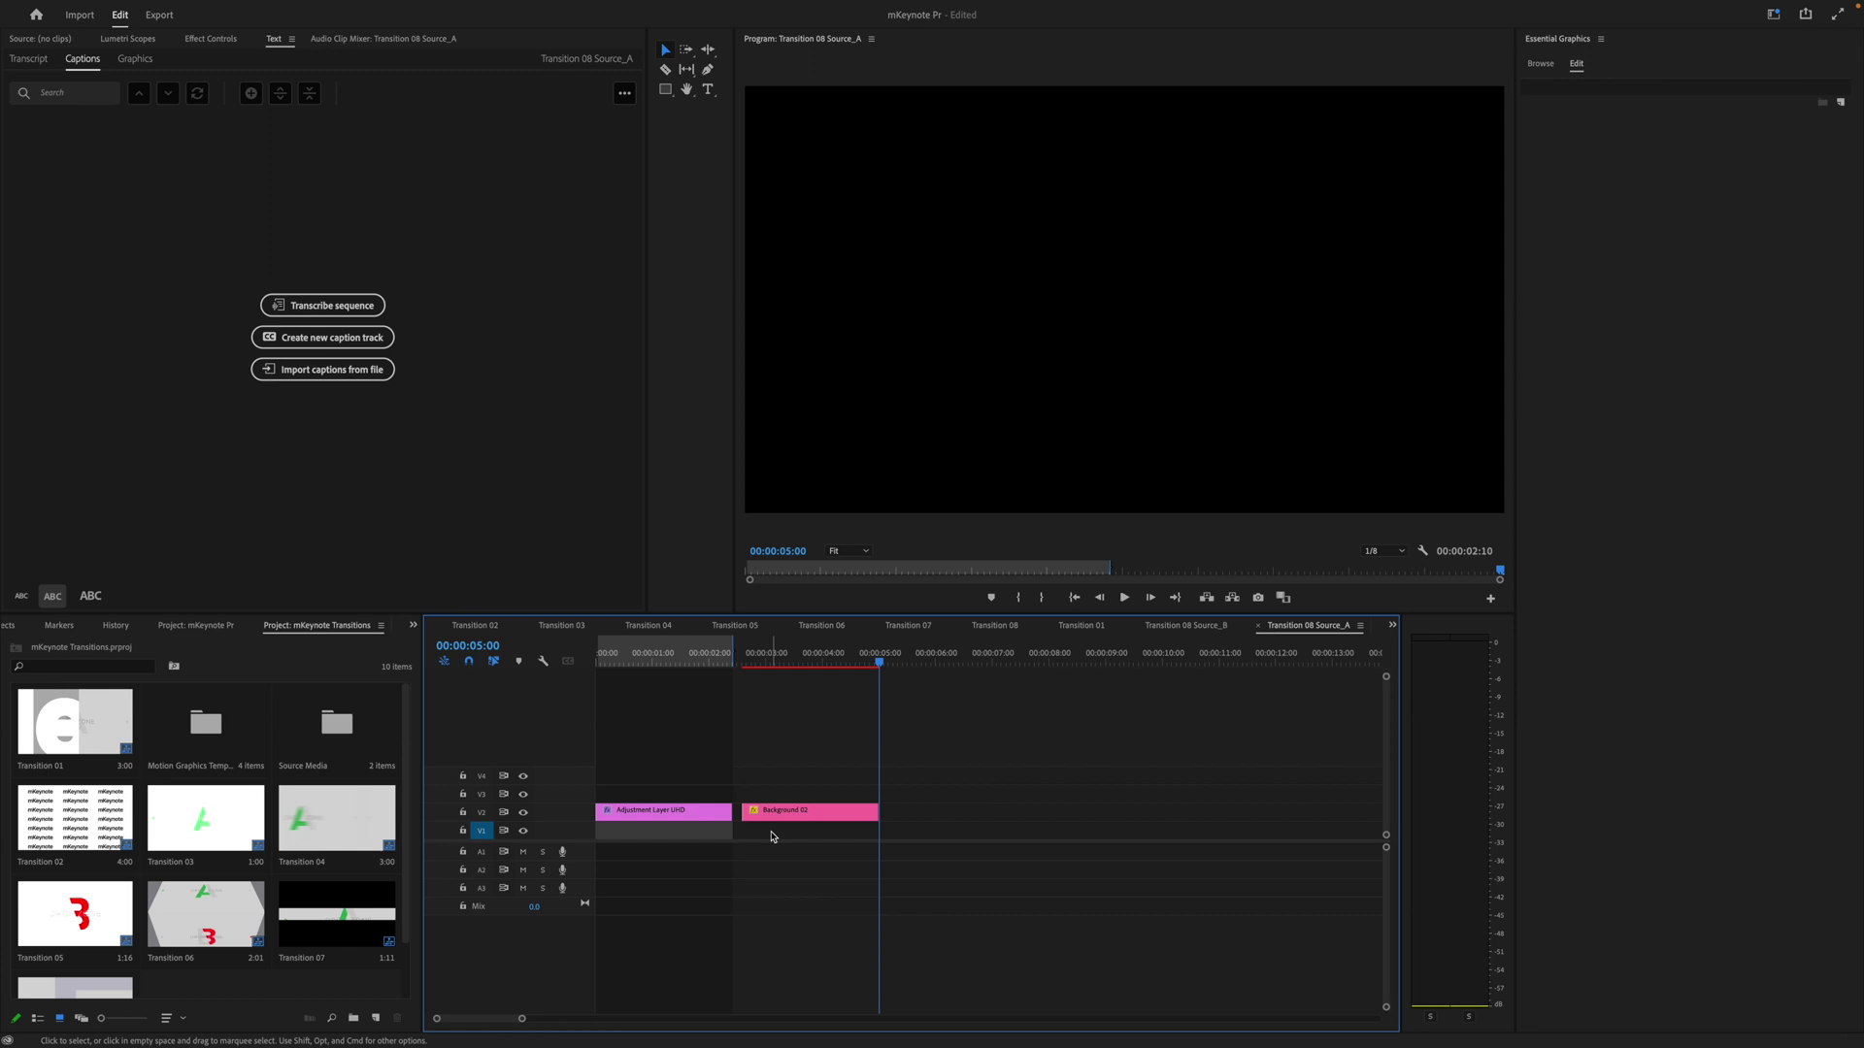
left_click_drag(775, 814, 630, 830)
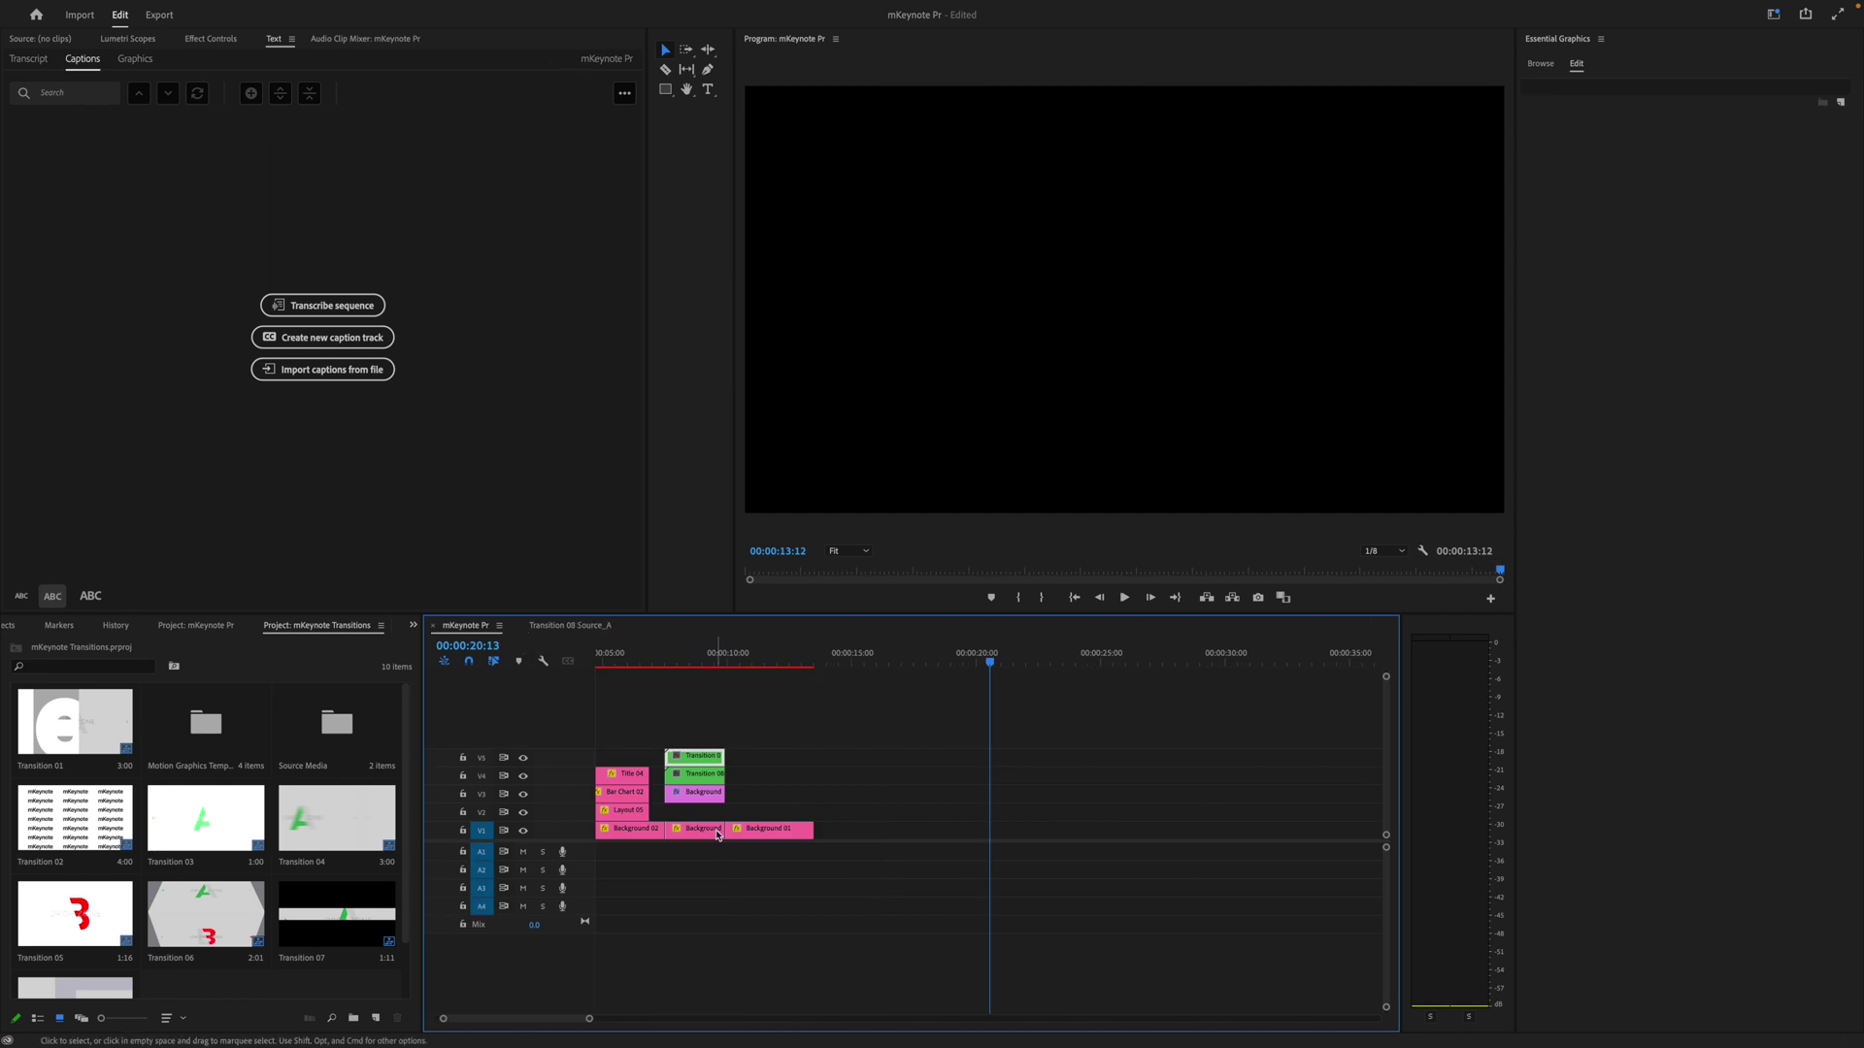
Cut the Background 01 piece beneath the transition and use it to replace Transition_B.jpg at the start of V1 in Transition 08 Source_B.
left_click(716, 831)
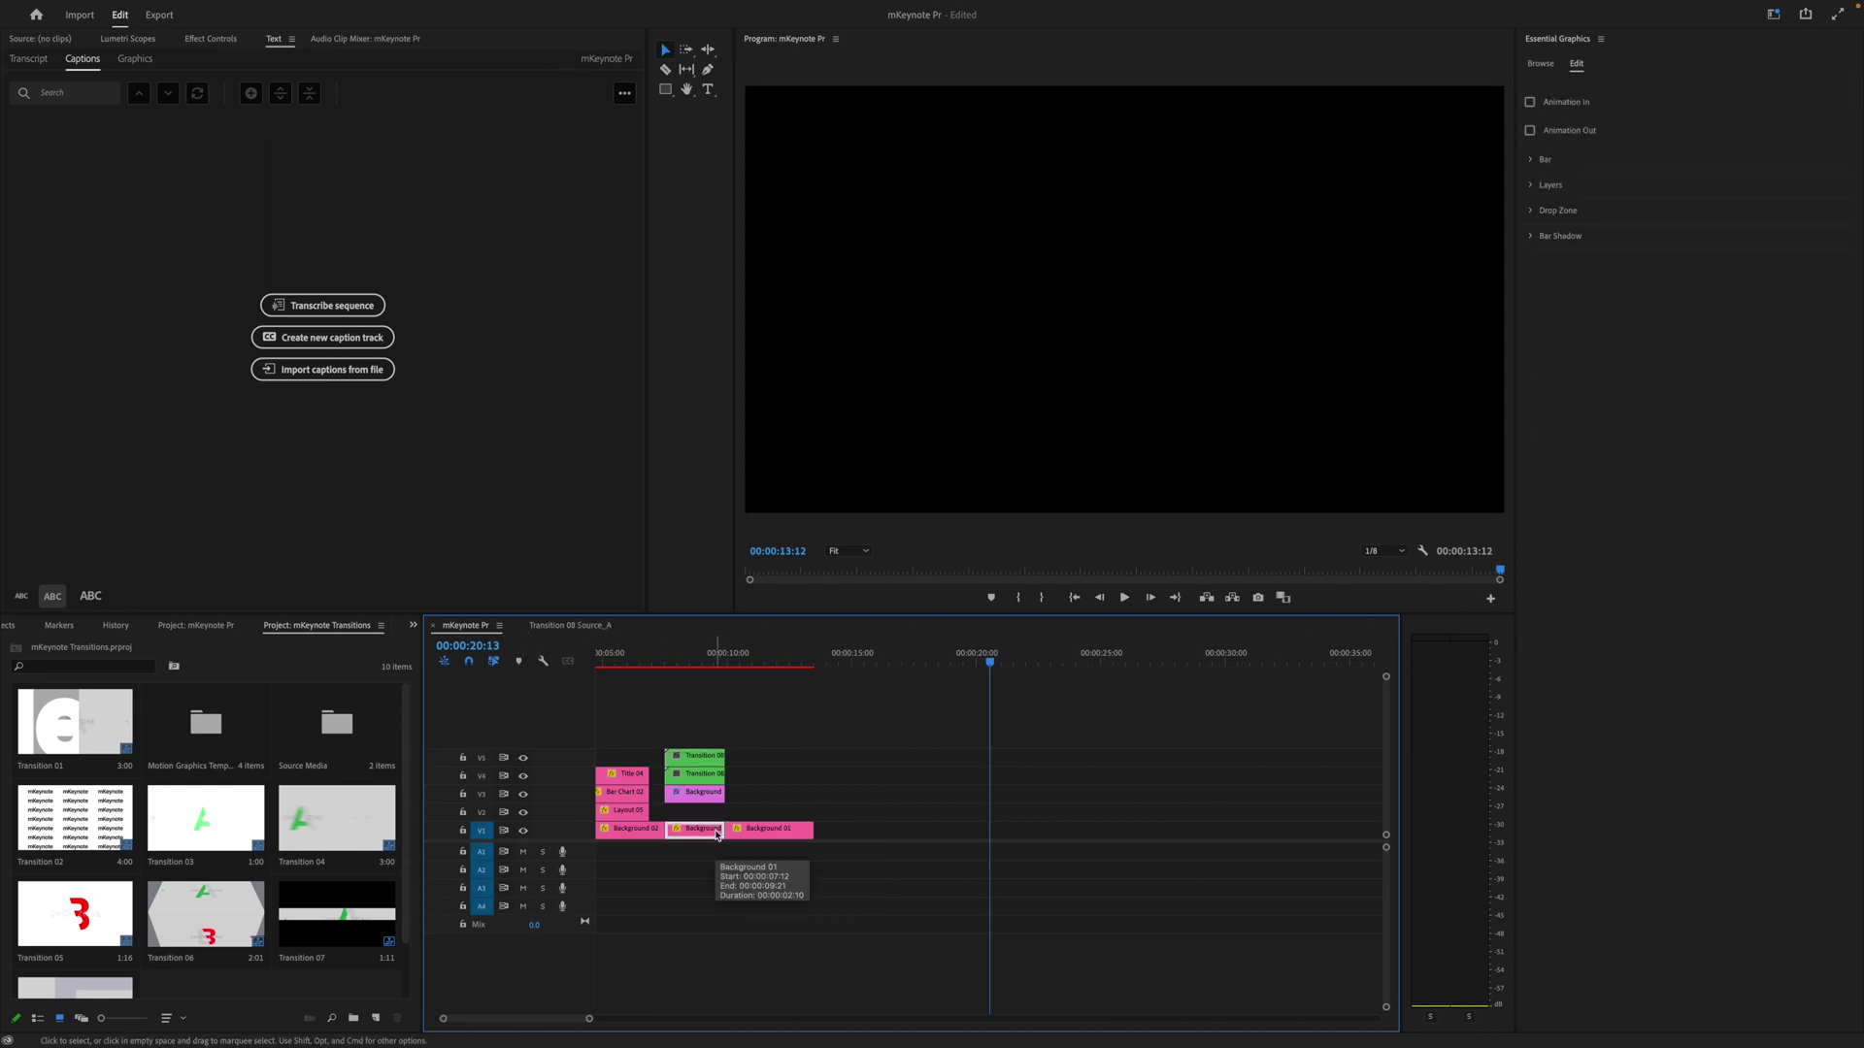
key("super+x")
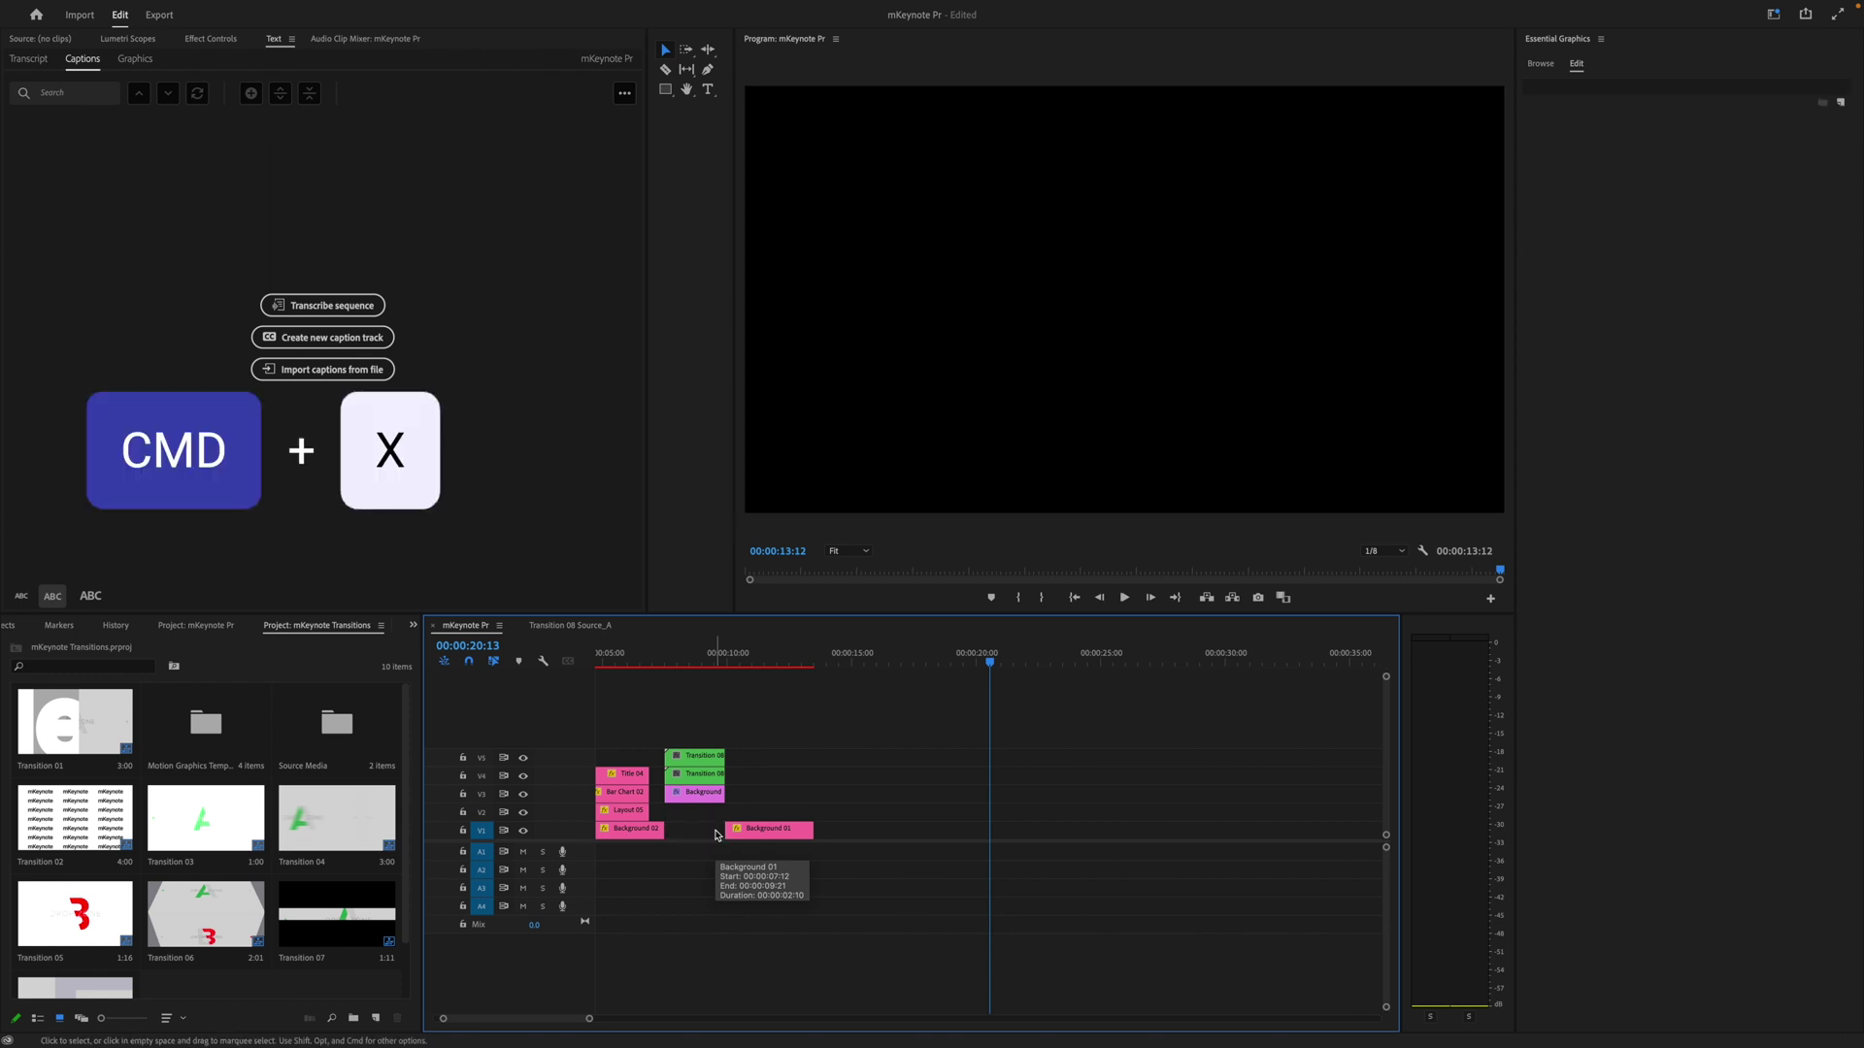
double_click(712, 762)
key("super+v")
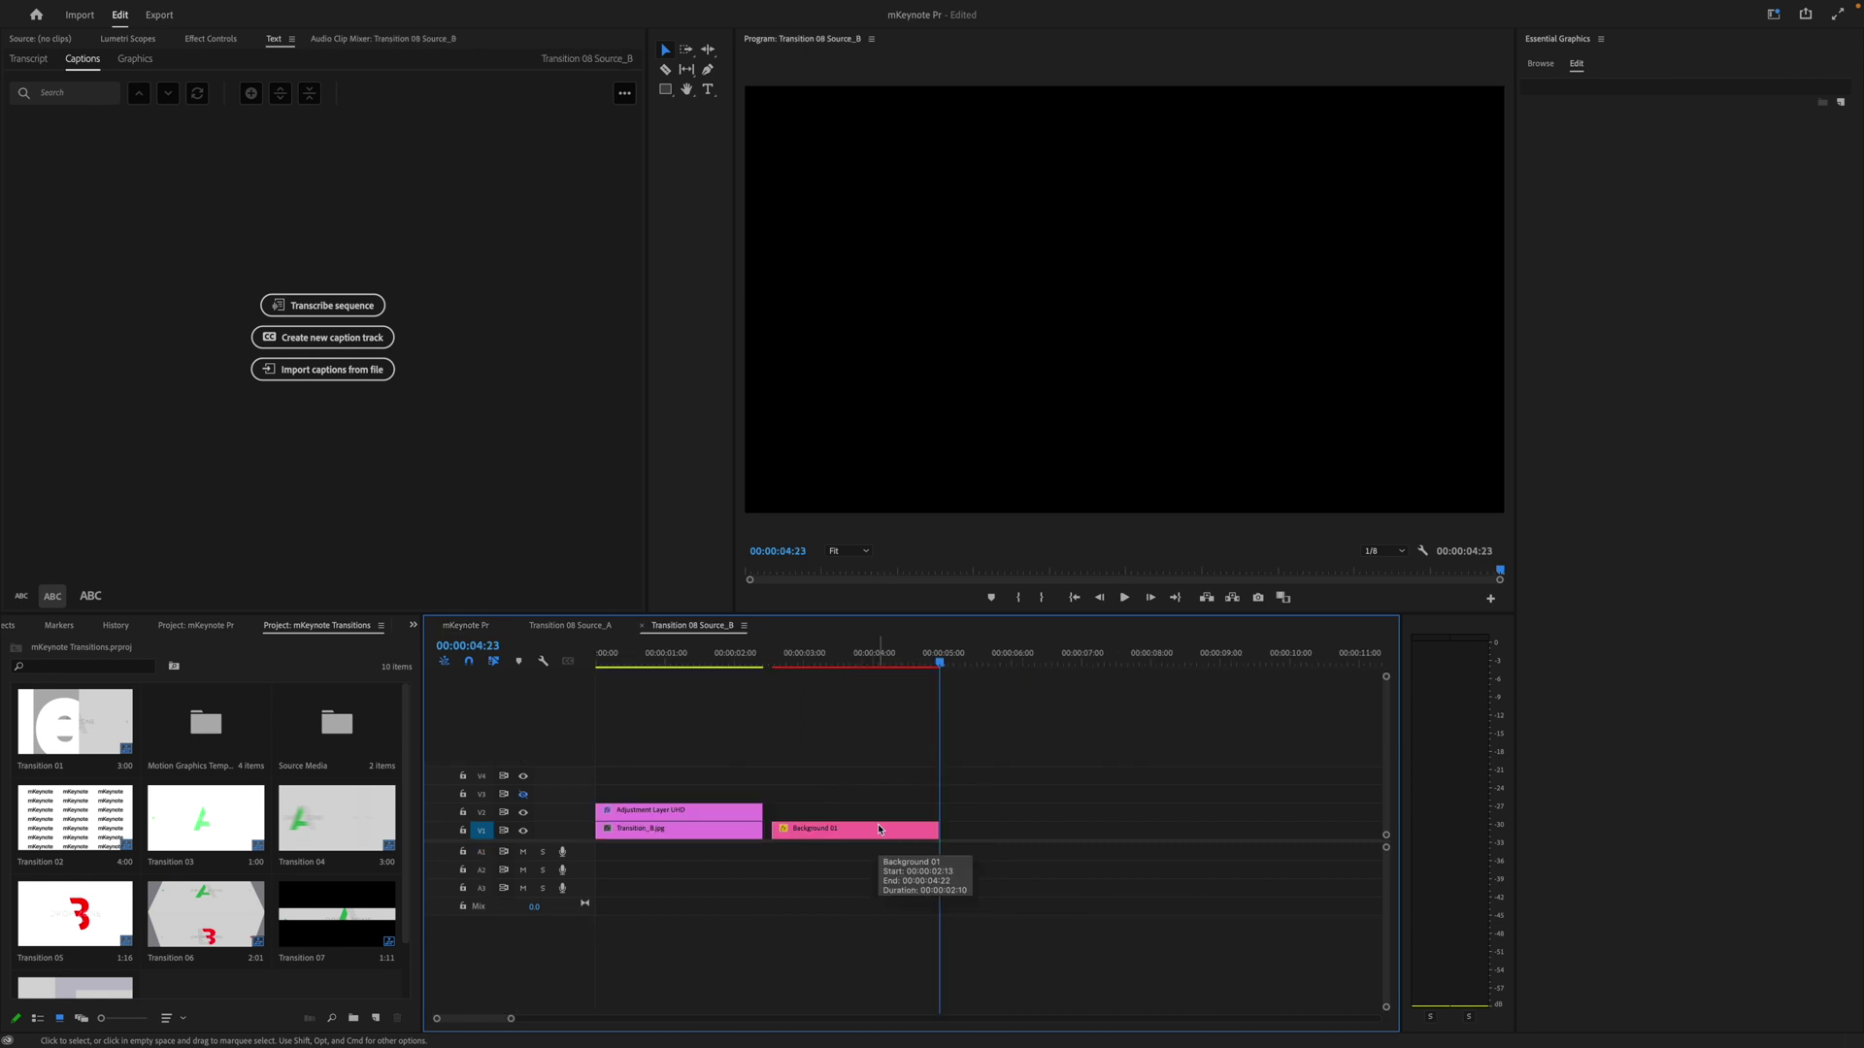
left_click(698, 831)
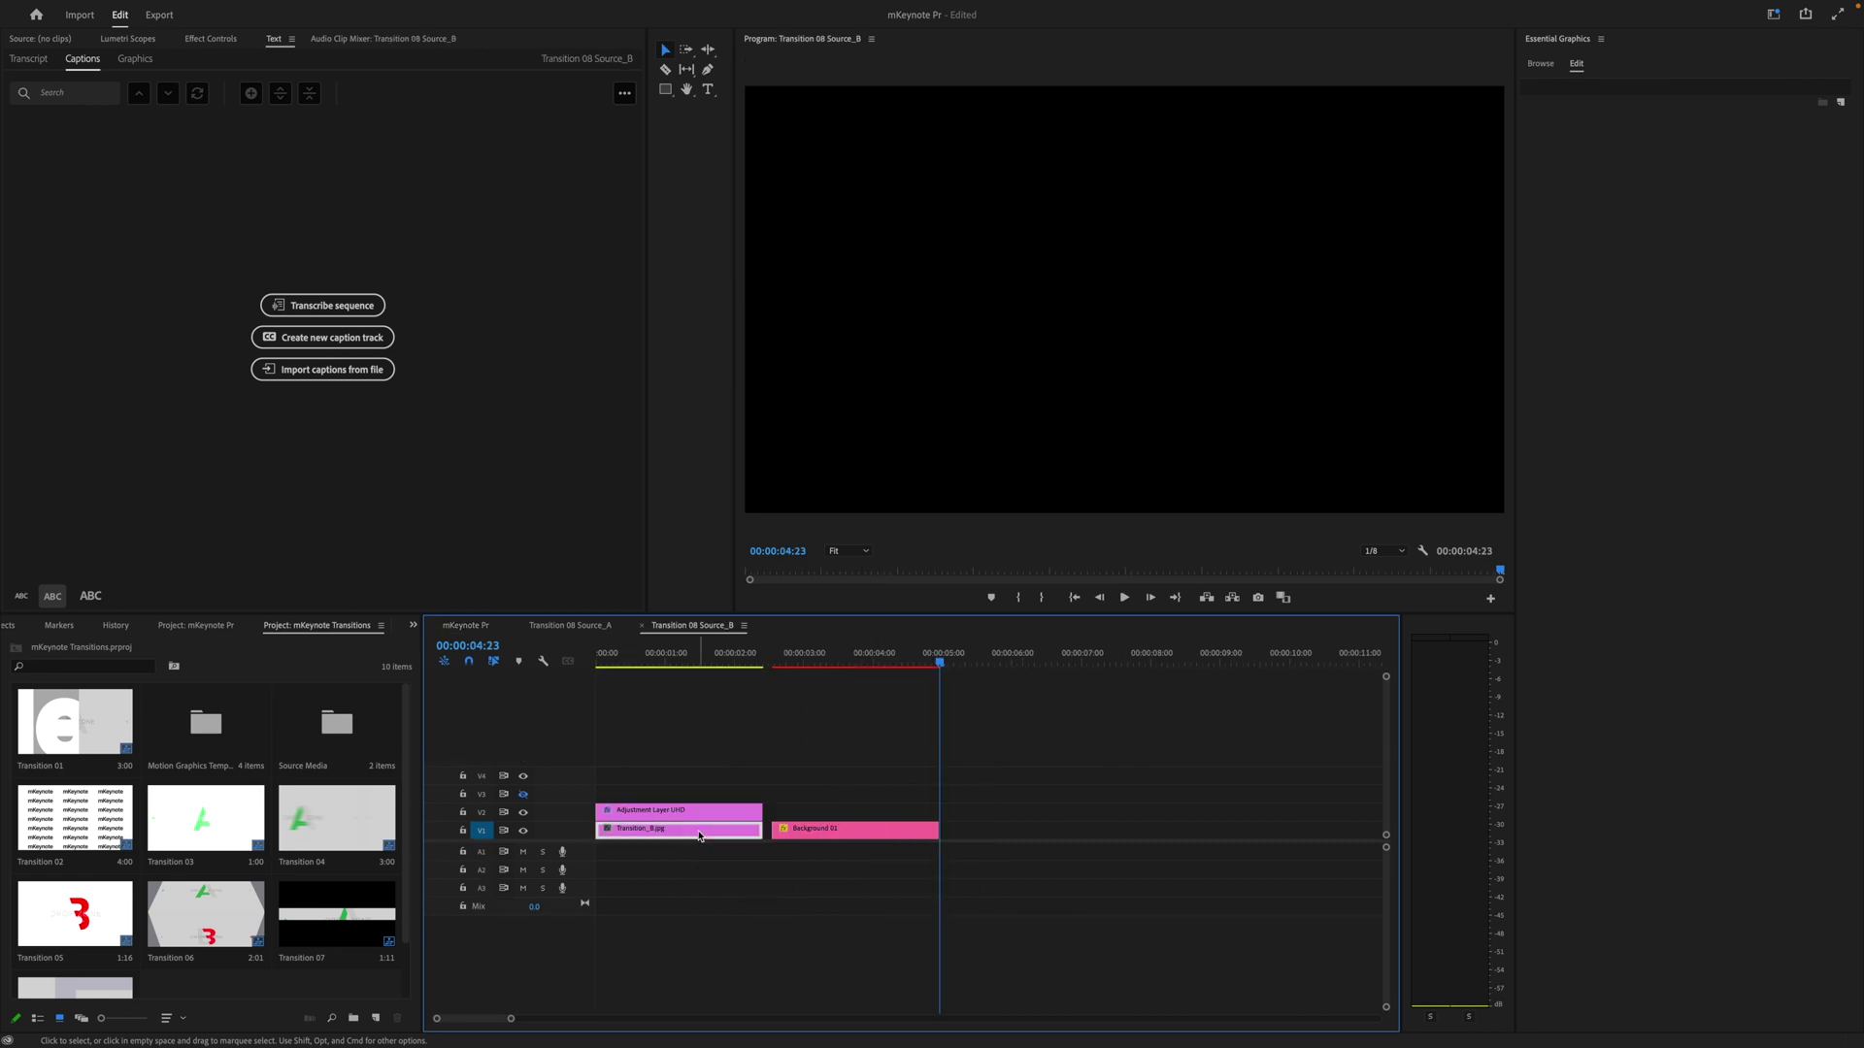
key("Delete")
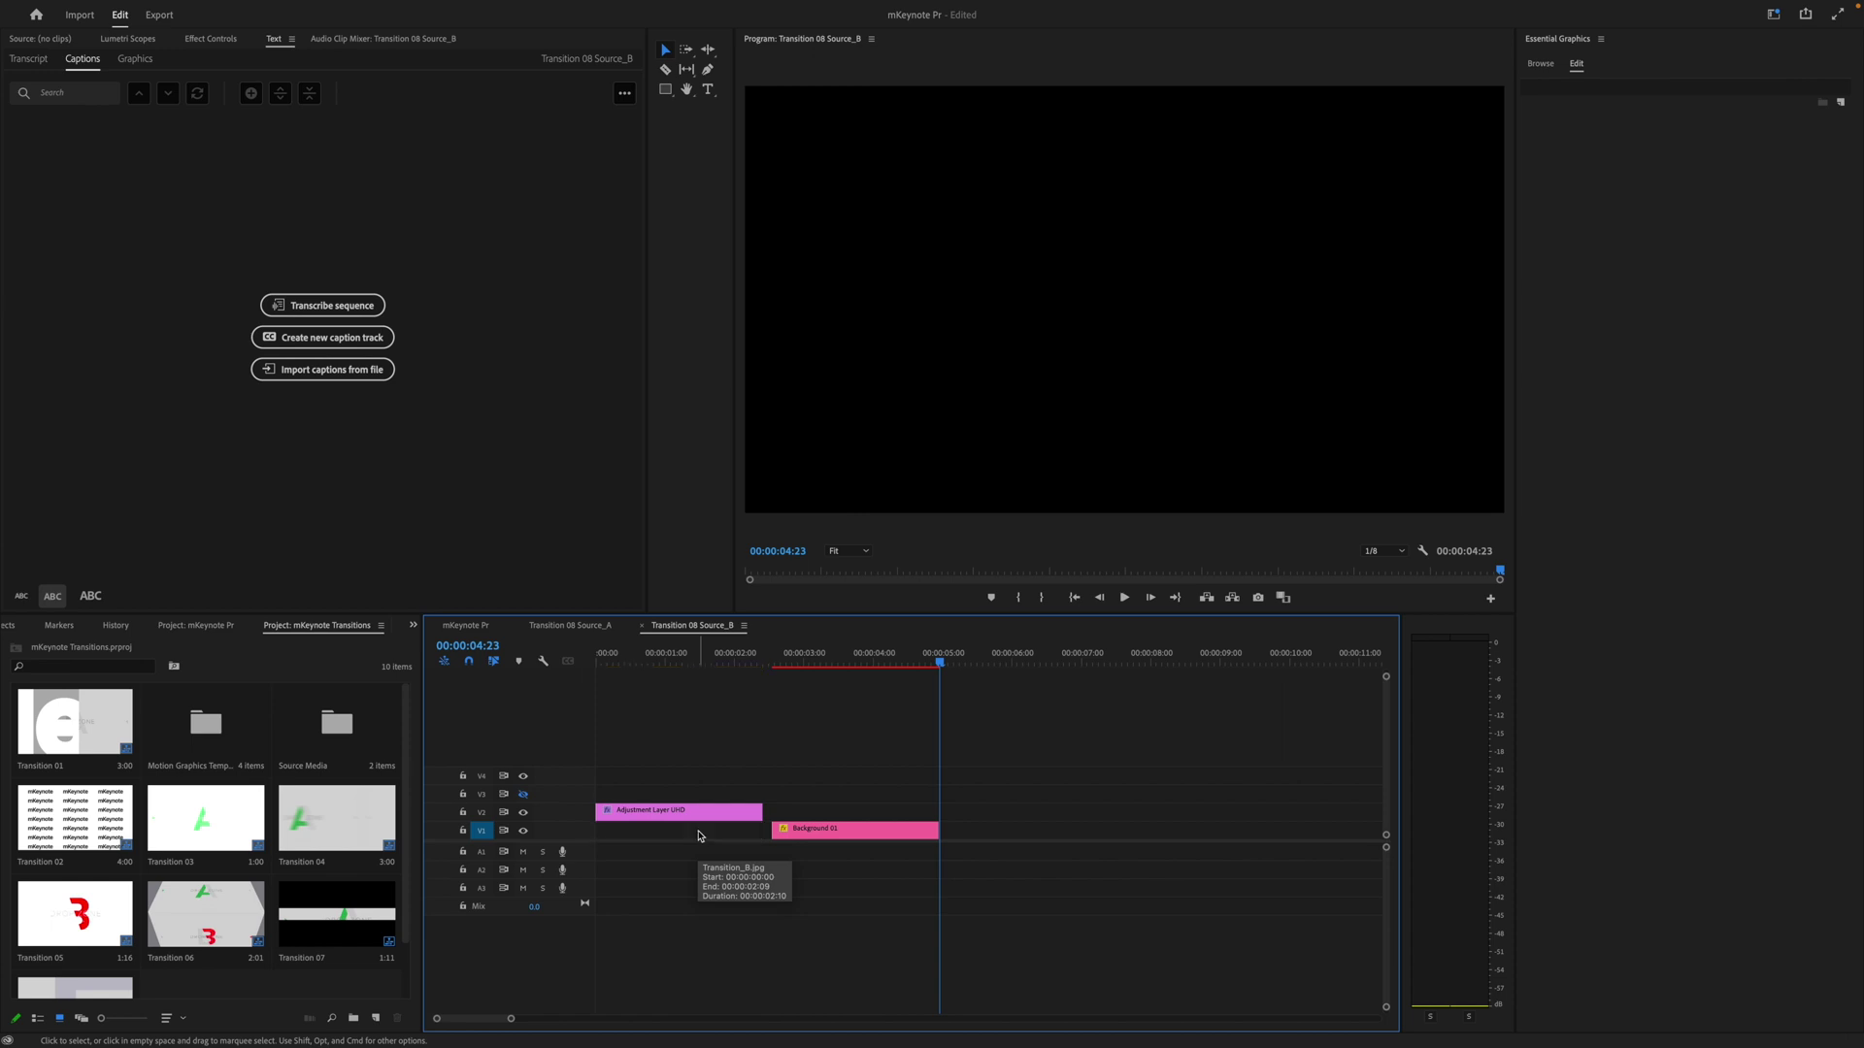
left_click_drag(843, 833, 666, 833)
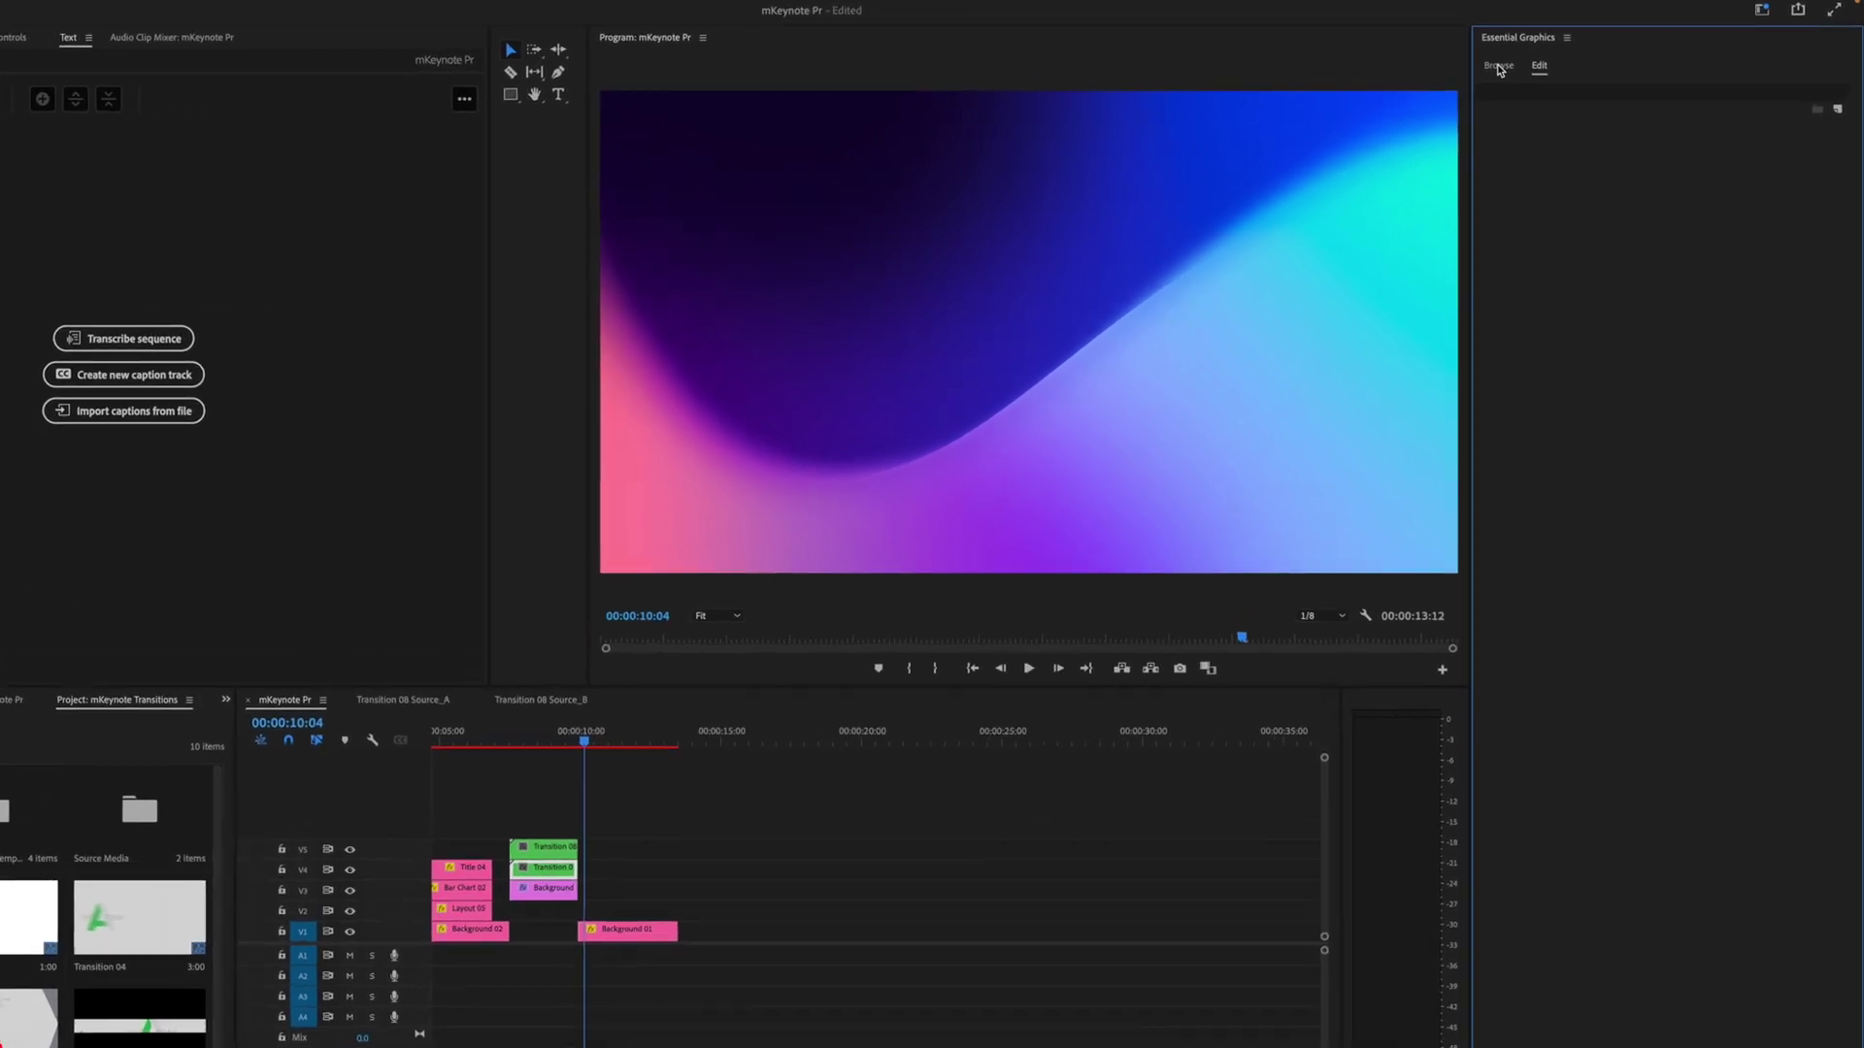
Add the Placeholders 02 template to track V2 of the mKeynote Pr sequence, above Background 01, starting at 00:00:10:04.
left_click(1497, 68)
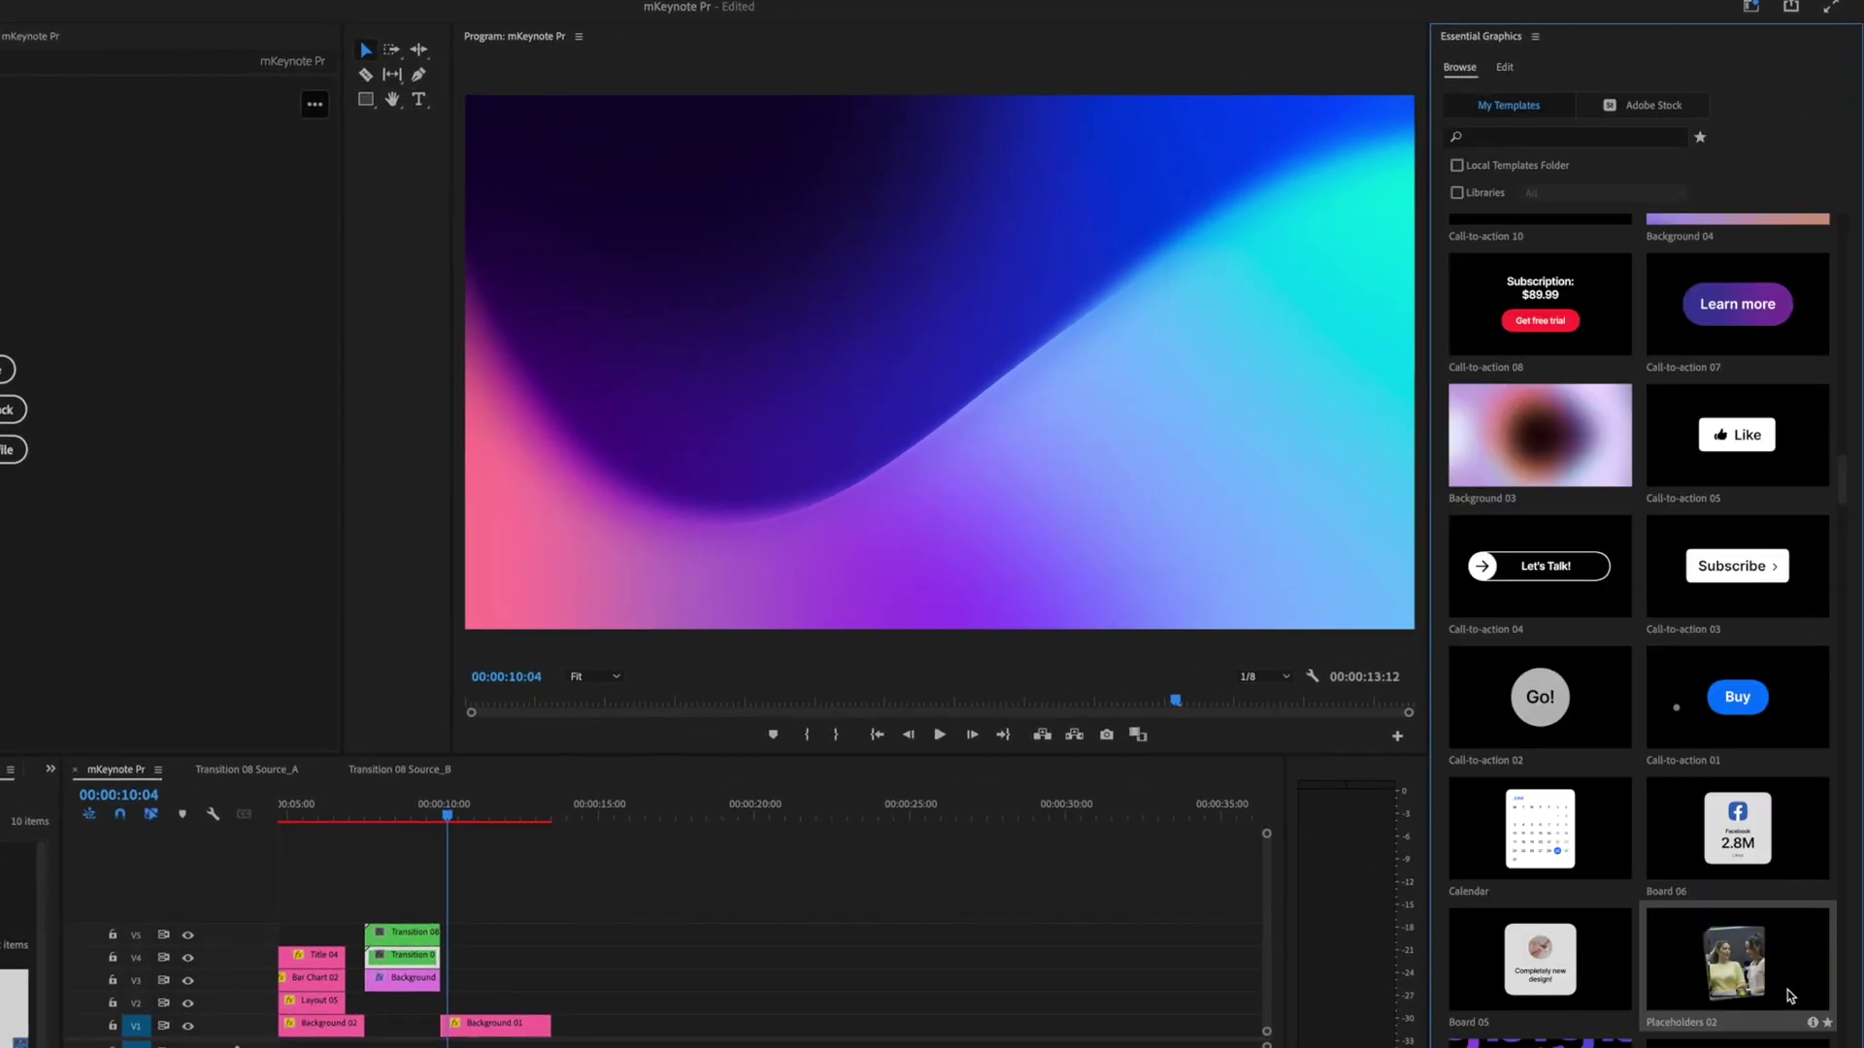
left_click_drag(1789, 995, 456, 1000)
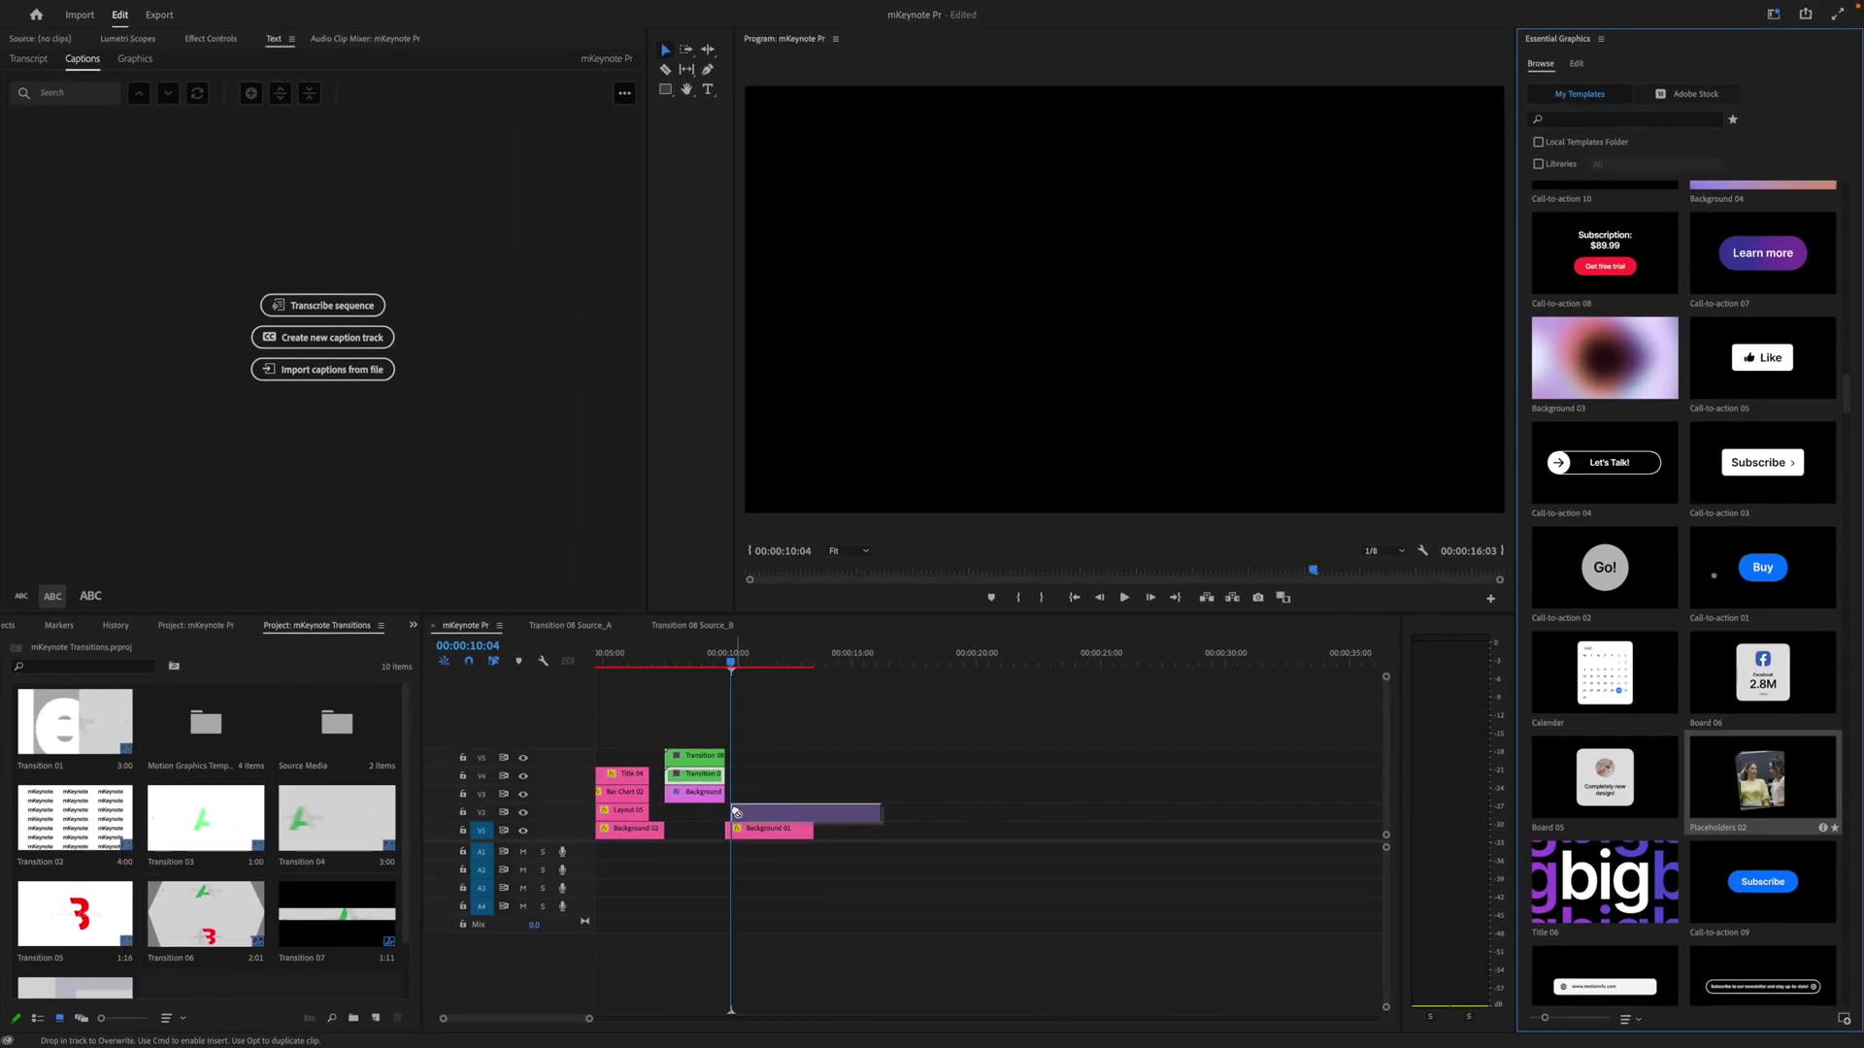
left_click_drag(735, 812, 735, 811)
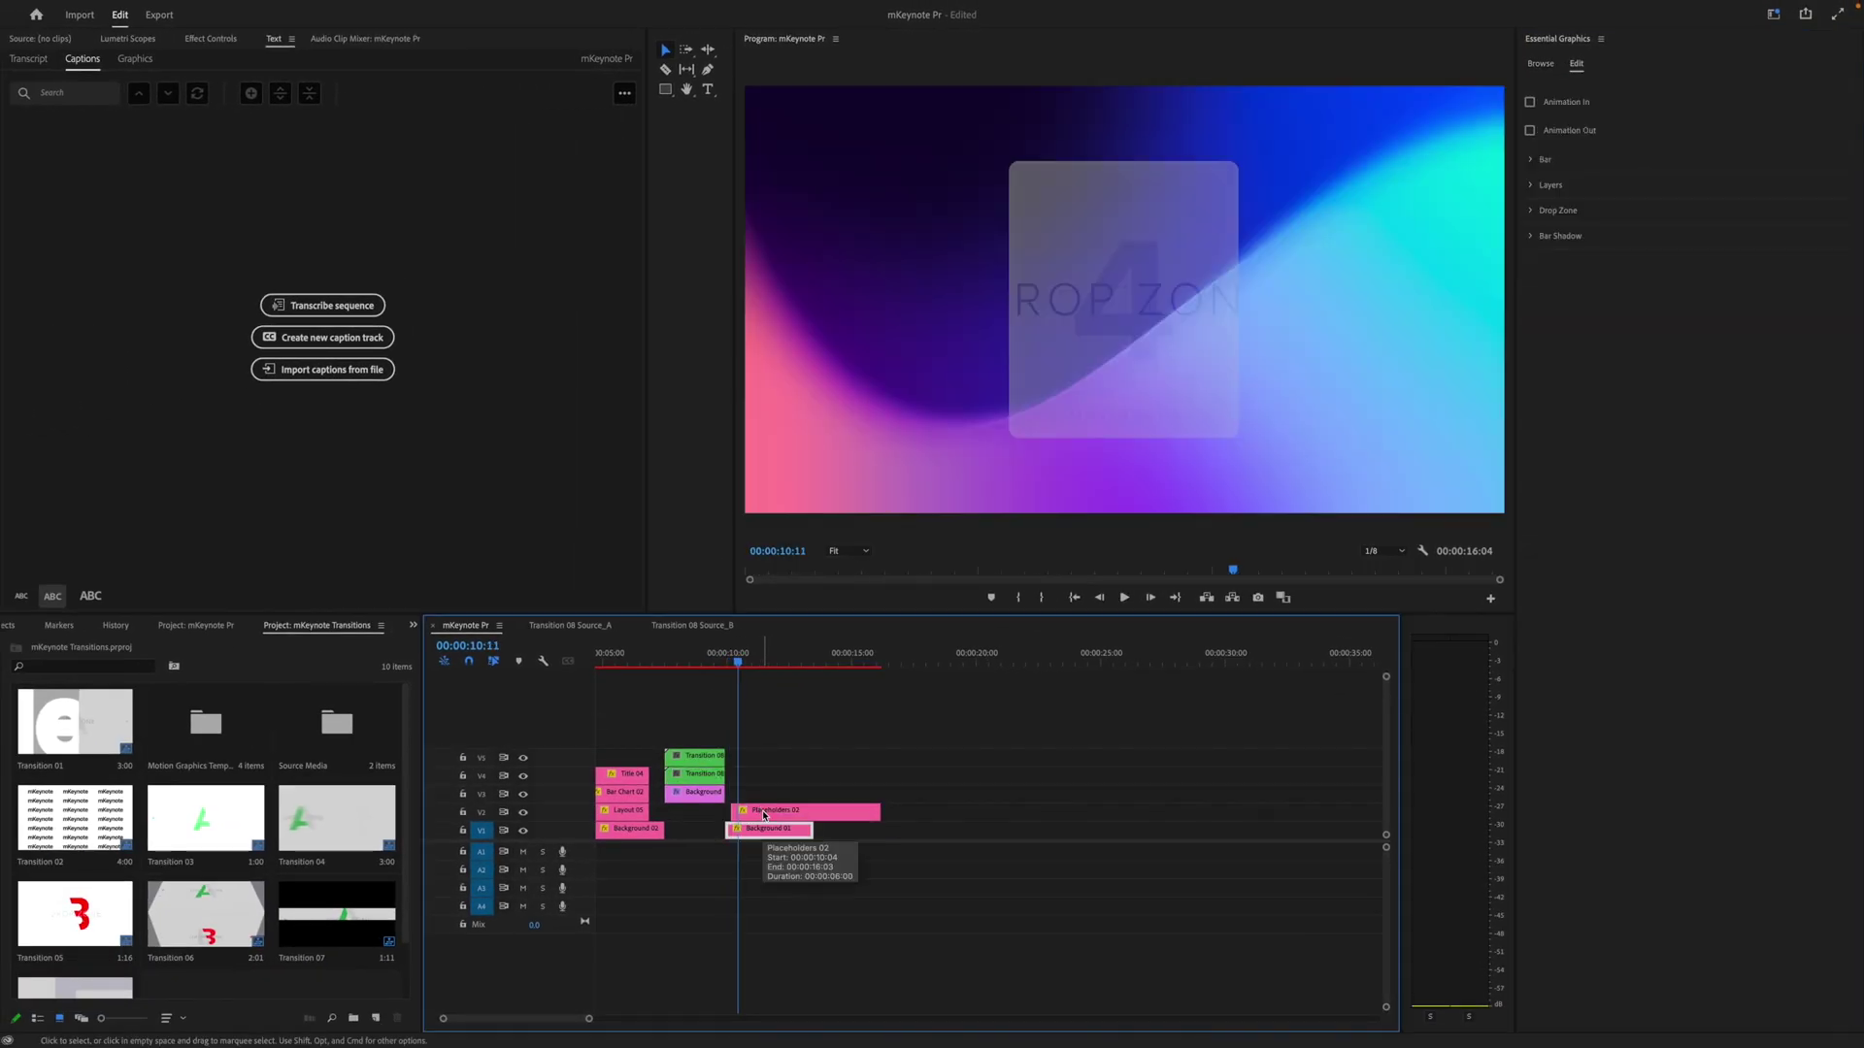
Fill Drop Zone 1 of the Placeholders 02 clip with 512 2.png and set the image's scale to 95%.
left_click(764, 816)
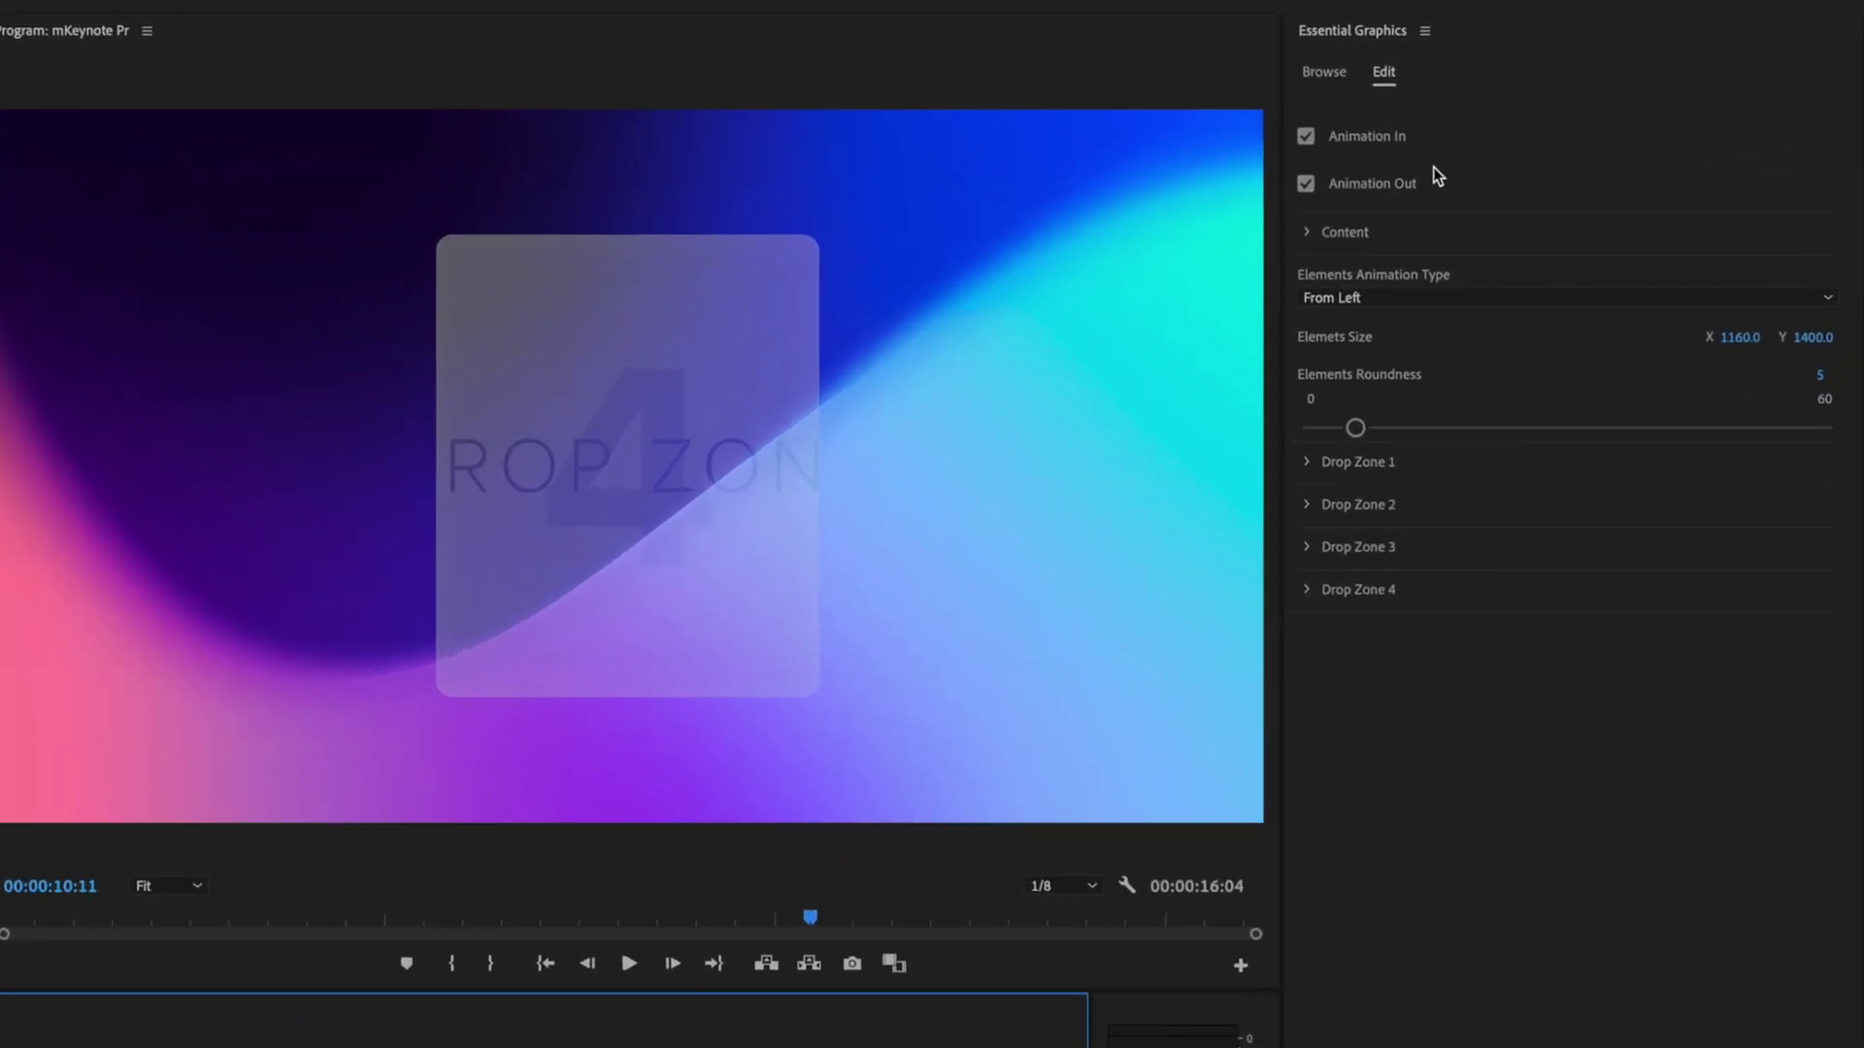
left_click(1308, 464)
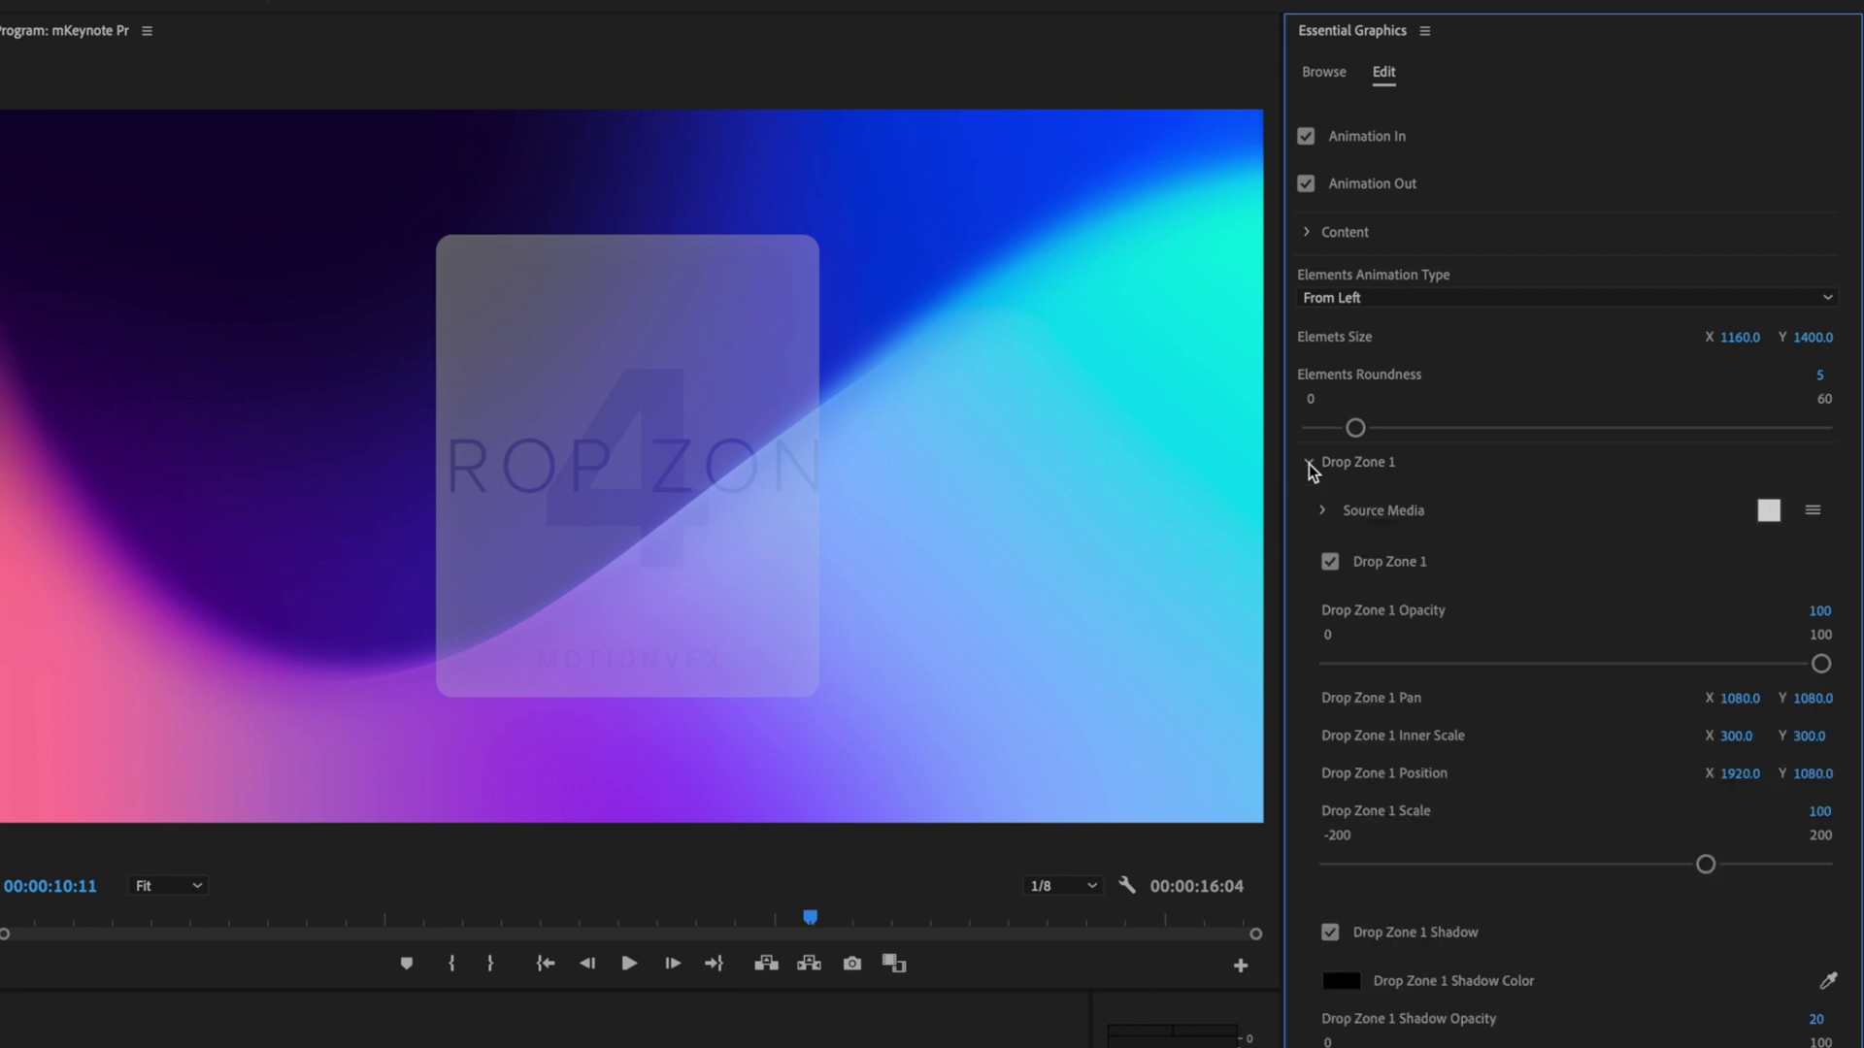
left_click(1324, 511)
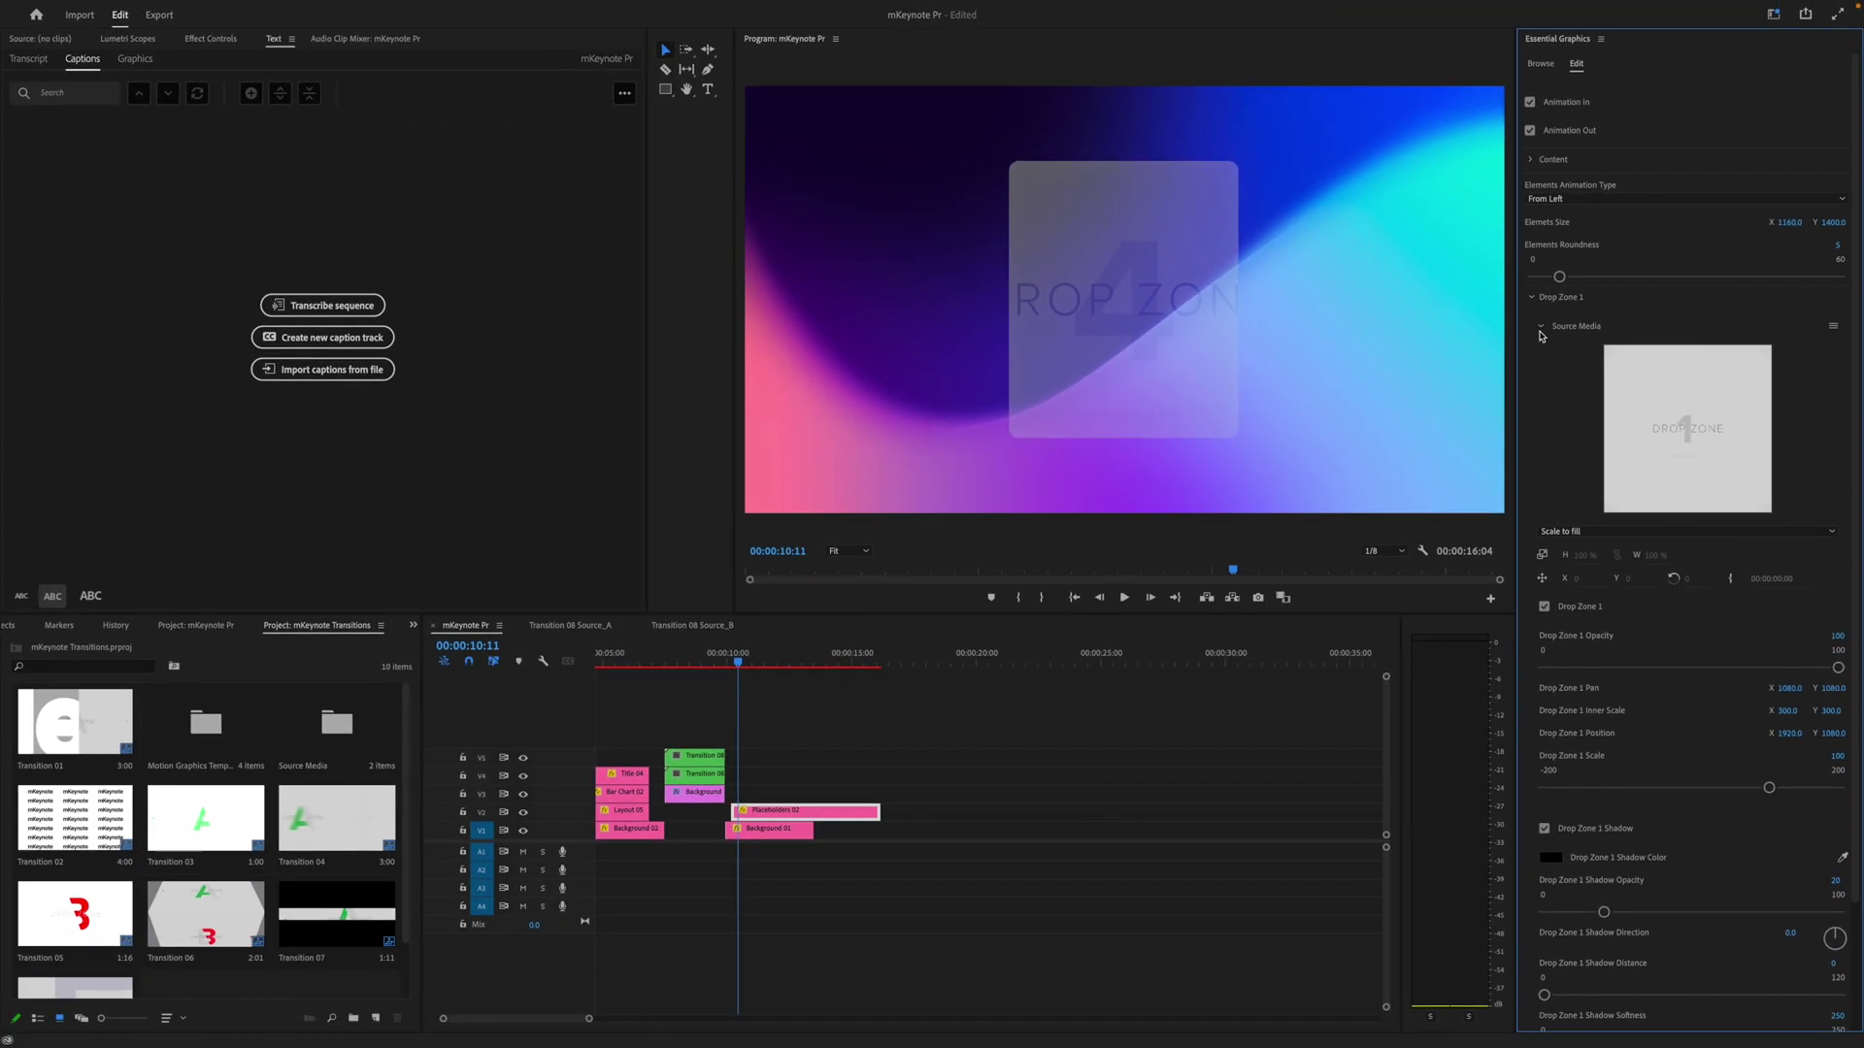
left_click(196, 625)
left_click(39, 706)
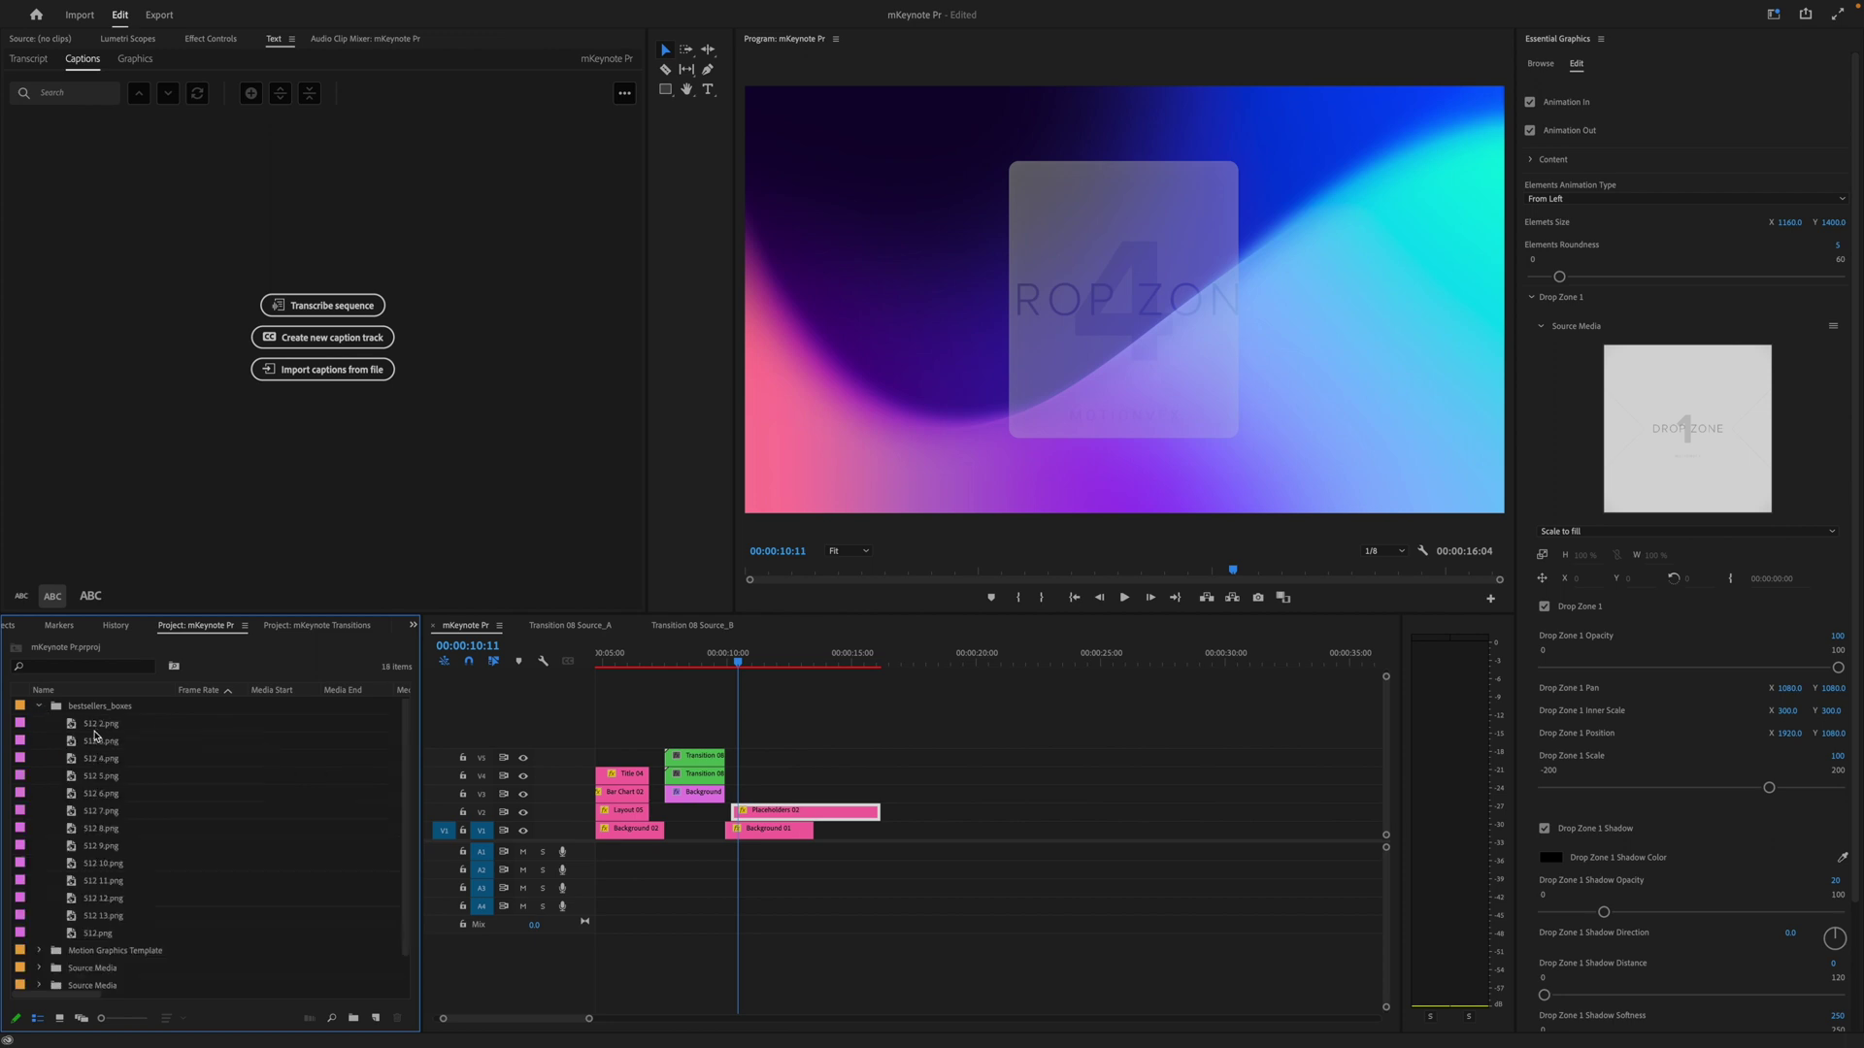
left_click_drag(71, 728, 1718, 432)
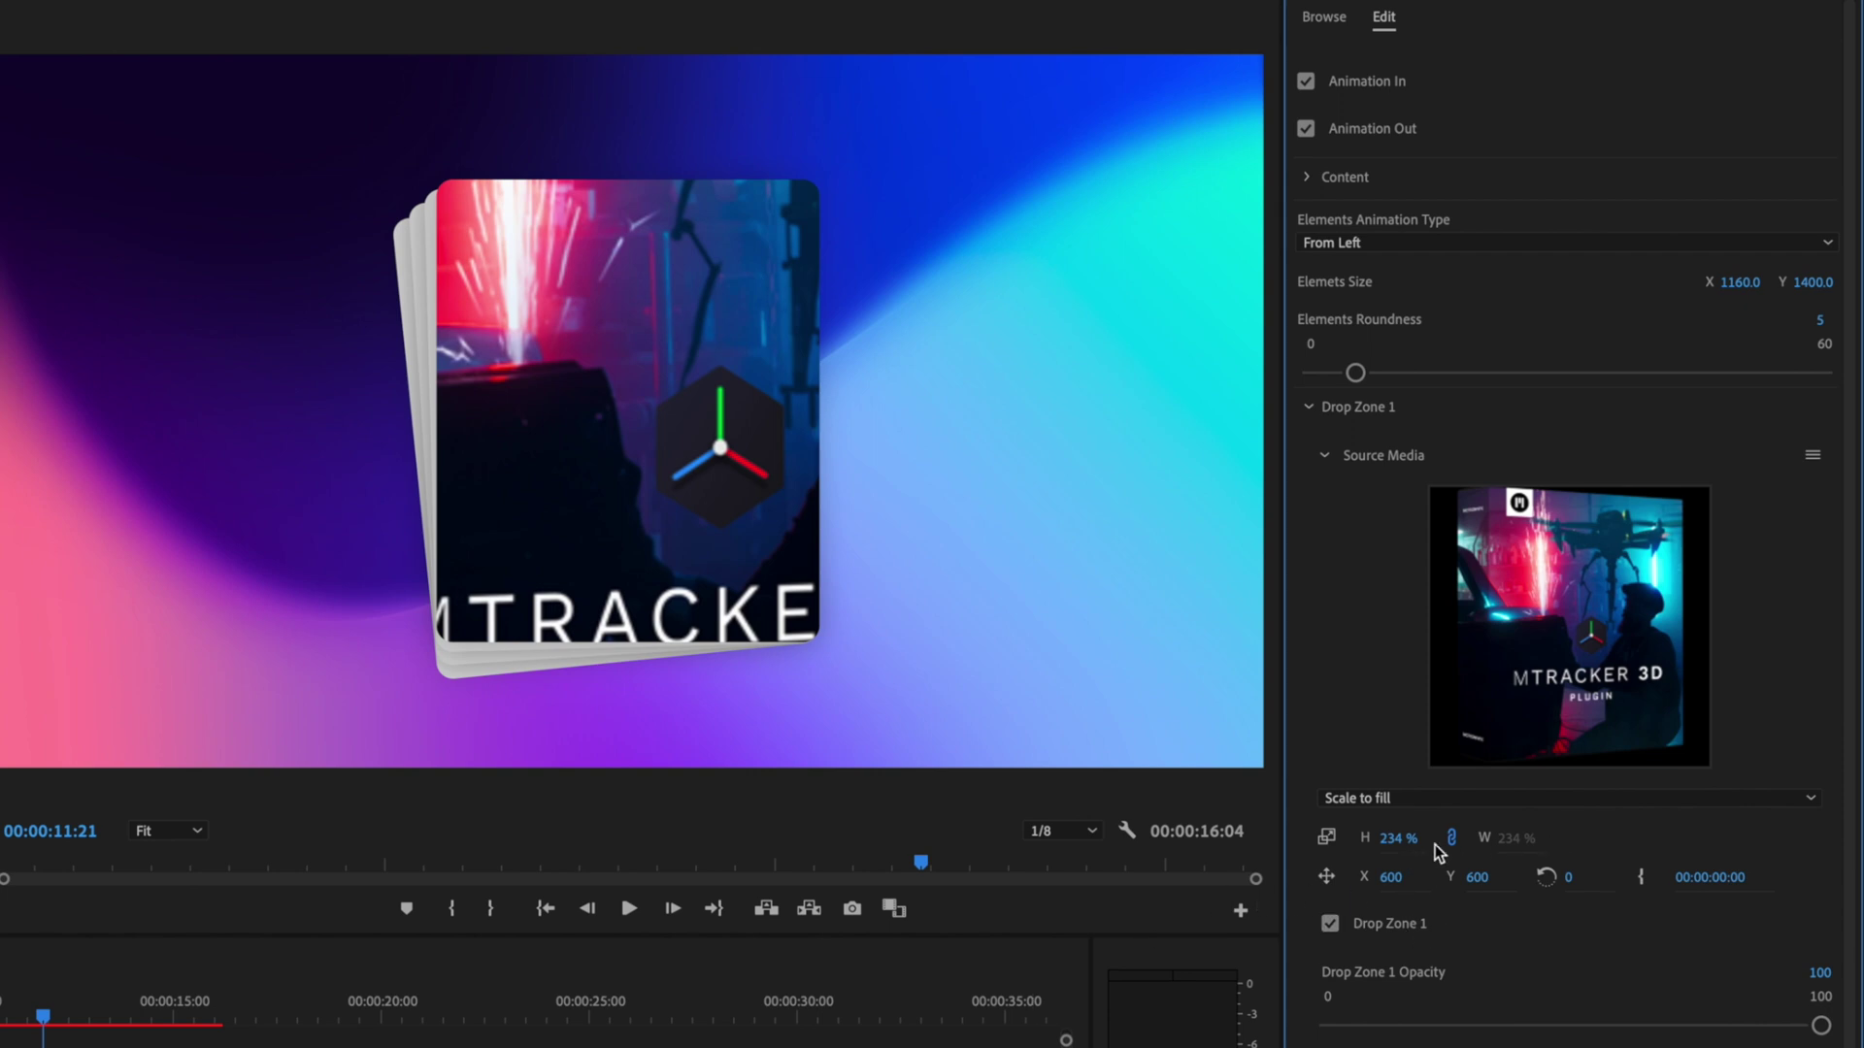
left_click_drag(1417, 841, 1393, 839)
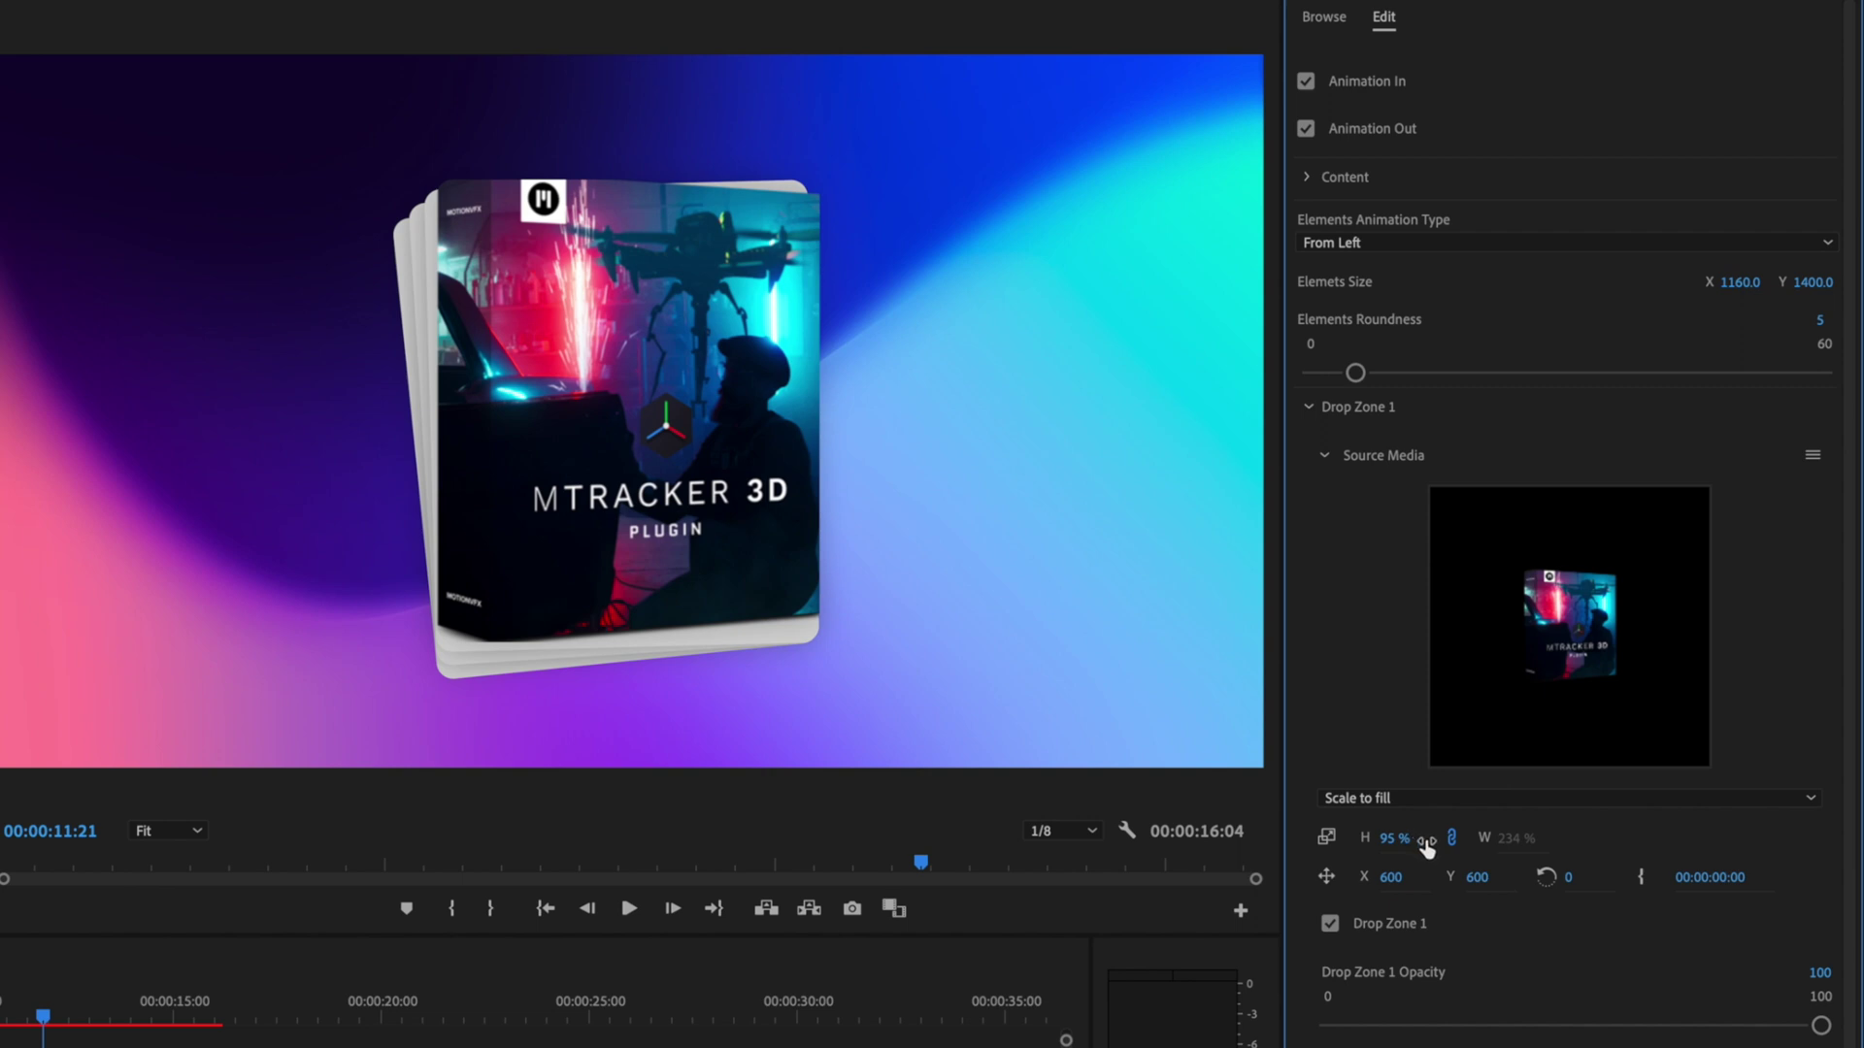
Fill Drop Zone 2 of the Placeholders 02 clip with 512 3.png and set the image's scale to 95%.
left_click(1308, 408)
left_click(1308, 450)
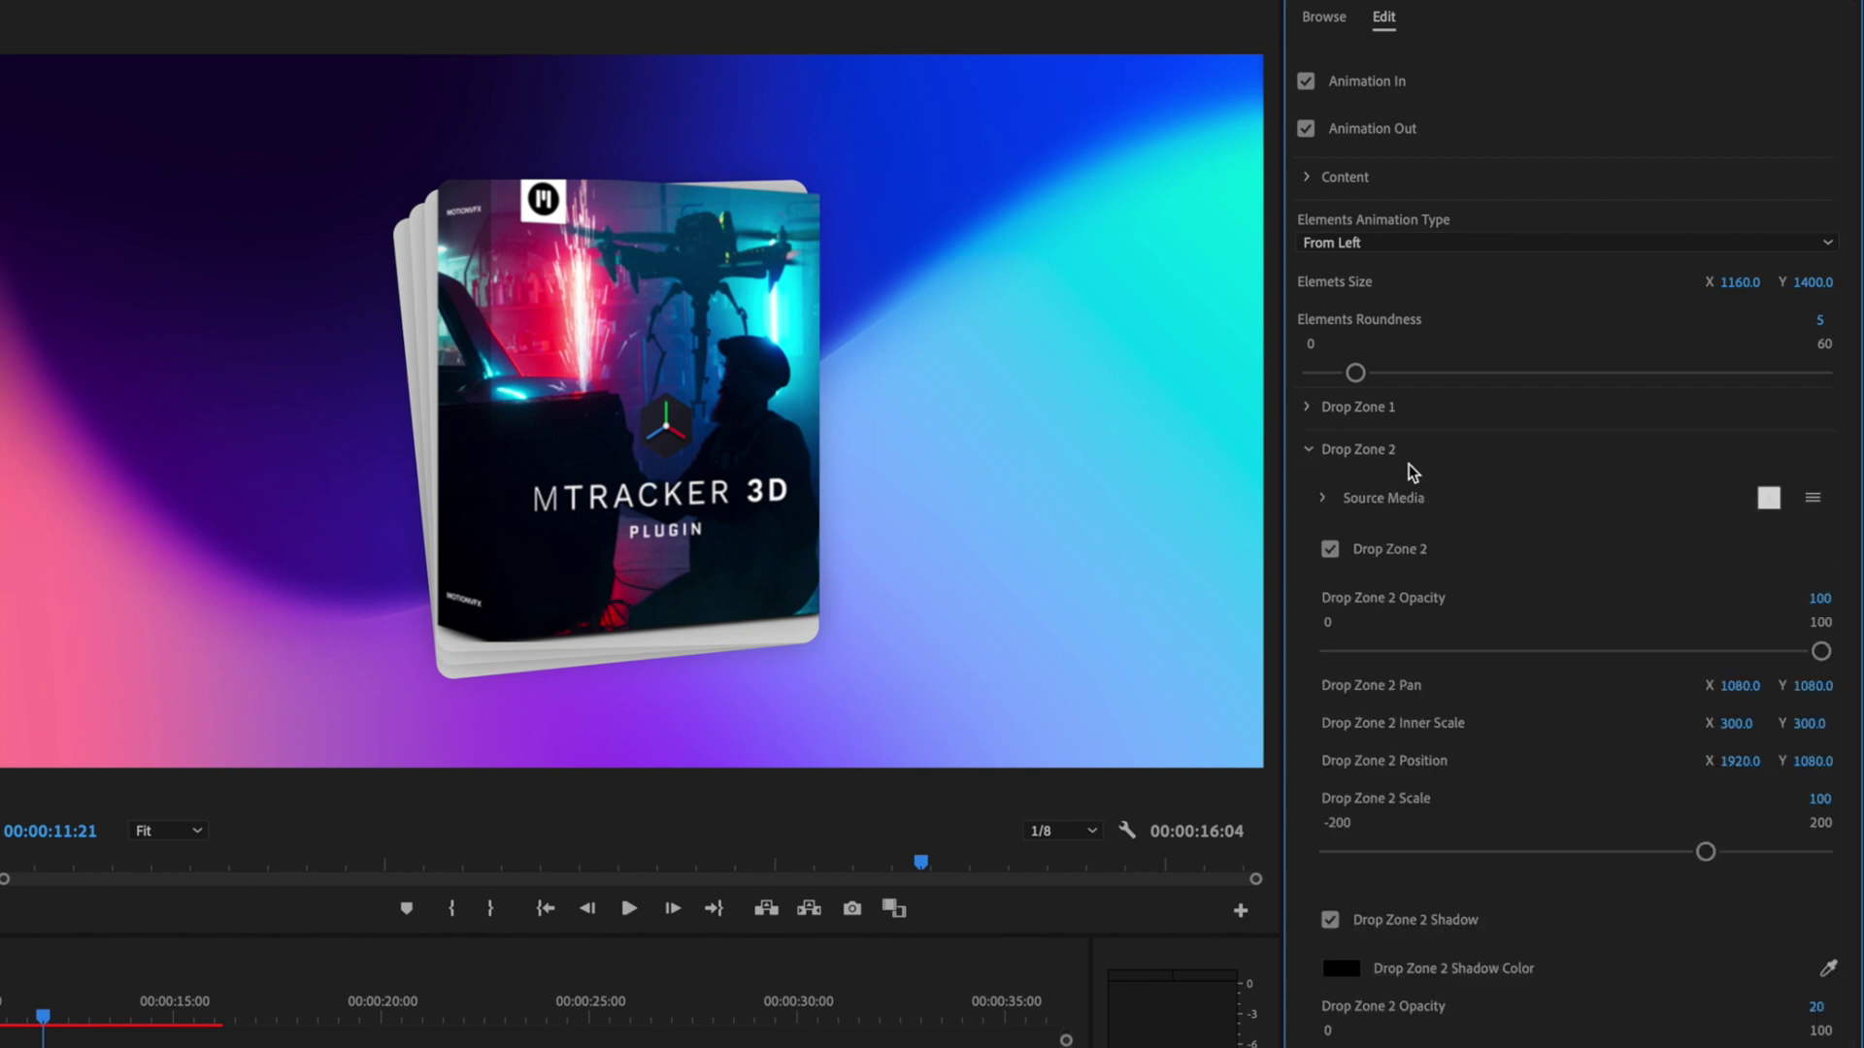
left_click(1322, 499)
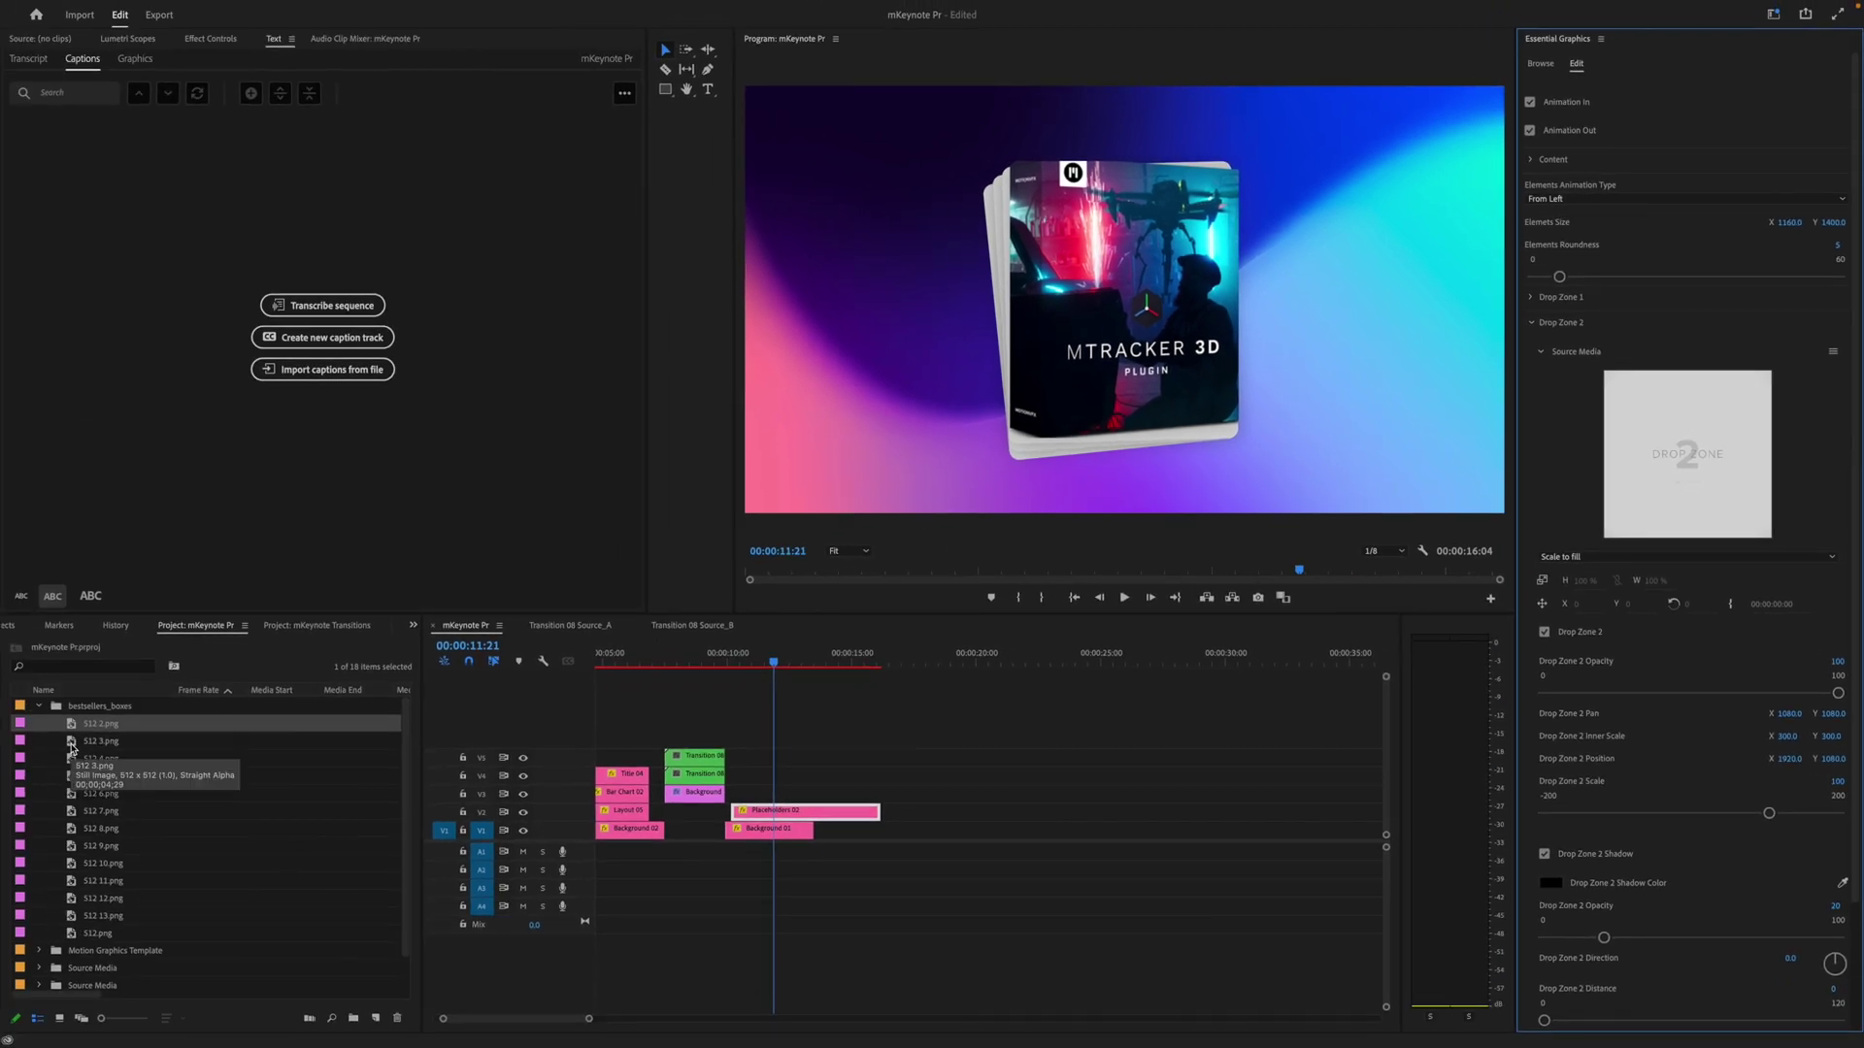
left_click(71, 741)
left_click_drag(70, 745, 1755, 478)
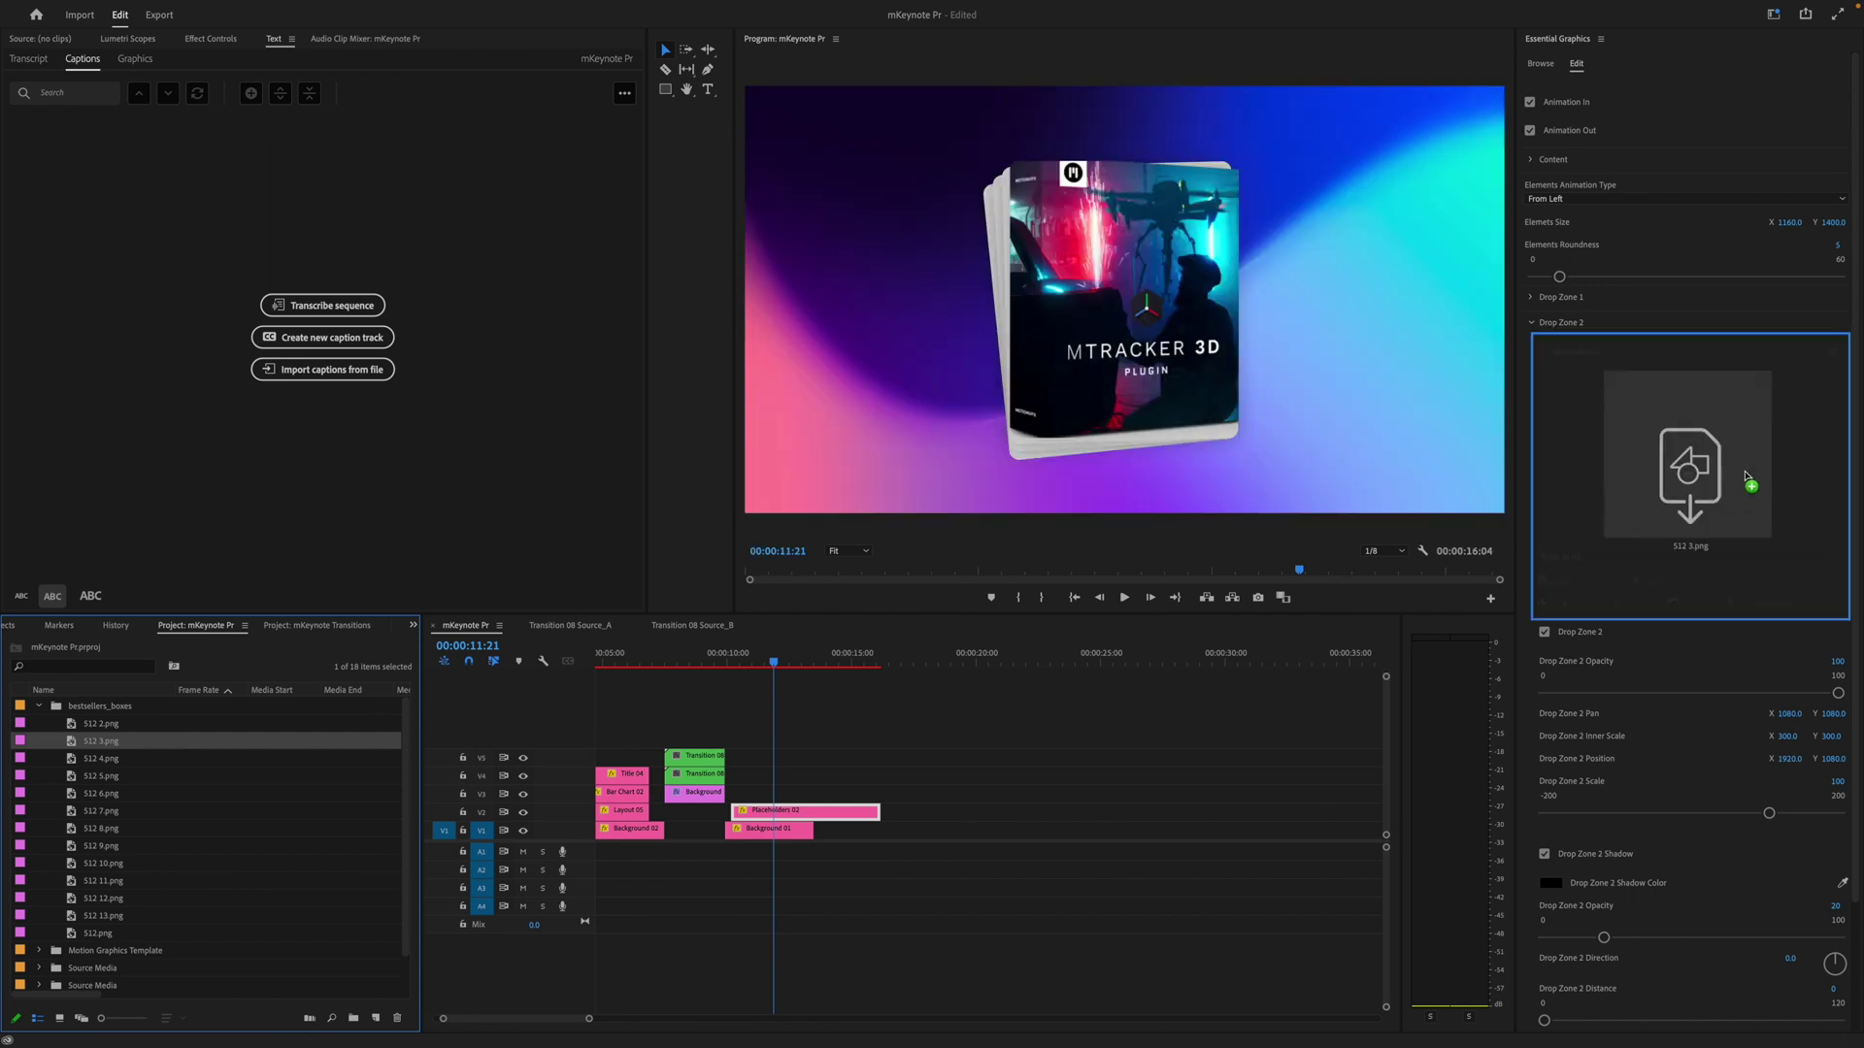
left_click(1590, 577)
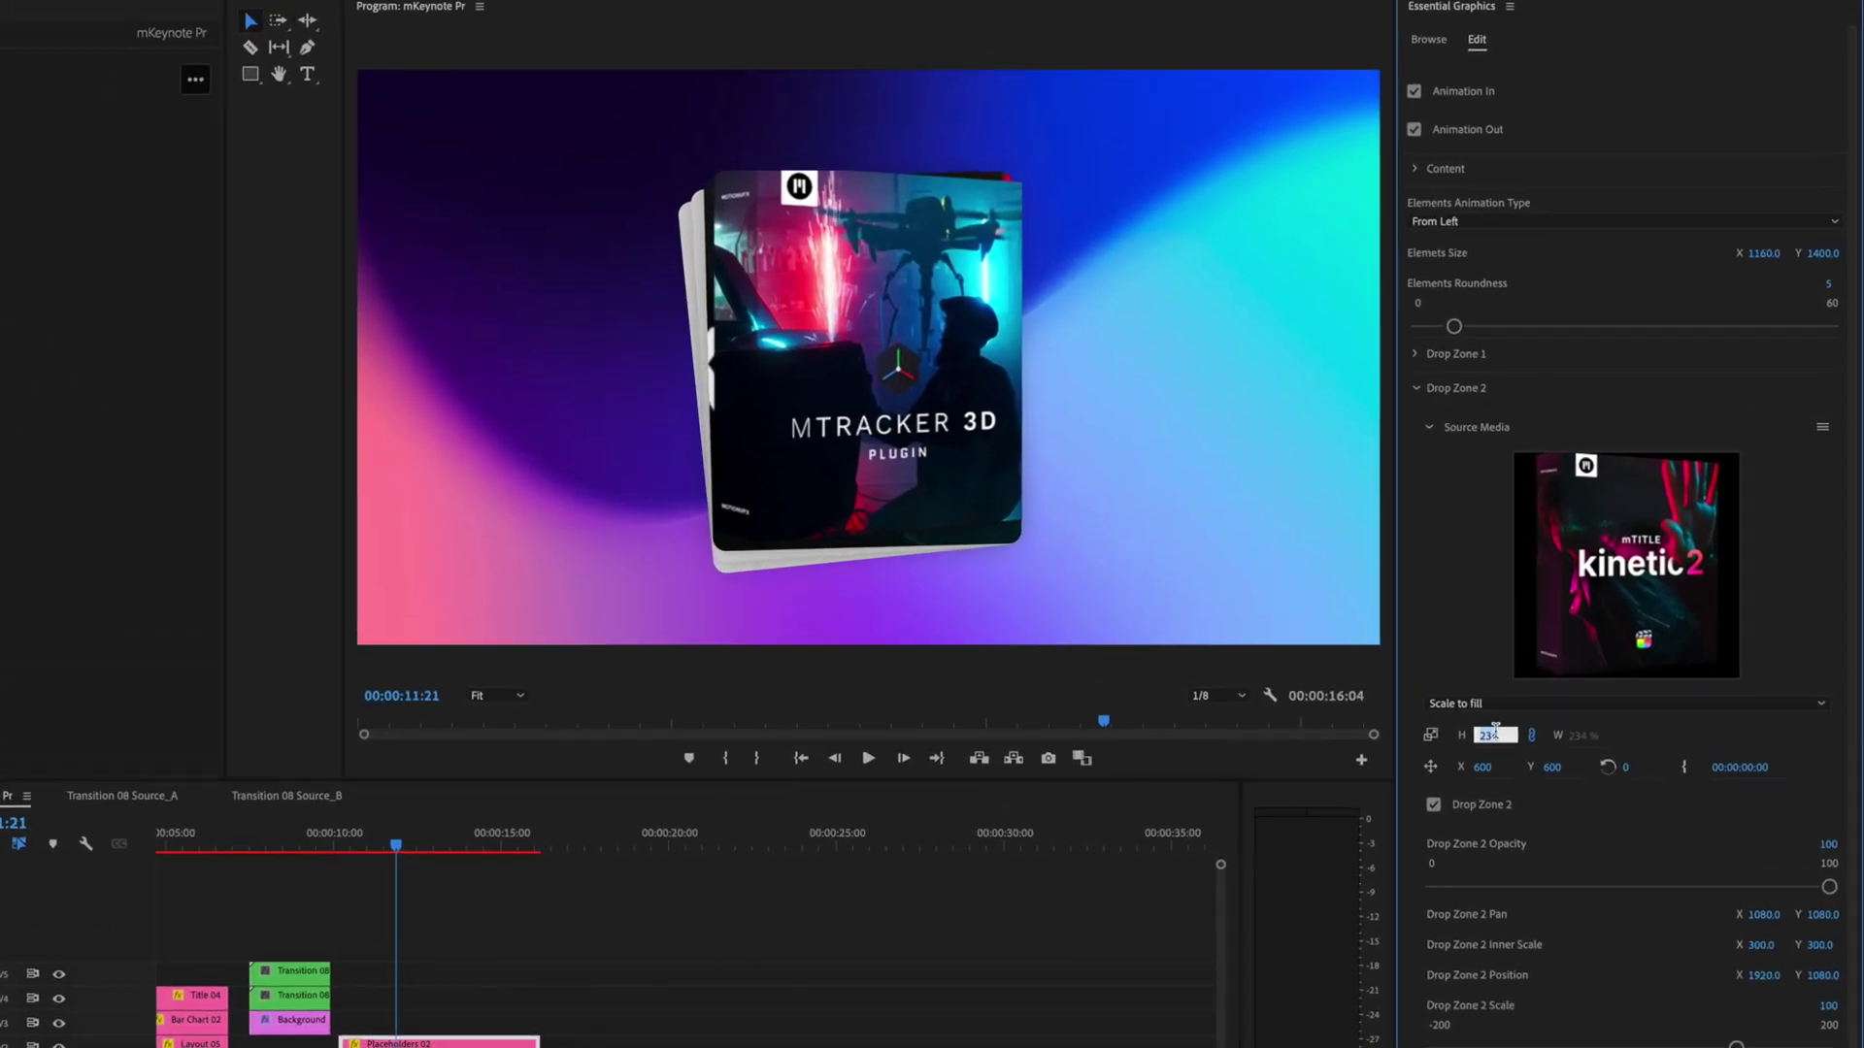
type("95")
key("Return")
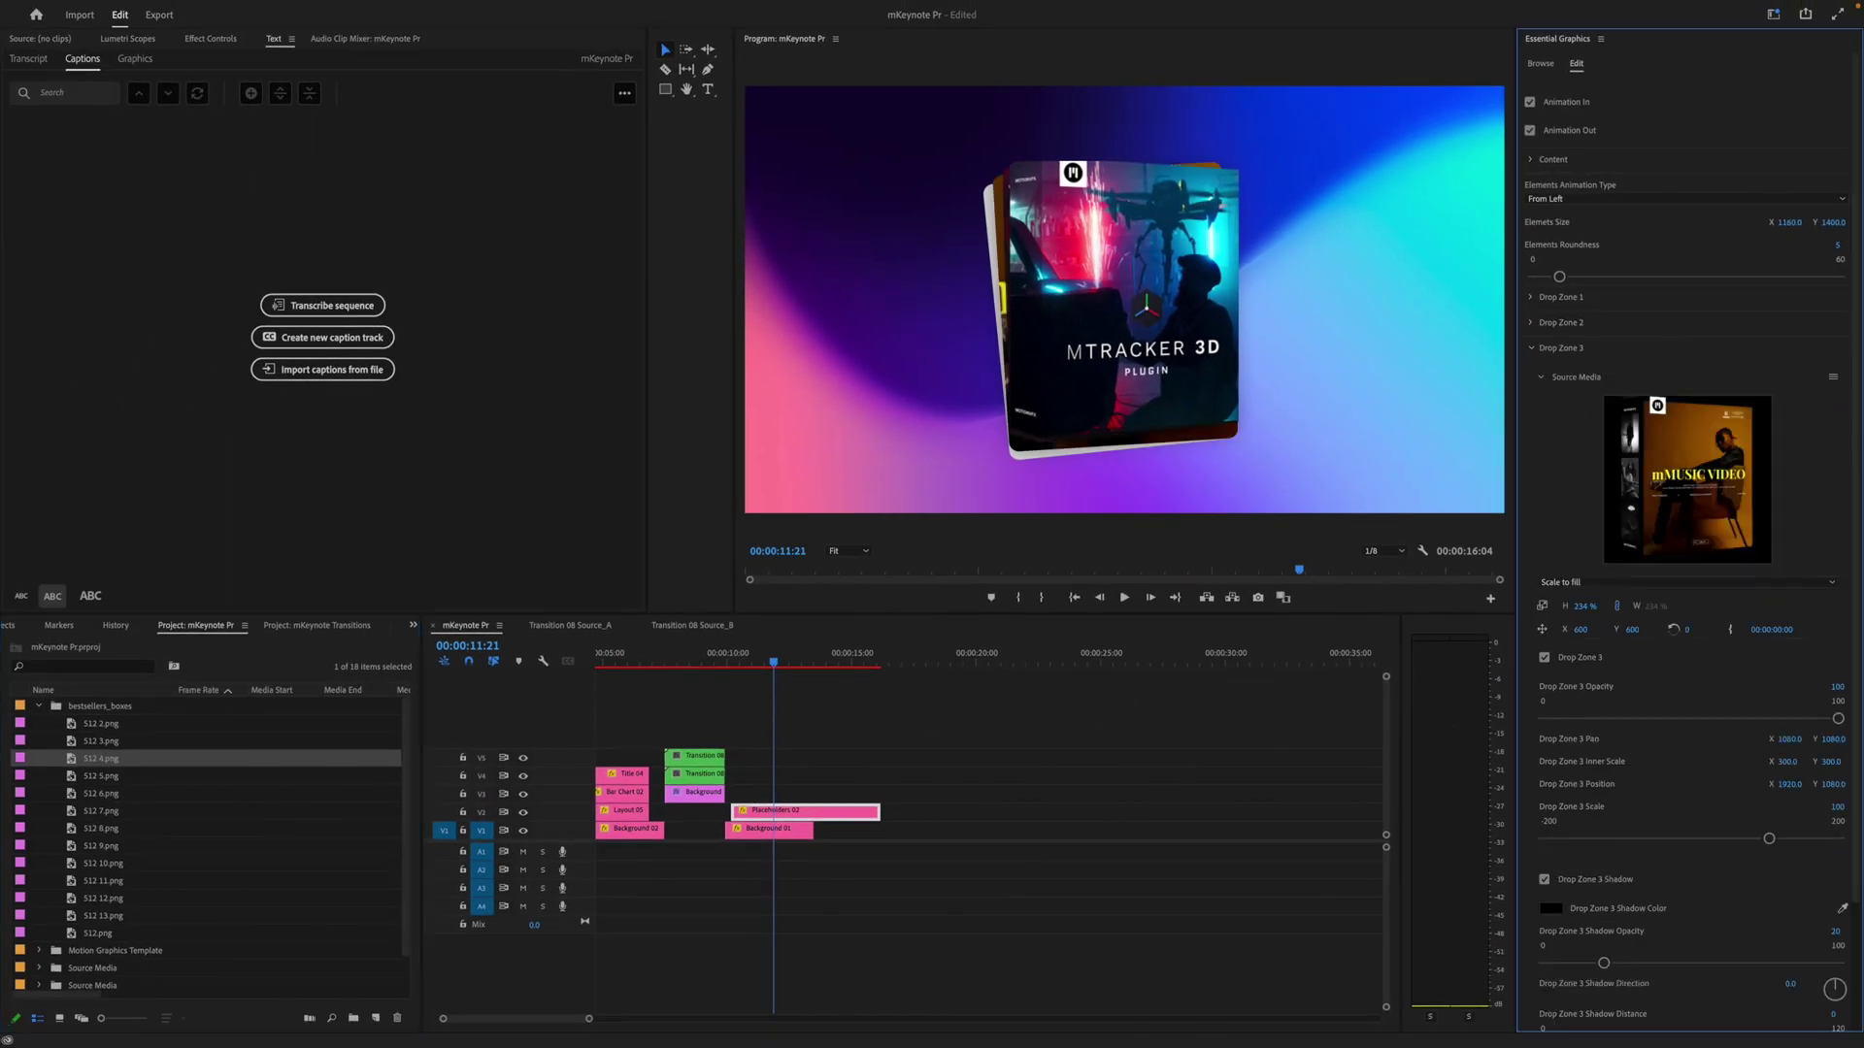
Fill Drop Zone 4 of the Placeholders 02 clip with 512 5.png and set the image's scale to 95%.
left_click(1540, 376)
left_click(1531, 876)
left_click_drag(101, 776, 1687, 832)
left_click(1585, 958)
type("95")
key("Return")
left_click(1531, 699)
Set the Placeholders 02 content position to X 1052, Y 1121 and its content scale to 91.
left_click(794, 663)
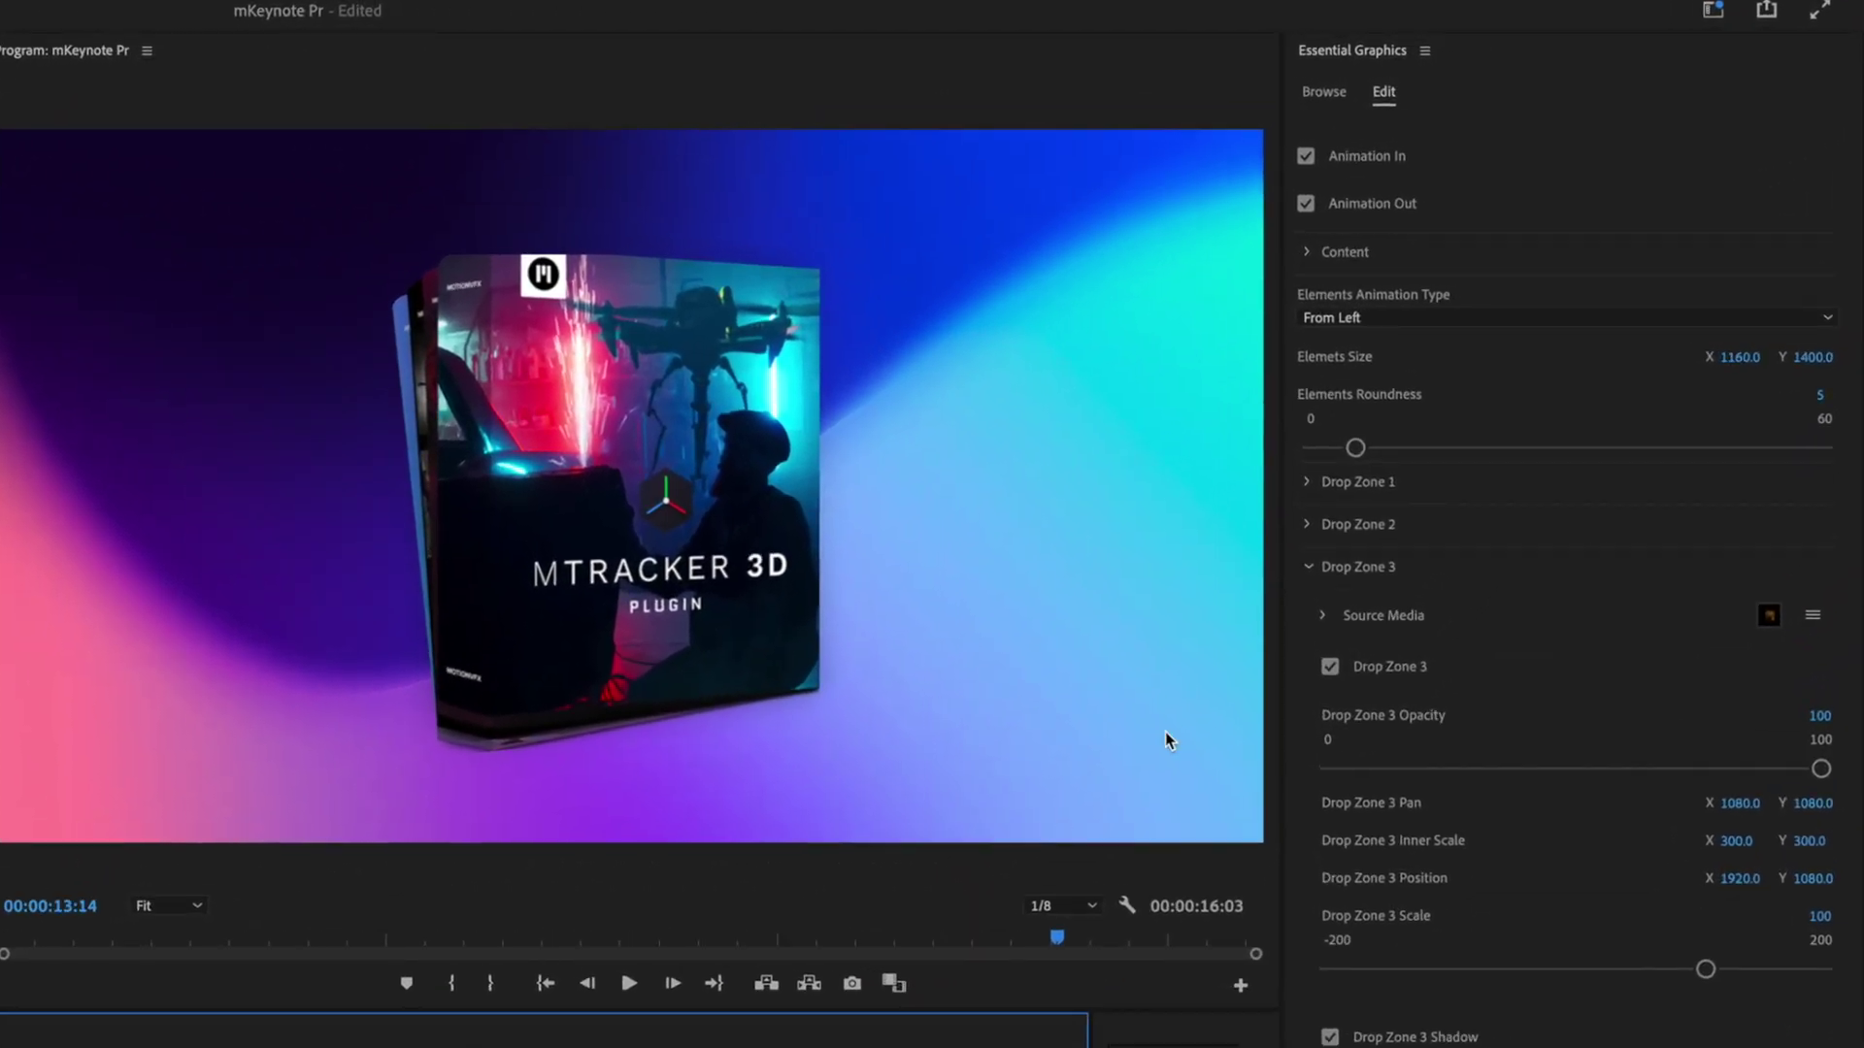
left_click(1305, 253)
left_click_drag(1811, 290, 1754, 297)
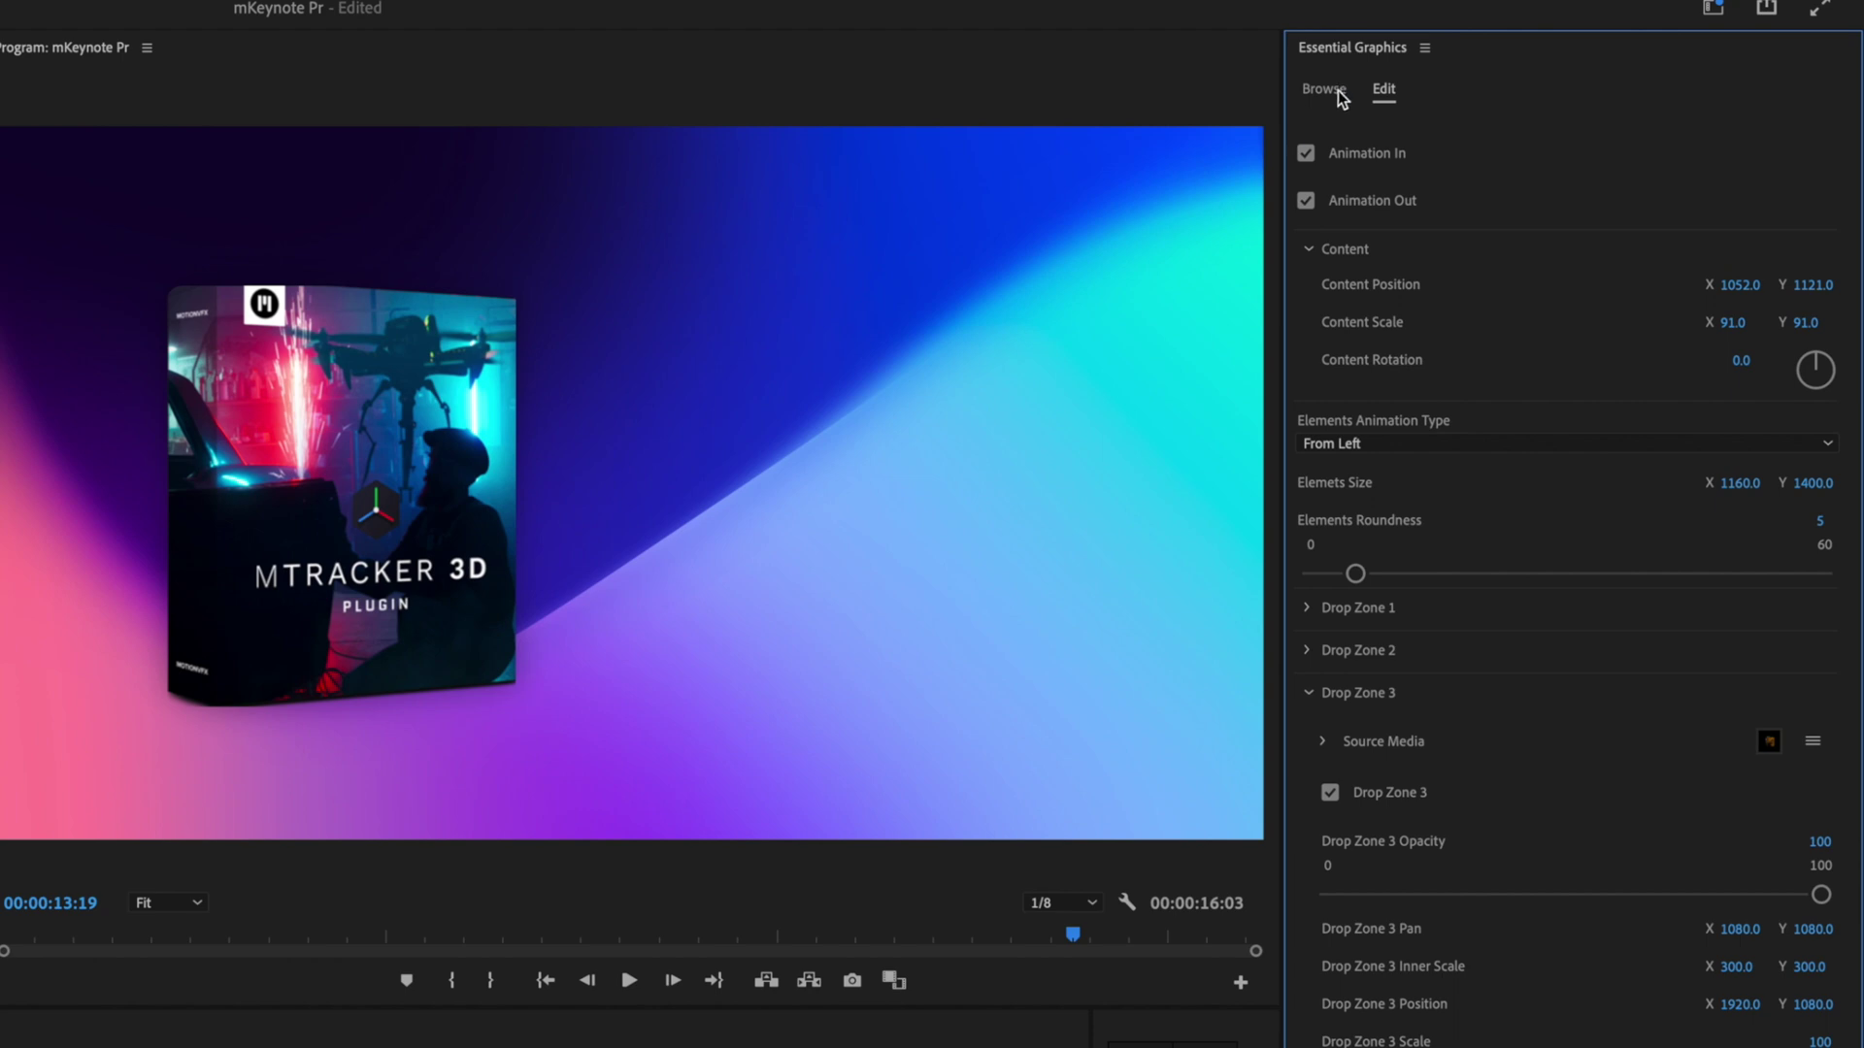
Add the Comparison template on track V3 above Placeholders 02, and set its content position X to 2753 and its content scale to 94.
left_click(1336, 89)
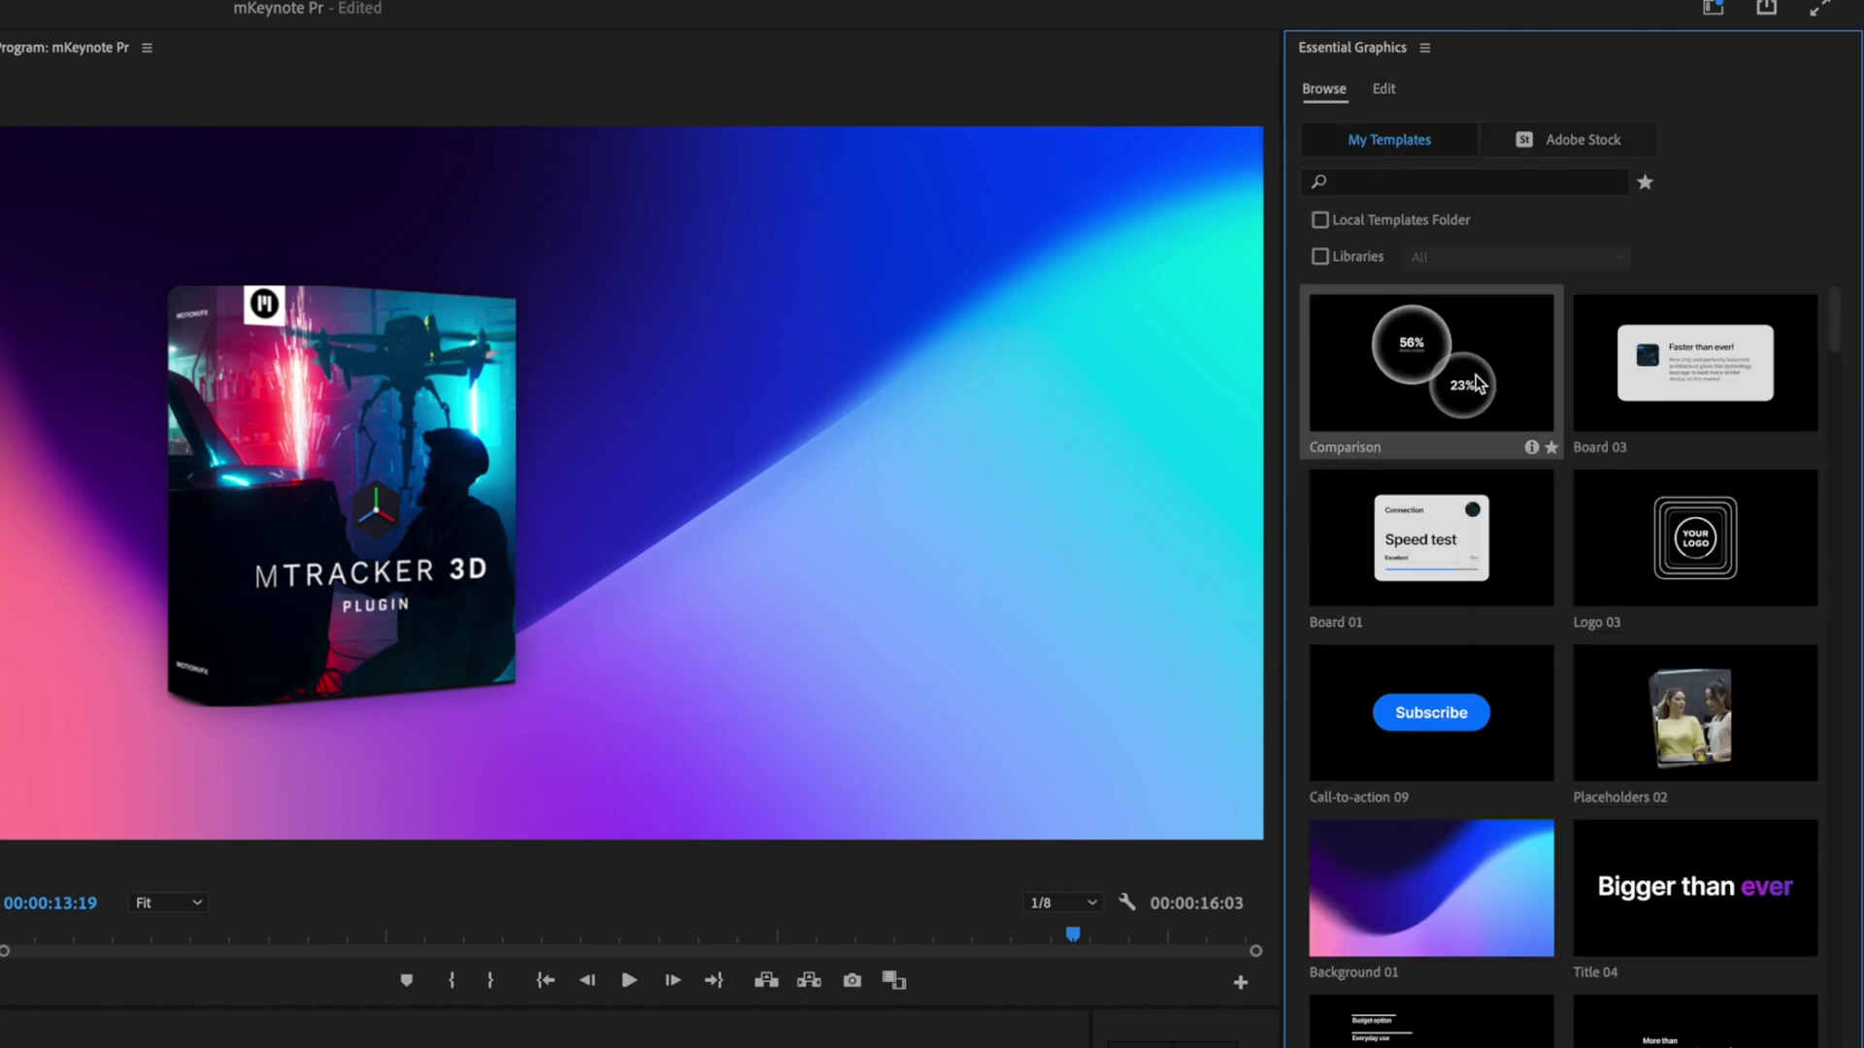
left_click_drag(1436, 358, 0, 1047)
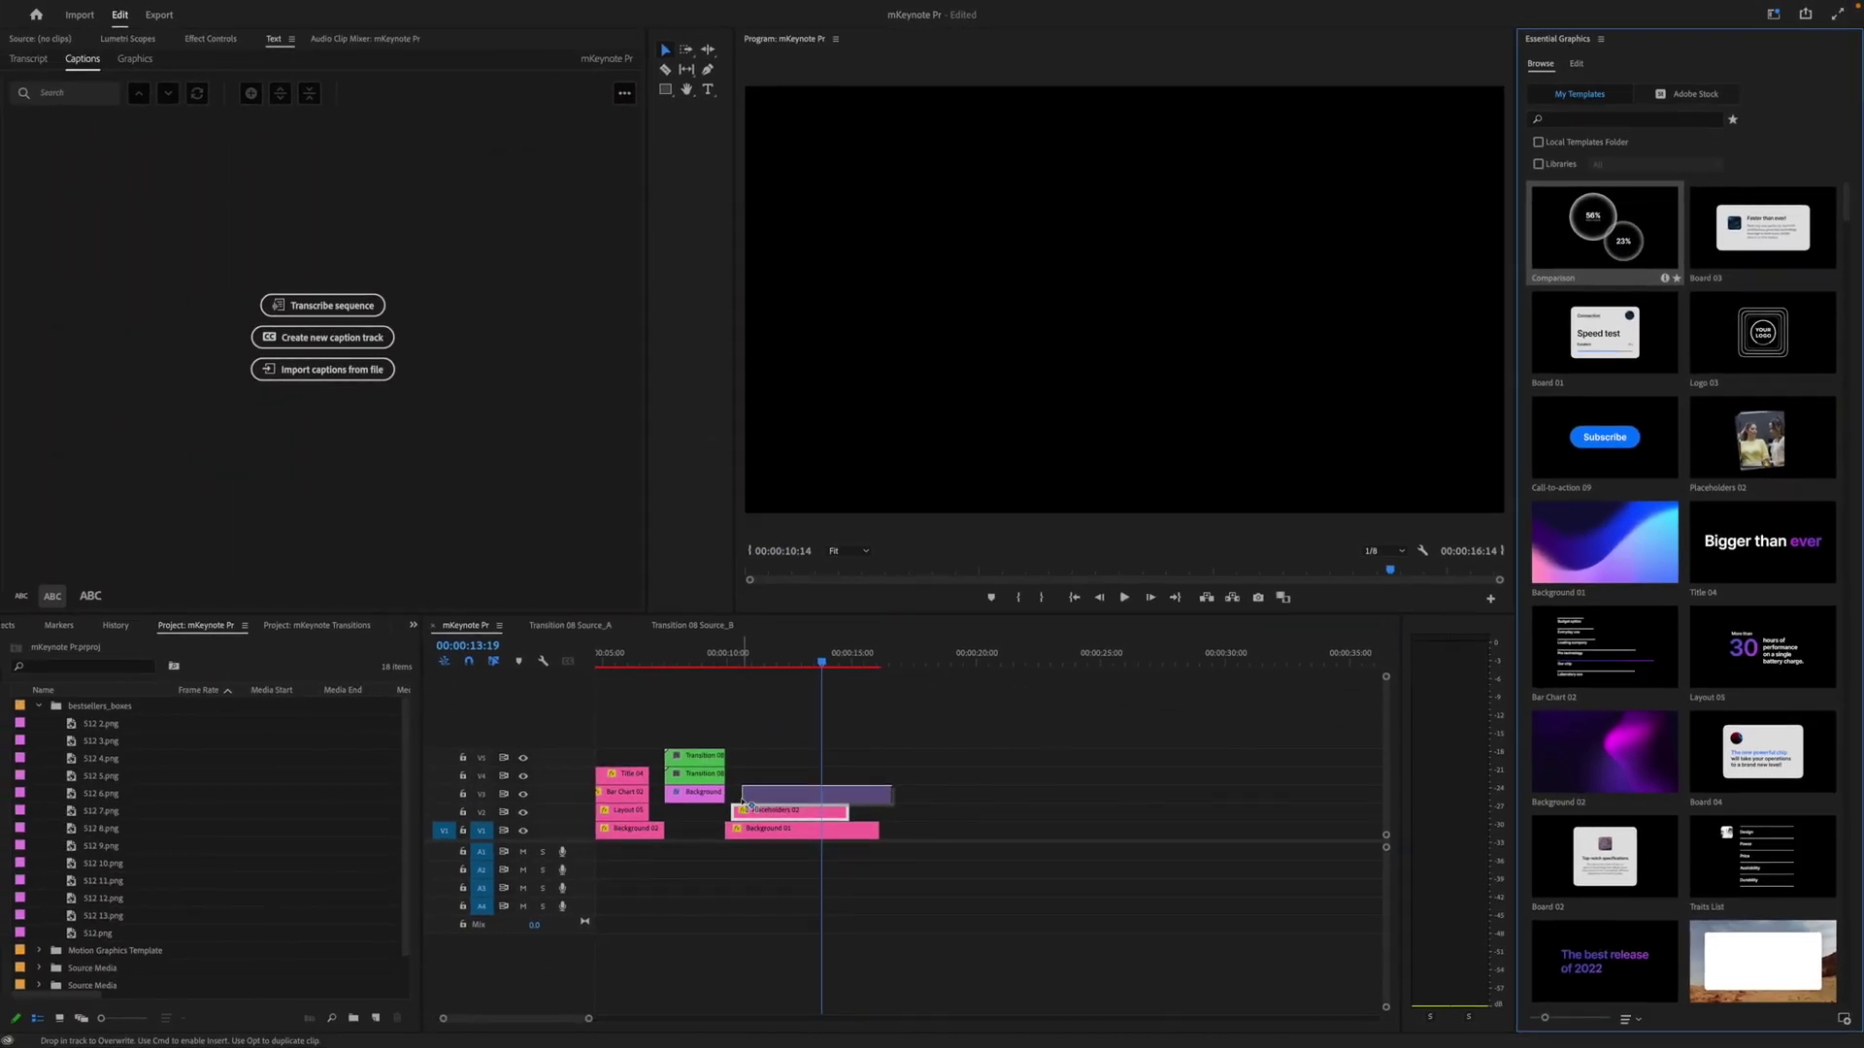
left_click_drag(745, 803, 749, 797)
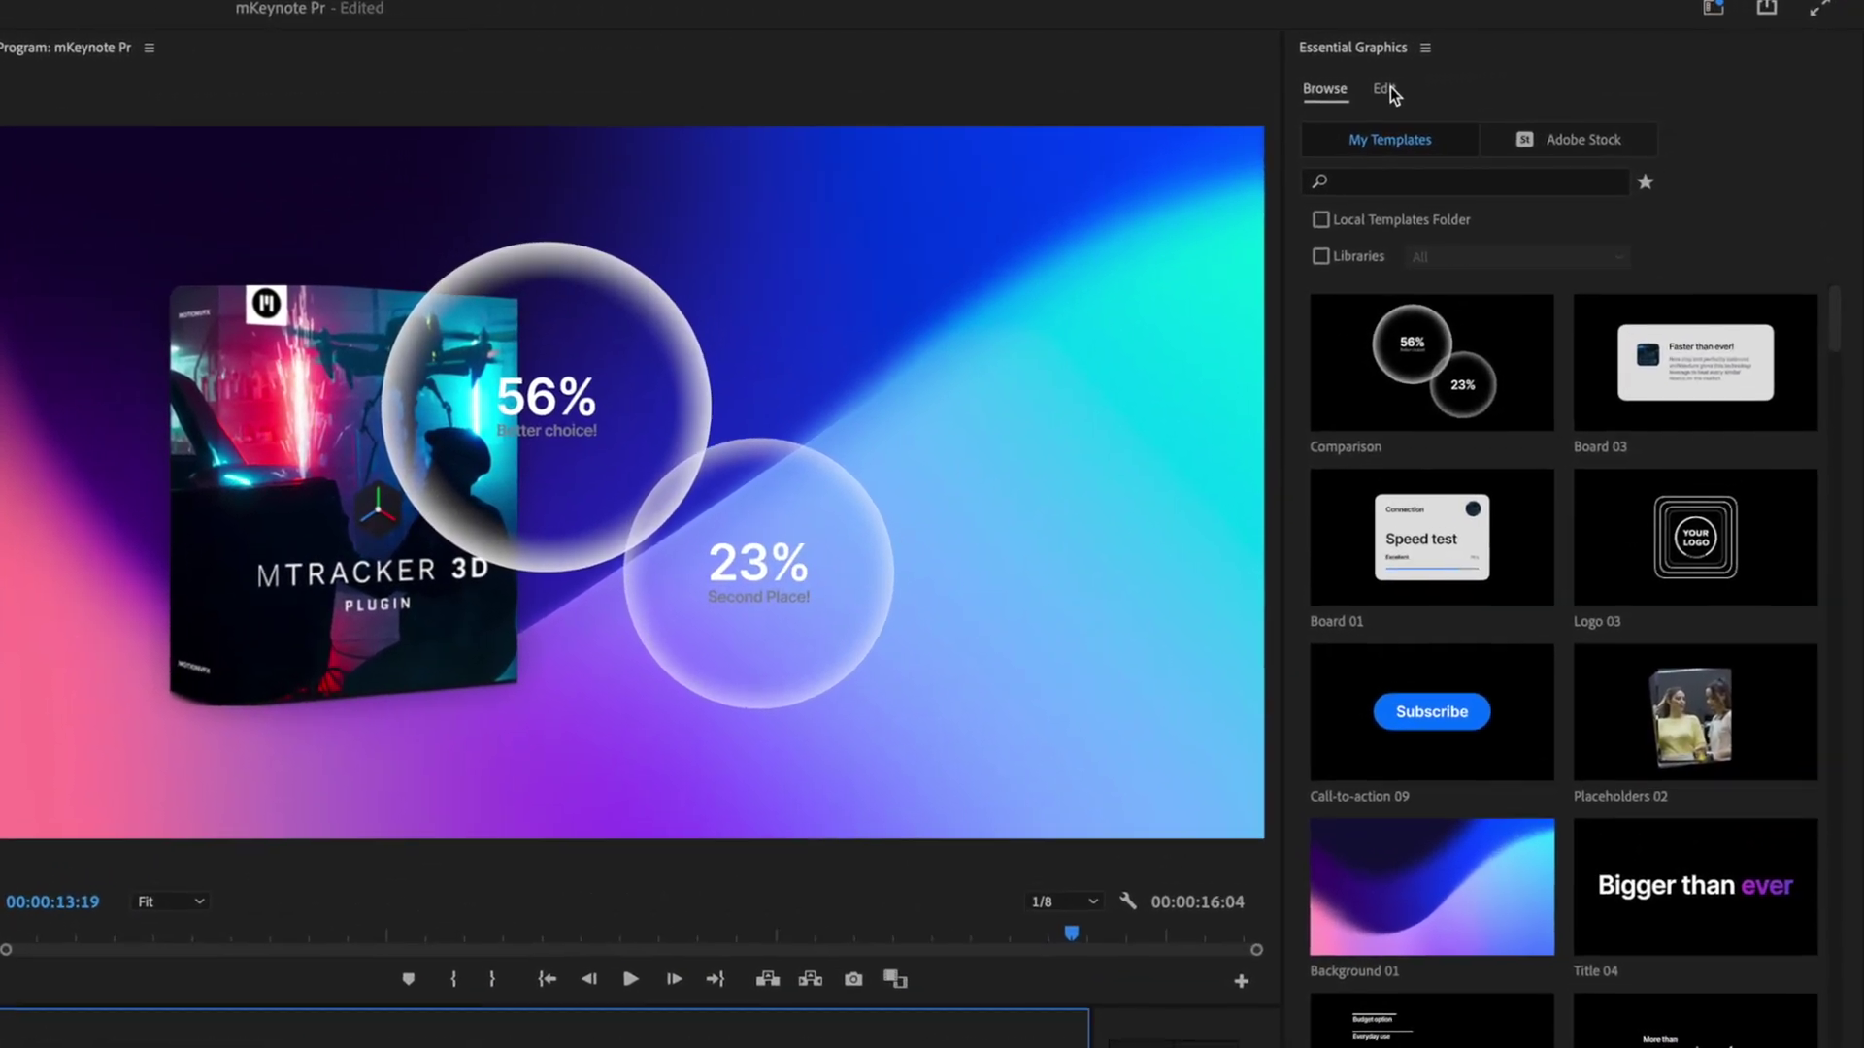
left_click(1388, 89)
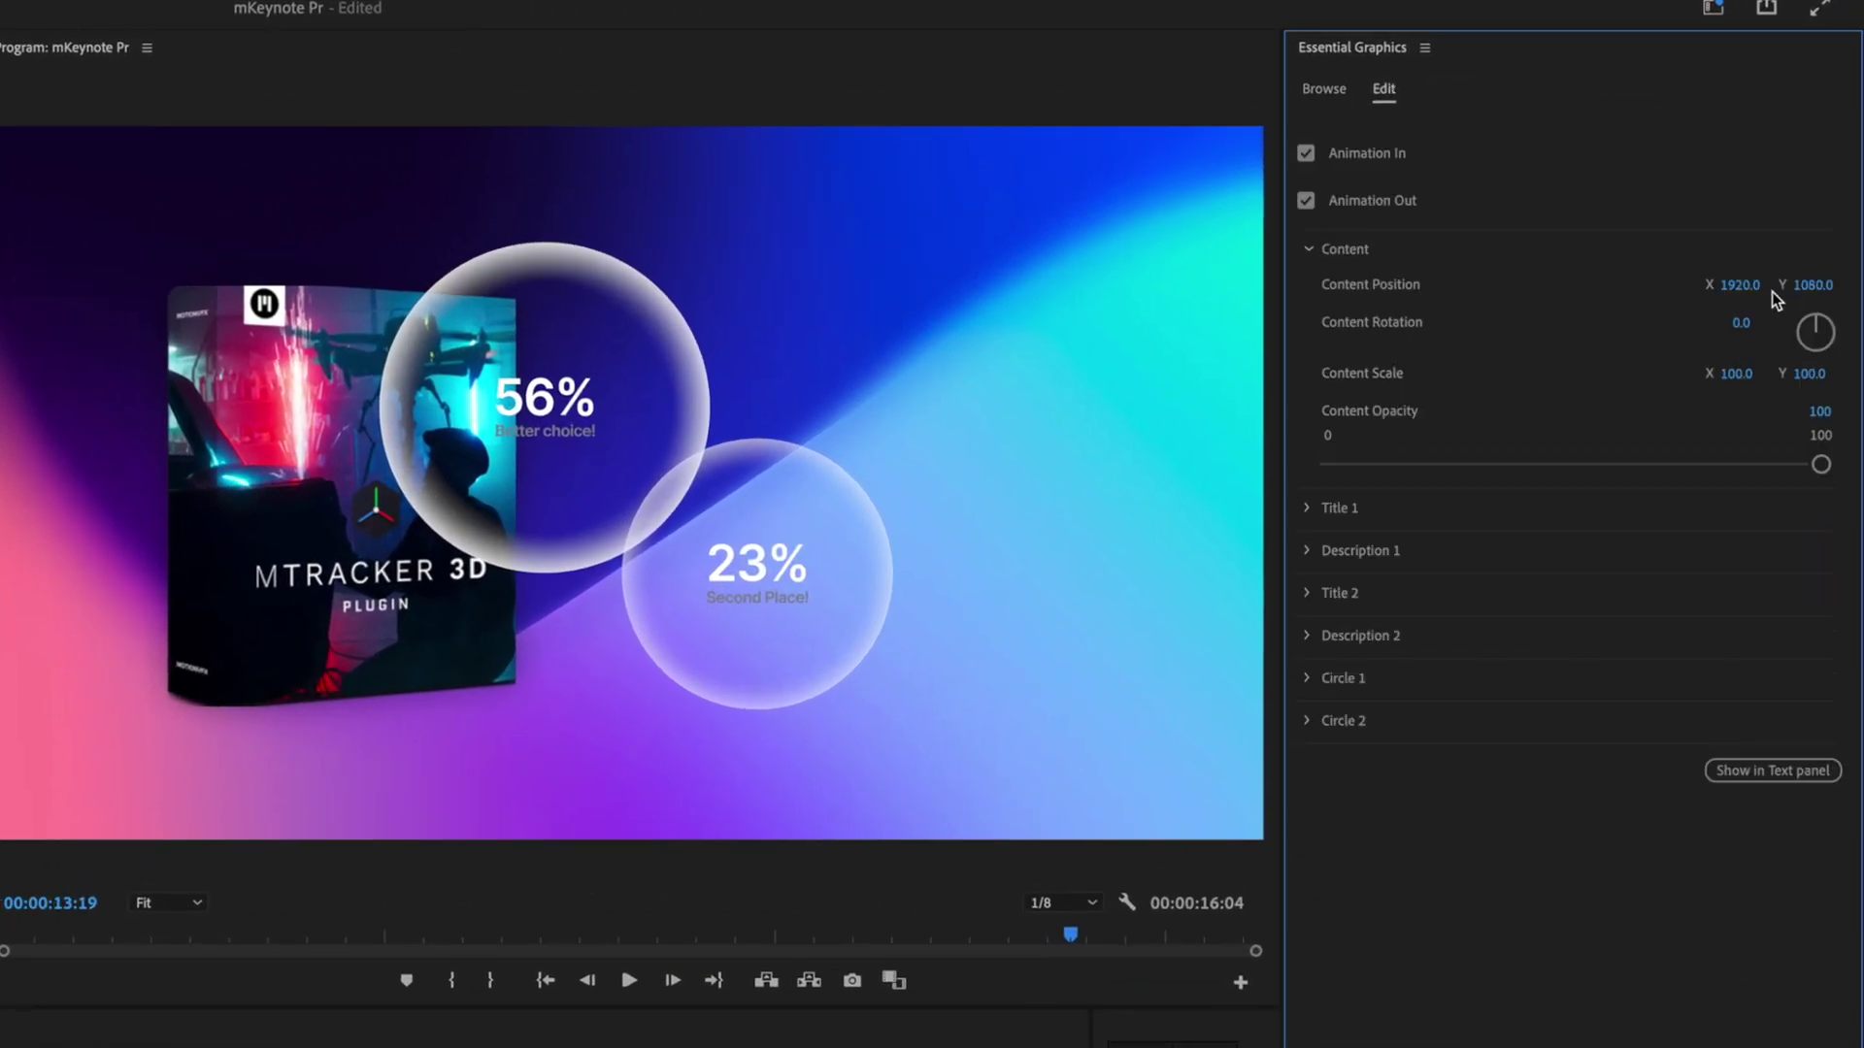
left_click_drag(1740, 284, 1776, 284)
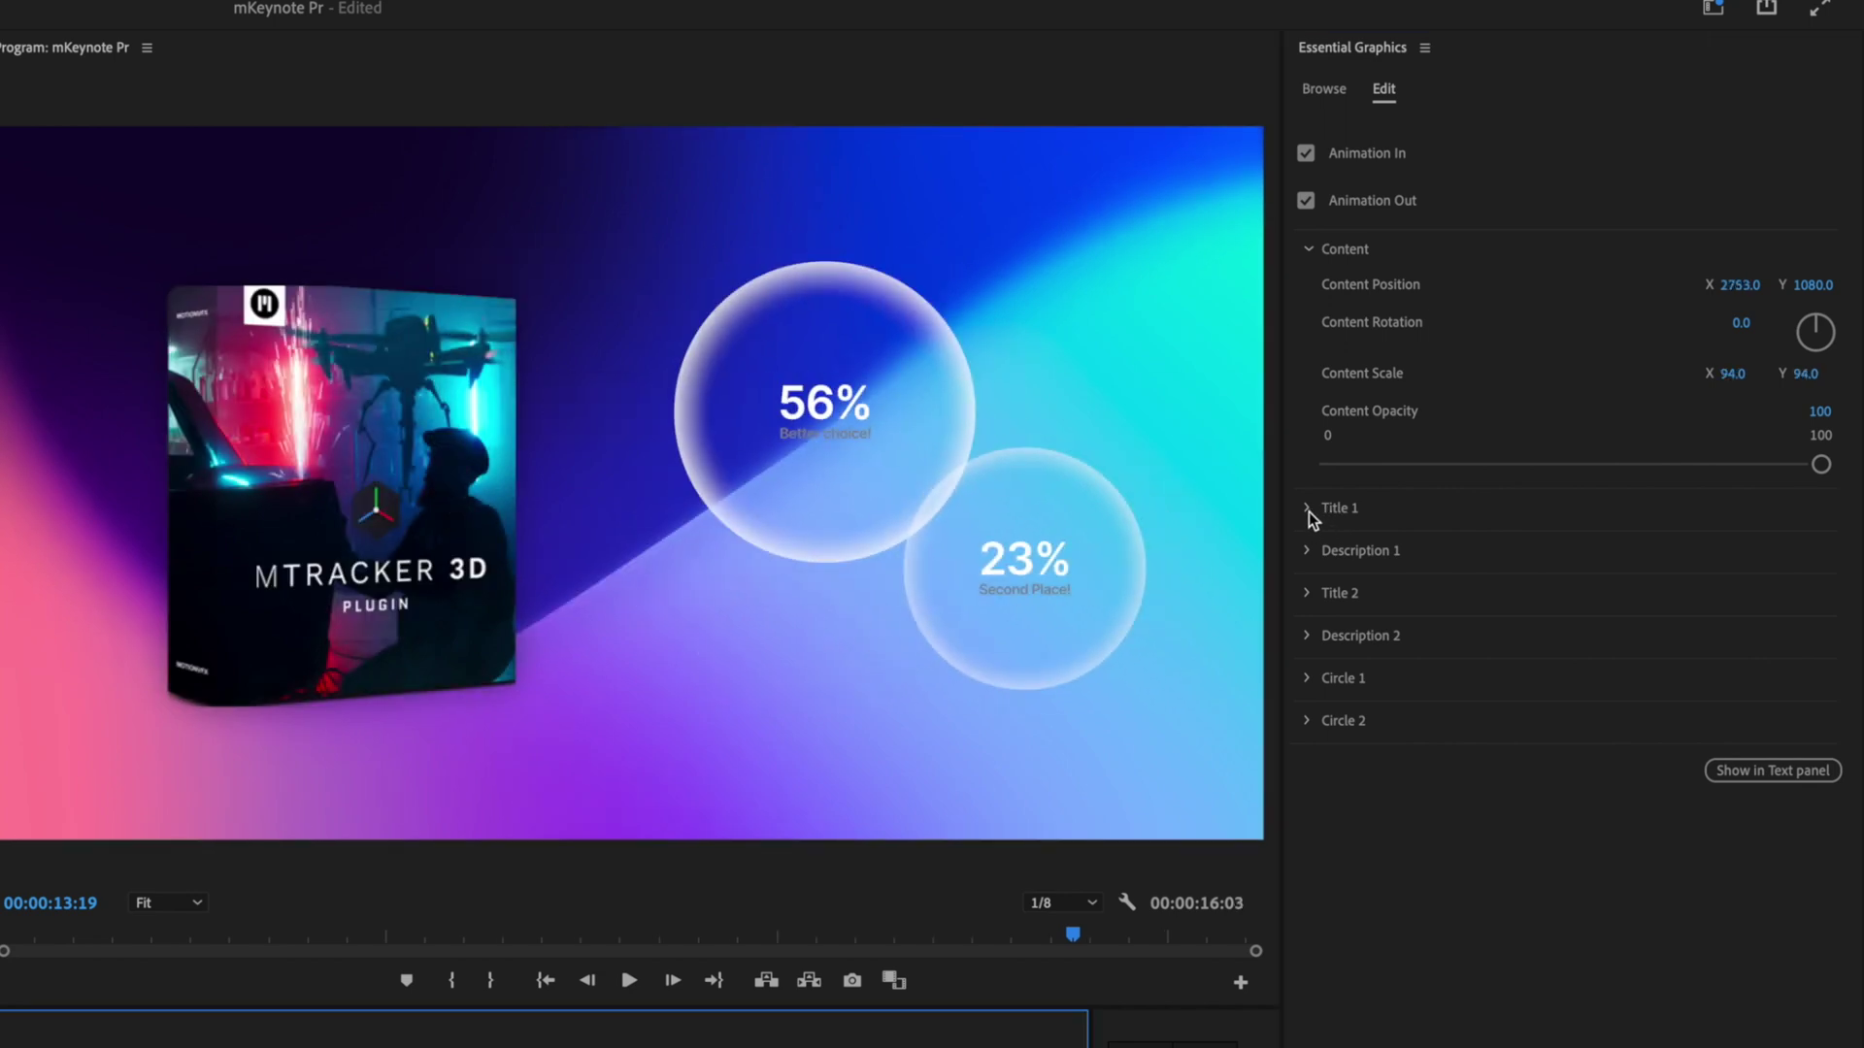
In the Comparison clip, set the Title 1 text to 100% and the Title 2 text to 50%.
left_click(1307, 508)
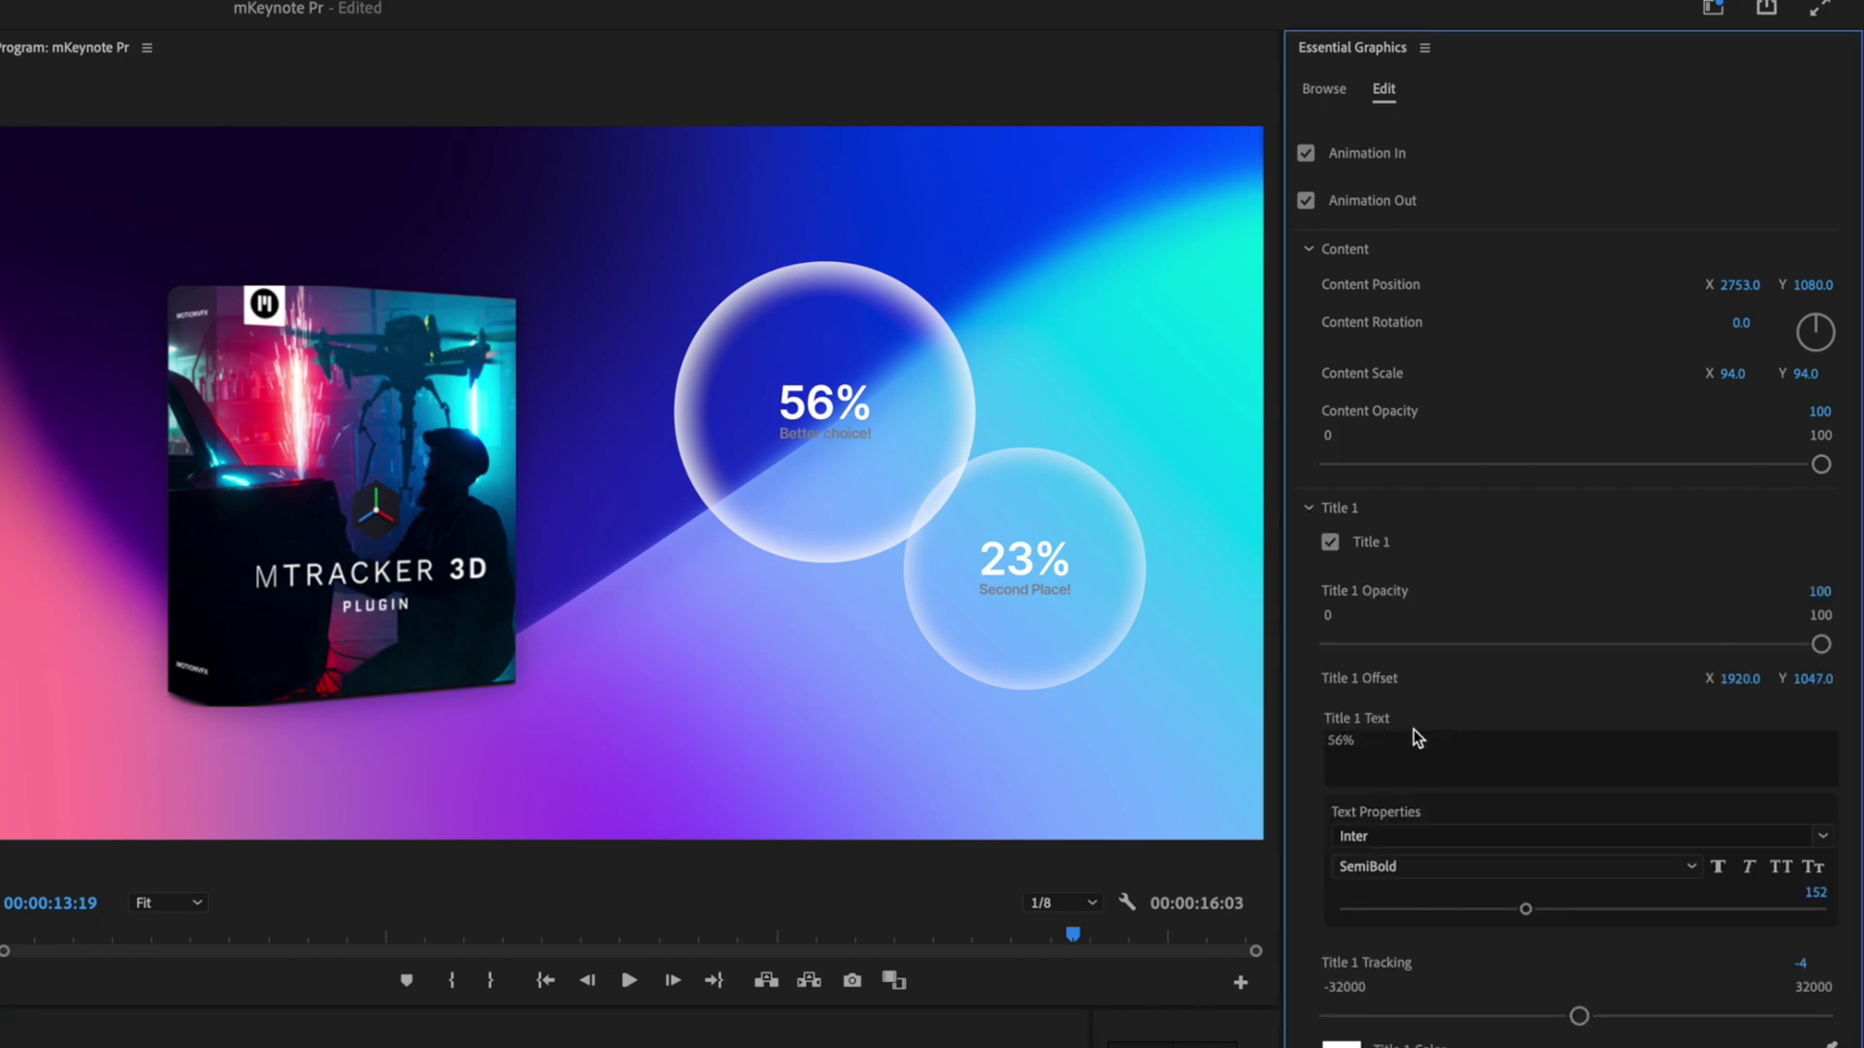
left_click(1365, 742)
type("100%")
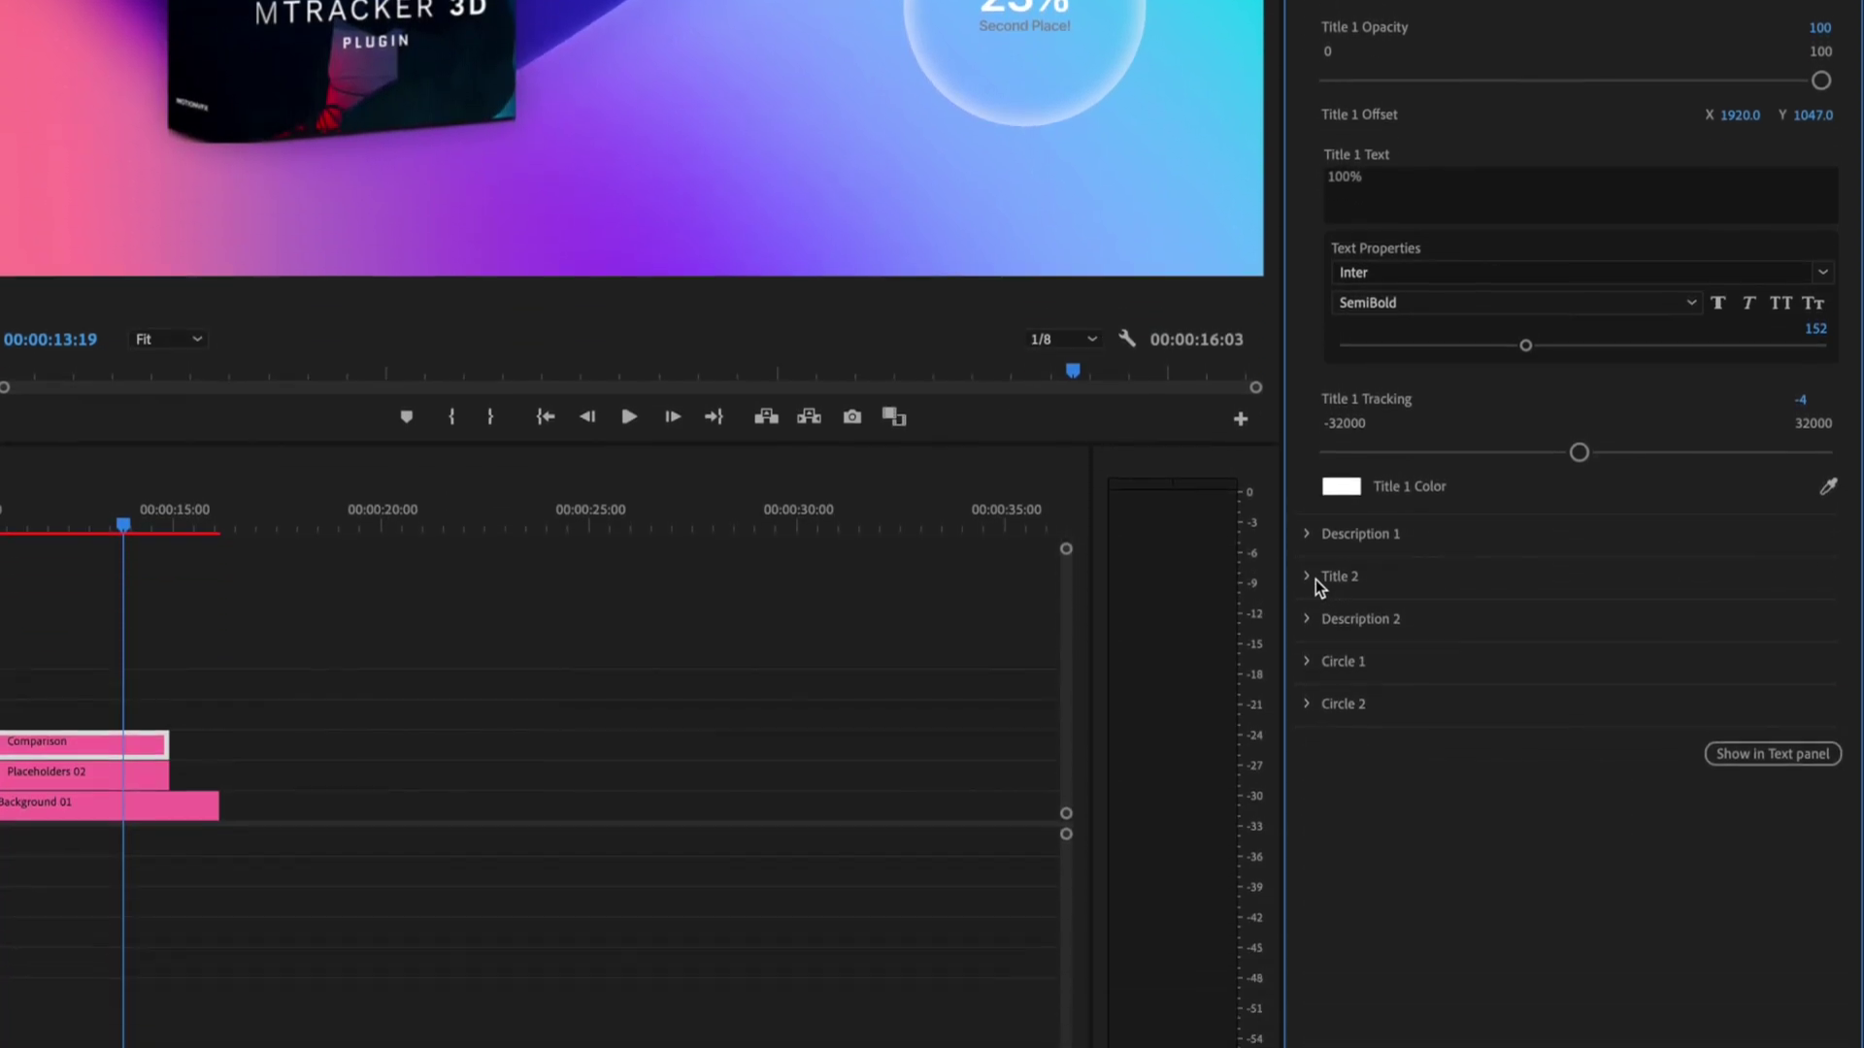
left_click(1311, 455)
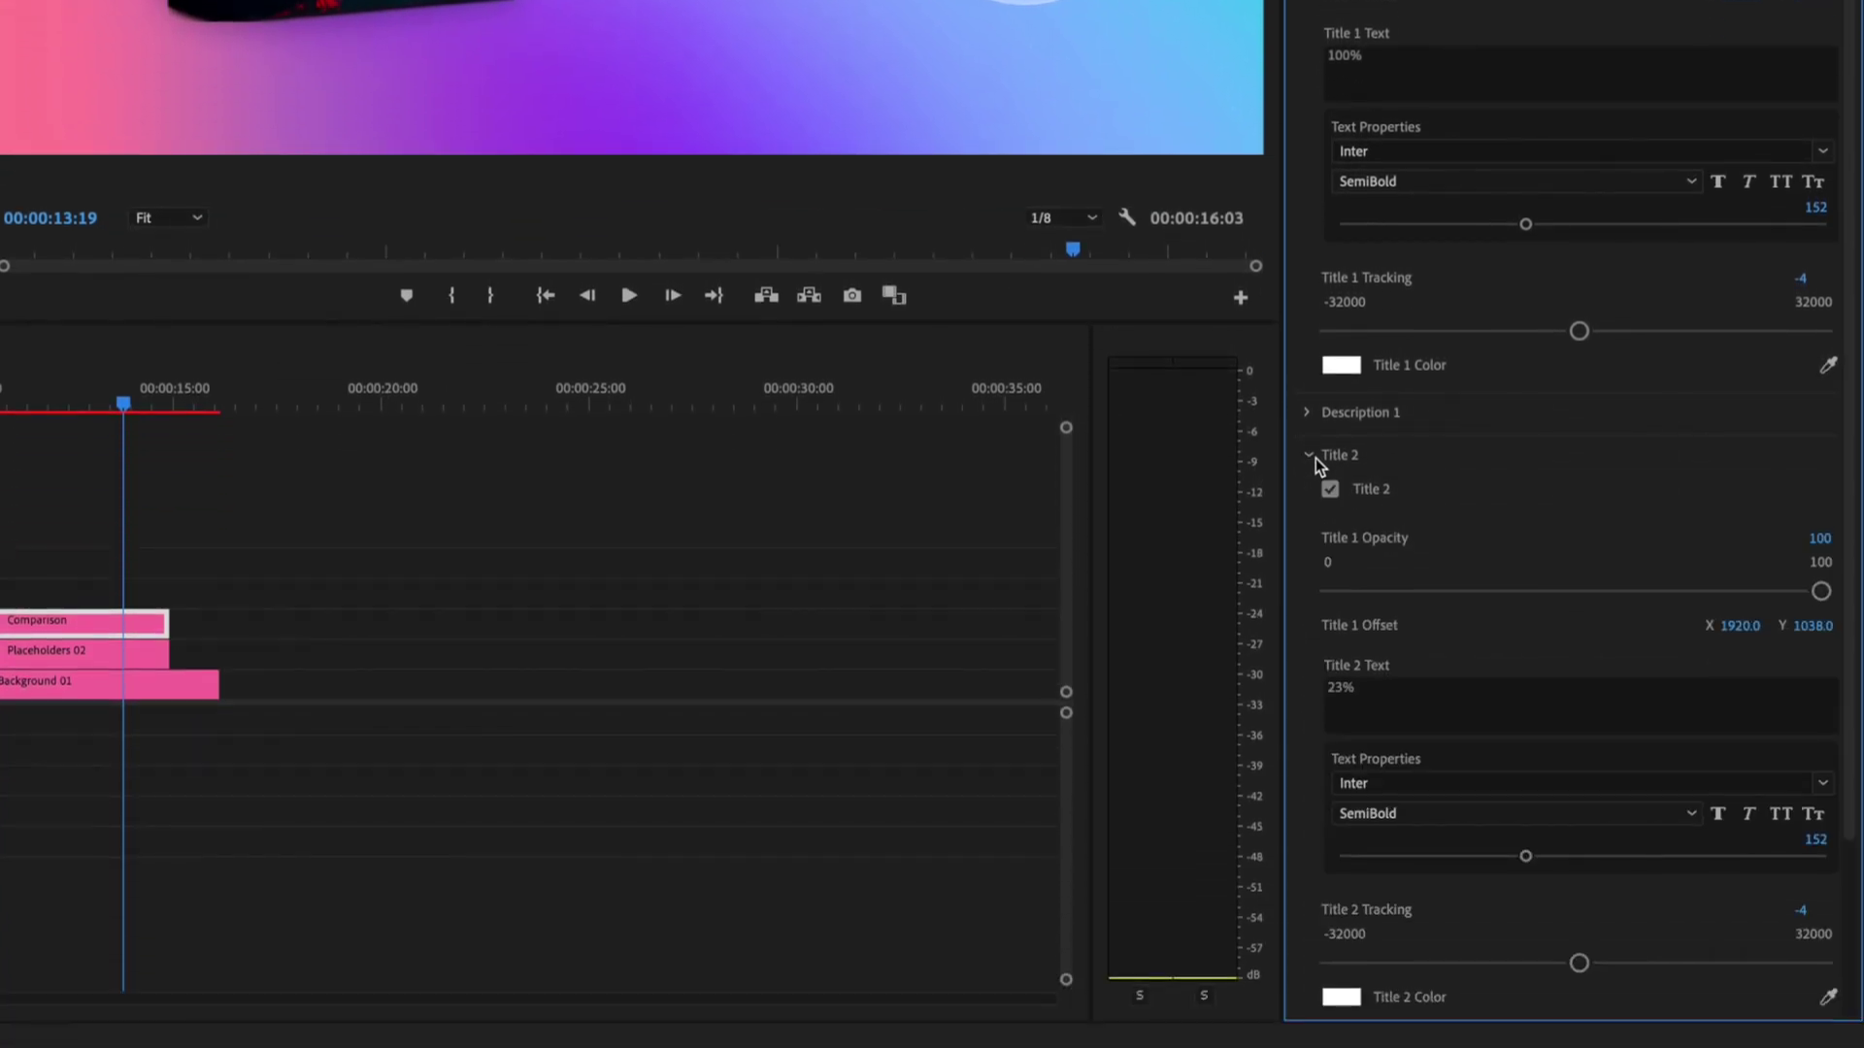
left_click(1414, 696)
type("50%")
left_click(1381, 22)
Set both the Description 1 and Description 2 texts of the Comparison clip to MotionVFX.
left_click(1308, 412)
left_click(1330, 653)
type("Motion")
scroll(1324, 887, "down", 8)
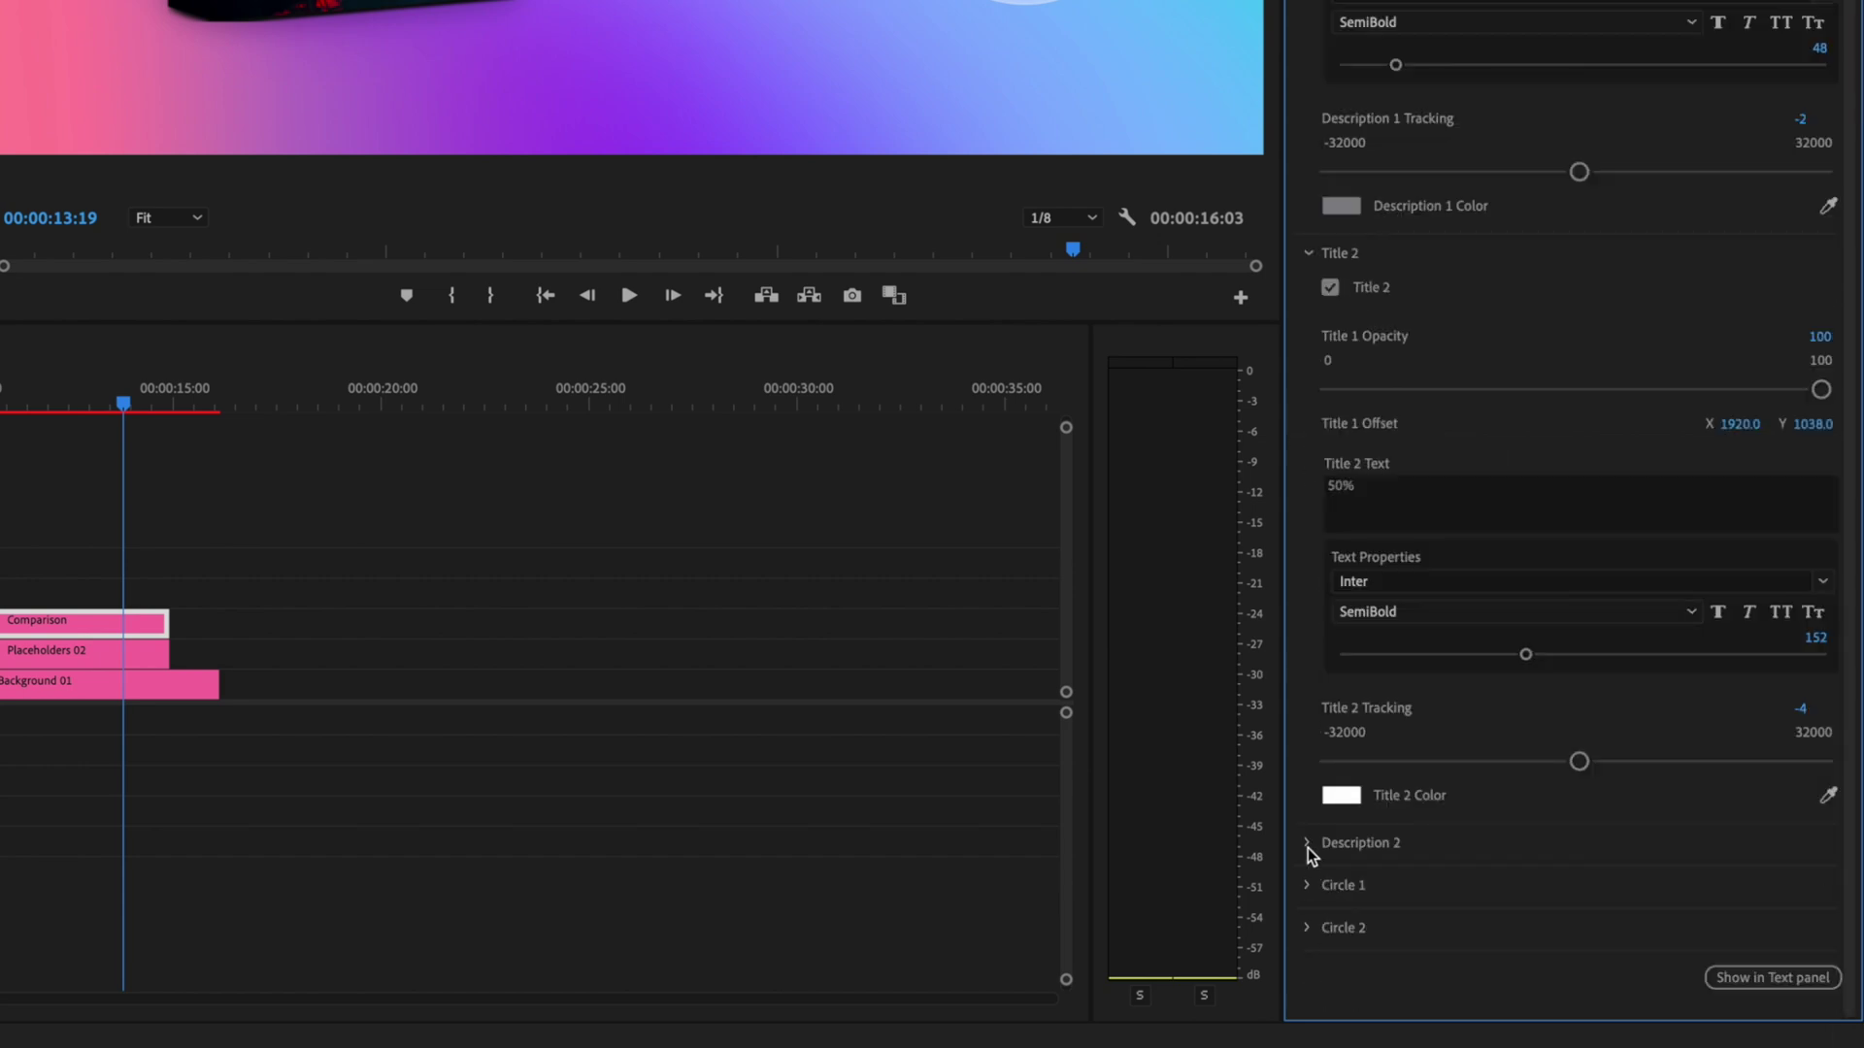
left_click(1308, 845)
scroll(1398, 836, "down", 5)
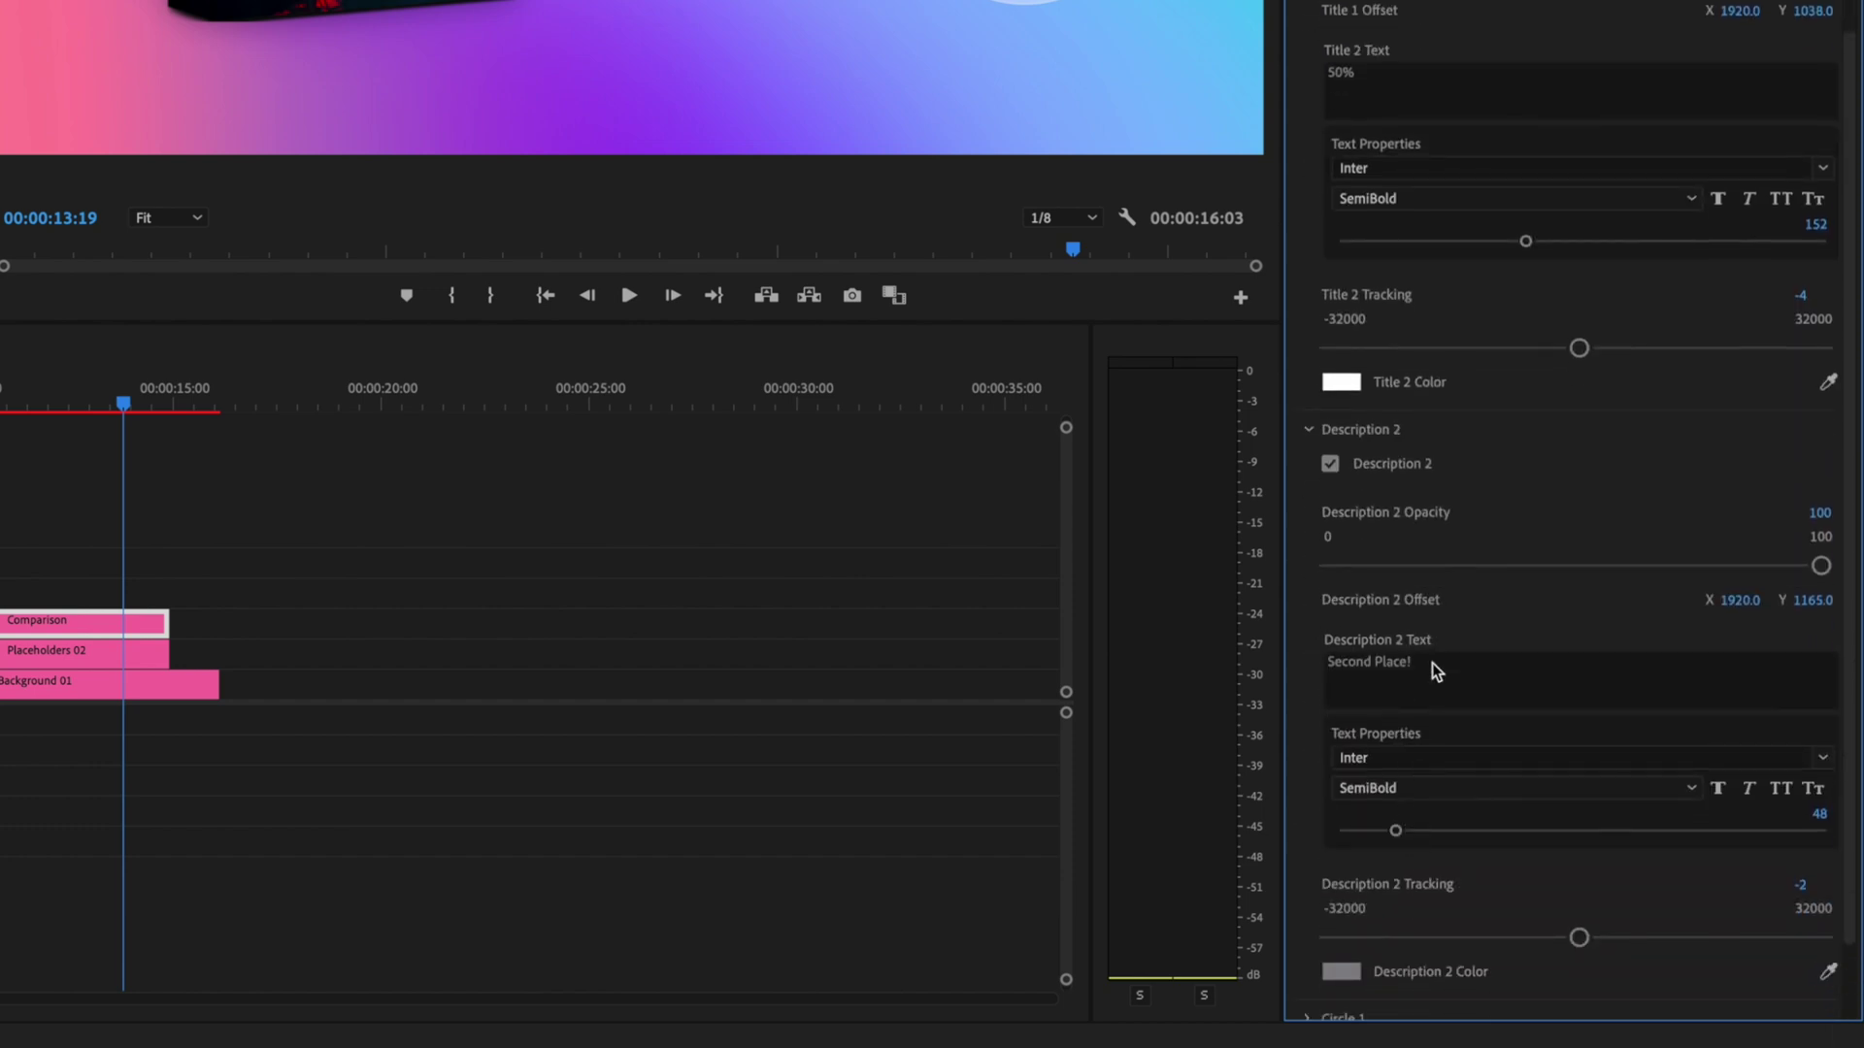
left_click_drag(1431, 662, 1297, 662)
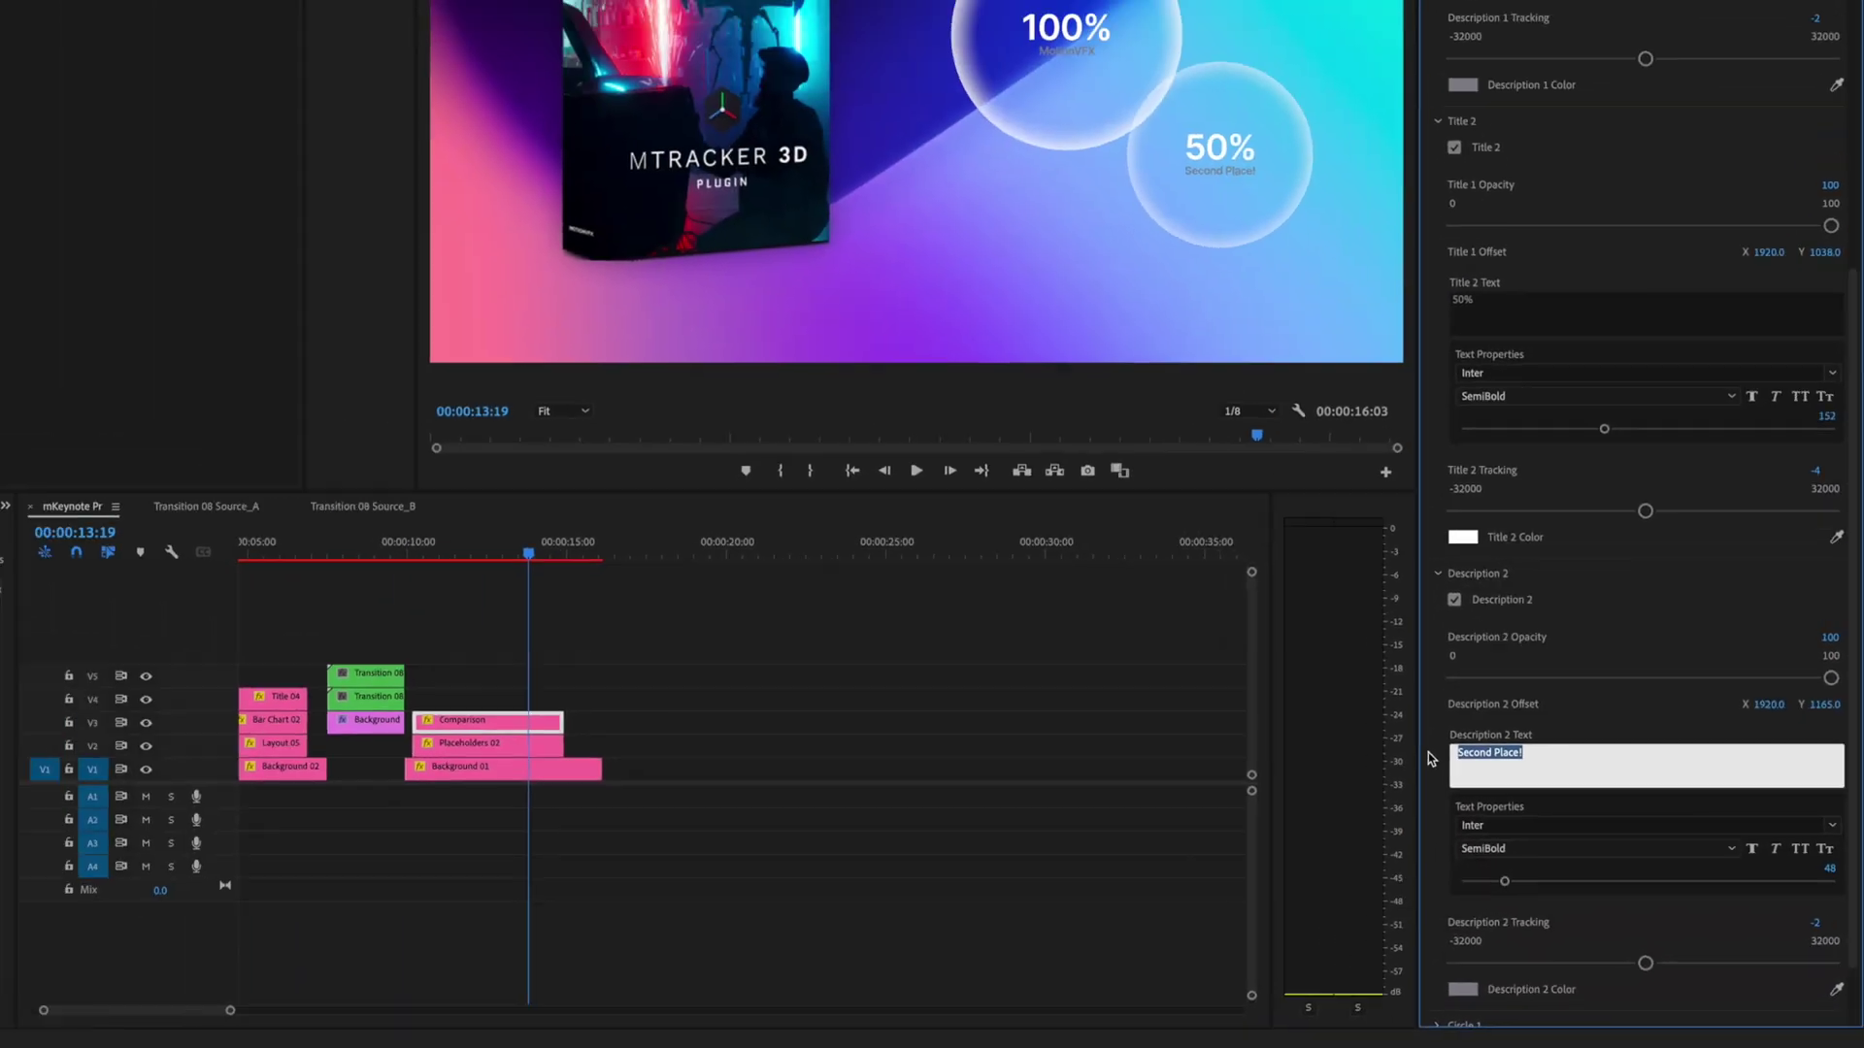
type("MotionVFX")
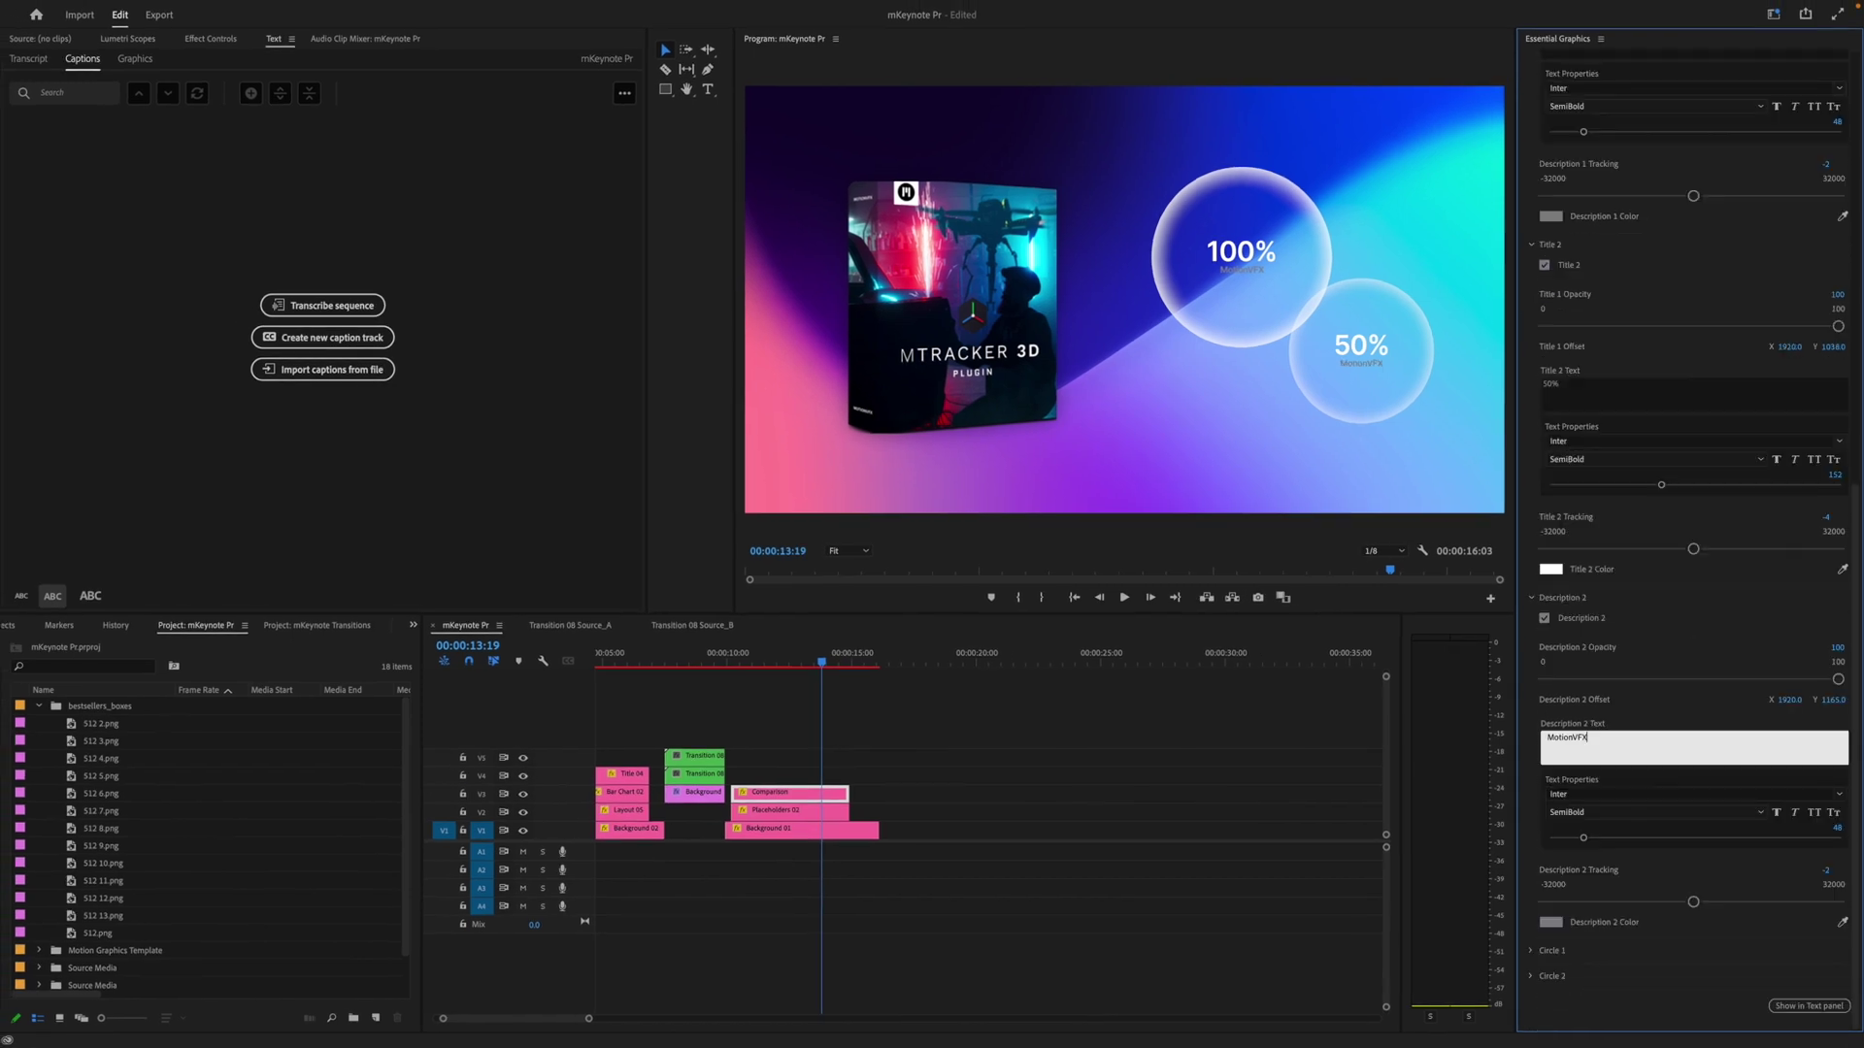
left_click(1627, 711)
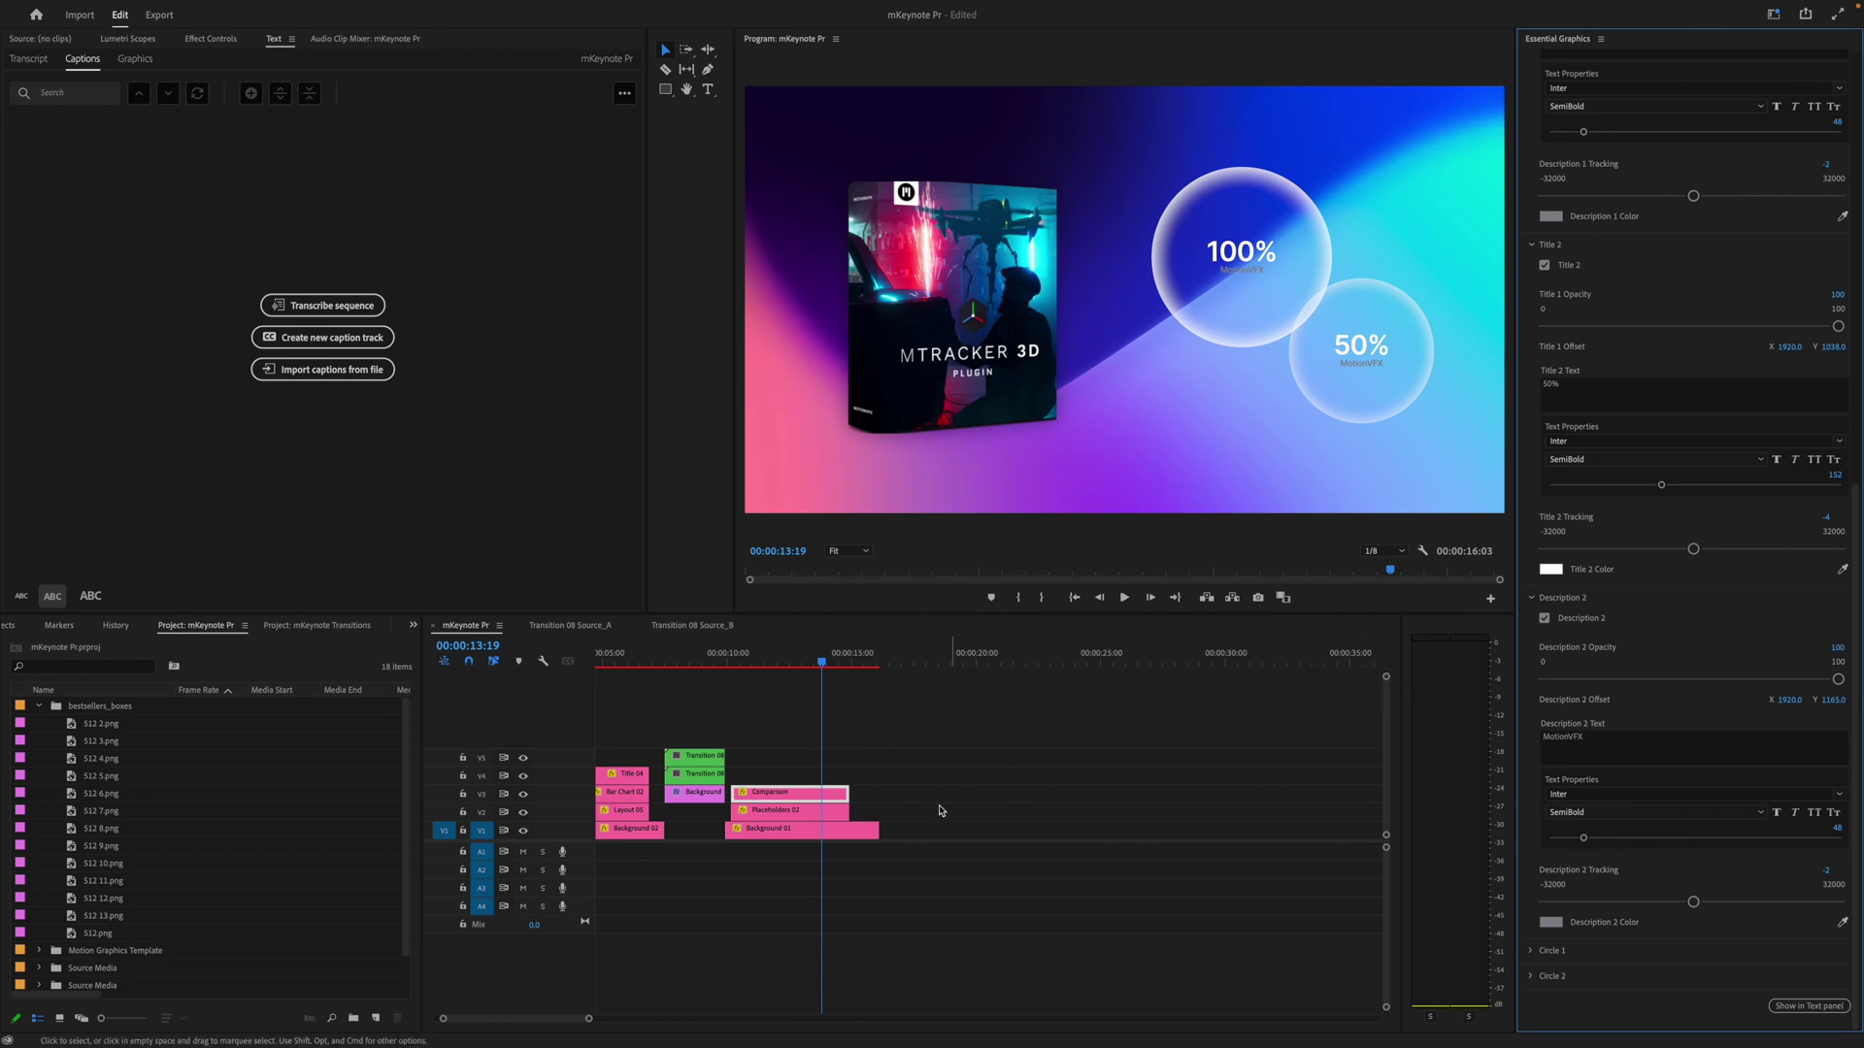
Lower the product box and comparison circles in the frame, setting the Placeholders 02 content position Y to 1367.
left_click(815, 816)
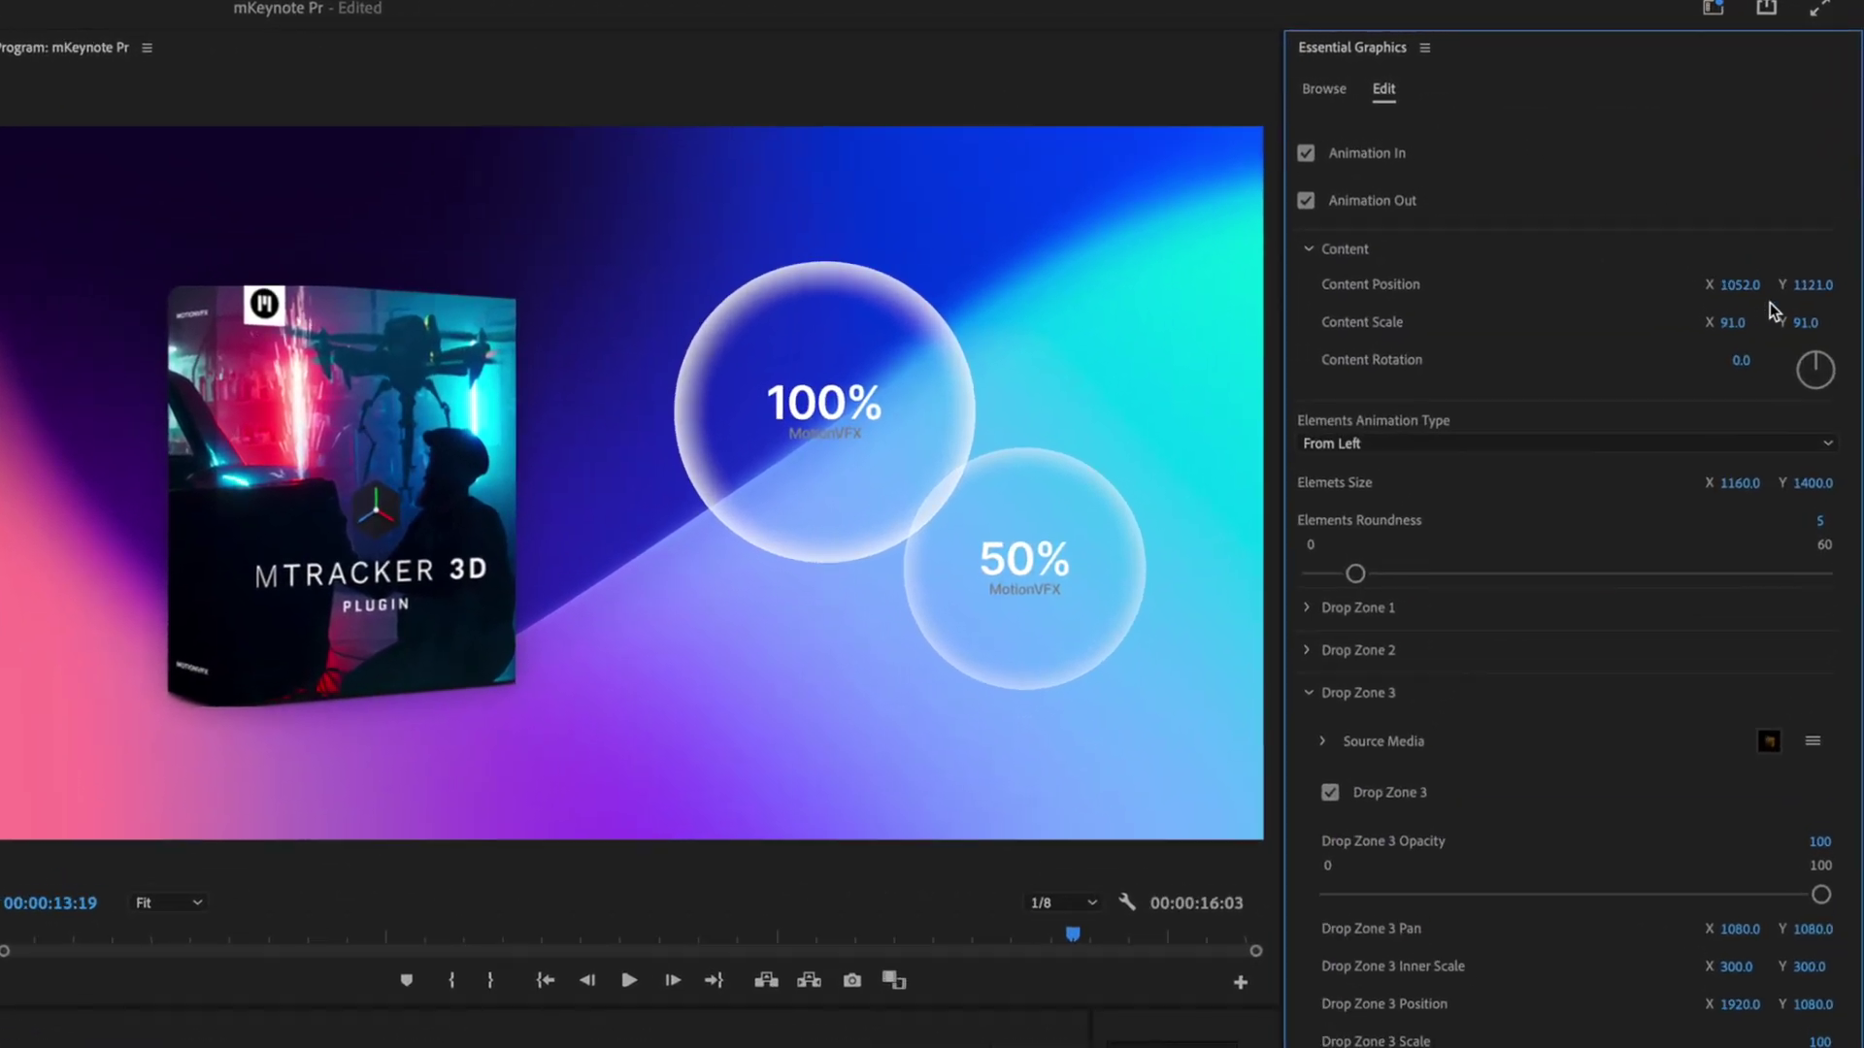
left_click_drag(1811, 267, 1862, 242)
left_click(827, 812)
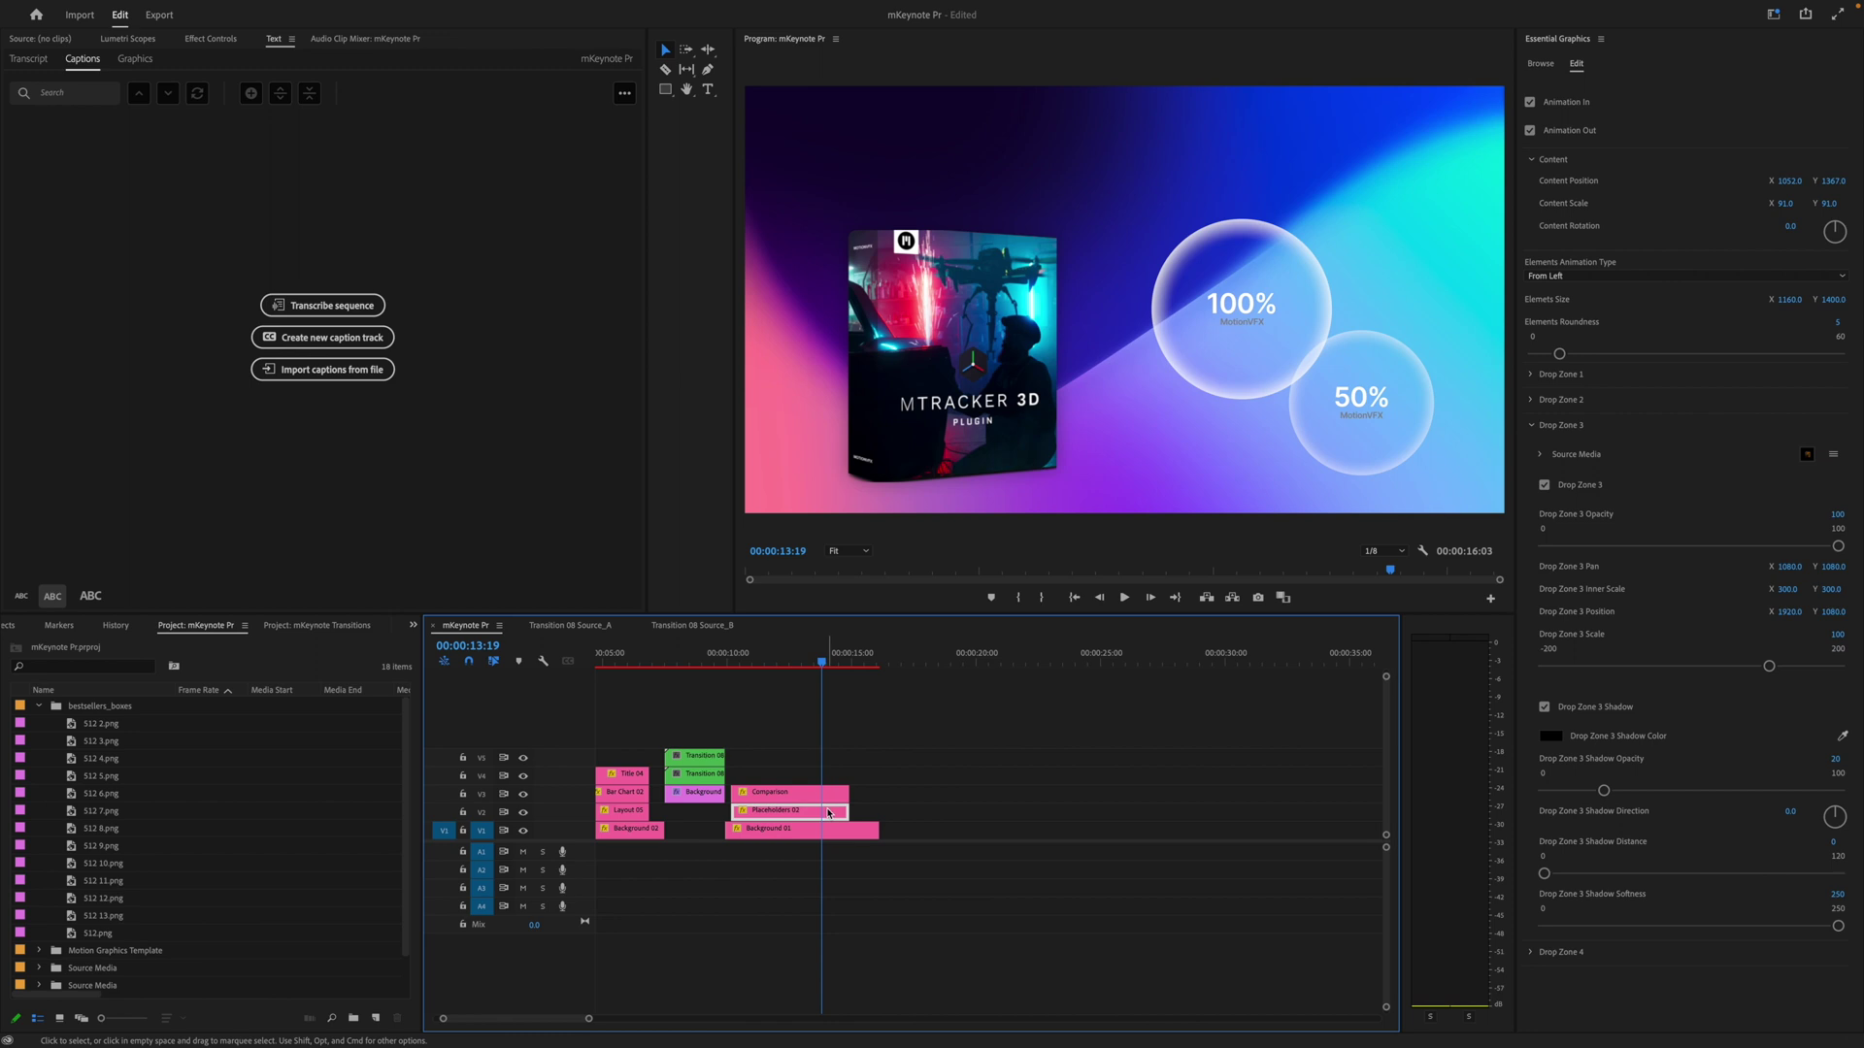
Add the Title 02 template above the Comparison clip and set its content position to X 1920, Y 409.
left_click(1551, 69)
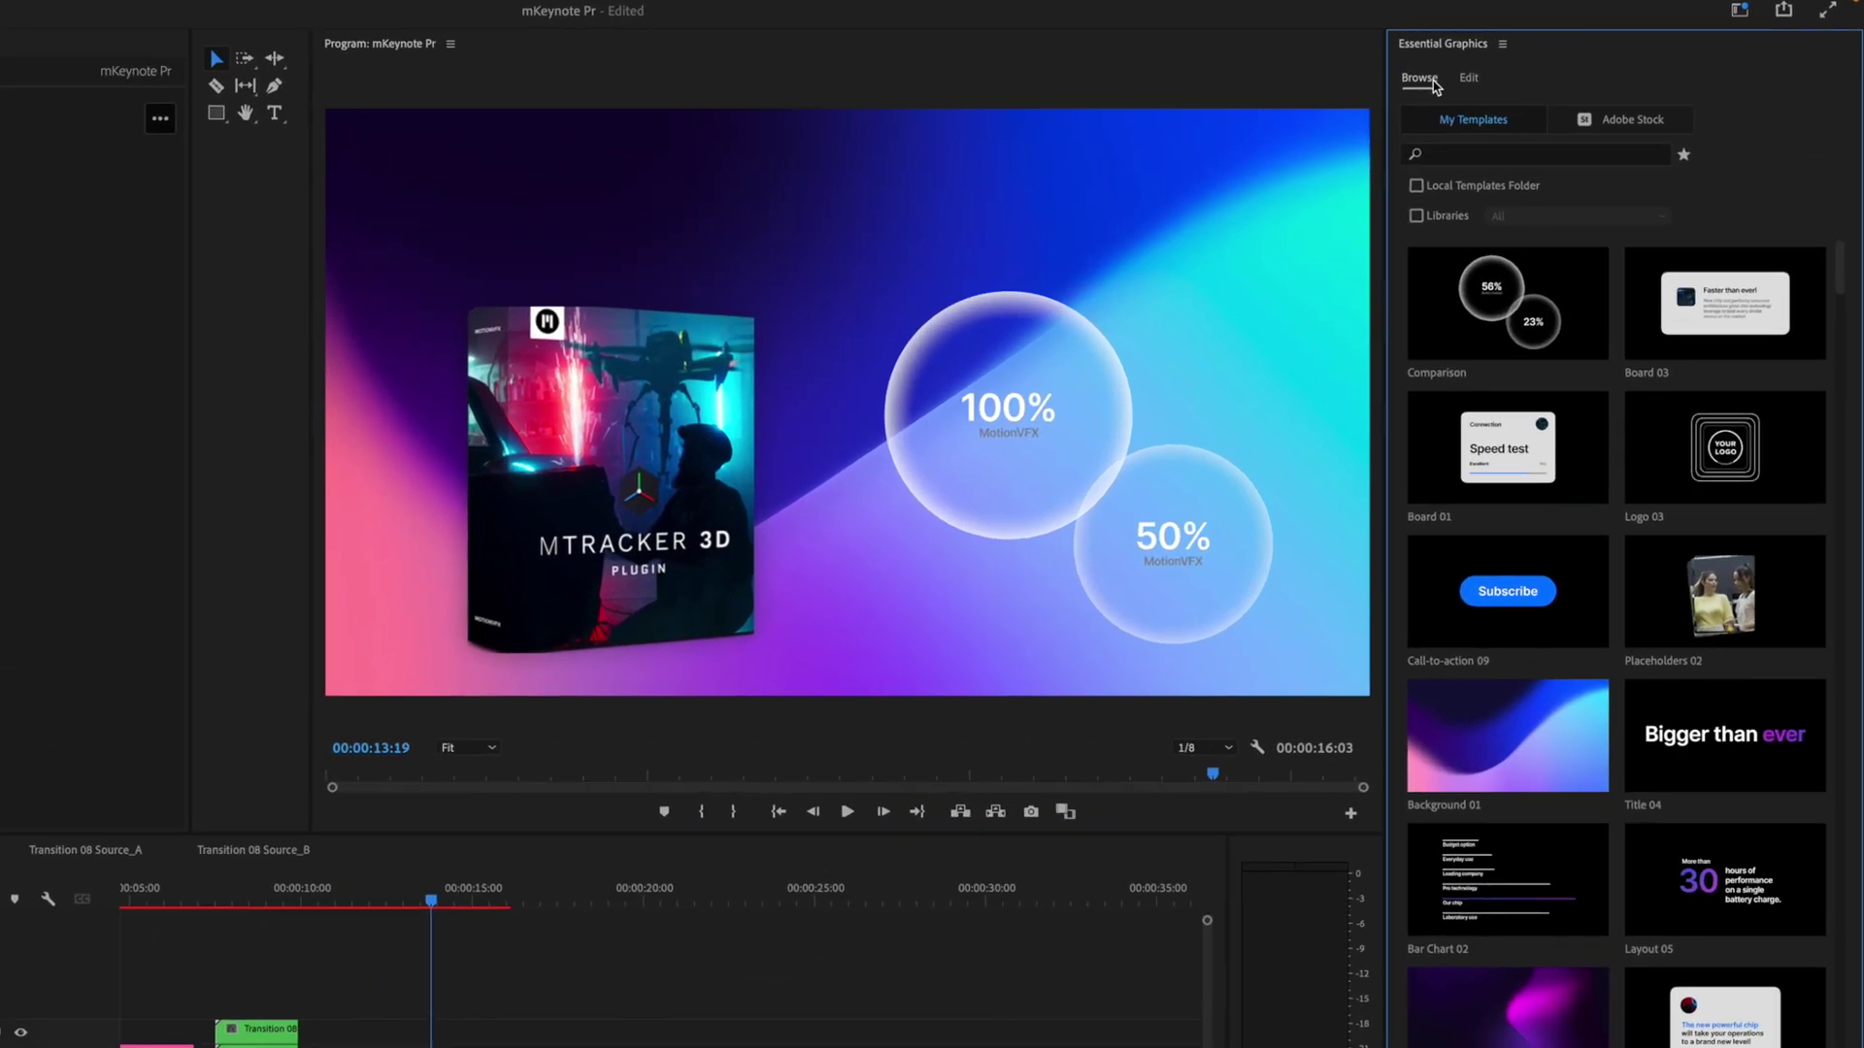
scroll(1722, 582, "down", 10)
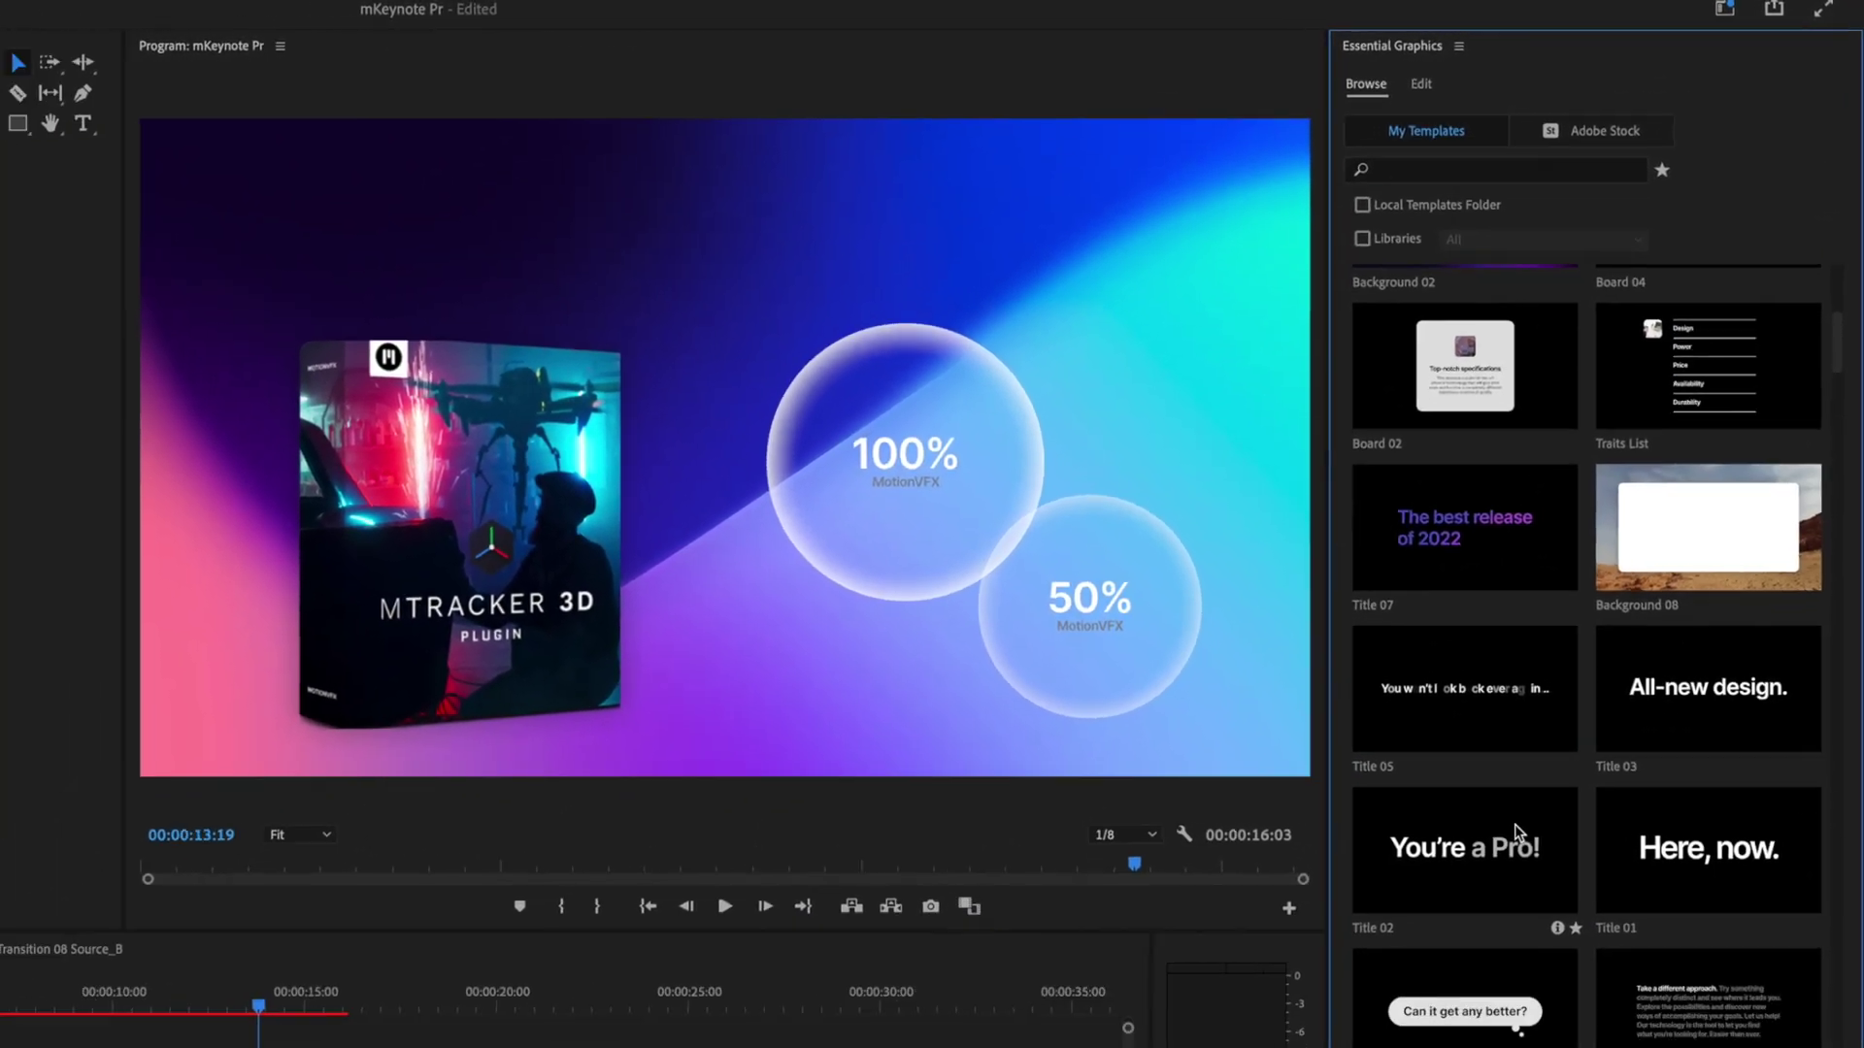
left_click_drag(1514, 824, 742, 779)
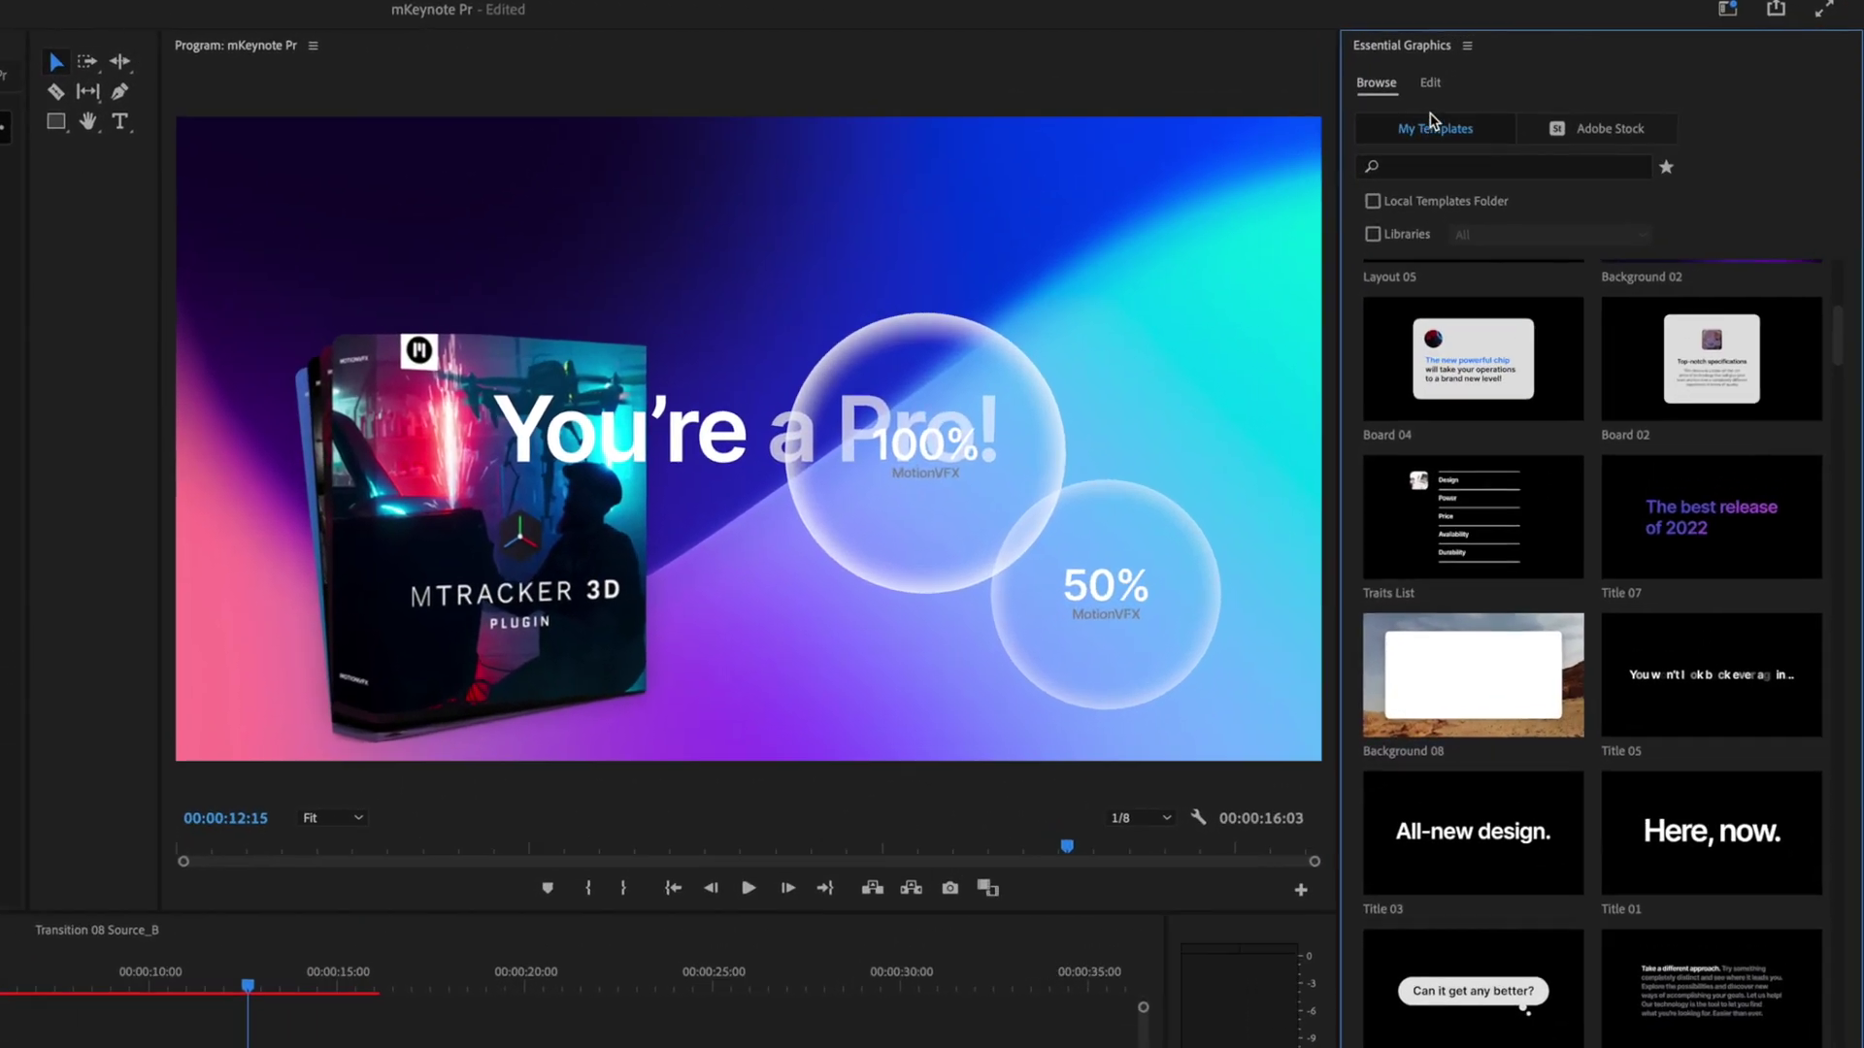
left_click(1525, 70)
left_click(1308, 246)
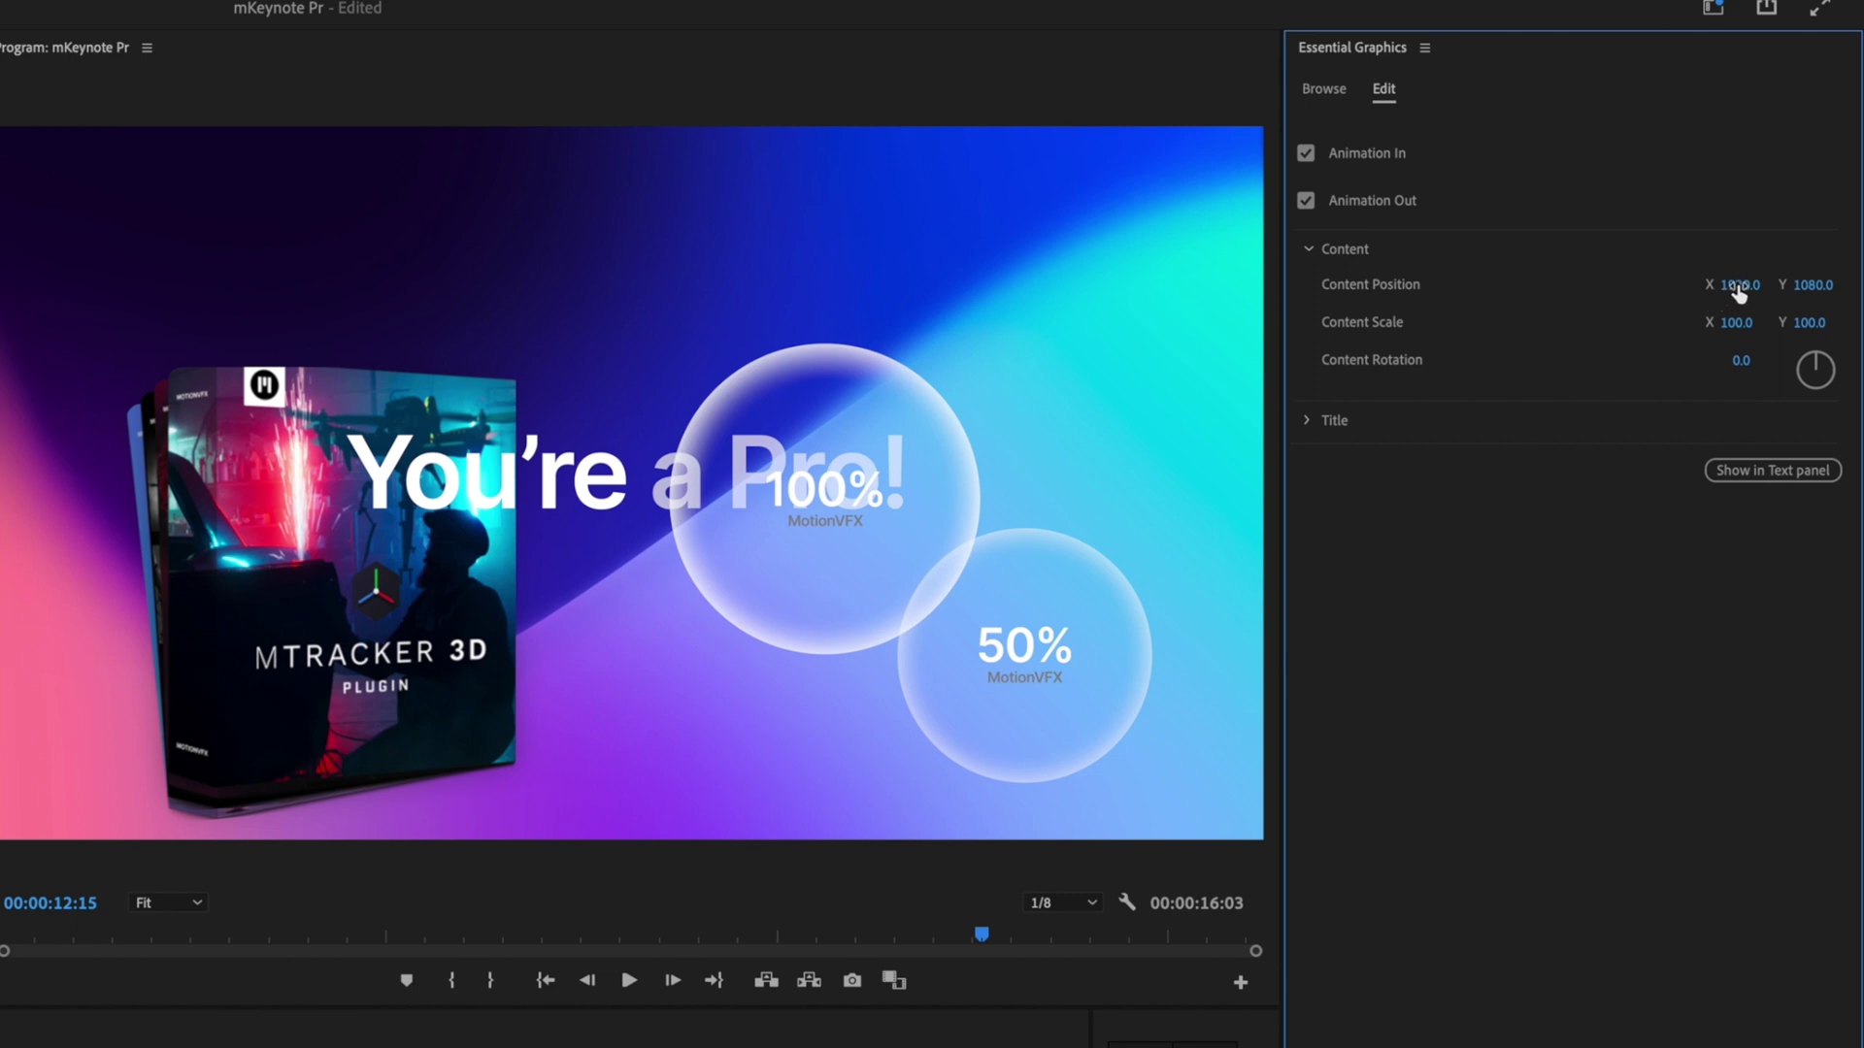
left_click_drag(1744, 287, 1774, 287)
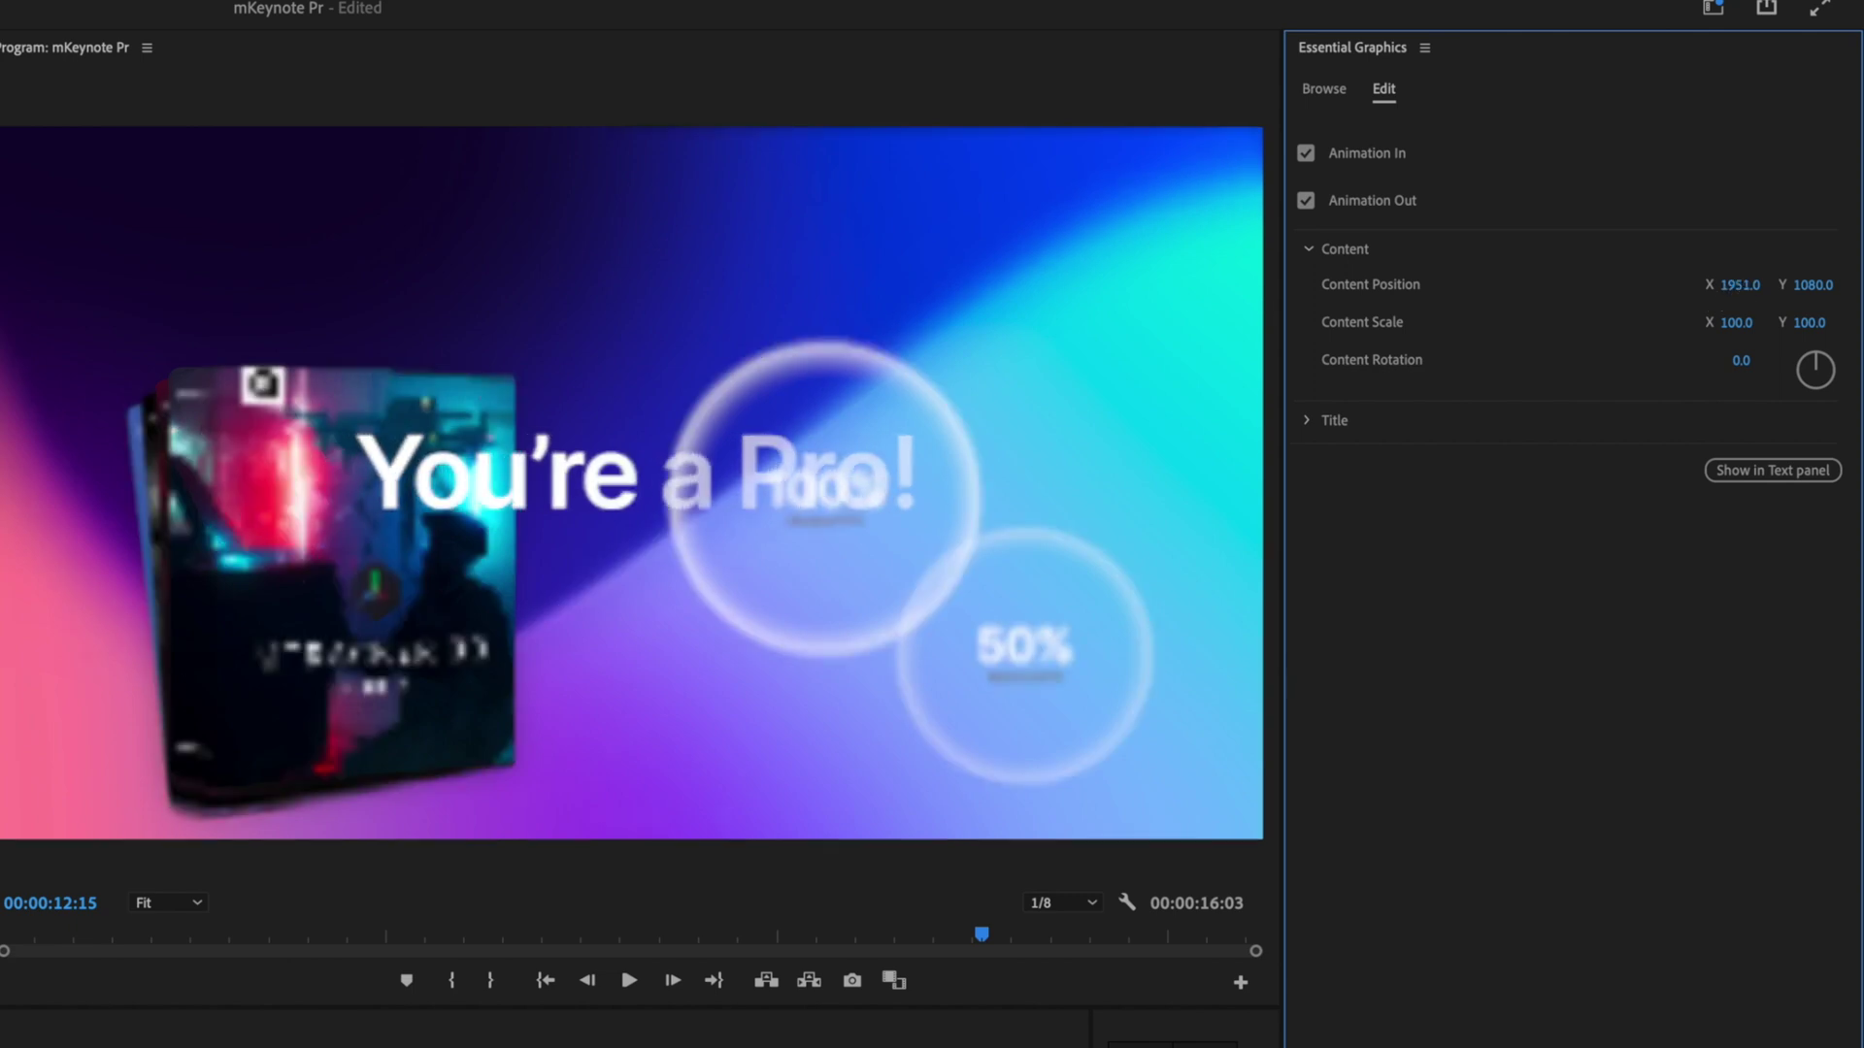
left_click_drag(1828, 286, 1503, 252)
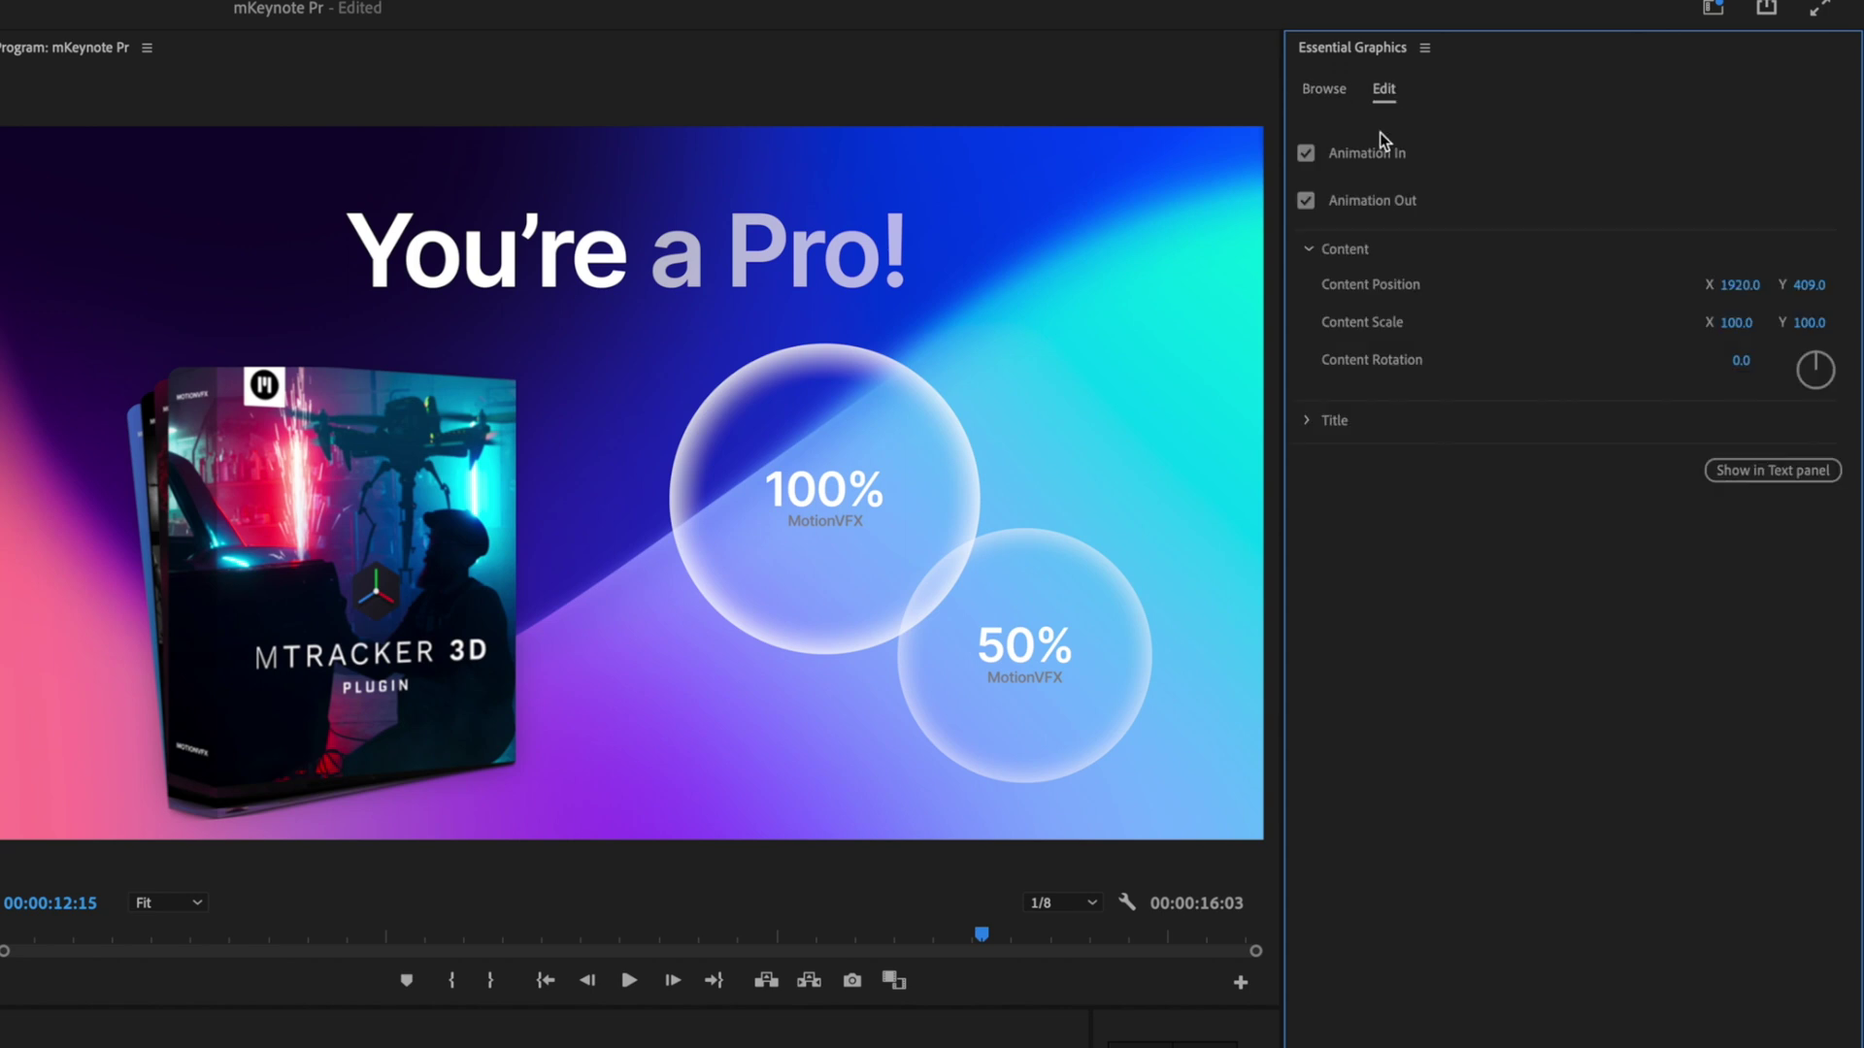
Replace the Title 02 clip's title text with "Thank you for watching!".
left_click(1309, 420)
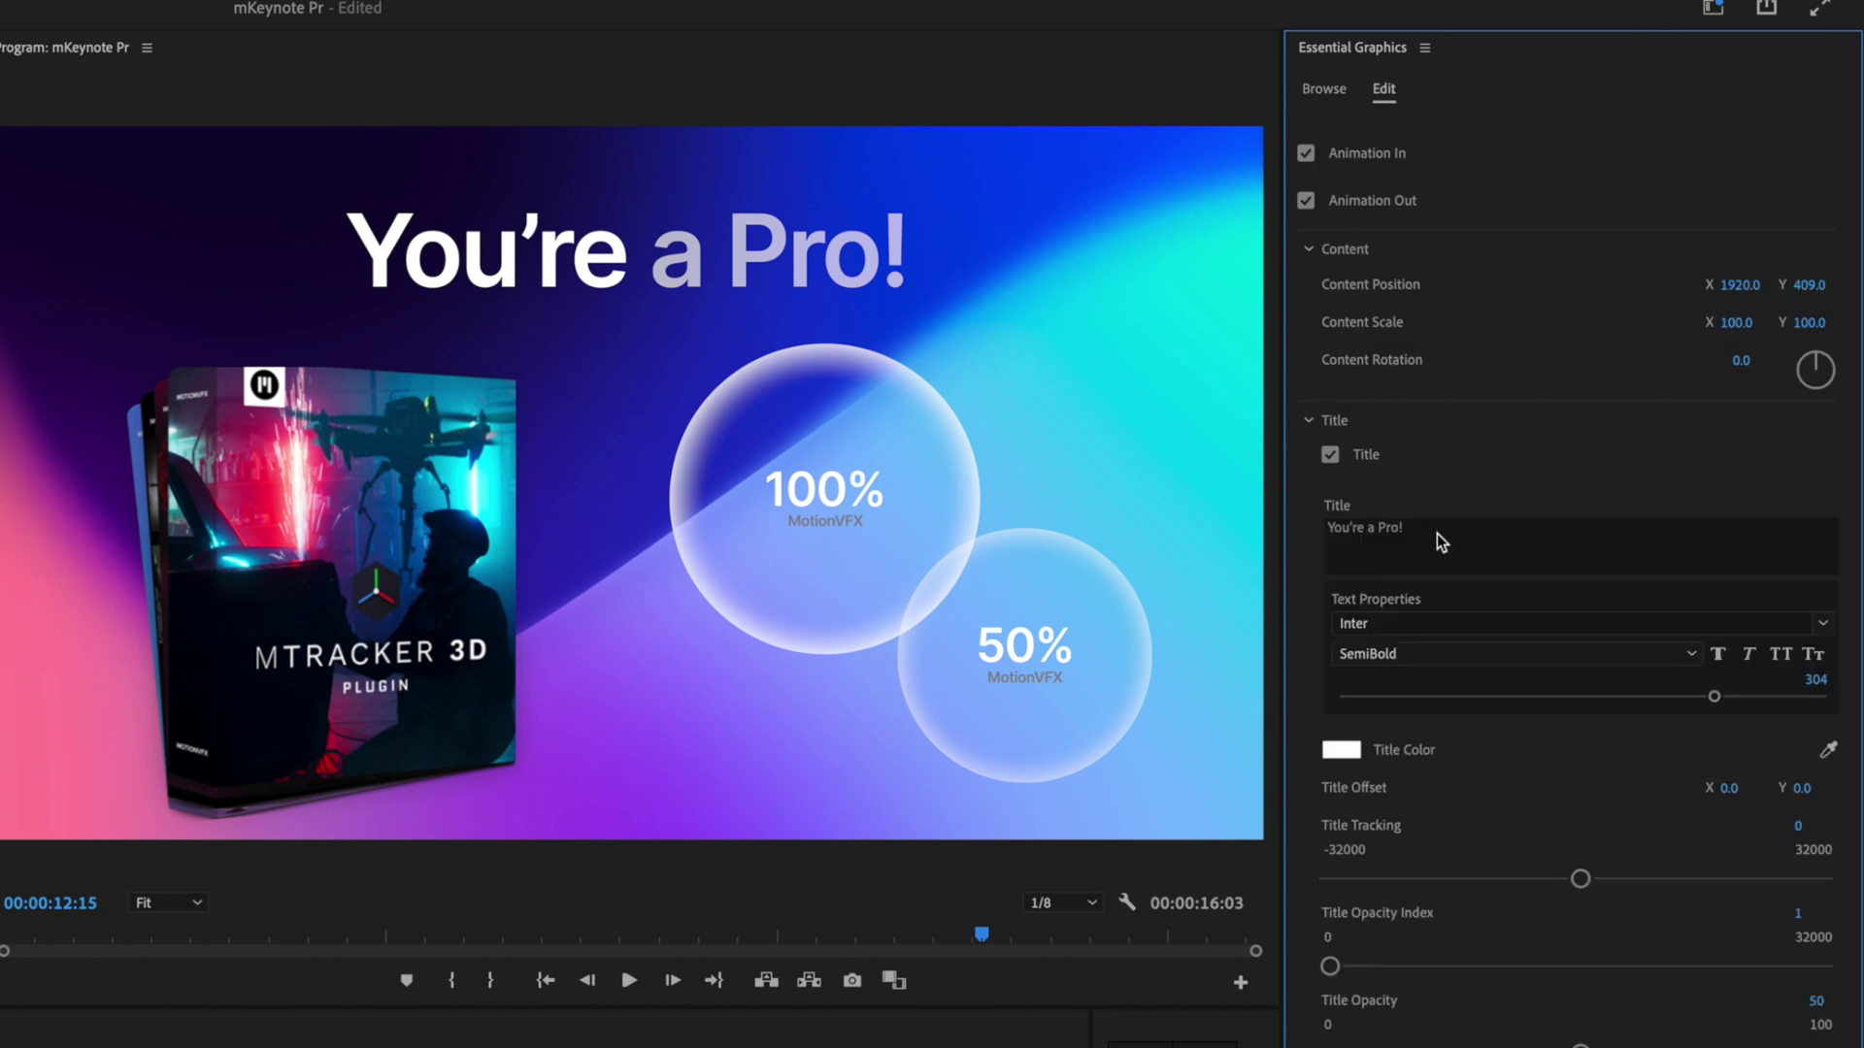
left_click_drag(1436, 541, 1329, 525)
type("Thank you for watching")
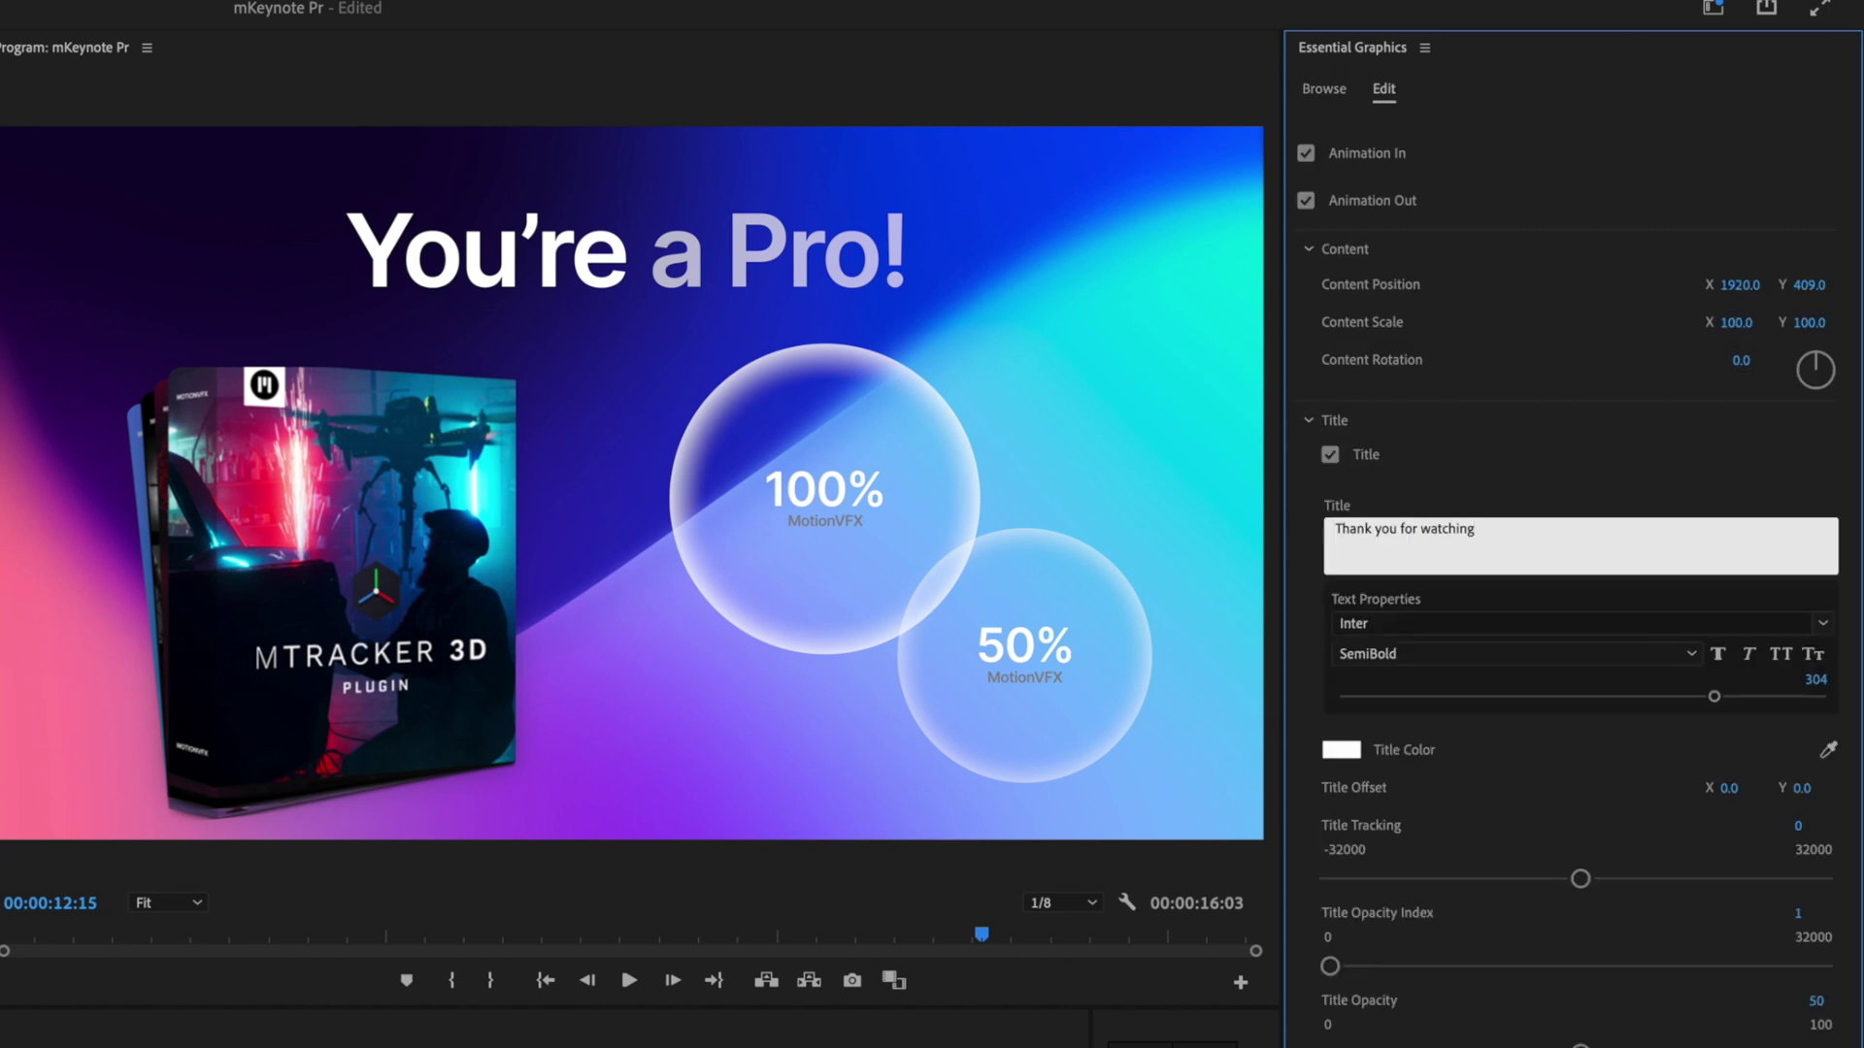
left_click(1594, 439)
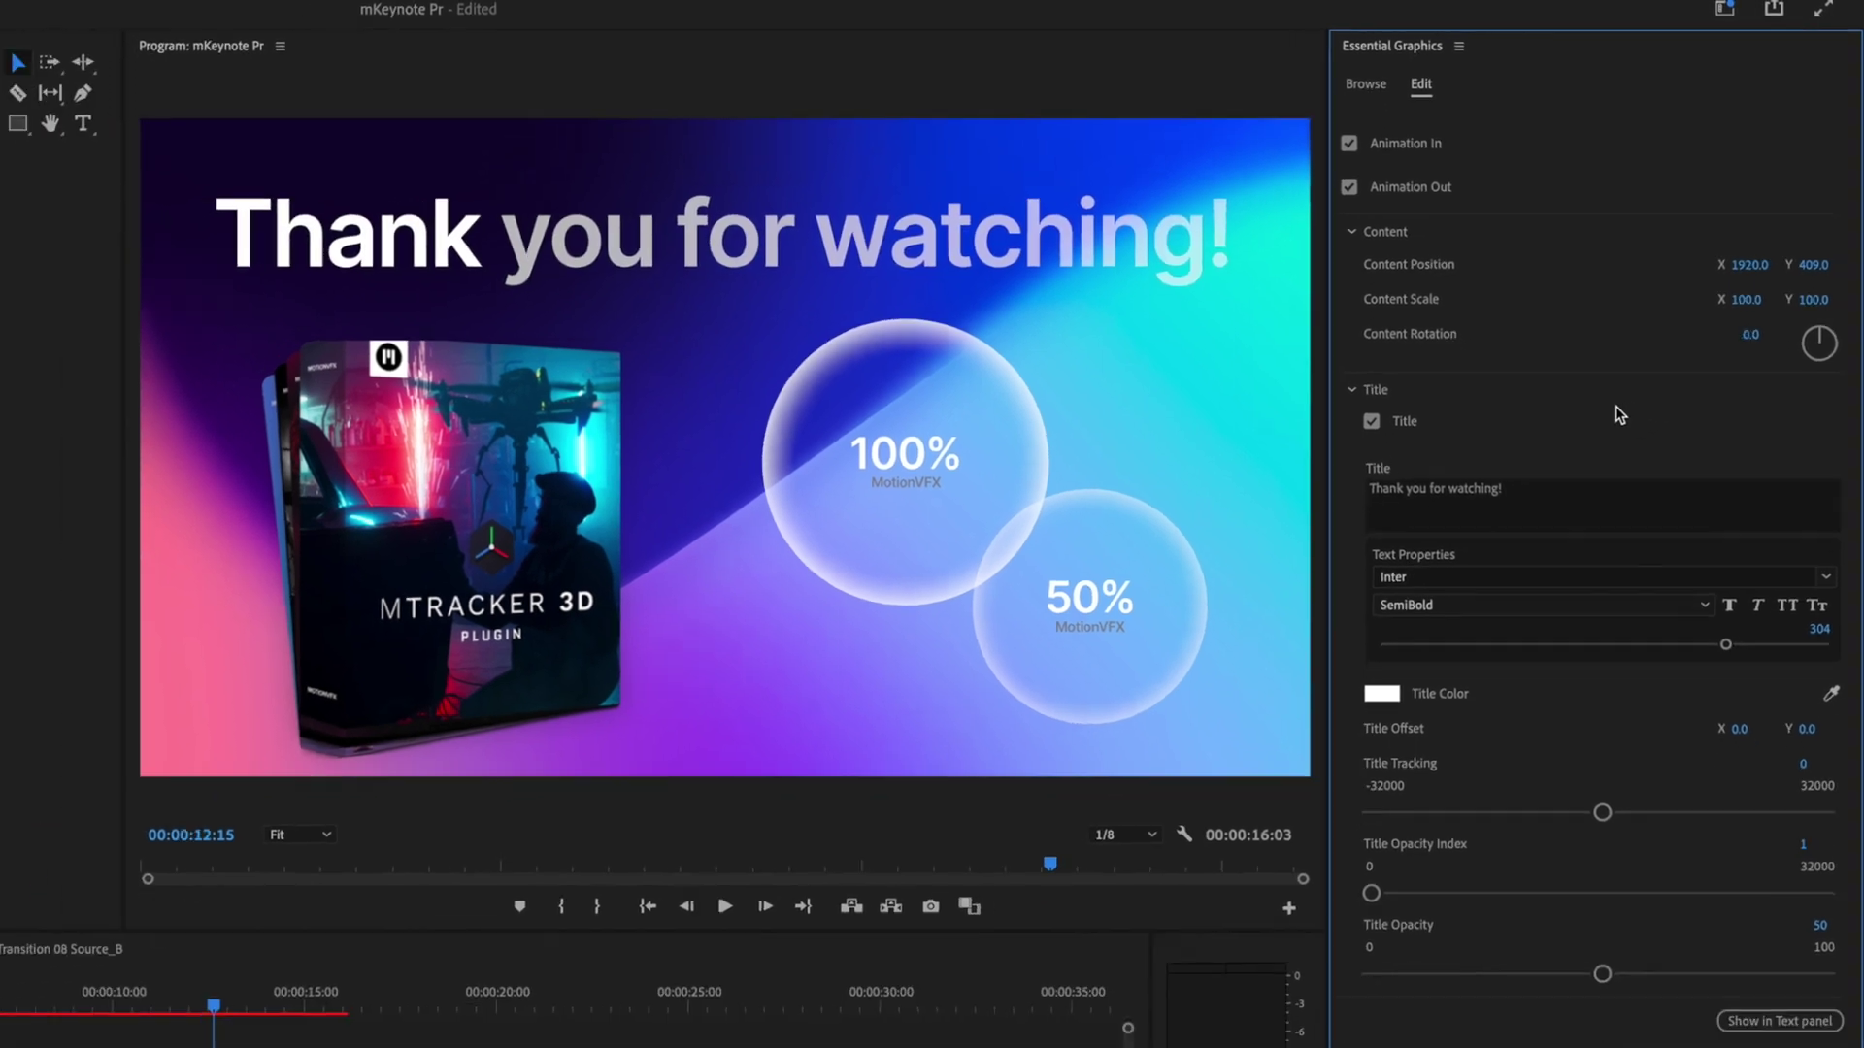